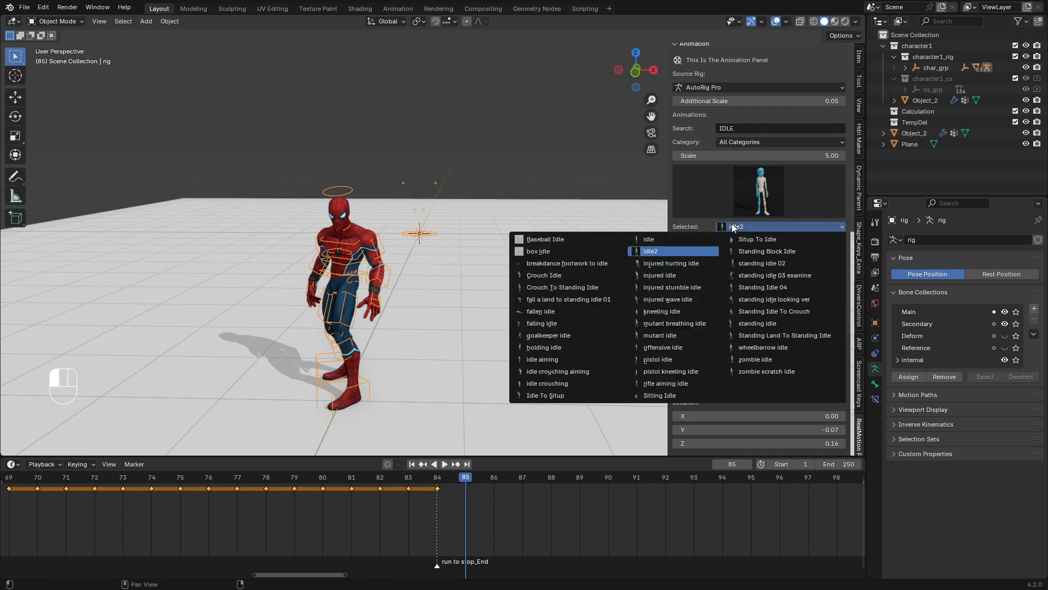
- Load the idle2 animation onto the rig at frame 85 and recall it to line up with the preceding run to stop motion
{"action": "left_click", "coordinate": [687, 248]}
{"action": "left_click", "coordinate": [730, 295]}
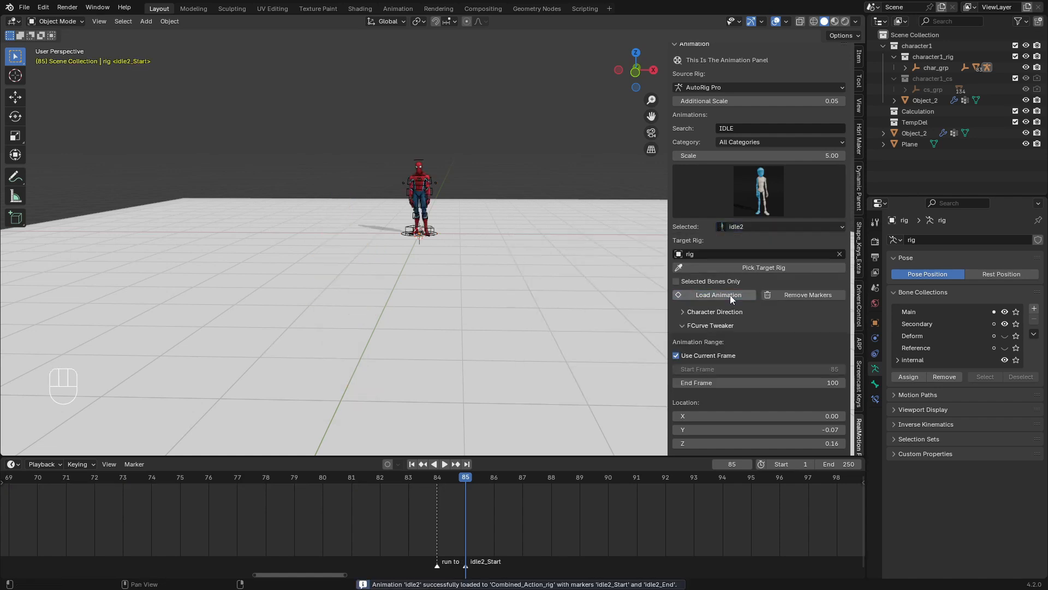
{"action": "scroll", "coordinate": [730, 316], "scroll_direction": "down", "scroll_amount": 5}
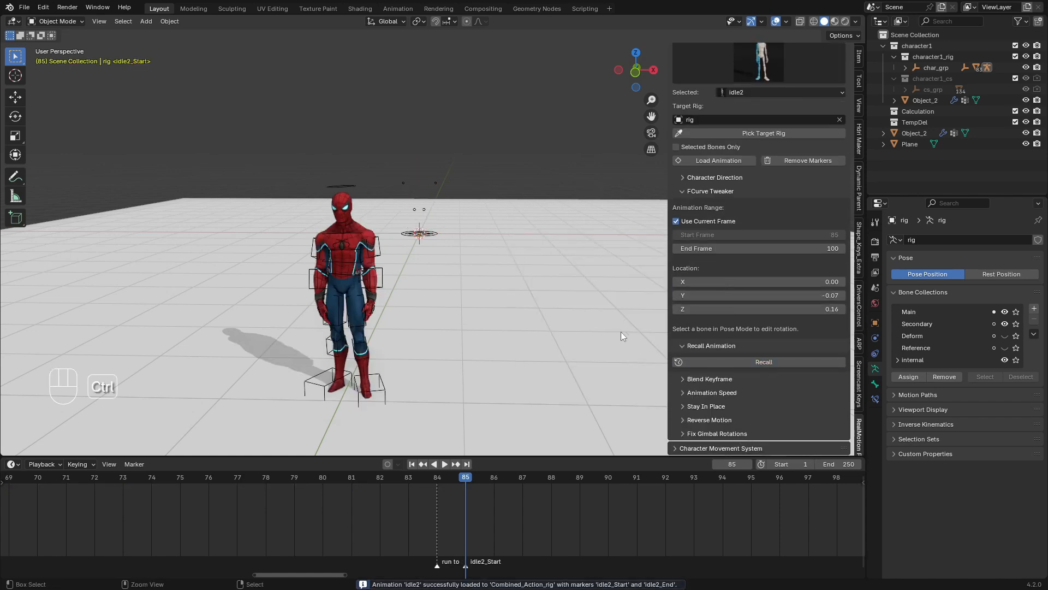
{"action": "key", "text": "ctrl+z"}
{"action": "left_click", "coordinate": [718, 361]}
- Adjust the Y location of the idle2 section and play back the transition from the run
{"action": "scroll", "coordinate": [400, 249], "scroll_direction": "up", "scroll_amount": 4}
{"action": "middle_click_drag", "start_coordinate": [364, 362], "coordinate": [367, 322], "text": "shift"}
{"action": "left_click_drag", "start_coordinate": [696, 297], "coordinate": [745, 297], "text": "shift"}
{"action": "key", "text": "Left"}
{"action": "key", "text": "Right"}
{"action": "key", "text": "Left"}
{"action": "left_click", "coordinate": [294, 533]}
{"action": "key", "text": "space"}
- Load a second Box Jump animation at frame 332 and recall it on the selected rig
{"action": "scroll", "coordinate": [513, 327], "scroll_direction": "down", "scroll_amount": 5}
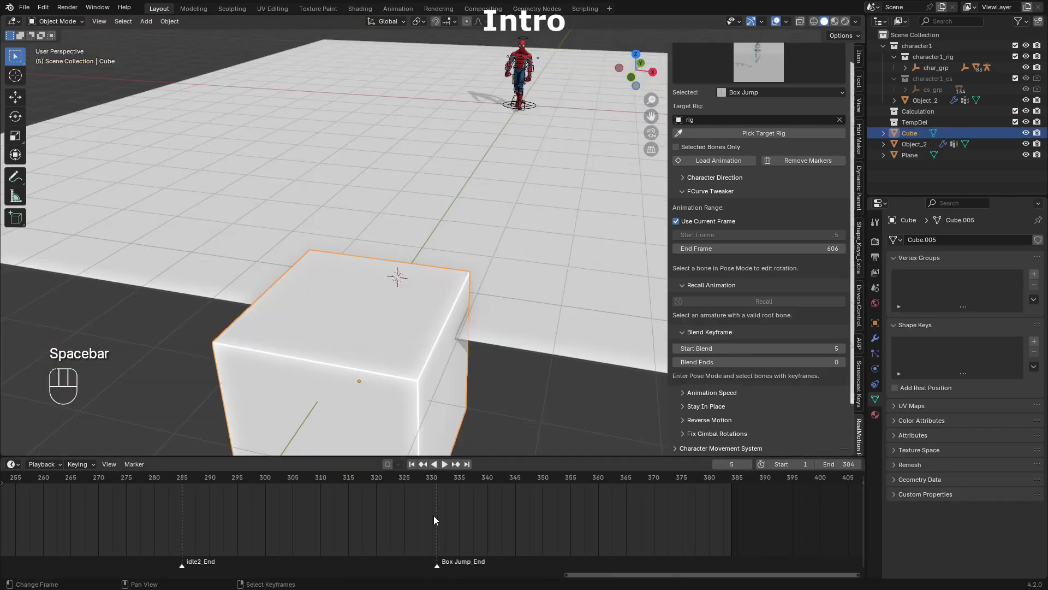
{"action": "left_click_drag", "start_coordinate": [433, 516], "coordinate": [444, 517]}
{"action": "left_click", "coordinate": [705, 160]}
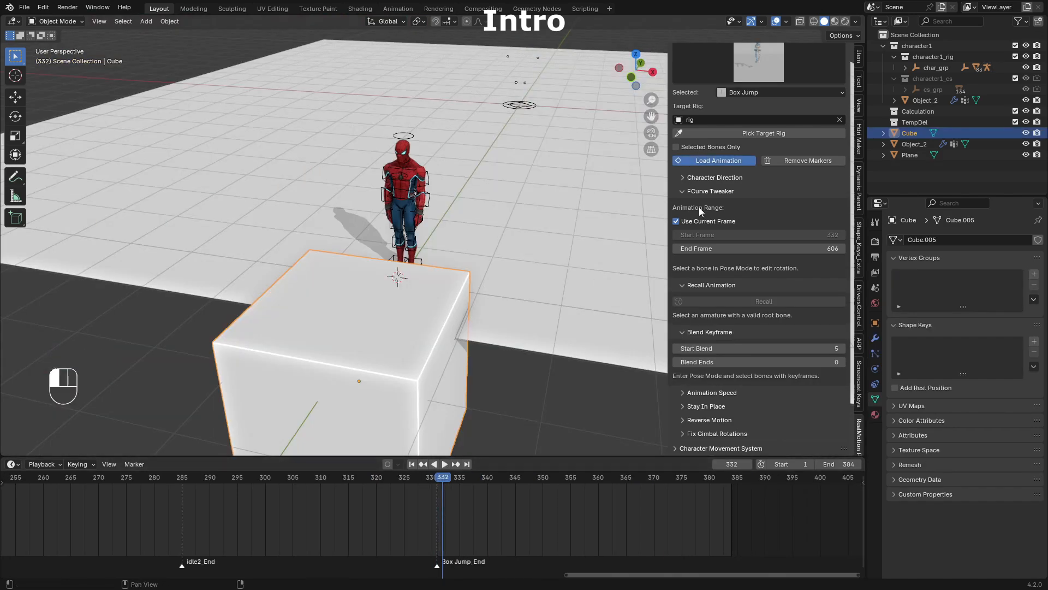
{"action": "left_click", "coordinate": [528, 105]}
{"action": "left_click", "coordinate": [741, 362]}
- Set the scene's end frame to 638 and play back the chained Box Jump animations around the cube
{"action": "scroll", "coordinate": [796, 494], "scroll_direction": "down", "scroll_amount": 4}
{"action": "left_click_drag", "start_coordinate": [839, 464], "coordinate": [977, 464]}
{"action": "left_click", "coordinate": [213, 528]}
{"action": "key", "text": "space"}
{"action": "middle_click_drag", "start_coordinate": [365, 321], "coordinate": [386, 266]}
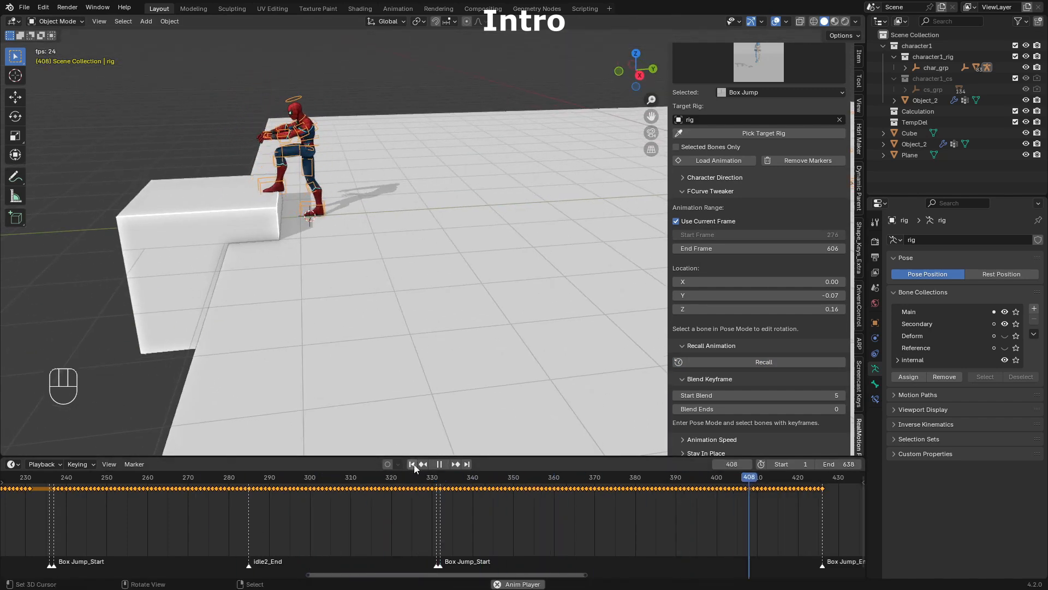
{"action": "scroll", "coordinate": [578, 500], "scroll_direction": "down", "scroll_amount": 6}
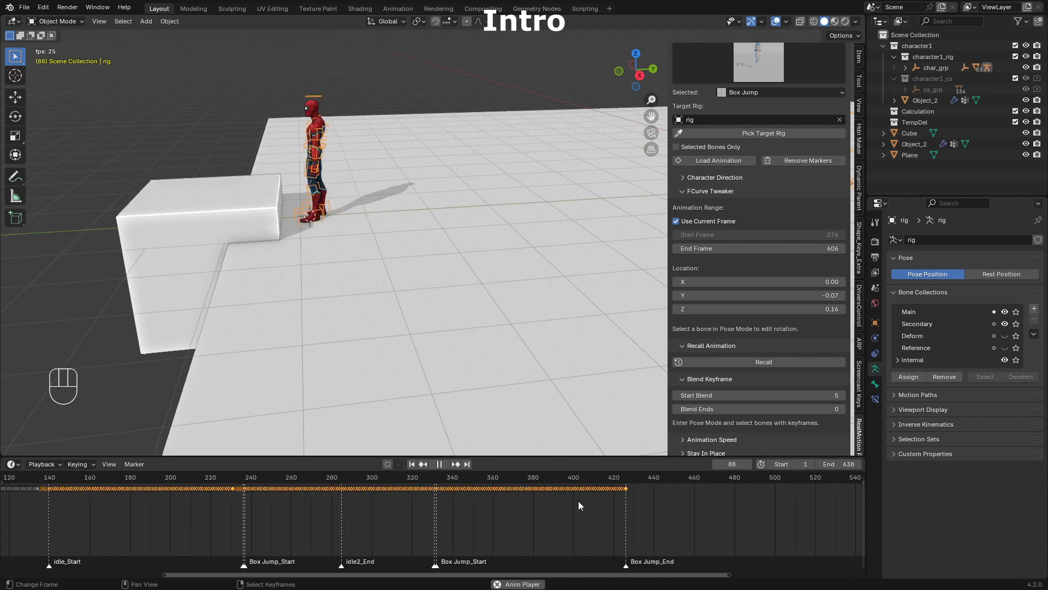
{"action": "middle_click_drag", "start_coordinate": [306, 319], "coordinate": [391, 264]}
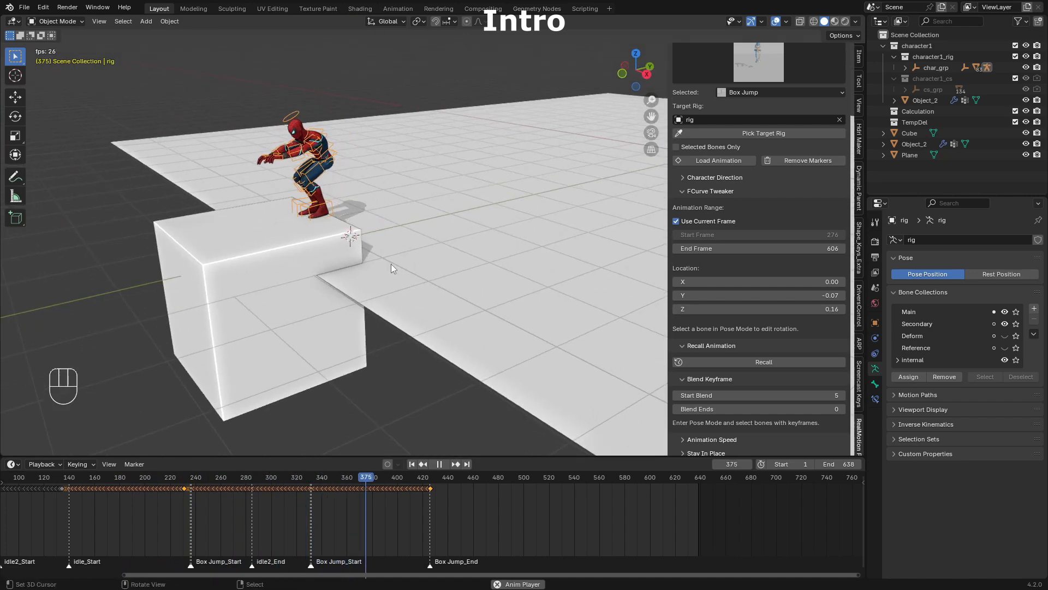
{"action": "key", "text": "space"}
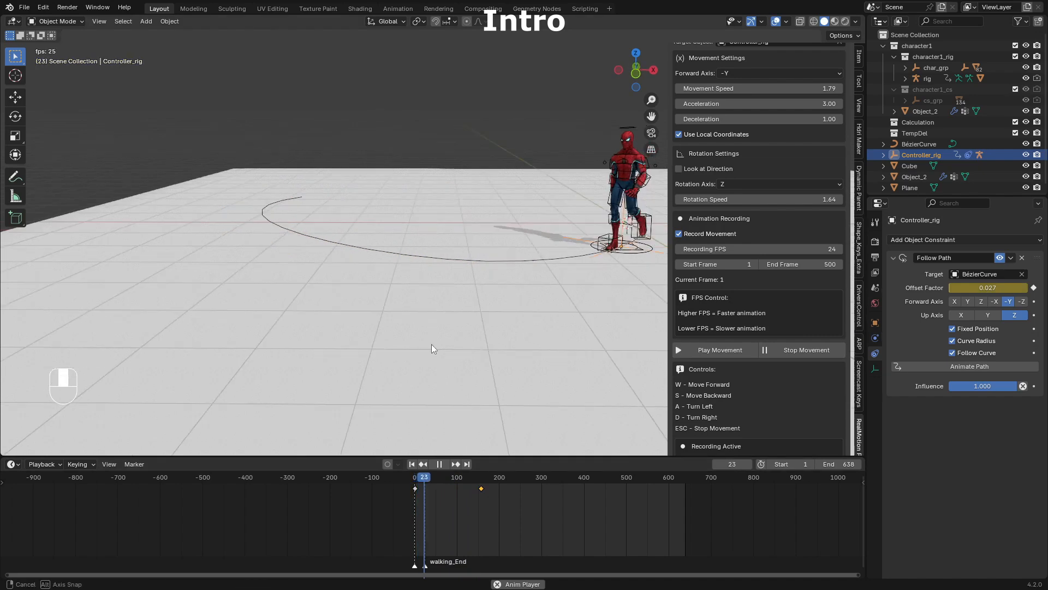
- Stop the curved-path walk playback and delete the BézierCurve and Controller_rig objects
{"action": "middle_click_drag", "start_coordinate": [431, 349], "coordinate": [497, 436]}
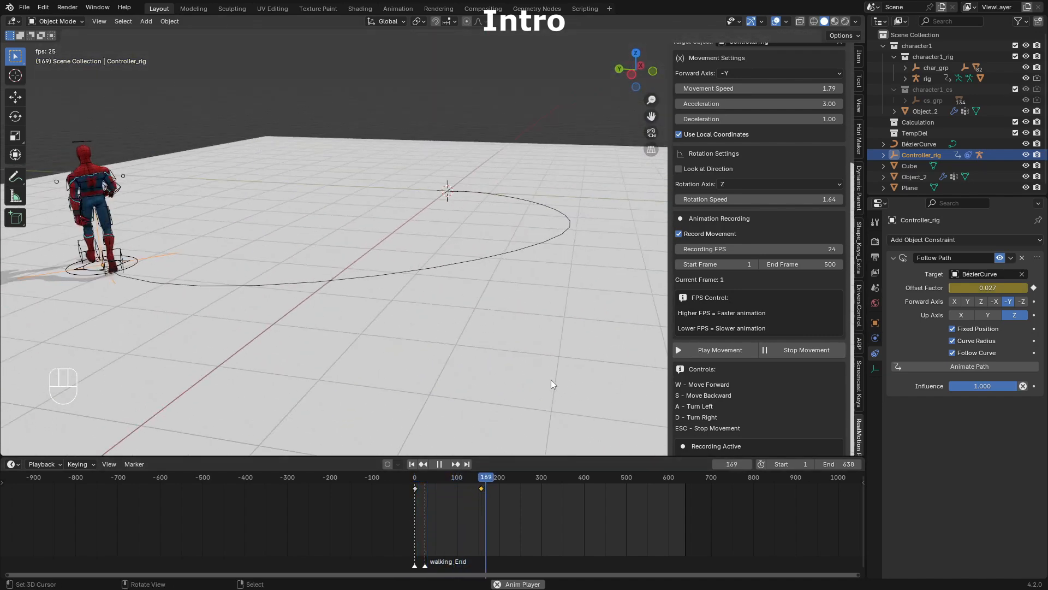
{"action": "key", "text": "space"}
{"action": "key", "text": "x"}
{"action": "key", "text": "a"}
{"action": "key", "text": "x"}
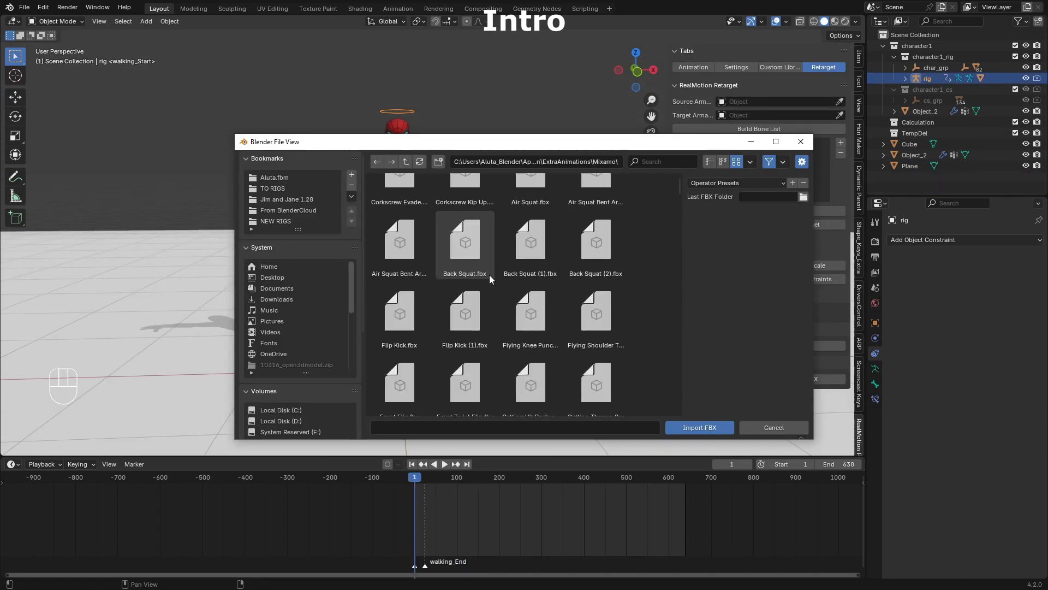
- Import the Sword And Shield Slash (2) FBX and assign it as the source armature with rig as the target armature
{"action": "left_click_drag", "start_coordinate": [680, 164], "coordinate": [686, 231]}
{"action": "double_click", "coordinate": [425, 270]}
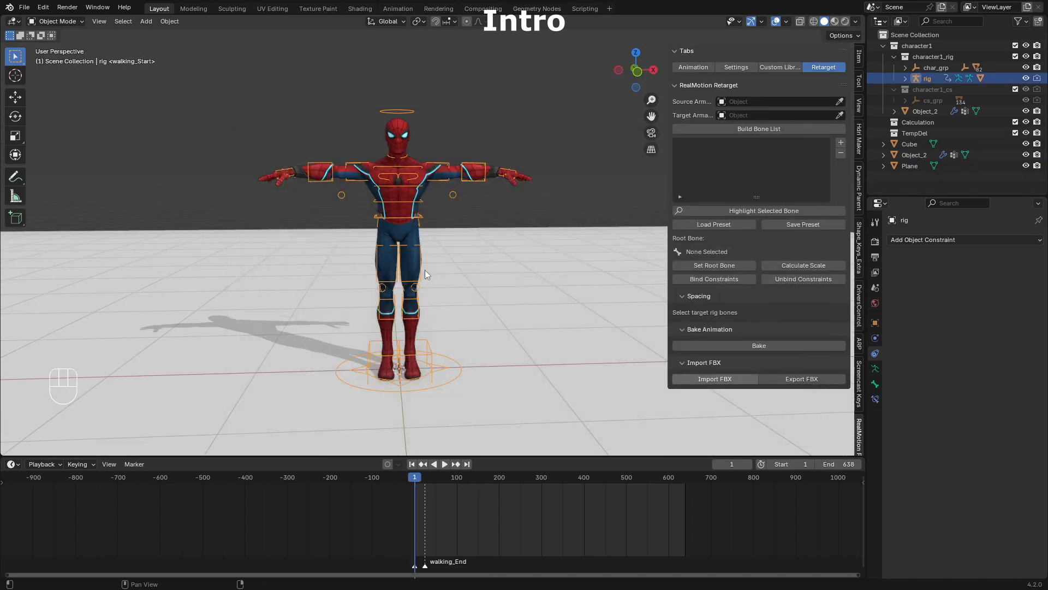
{"action": "left_click", "coordinate": [839, 101]}
{"action": "left_click", "coordinate": [397, 250]}
{"action": "left_click", "coordinate": [839, 115]}
{"action": "left_click", "coordinate": [434, 158]}
- Build the retarget bone list and load the preset mapping Mixamo bones to the Auto-Rig Pro rig
{"action": "left_click", "coordinate": [726, 129]}
{"action": "left_click", "coordinate": [687, 224]}
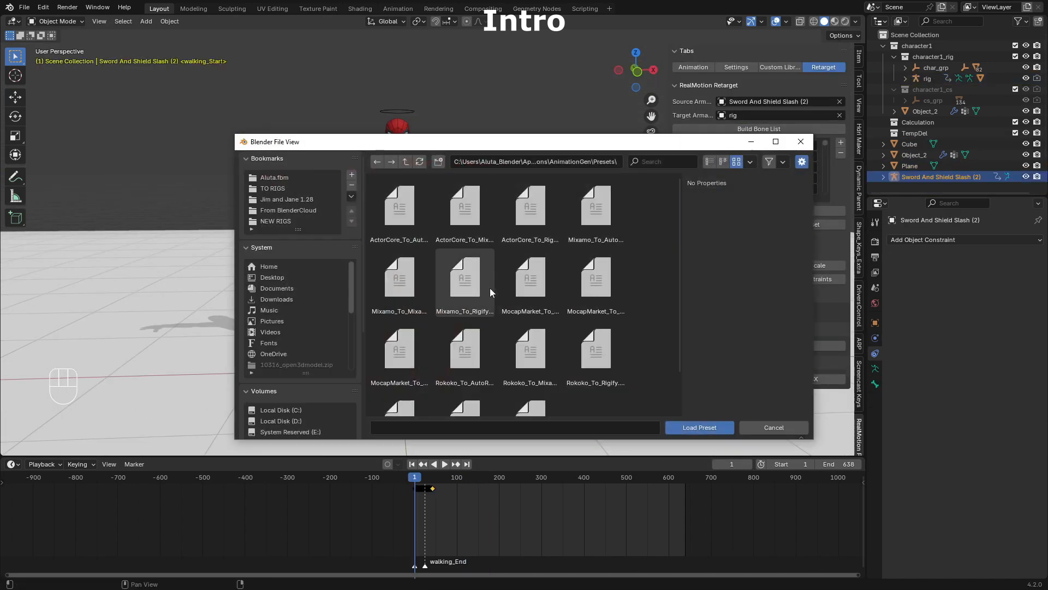
{"action": "double_click", "coordinate": [534, 303]}
{"action": "left_click", "coordinate": [714, 225]}
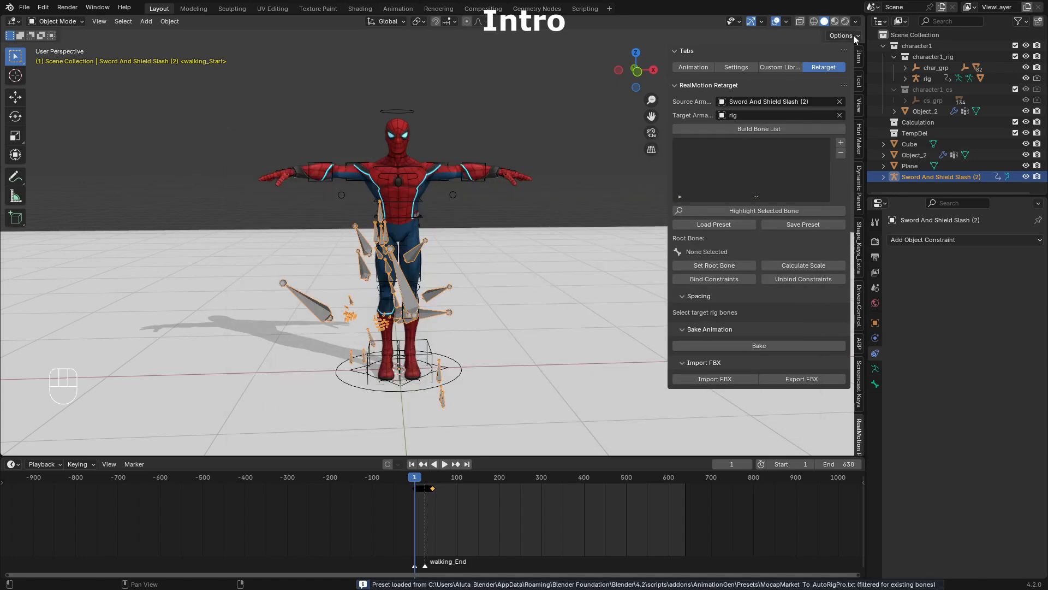
{"action": "double_click", "coordinate": [400, 282]}
- Set mixamorig:Hips as the root bone and bind the constraints, checking the retargeted slash in playback
{"action": "left_click", "coordinate": [714, 266]}
{"action": "left_click", "coordinate": [713, 279]}
{"action": "scroll", "coordinate": [434, 486], "scroll_direction": "up", "scroll_amount": 8}
{"action": "middle_click_drag", "start_coordinate": [470, 371], "coordinate": [521, 353]}
{"action": "scroll", "coordinate": [415, 344], "scroll_direction": "up", "scroll_amount": 4}
{"action": "key", "text": "space"}
{"action": "middle_click_drag", "start_coordinate": [521, 353], "coordinate": [498, 388]}
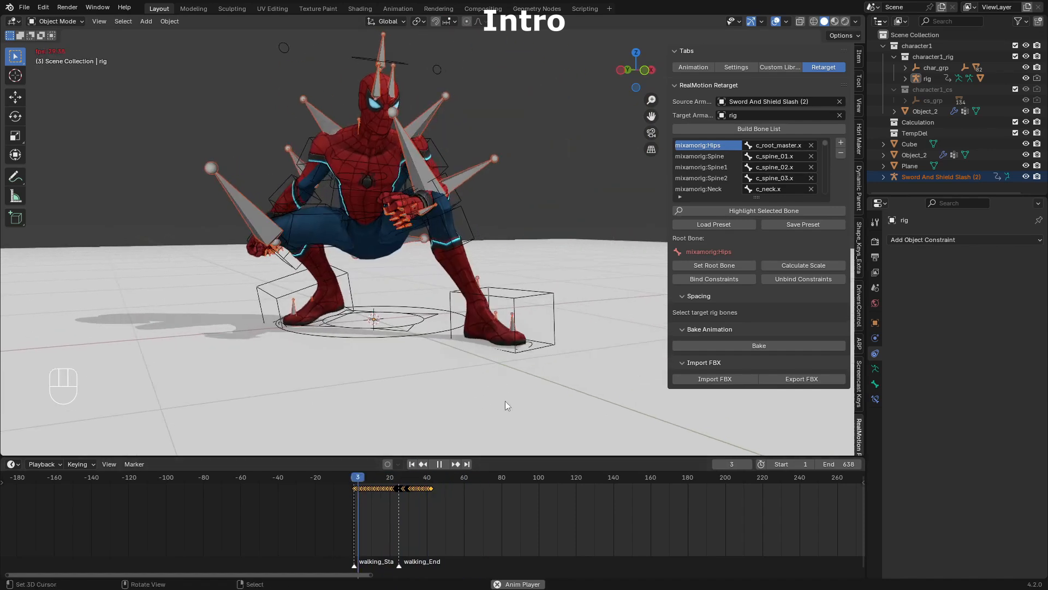
{"action": "middle_click_drag", "start_coordinate": [506, 400], "coordinate": [448, 410]}
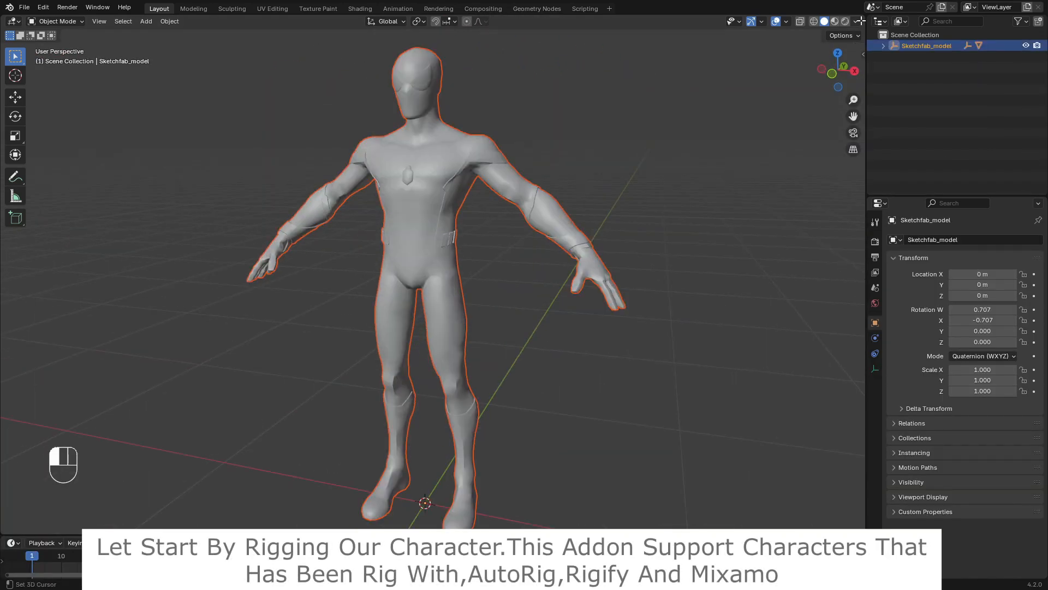
- Set the viewport shading to Flat lighting and Texture colour, with Shadow, Cavity of type Both and Depth of Field enabled
{"action": "left_click", "coordinate": [856, 21]}
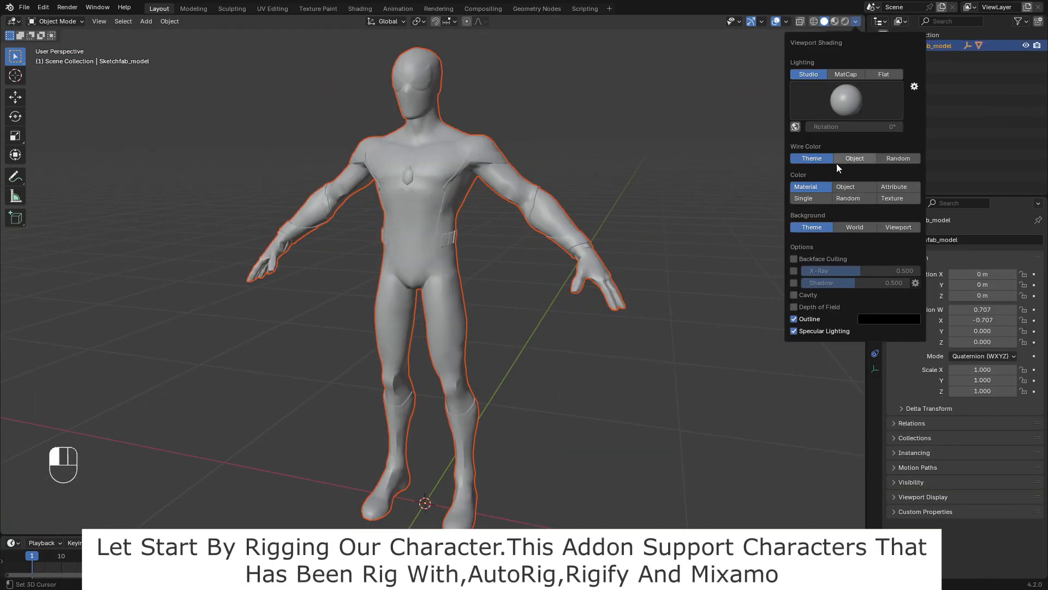
{"action": "left_click", "coordinate": [884, 75]}
{"action": "left_click", "coordinate": [898, 147]}
{"action": "left_click", "coordinate": [794, 231]}
{"action": "left_click", "coordinate": [794, 243]}
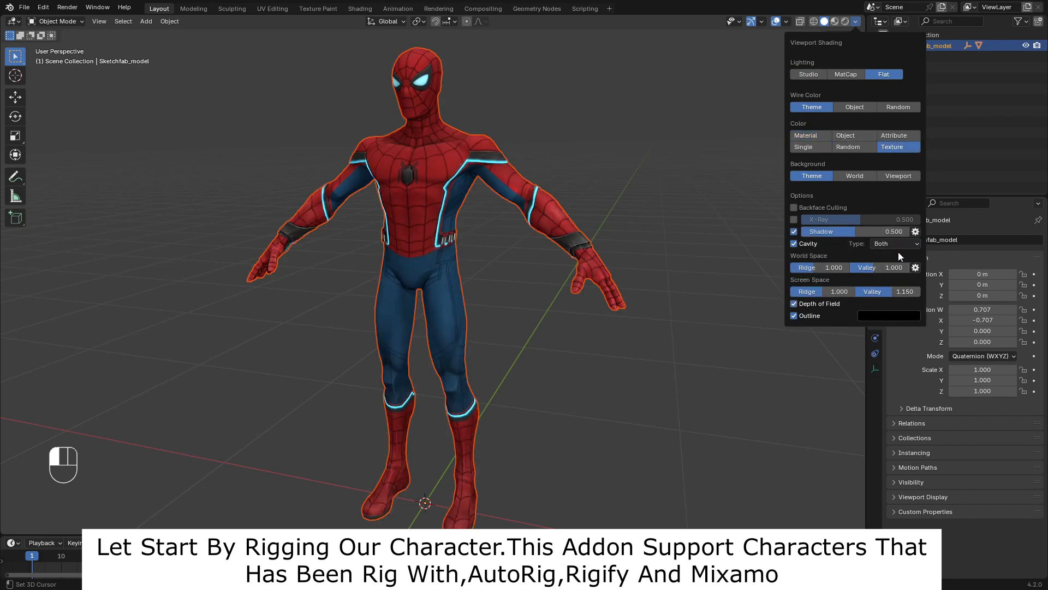
- Add a mesh plane under the character and scale it up to about 11 as a floor
{"action": "scroll", "coordinate": [410, 205], "scroll_direction": "down", "scroll_amount": 4}
{"action": "key", "text": "shift+a"}
{"action": "mouse_move", "coordinate": [415, 211]}
{"action": "left_click", "coordinate": [449, 212]}
{"action": "key", "text": "s"}
{"action": "left_click", "coordinate": [509, 174]}
{"action": "key", "text": "s"}
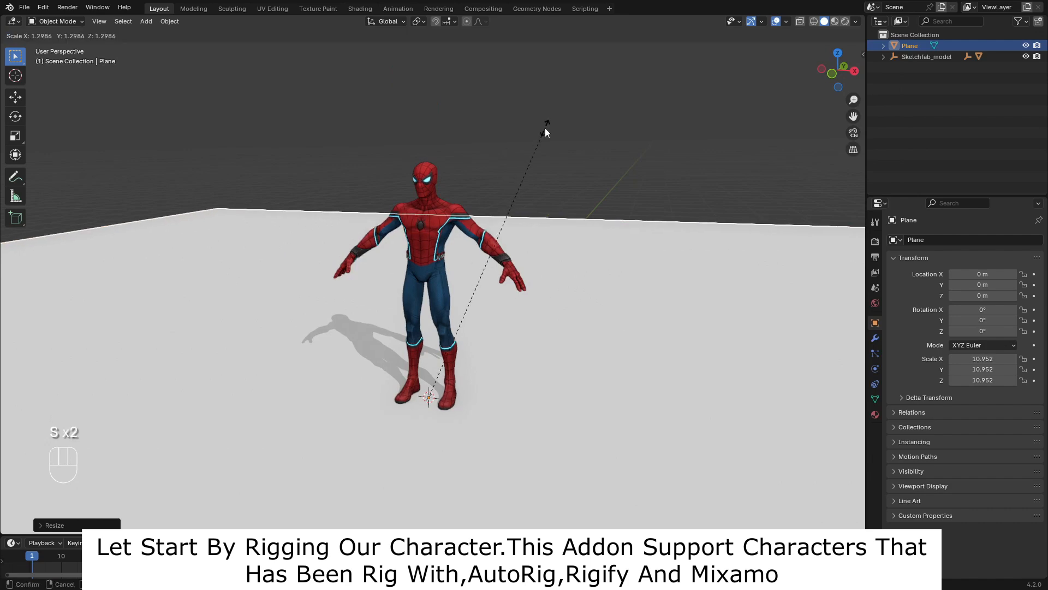
{"action": "left_click", "coordinate": [545, 128]}
- Clear the parent of all objects while keeping their transformation
{"action": "scroll", "coordinate": [499, 281], "scroll_direction": "up", "scroll_amount": 4}
{"action": "mouse_move", "coordinate": [499, 280]}
{"action": "middle_mouse_down"}
{"action": "mouse_move", "coordinate": [553, 330]}
{"action": "mouse_move", "coordinate": [480, 287]}
{"action": "middle_mouse_up"}
{"action": "scroll", "coordinate": [504, 247], "scroll_direction": "down", "scroll_amount": 4}
{"action": "left_click", "coordinate": [504, 247]}
{"action": "key", "text": "a"}
{"action": "key", "text": "alt+p"}
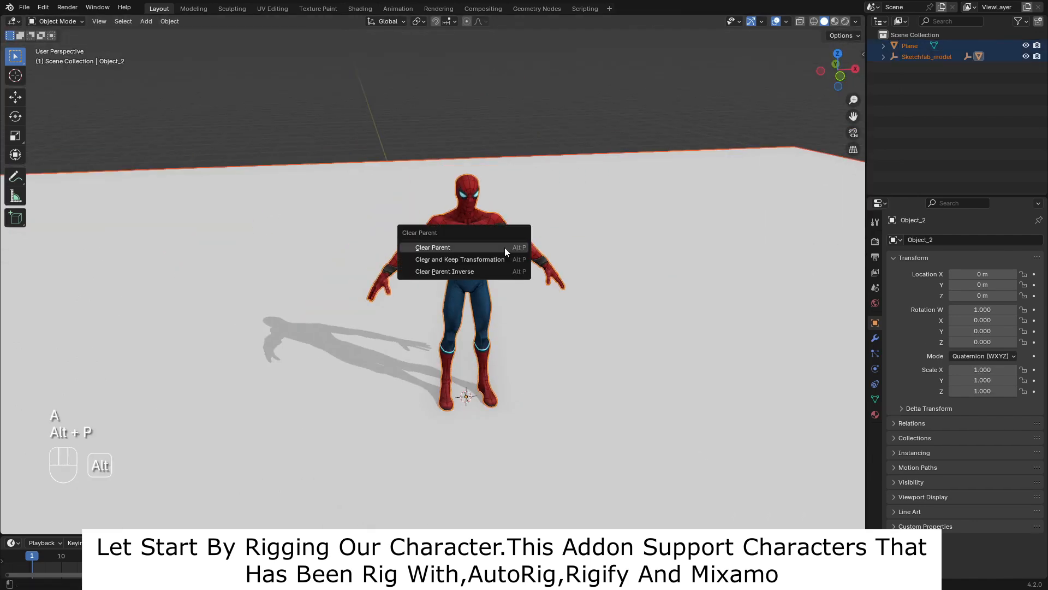
{"action": "left_click", "coordinate": [504, 247]}
- Delete the leftover Sketchfab_model empty from the scene
{"action": "left_click", "coordinate": [915, 46]}
{"action": "key", "text": "Delete"}
{"action": "left_click", "coordinate": [910, 67]}
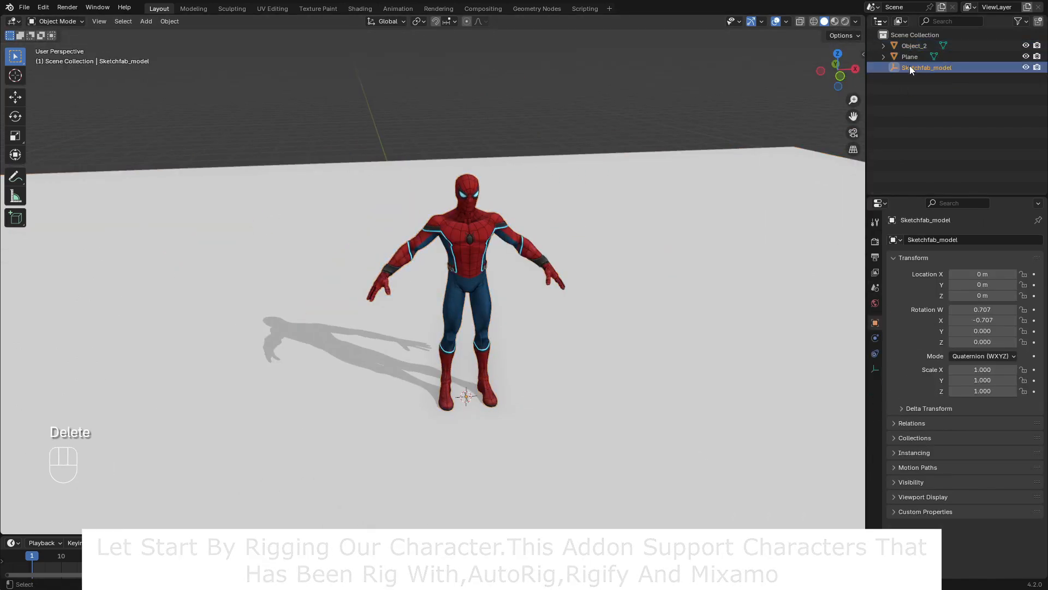
{"action": "key", "text": "Delete"}
- Show the character in front view with Object_2 selected and open the Auto-Rig Pro: Smart tools
{"action": "key", "text": "KP_1"}
{"action": "scroll", "coordinate": [497, 240], "scroll_direction": "up", "scroll_amount": 4}
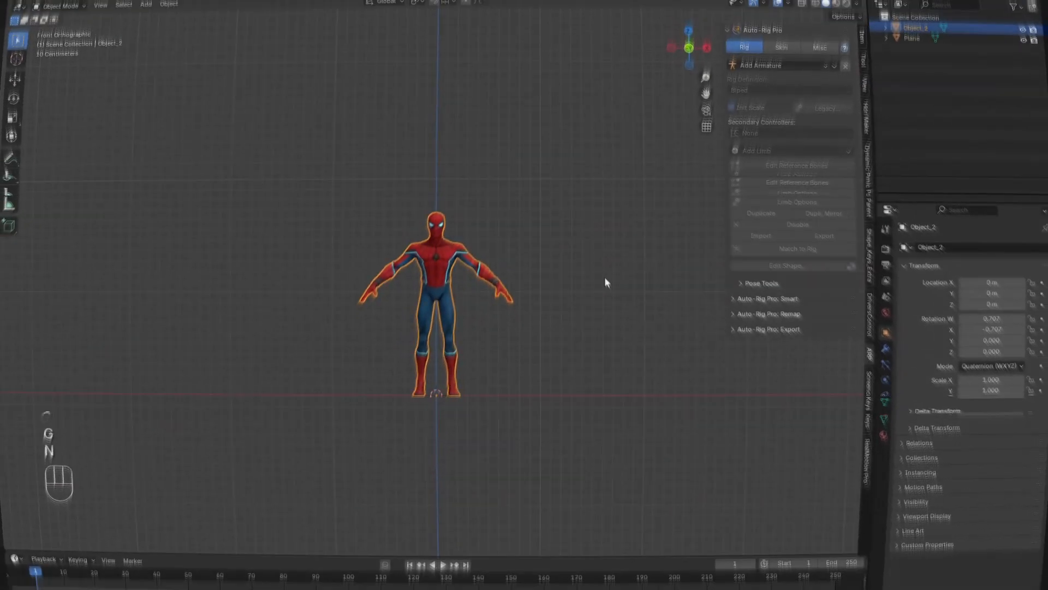
{"action": "scroll", "coordinate": [605, 276], "scroll_direction": "up", "scroll_amount": 4}
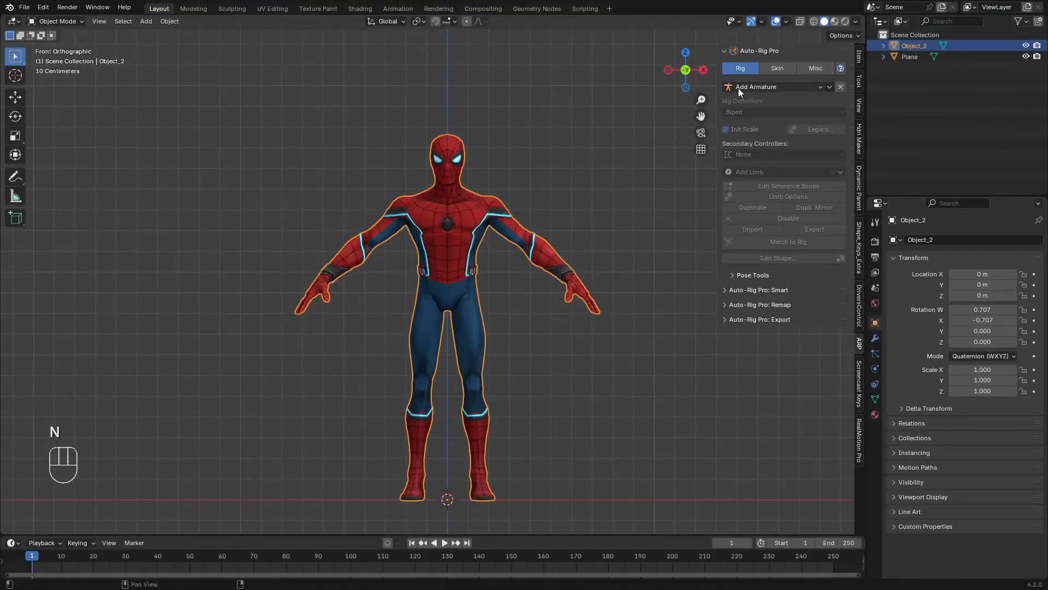
{"action": "left_click", "coordinate": [752, 290]}
{"action": "scroll", "coordinate": [491, 284], "scroll_direction": "down", "scroll_amount": 2}
{"action": "key", "text": "g"}
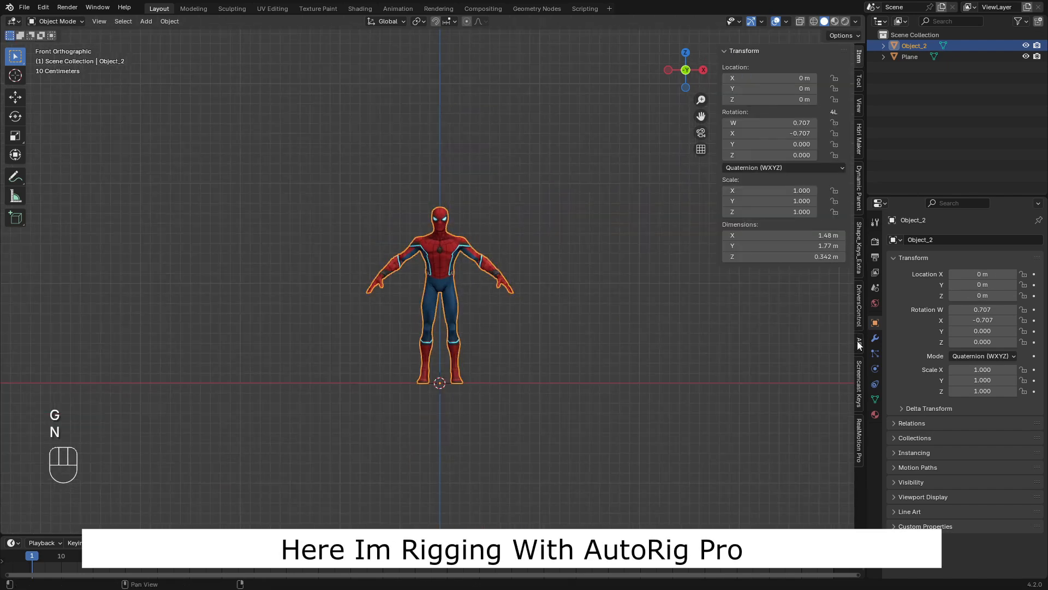
{"action": "scroll", "coordinate": [603, 274], "scroll_direction": "up", "scroll_amount": 4}
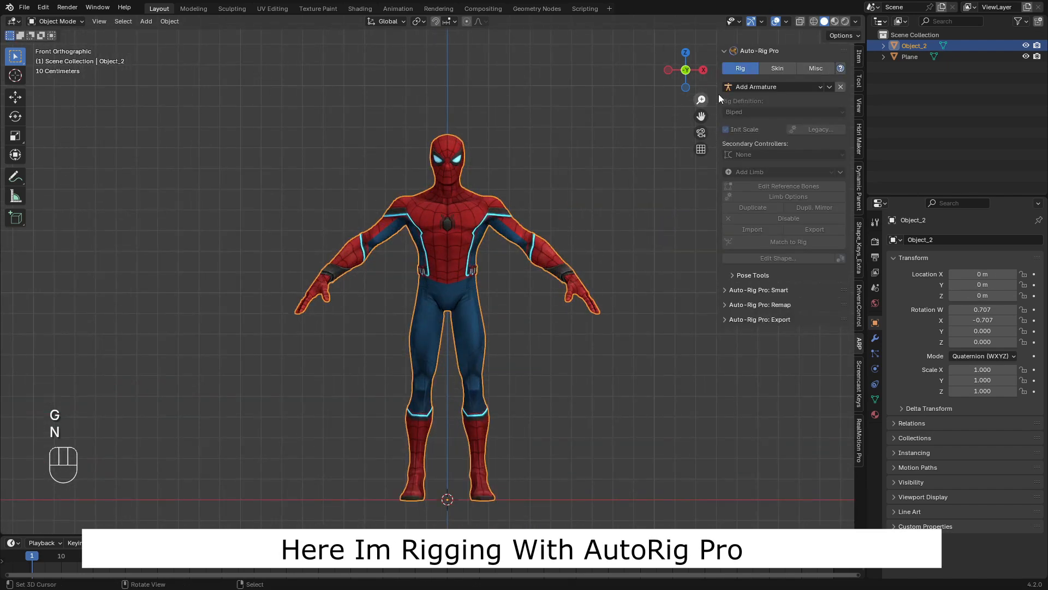
{"action": "left_click", "coordinate": [750, 292]}
{"action": "scroll", "coordinate": [491, 290], "scroll_direction": "down", "scroll_amount": 2}
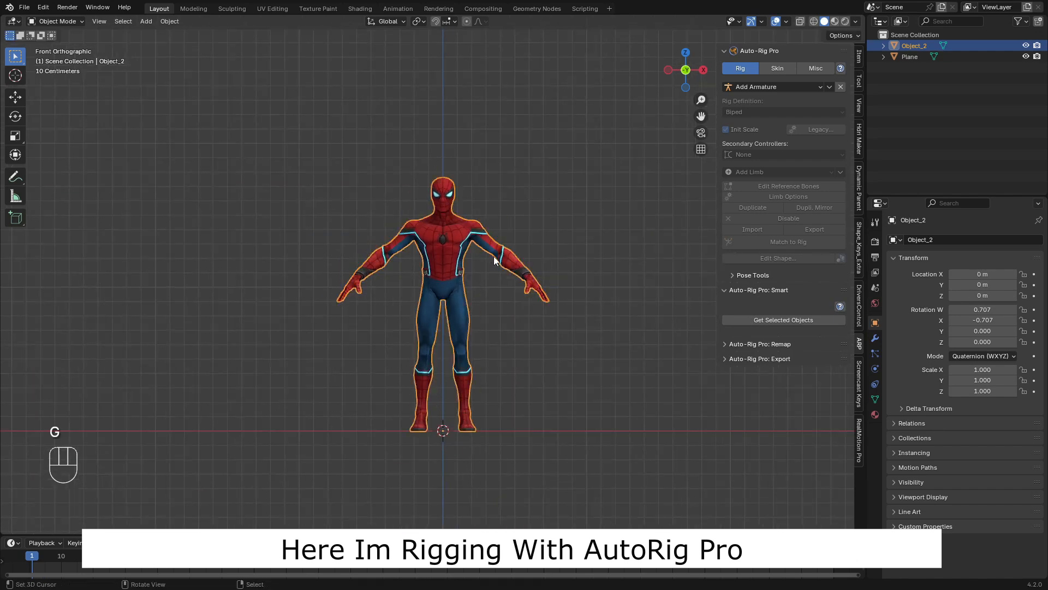
- Start Smart rigging on the selected character mesh with the Full Body option
{"action": "left_click", "coordinate": [757, 322]}
{"action": "left_click", "coordinate": [724, 345]}
{"action": "middle_click_drag", "start_coordinate": [523, 205], "coordinate": [505, 548], "text": "shift"}
{"action": "scroll", "coordinate": [513, 273], "scroll_direction": "up", "scroll_amount": 6}
{"action": "left_click", "coordinate": [760, 330]}
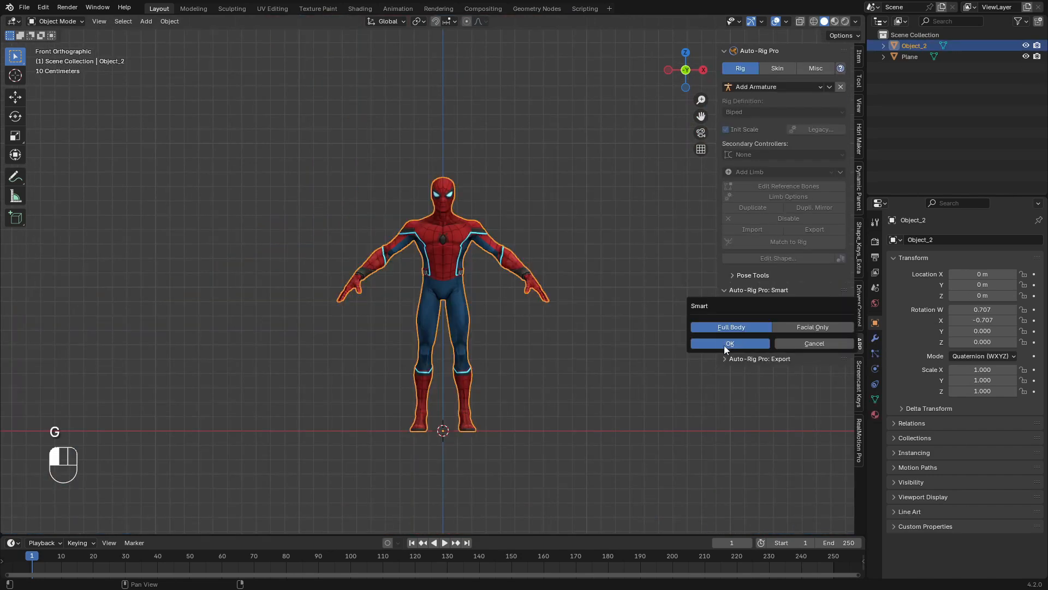
{"action": "left_click", "coordinate": [724, 345]}
- Place the neck marker at a height of about 1.46 m and the chin marker at about 1.54 m
{"action": "scroll", "coordinate": [523, 293], "scroll_direction": "up", "scroll_amount": 4}
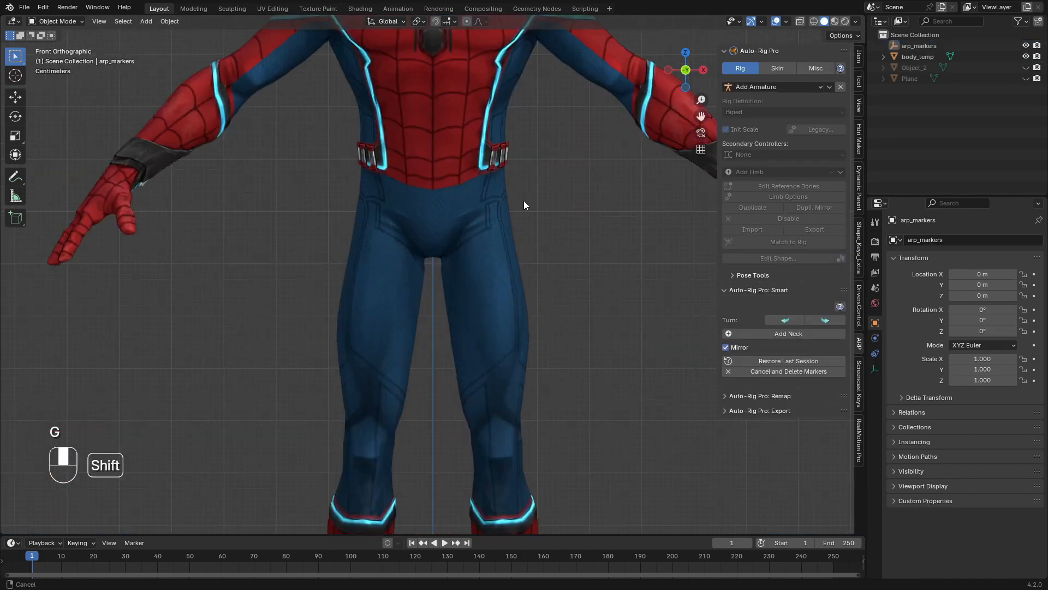
{"action": "middle_click_drag", "start_coordinate": [523, 201], "coordinate": [506, 507], "text": "shift"}
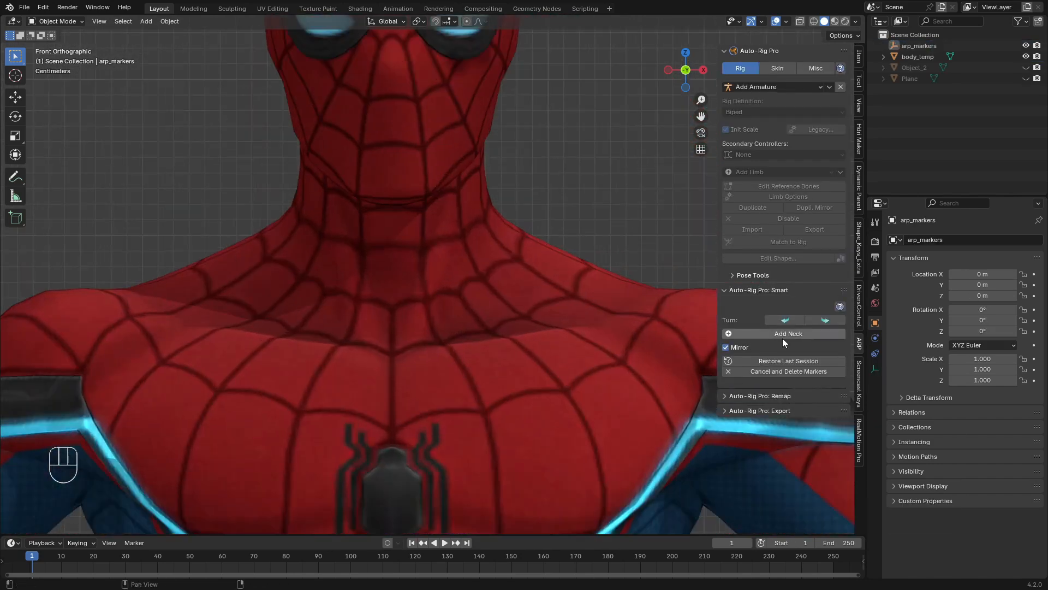
{"action": "left_click", "coordinate": [782, 334]}
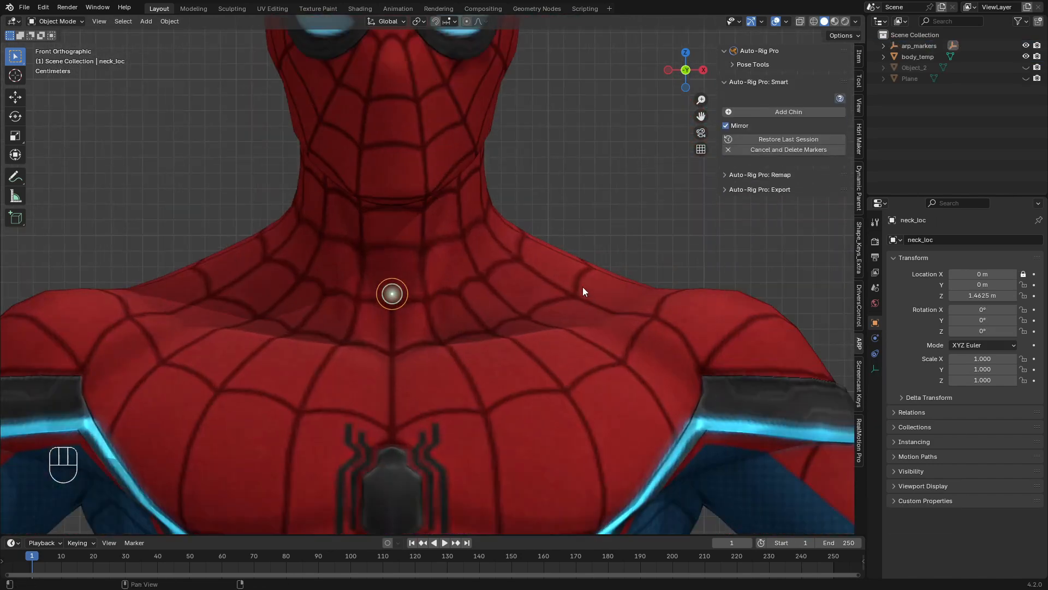
{"action": "left_click", "coordinate": [789, 109]}
{"action": "left_click", "coordinate": [437, 171]}
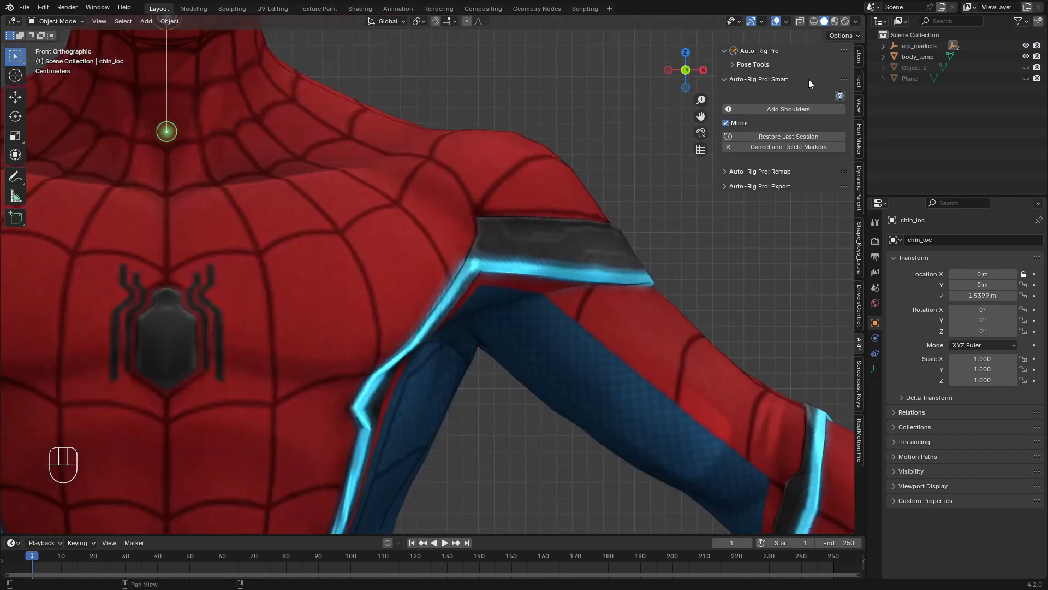
- Place mirrored shoulder markers at about X 0.20 m, Z 1.40 m and wrist markers at about X 0.58 m, Z 1.06 m
{"action": "left_click", "coordinate": [482, 226]}
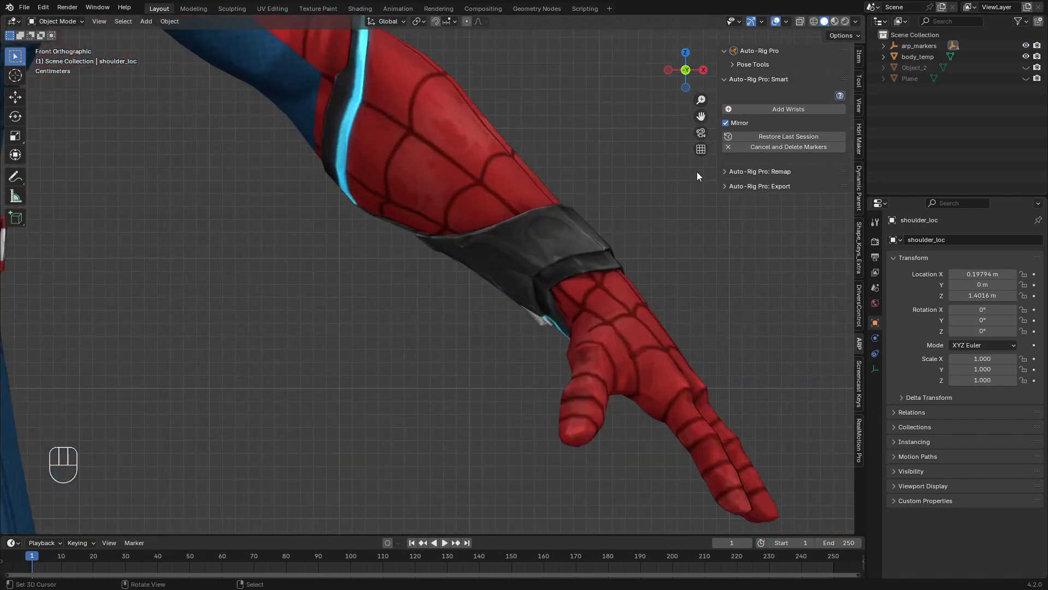
{"action": "left_click", "coordinate": [789, 109]}
{"action": "left_click", "coordinate": [585, 295]}
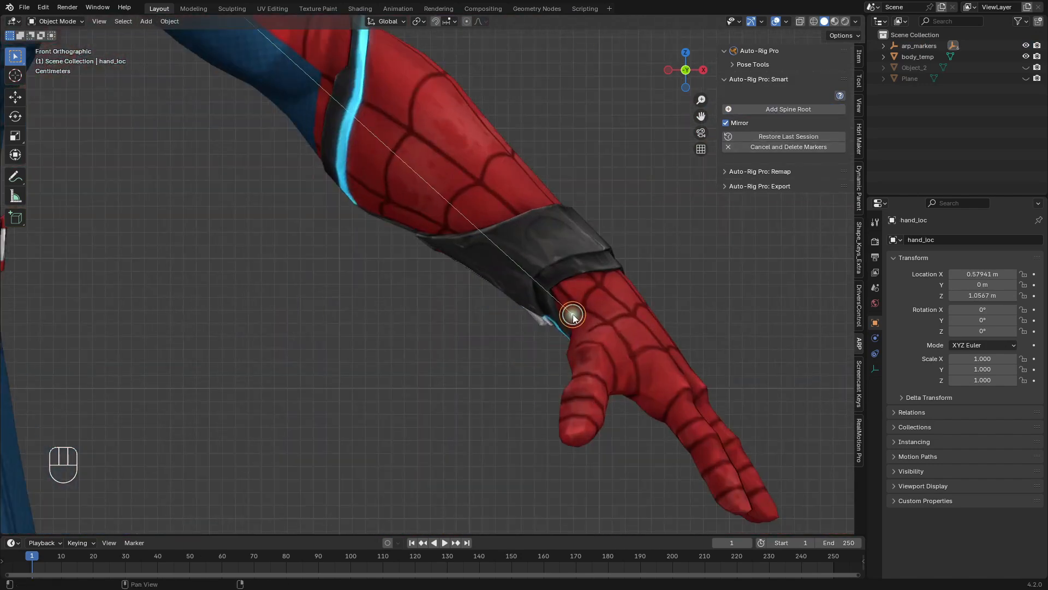
- Place the spine root marker at about Z 1.04 m and mirrored ankle markers at about X 0.15 m, Z 0.15 m
{"action": "left_click", "coordinate": [778, 109]}
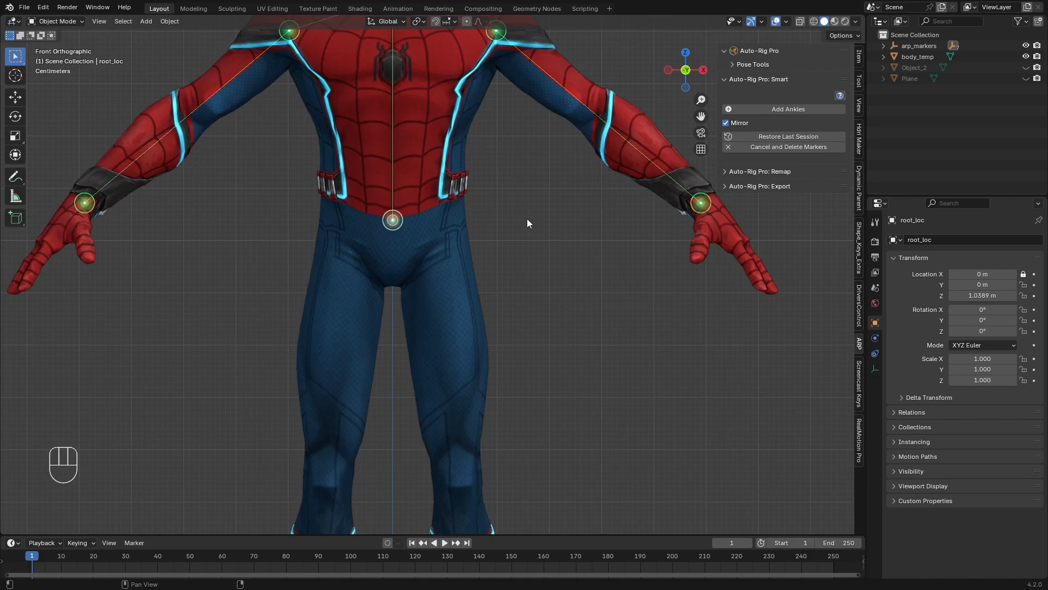
{"action": "left_click", "coordinate": [526, 221]}
{"action": "left_click", "coordinate": [764, 108]}
{"action": "left_click", "coordinate": [468, 111]}
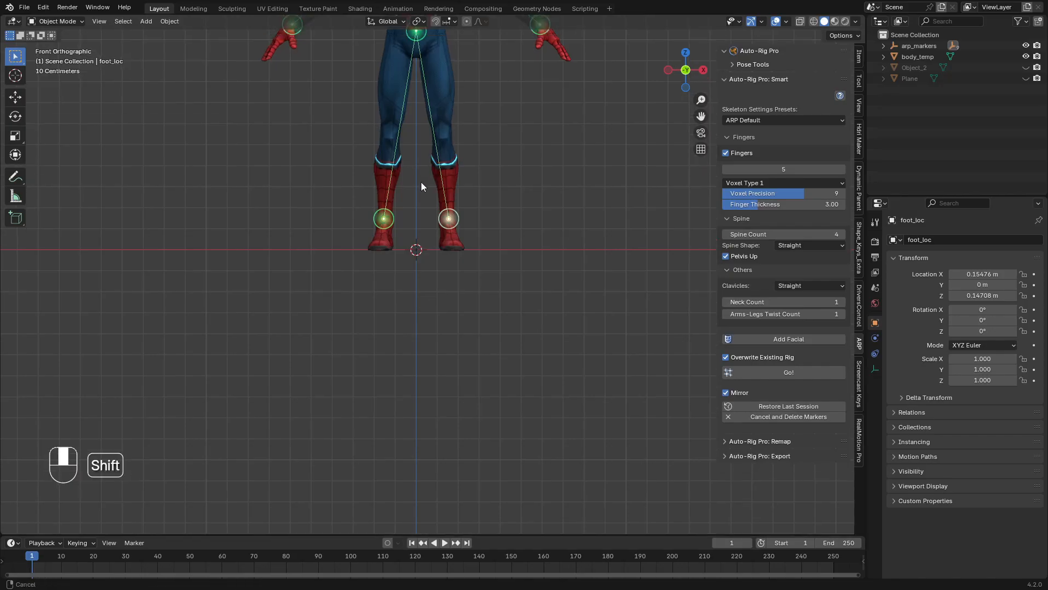
- Generate the Smart rig from the markers with the ARP Default preset, five fingers and a spine count of 4
{"action": "middle_click_drag", "start_coordinate": [421, 186], "coordinate": [411, 359], "text": "shift"}
{"action": "left_click", "coordinate": [780, 373]}
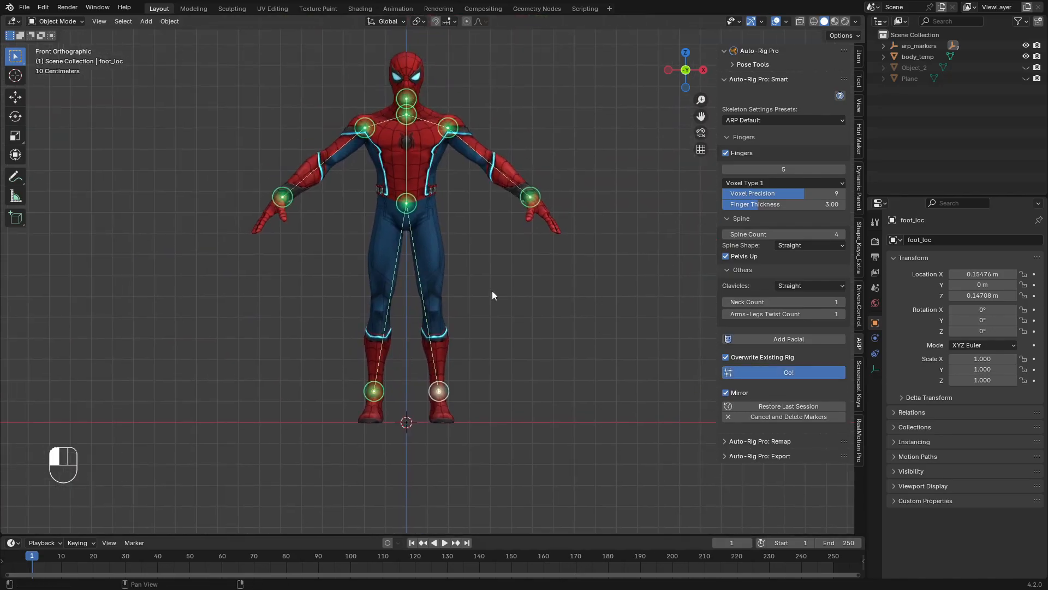
- Match the control rig to the edited reference bones and return to Object Mode
{"action": "middle_click_drag", "start_coordinate": [492, 291], "coordinate": [534, 269]}
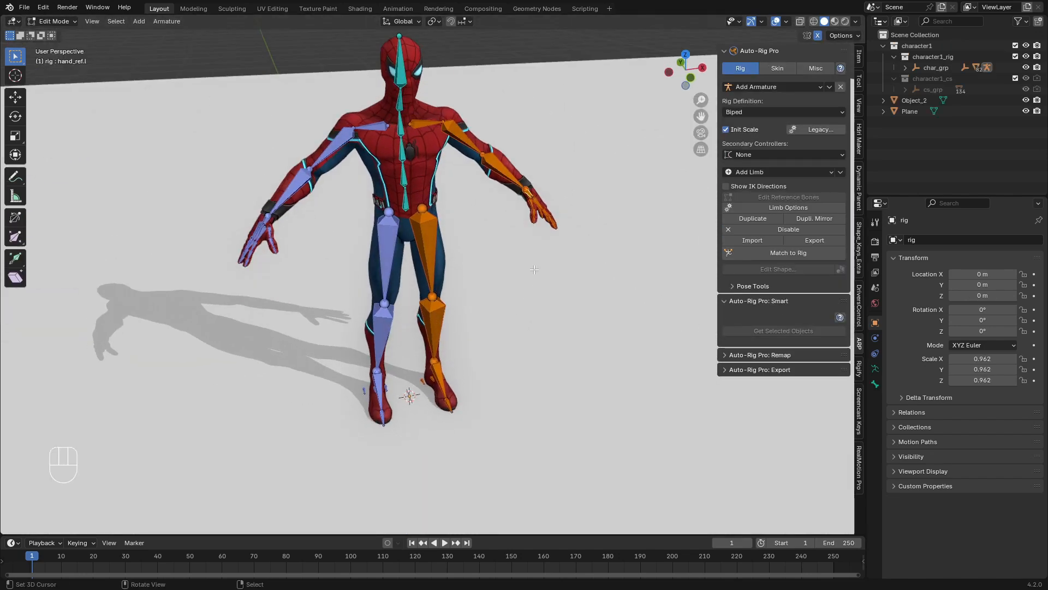
{"action": "left_click", "coordinate": [797, 254]}
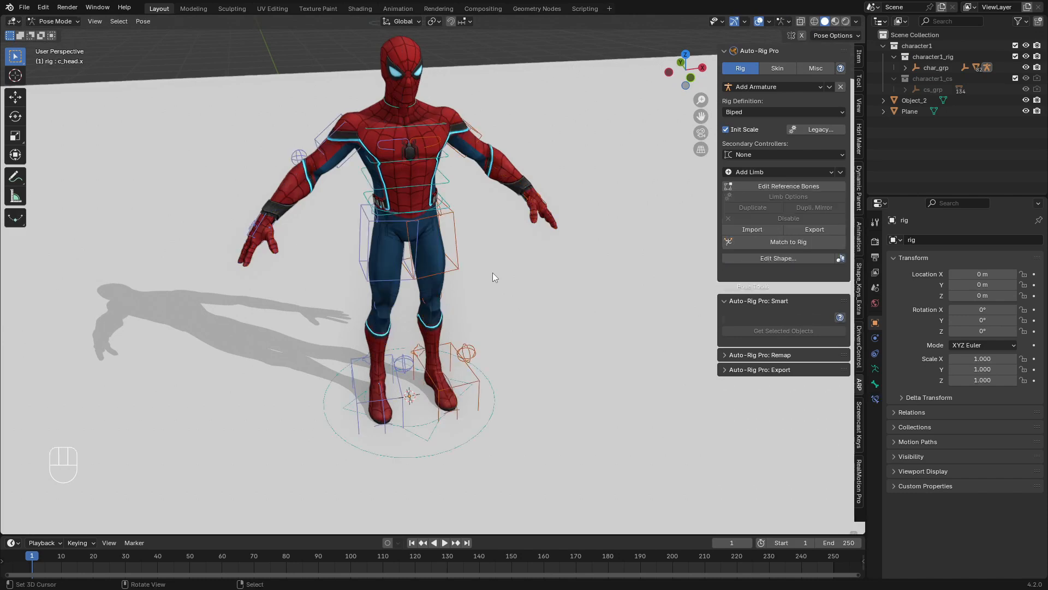
{"action": "left_click", "coordinate": [55, 21]}
{"action": "left_click", "coordinate": [68, 35]}
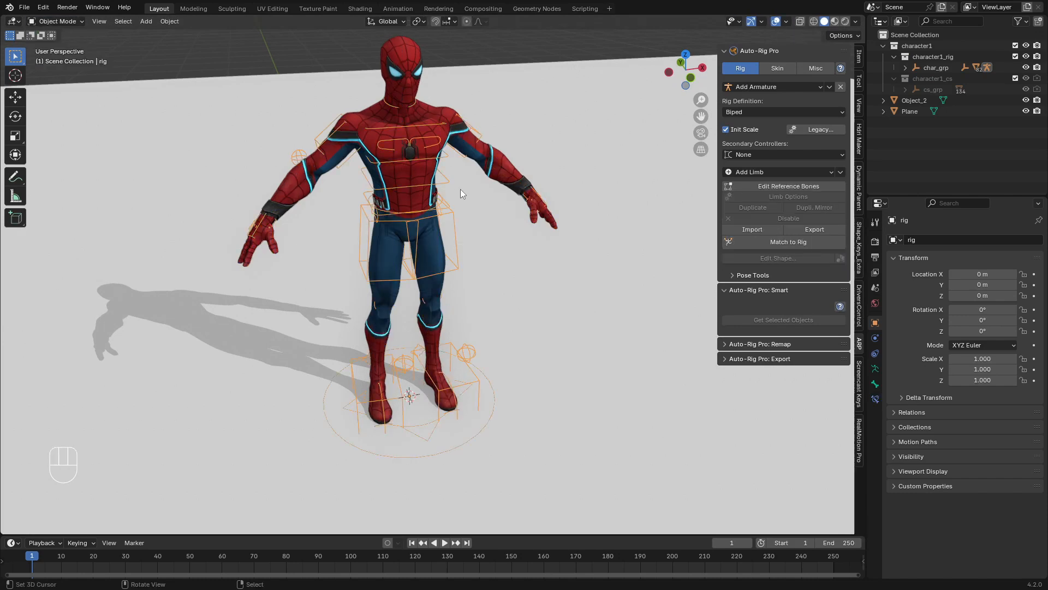
- Bind the character mesh to the rig using the Heat Maps engine with Split Parts and Preserve Volume enabled
{"action": "middle_click_drag", "start_coordinate": [463, 191], "coordinate": [405, 145]}
{"action": "right_click", "coordinate": [467, 156]}
{"action": "right_click", "coordinate": [467, 157]}
{"action": "right_click", "coordinate": [506, 167], "text": "shift"}
{"action": "key", "text": "g"}
{"action": "right_click", "coordinate": [491, 172]}
{"action": "left_click", "coordinate": [778, 69]}
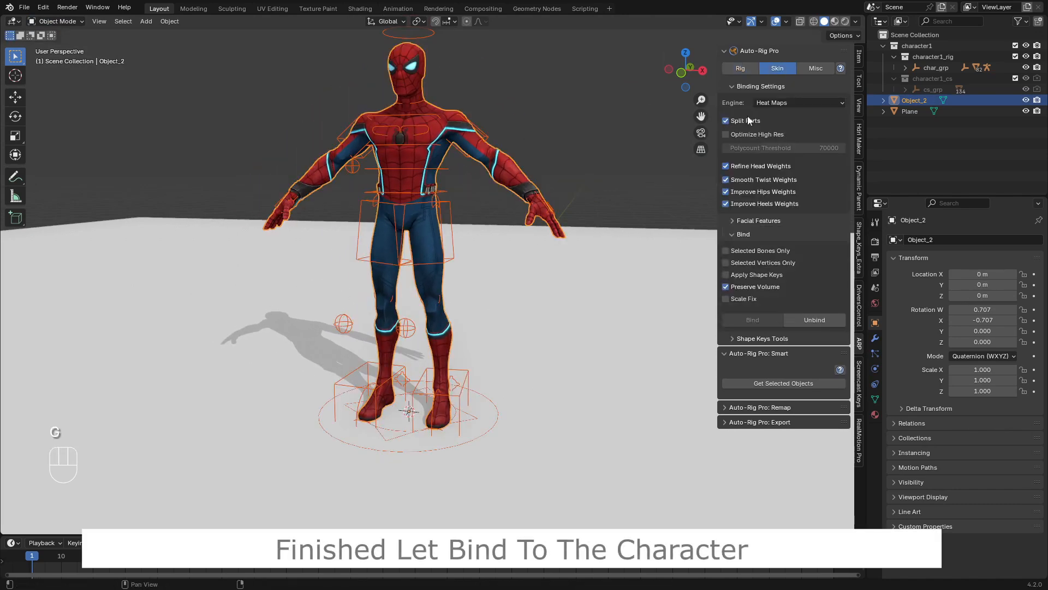
{"action": "right_click", "coordinate": [442, 169], "text": "shift"}
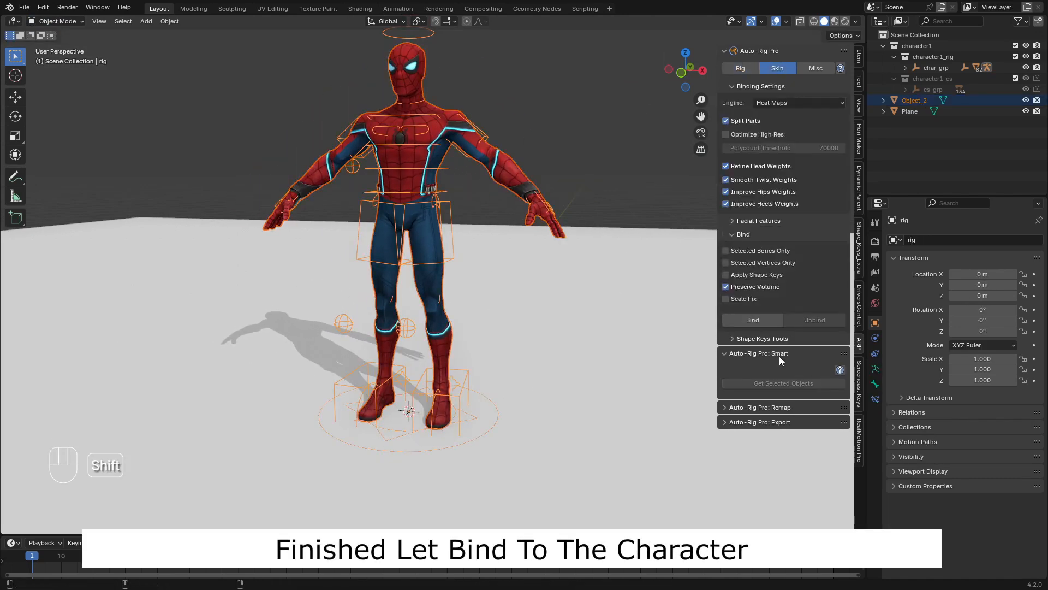
{"action": "left_click", "coordinate": [748, 323]}
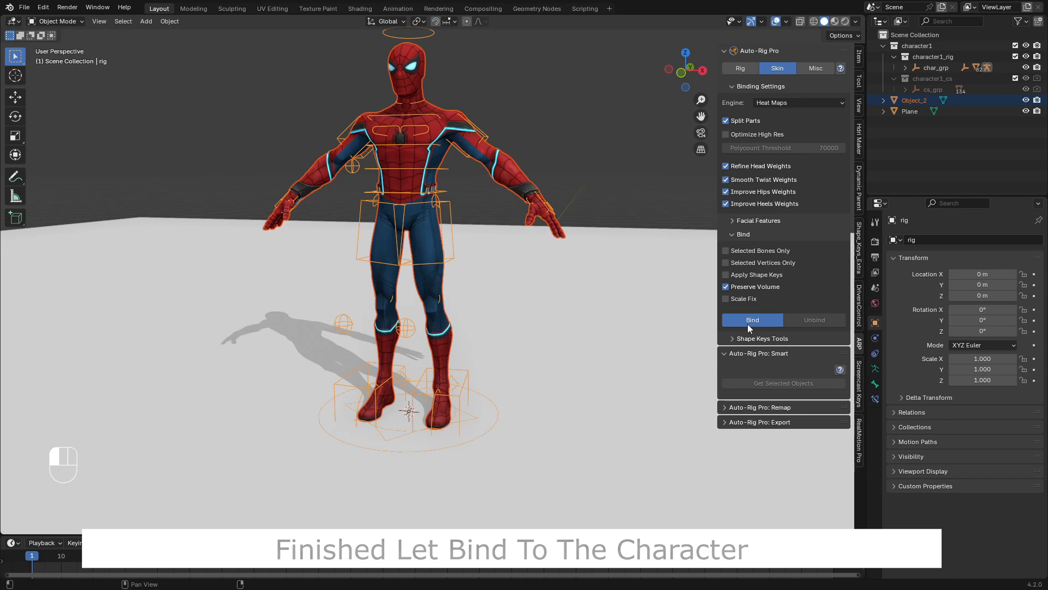
- Test the Heat Maps binding in Pose Mode by rotating the c_spine_01.x control about -50° and inspecting the torso deformation
{"action": "right_click", "coordinate": [458, 180]}
{"action": "left_click", "coordinate": [55, 21]}
{"action": "left_click", "coordinate": [50, 57]}
{"action": "right_click", "coordinate": [434, 173]}
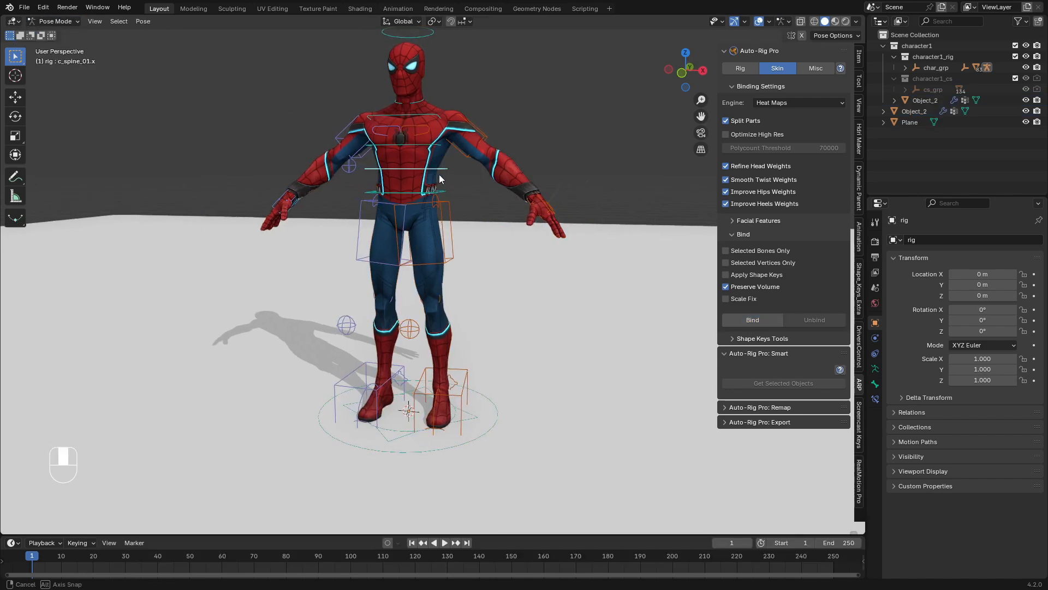
{"action": "key", "text": "r"}
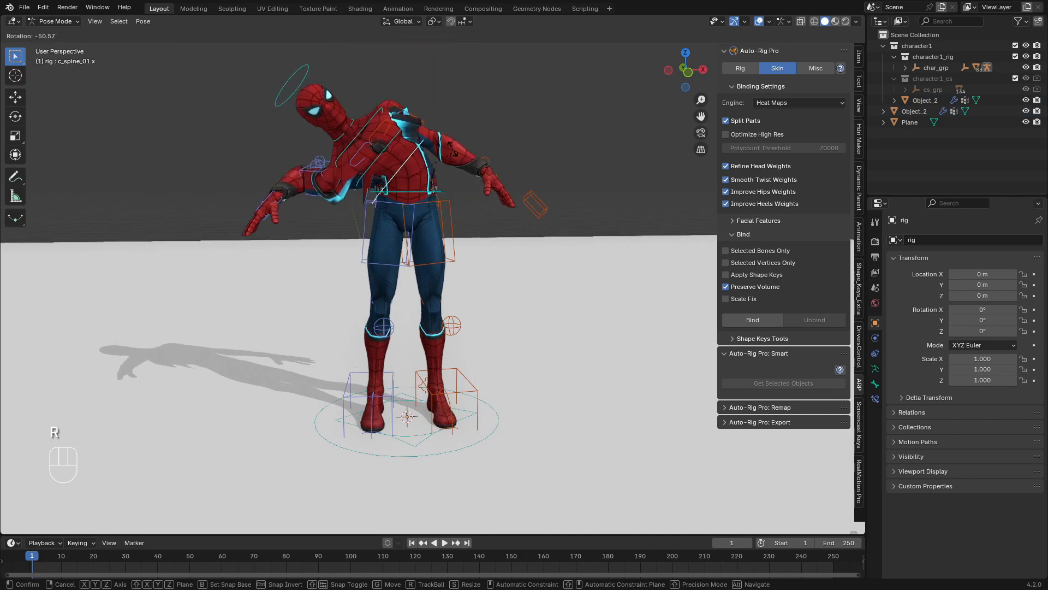
{"action": "left_click", "coordinate": [446, 147]}
{"action": "scroll", "coordinate": [447, 146], "scroll_direction": "up", "scroll_amount": 3}
{"action": "middle_click_drag", "start_coordinate": [416, 129], "coordinate": [427, 365], "text": "shift"}
{"action": "scroll", "coordinate": [427, 365], "scroll_direction": "up", "scroll_amount": 2}
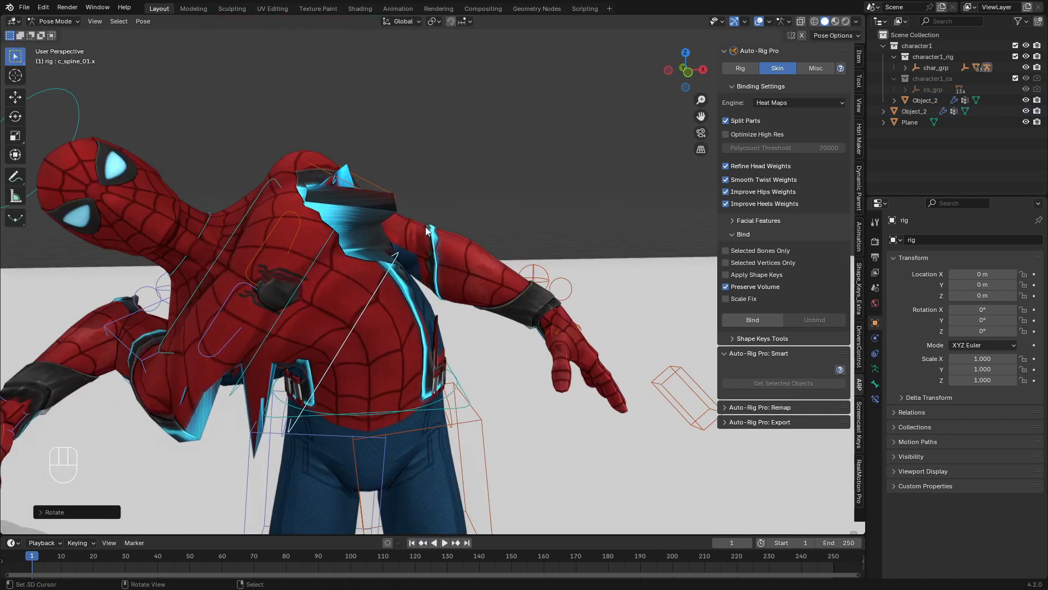
- Clear the location and rotation of all pose bones to undo the spine bend
{"action": "right_click", "coordinate": [577, 337]}
{"action": "key", "text": "a"}
{"action": "key", "text": "alt+g"}
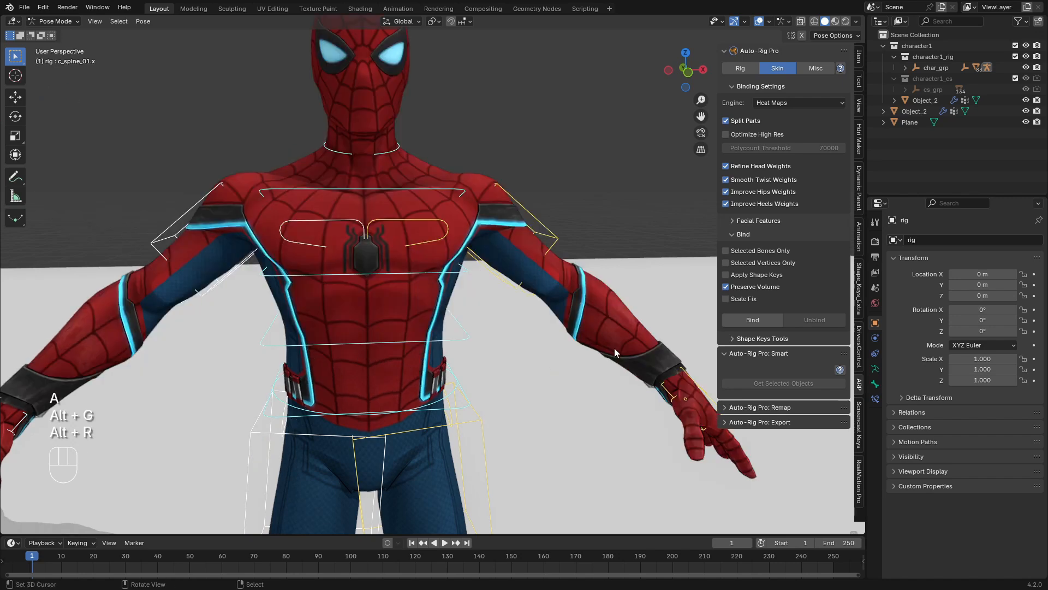
{"action": "key", "text": "alt+r"}
- Raise the left hand IK control above the head to check the arm deformation, and reset all bones to the rest pose
{"action": "key", "text": "g"}
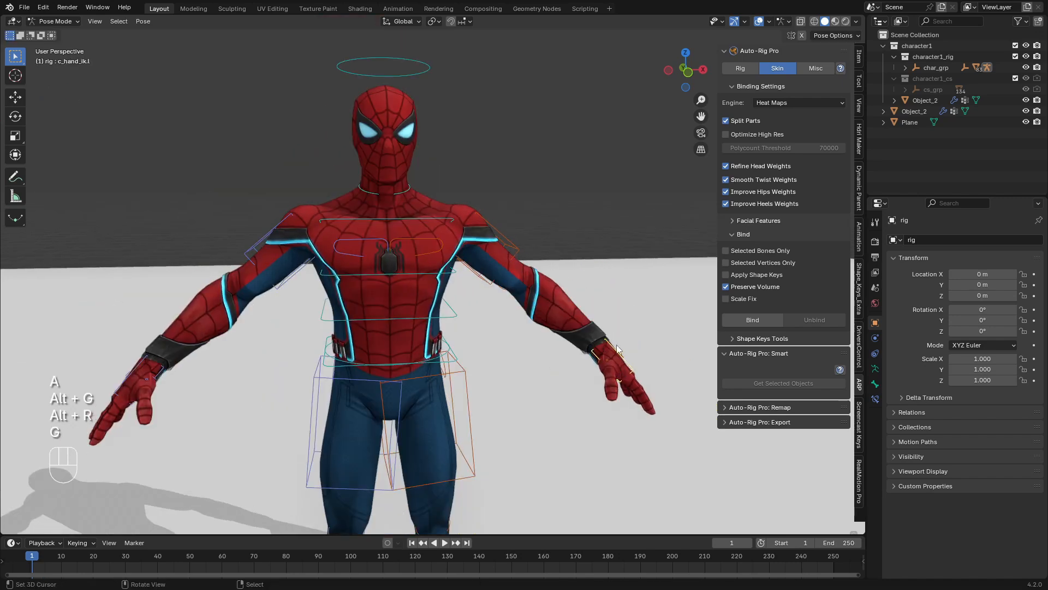
{"action": "key", "text": "g"}
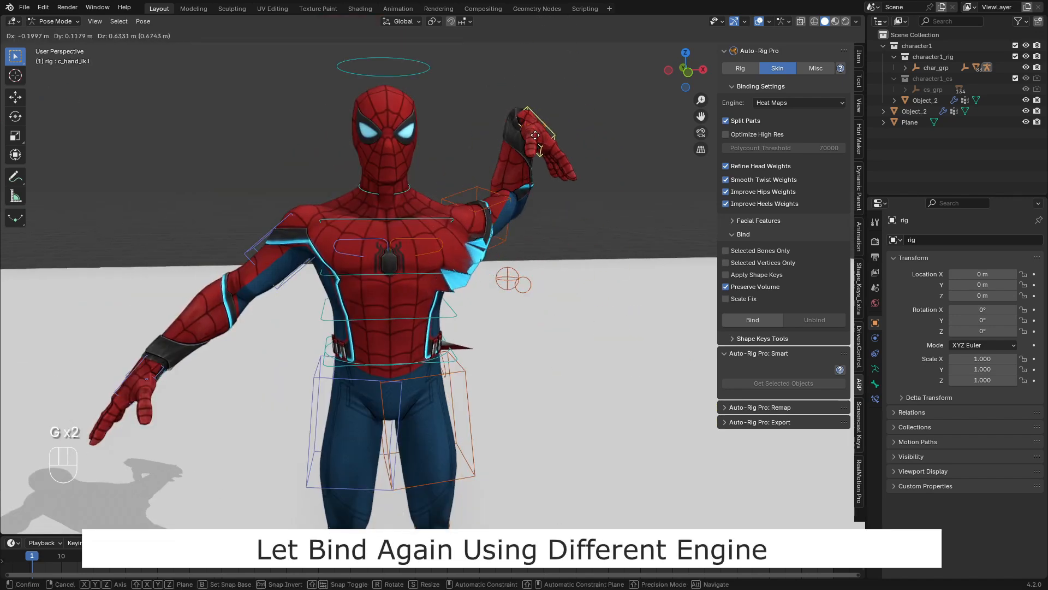
{"action": "left_click", "coordinate": [512, 44]}
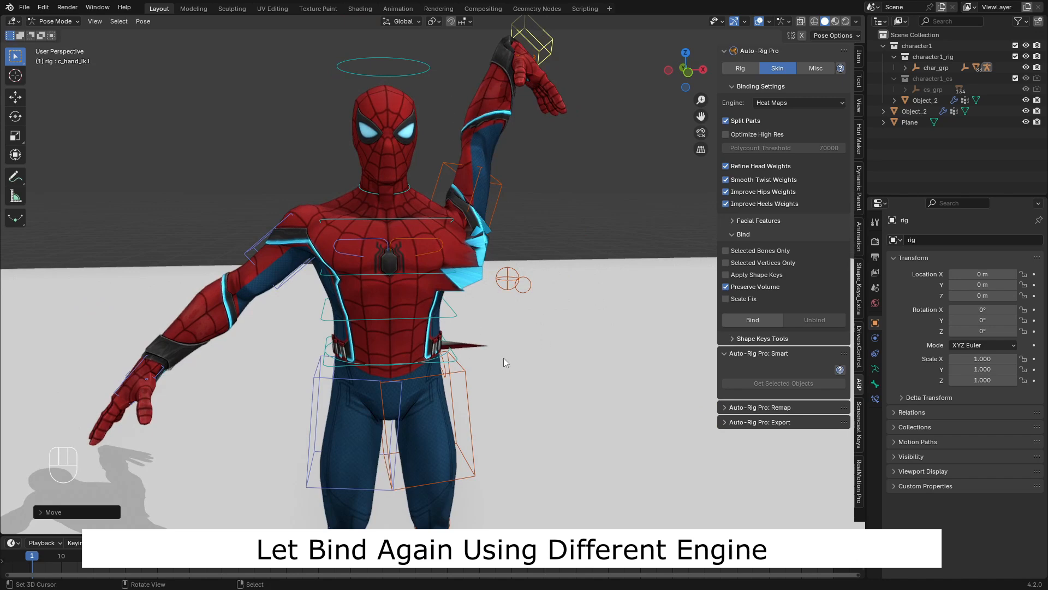
{"action": "scroll", "coordinate": [503, 358], "scroll_direction": "down", "scroll_amount": 4}
{"action": "key", "text": "a"}
{"action": "key", "text": "alt+g"}
{"action": "key", "text": "alt+r"}
{"action": "middle_click_drag", "start_coordinate": [519, 351], "coordinate": [485, 339]}
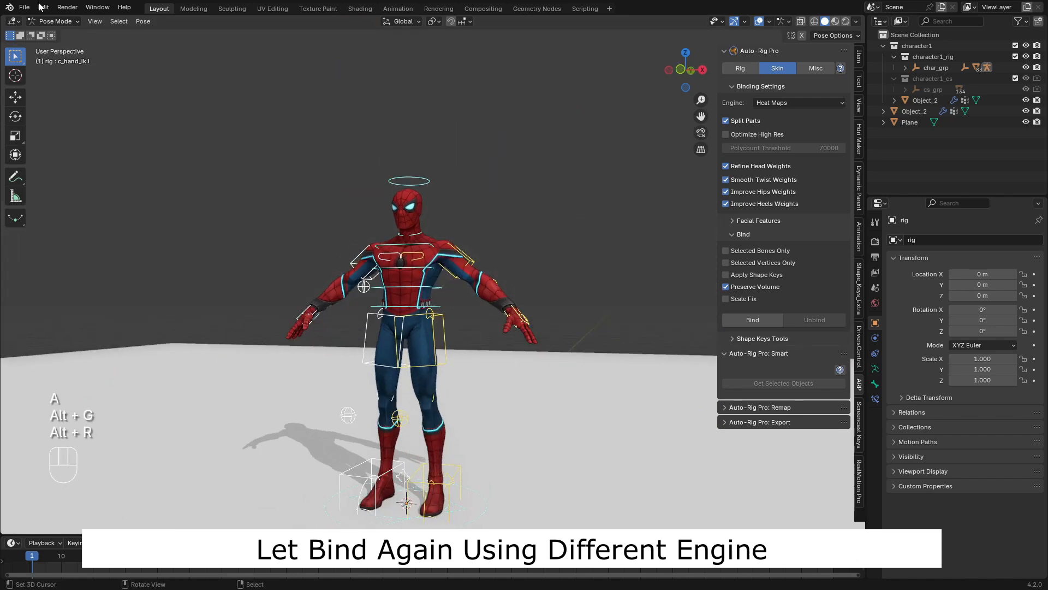
- Rebind both character mesh objects to the rig in Object Mode using the Voxelized engine, Type 1, resolution 8
{"action": "left_click", "coordinate": [54, 21]}
{"action": "left_click", "coordinate": [57, 34]}
{"action": "right_click", "coordinate": [414, 213], "text": "shift"}
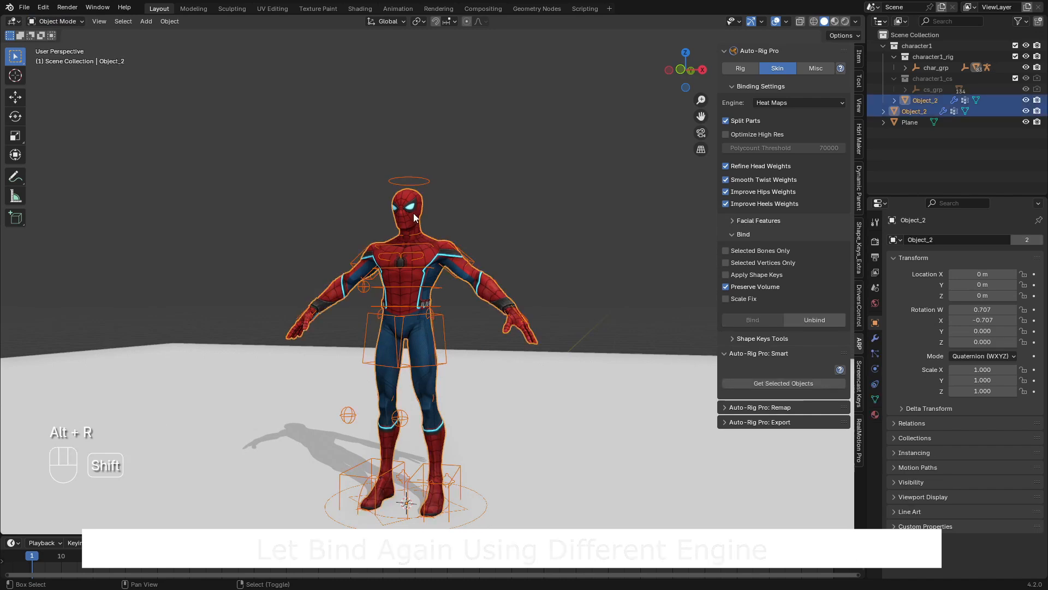
{"action": "right_click", "coordinate": [424, 185], "text": "shift"}
{"action": "left_click", "coordinate": [770, 103]}
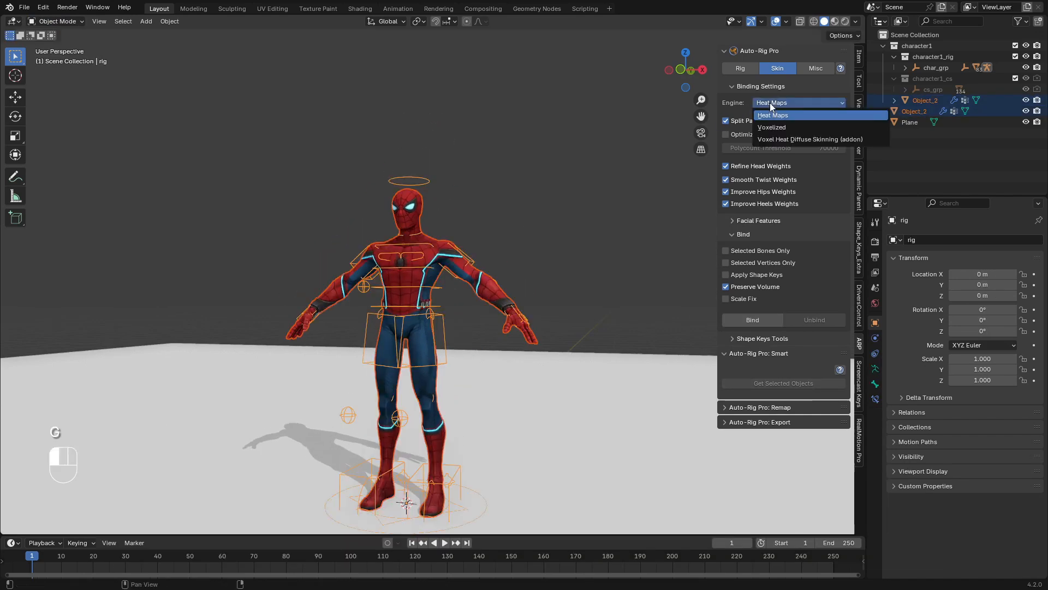
{"action": "left_click", "coordinate": [781, 128]}
{"action": "left_click", "coordinate": [739, 324]}
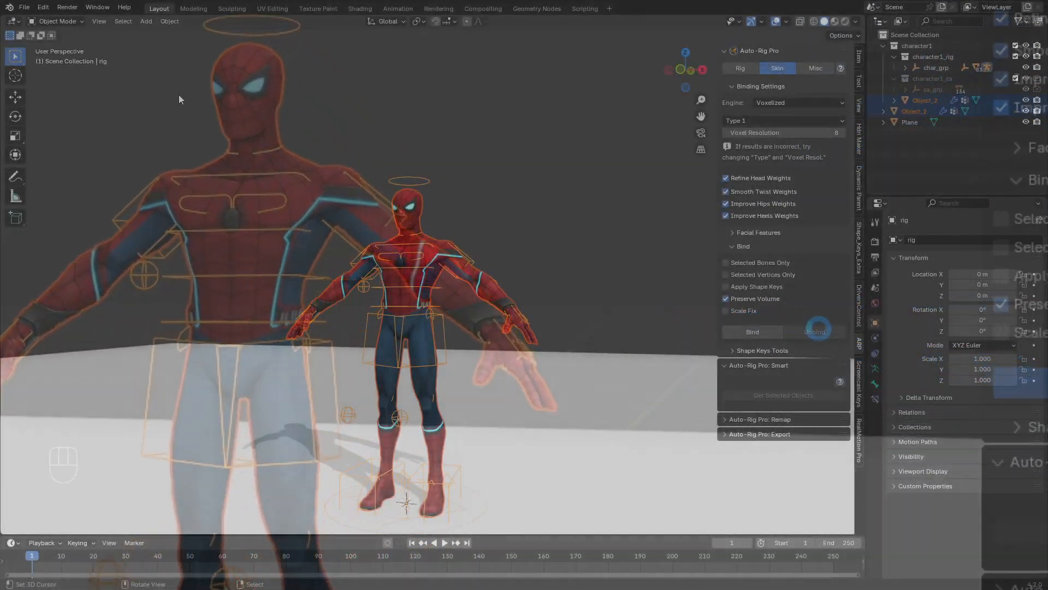
- Test the Voxelized binding in Pose Mode by rotating the c_spine_01.x control about 58°, and cancel the rotation
{"action": "left_click", "coordinate": [74, 23]}
{"action": "left_click", "coordinate": [75, 60]}
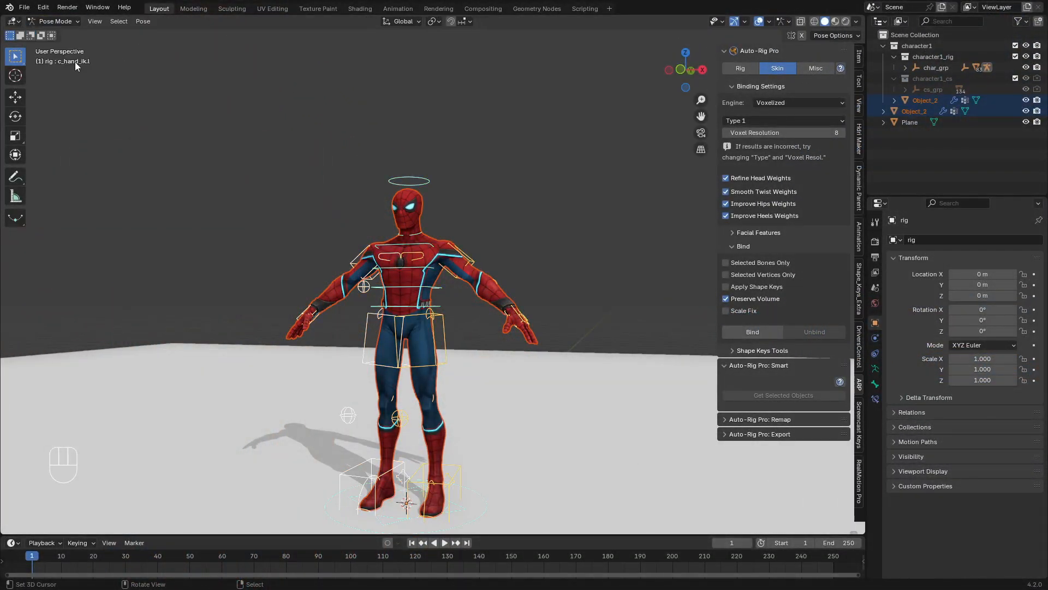
{"action": "left_click", "coordinate": [430, 291]}
{"action": "middle_click_drag", "start_coordinate": [430, 290], "coordinate": [461, 307]}
{"action": "key", "text": "r"}
{"action": "right_click", "coordinate": [441, 349]}
{"action": "left_click", "coordinate": [434, 290]}
{"action": "key", "text": "r"}
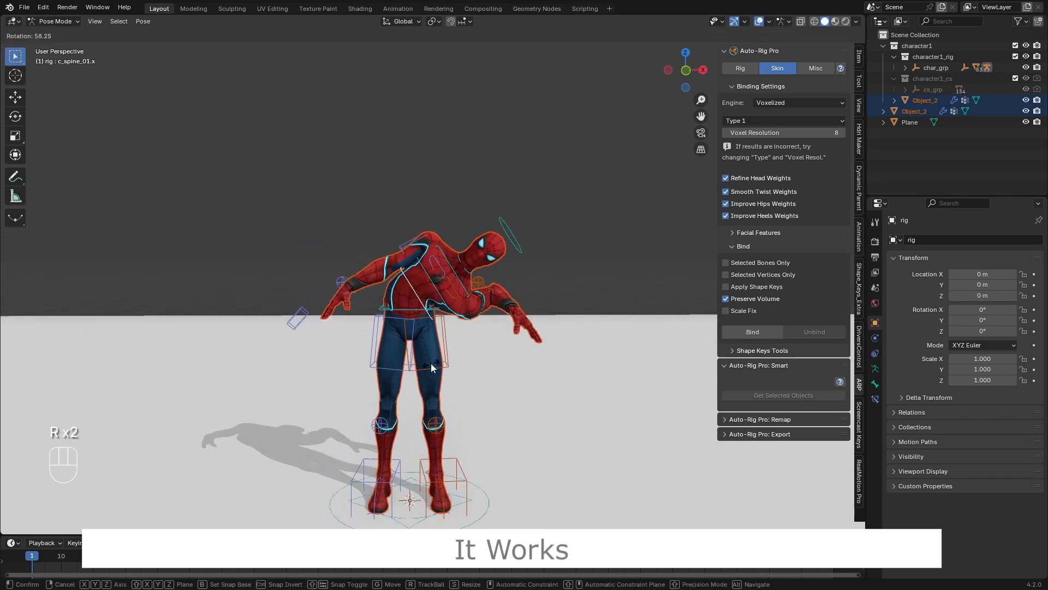
{"action": "right_click", "coordinate": [527, 309]}
- Test-move the left hand and left foot IK controls, cancel both moves, and return to Object Mode
{"action": "right_click", "coordinate": [529, 319]}
{"action": "key", "text": "g"}
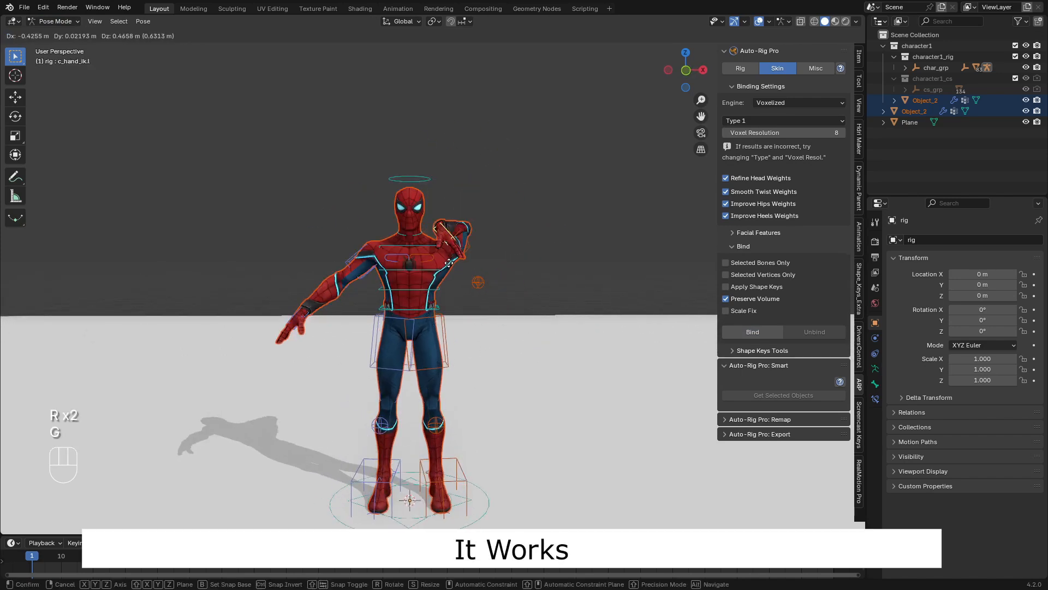
{"action": "right_click", "coordinate": [509, 213]}
{"action": "right_click", "coordinate": [458, 469]}
{"action": "key", "text": "g"}
{"action": "right_click", "coordinate": [440, 452]}
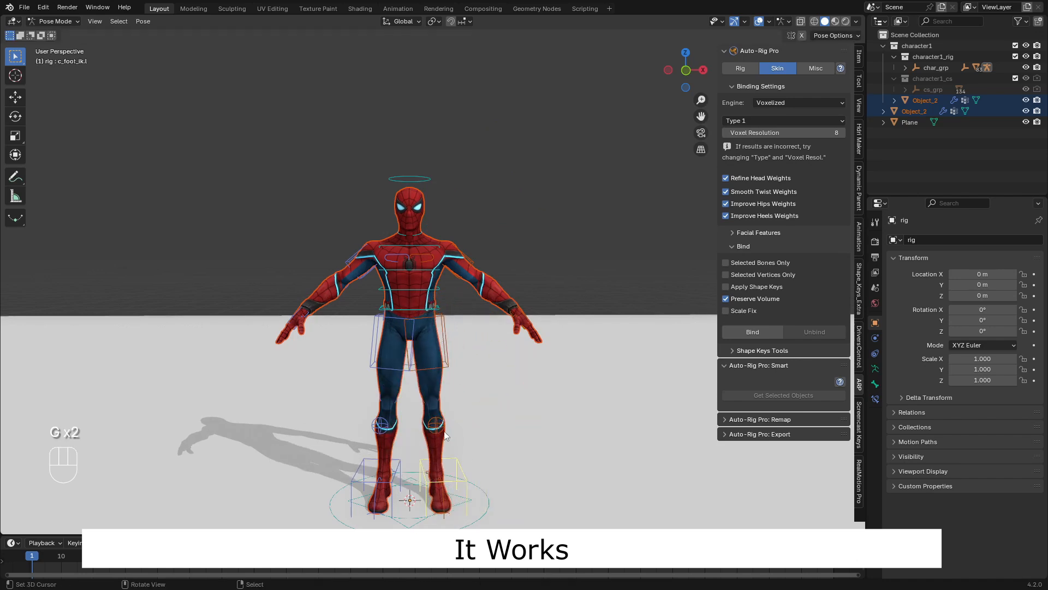
{"action": "left_click", "coordinate": [56, 26]}
{"action": "left_click", "coordinate": [52, 33]}
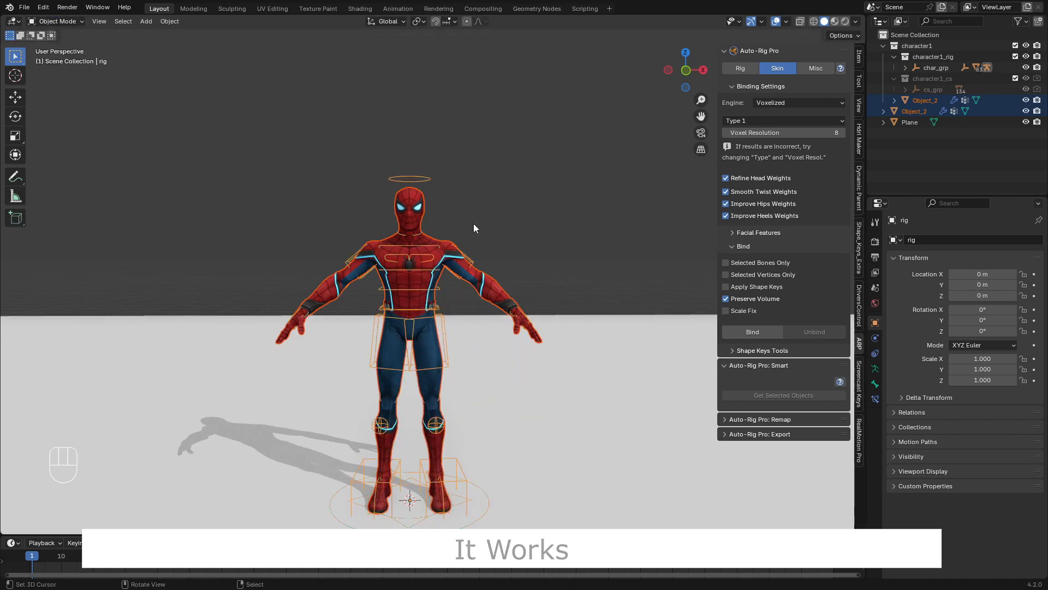
- Browse the preview thumbnails of the RealMotion Pro animation library across all categories
{"action": "left_click", "coordinate": [860, 445]}
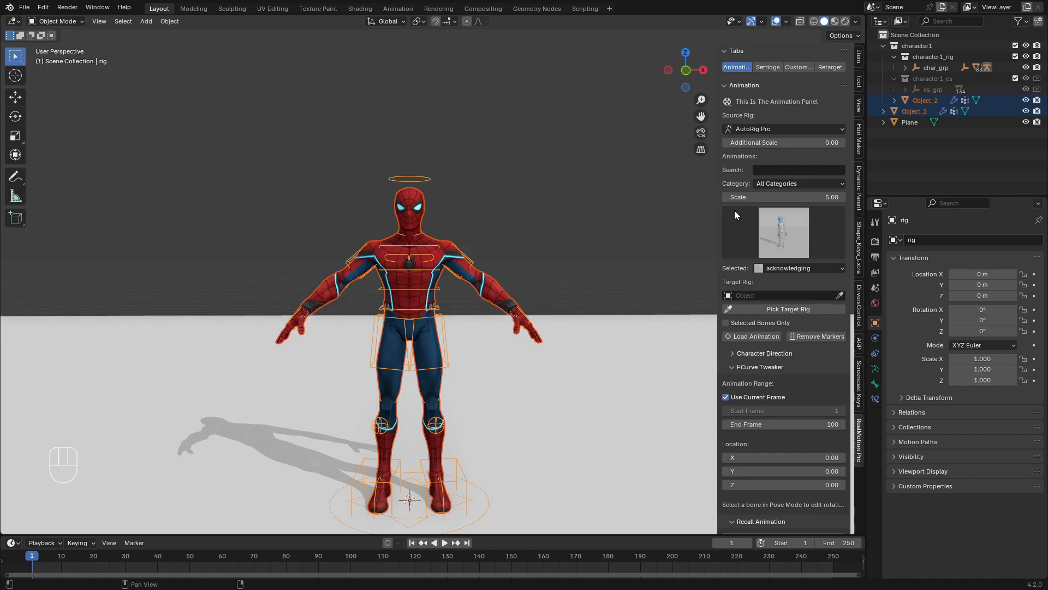
{"action": "left_click", "coordinate": [733, 227]}
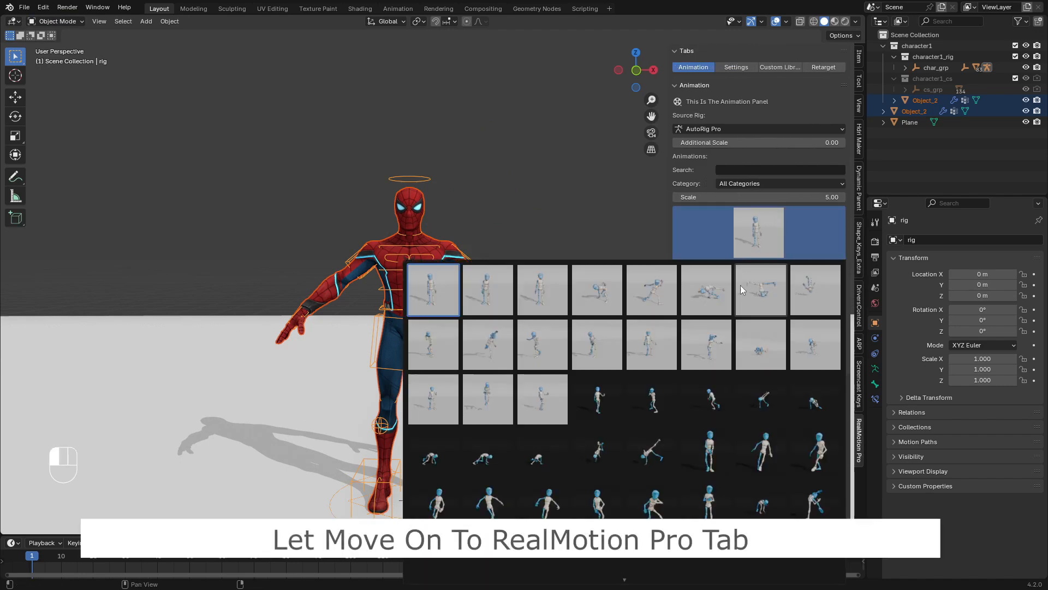
{"action": "scroll", "coordinate": [706, 402], "scroll_direction": "down", "scroll_amount": 5}
{"action": "scroll", "coordinate": [706, 401], "scroll_direction": "down", "scroll_amount": 6}
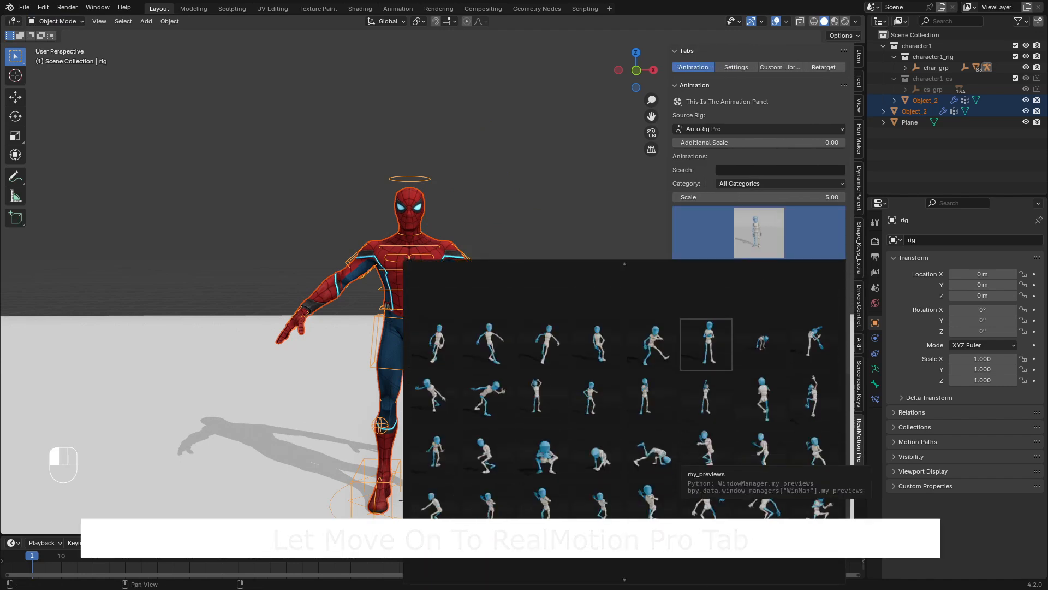
{"action": "scroll", "coordinate": [706, 401], "scroll_direction": "down", "scroll_amount": 5}
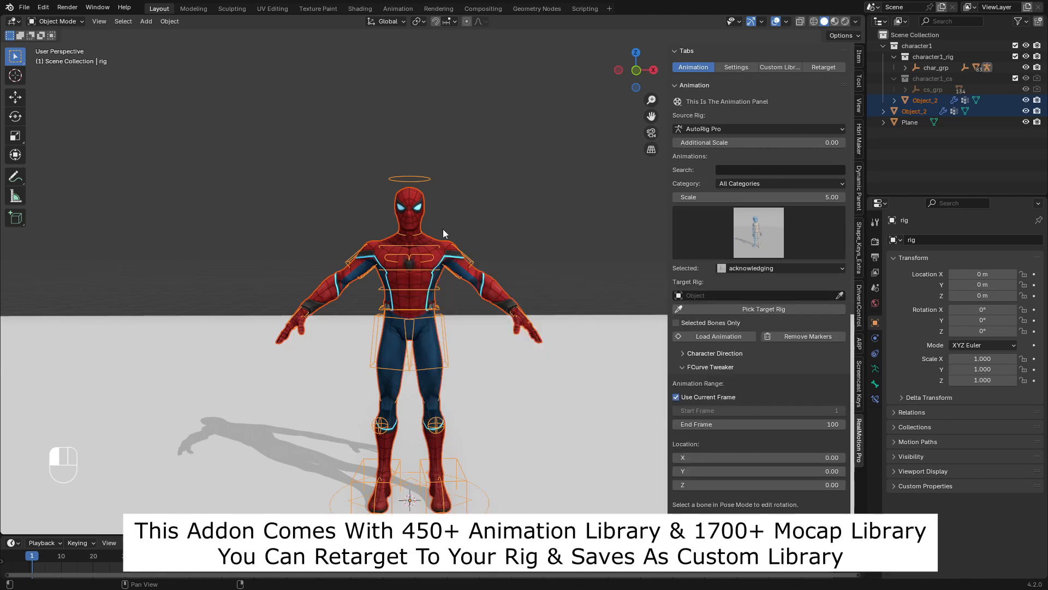
{"action": "middle_click_drag", "start_coordinate": [483, 338], "coordinate": [452, 320], "text": "shift"}
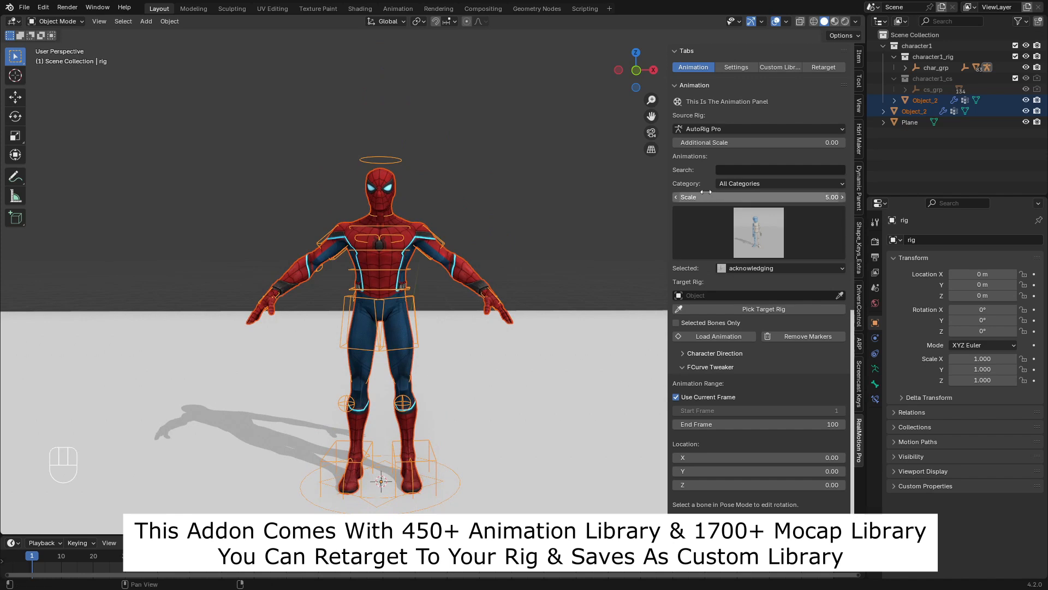
- In the RealMotion Pro settings, assign the character's rig as the selected rig and keep AutoRig Pro as the rig choice
{"action": "left_click", "coordinate": [736, 66]}
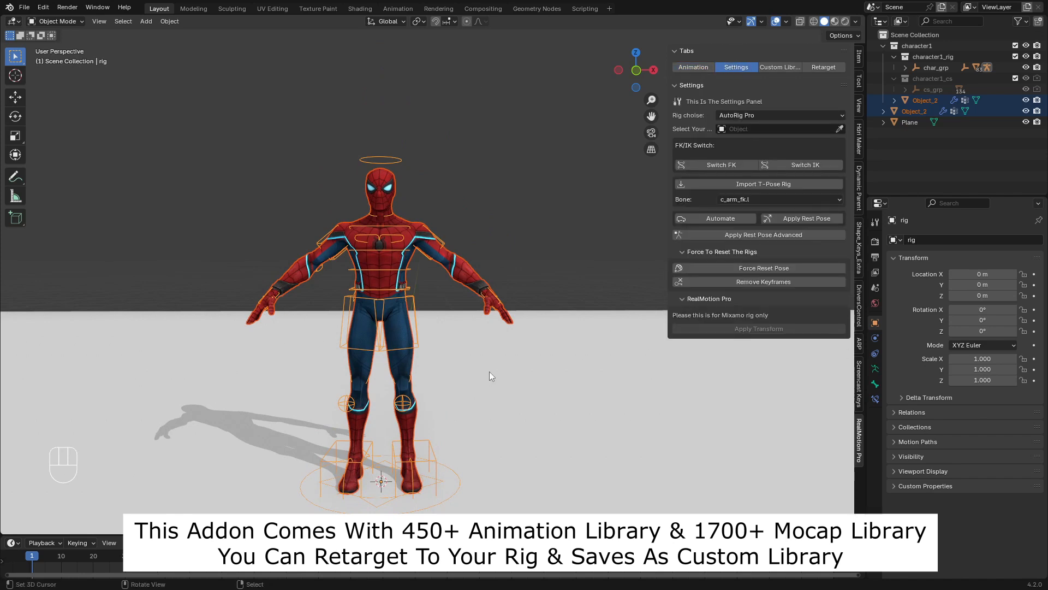
{"action": "left_click", "coordinate": [839, 129]}
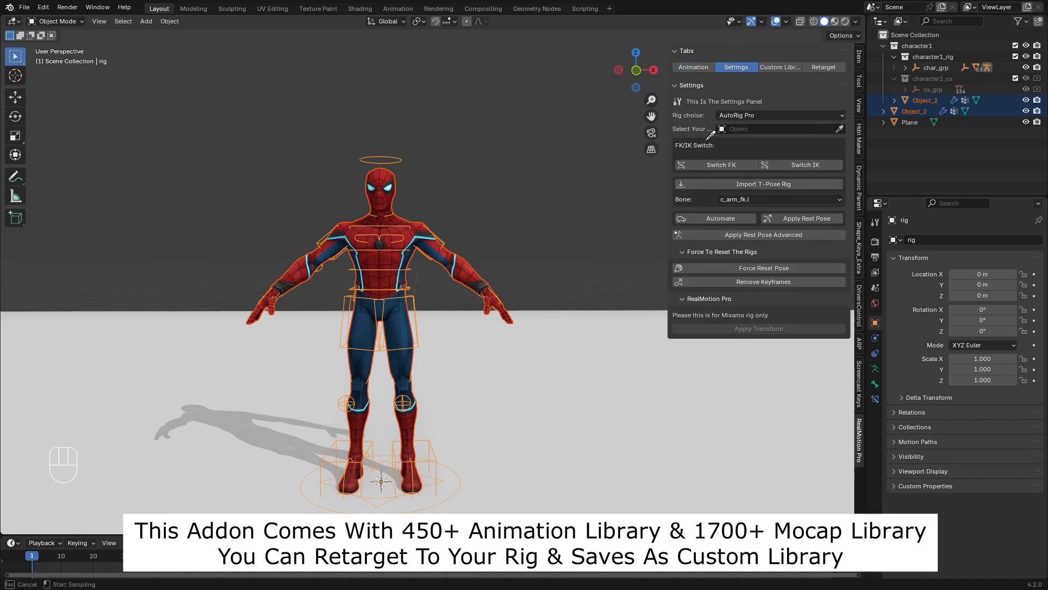
{"action": "left_click", "coordinate": [398, 161]}
{"action": "left_click", "coordinate": [729, 116]}
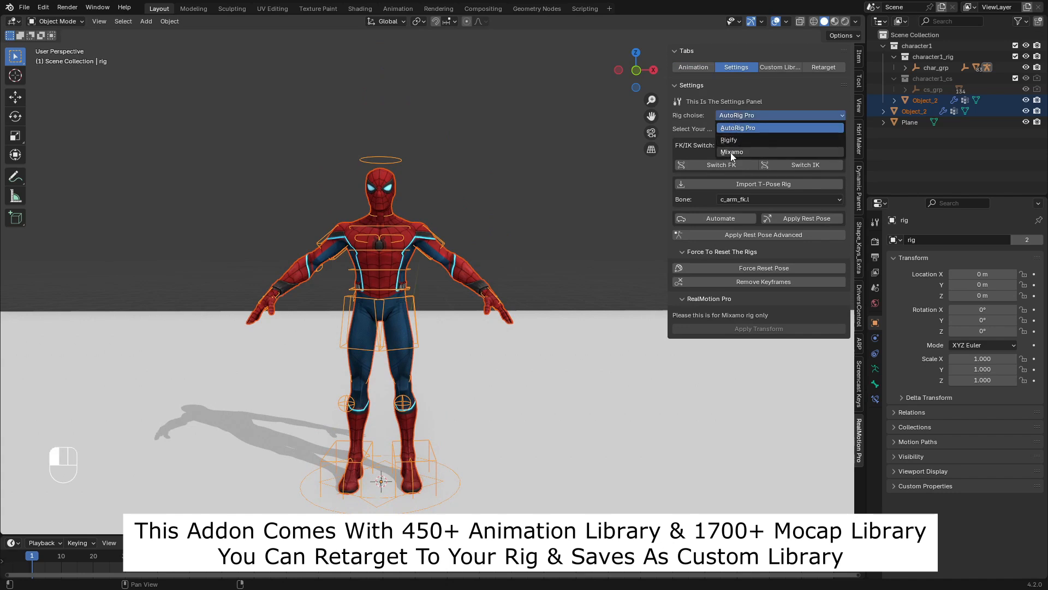
{"action": "left_click", "coordinate": [739, 127]}
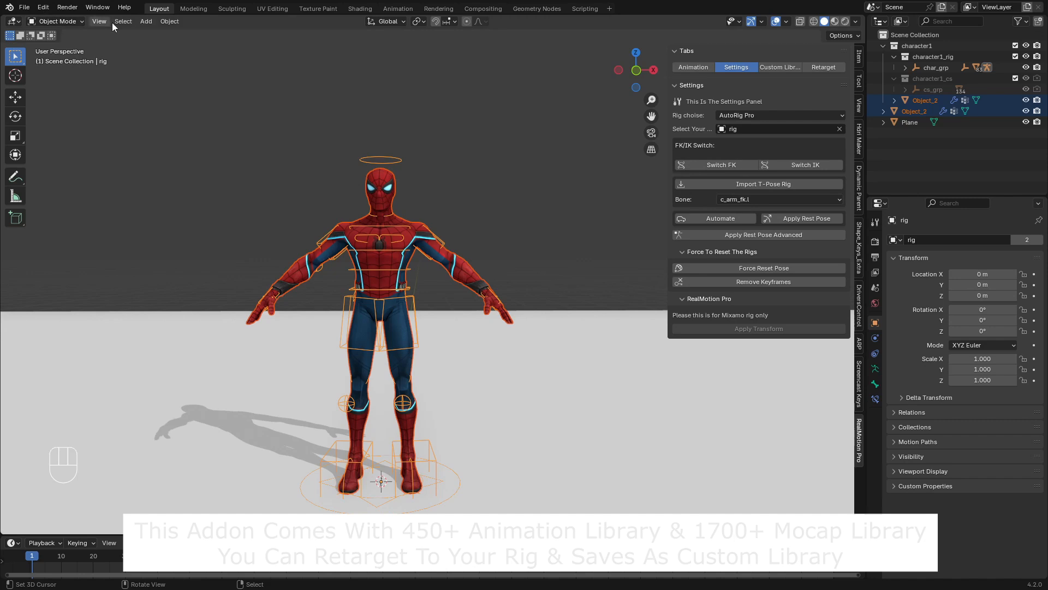
- Test-move the left hand IK control in Pose Mode to check the arm's IK behaviour, and cancel the move
{"action": "left_click", "coordinate": [60, 21]}
{"action": "left_click", "coordinate": [57, 58]}
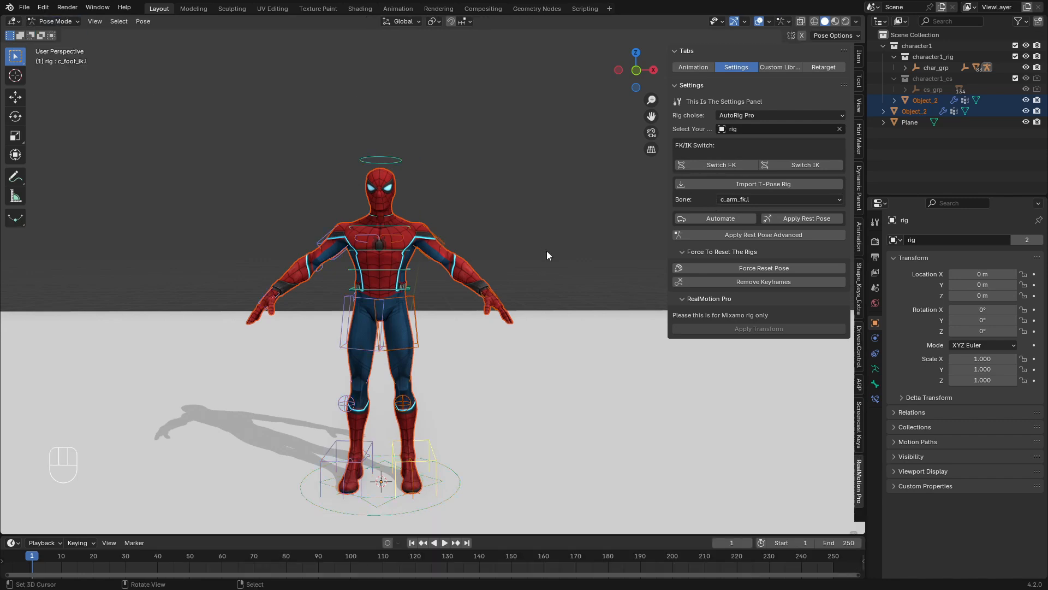
{"action": "left_click", "coordinate": [499, 290]}
{"action": "key", "text": "g"}
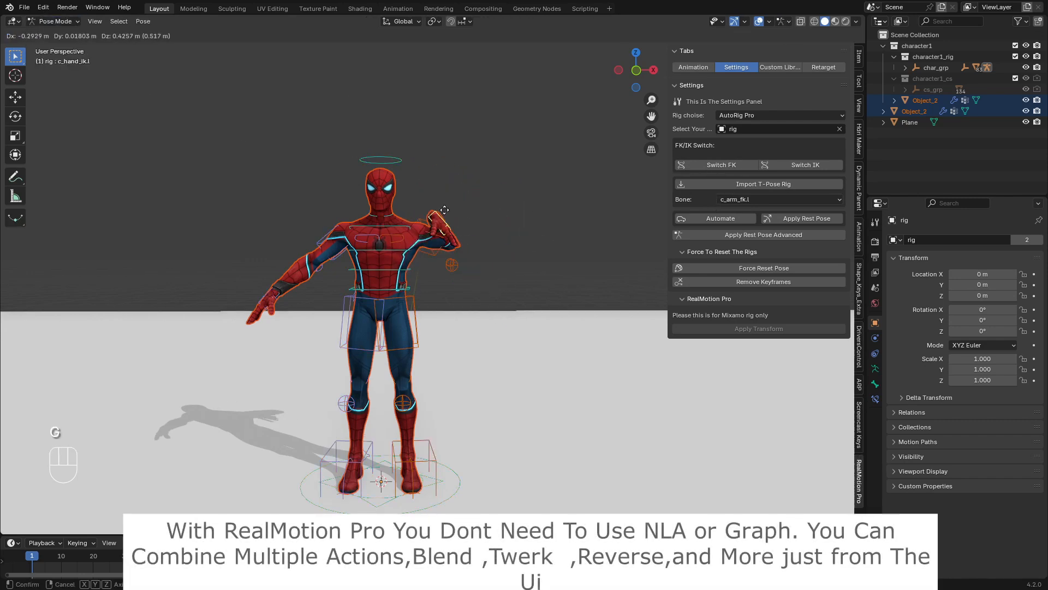
{"action": "key", "text": "Escape"}
- Switch the rig's limbs from IK to FK and return to Pose Mode
{"action": "left_click", "coordinate": [710, 165]}
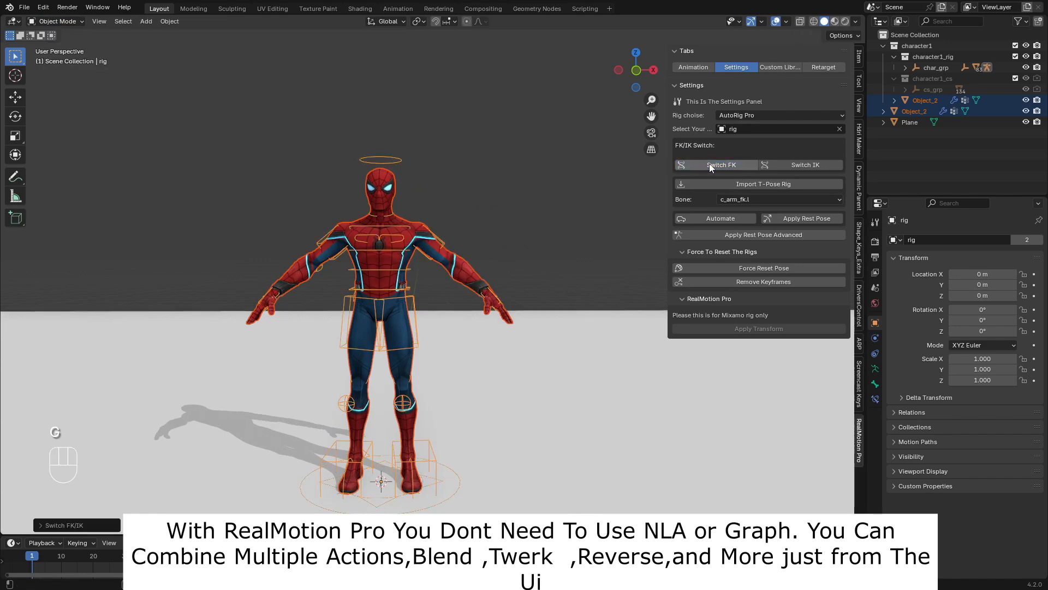
{"action": "left_click", "coordinate": [60, 22]}
{"action": "left_click", "coordinate": [60, 54]}
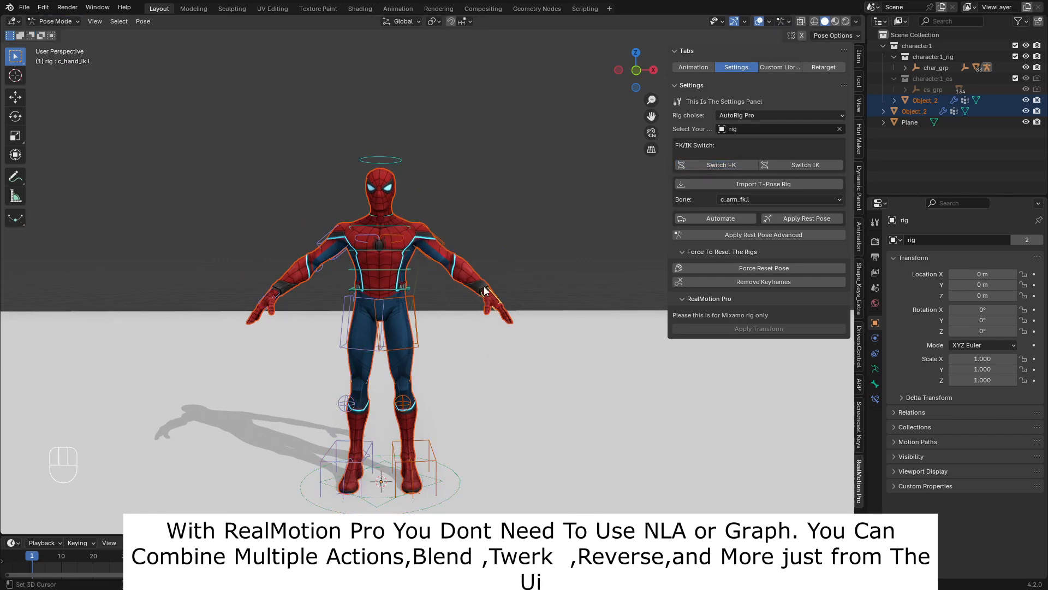
- Test-rotate the left upper-arm and forearm FK controls to check the arm's FK behaviour, cancelling each rotation
{"action": "left_click", "coordinate": [436, 234]}
{"action": "key", "text": "r"}
{"action": "right_click", "coordinate": [442, 236]}
{"action": "left_click", "coordinate": [442, 236]}
{"action": "key", "text": "r"}
{"action": "right_click", "coordinate": [478, 298]}
{"action": "left_click", "coordinate": [463, 271]}
{"action": "key", "text": "r"}
{"action": "right_click", "coordinate": [491, 344]}
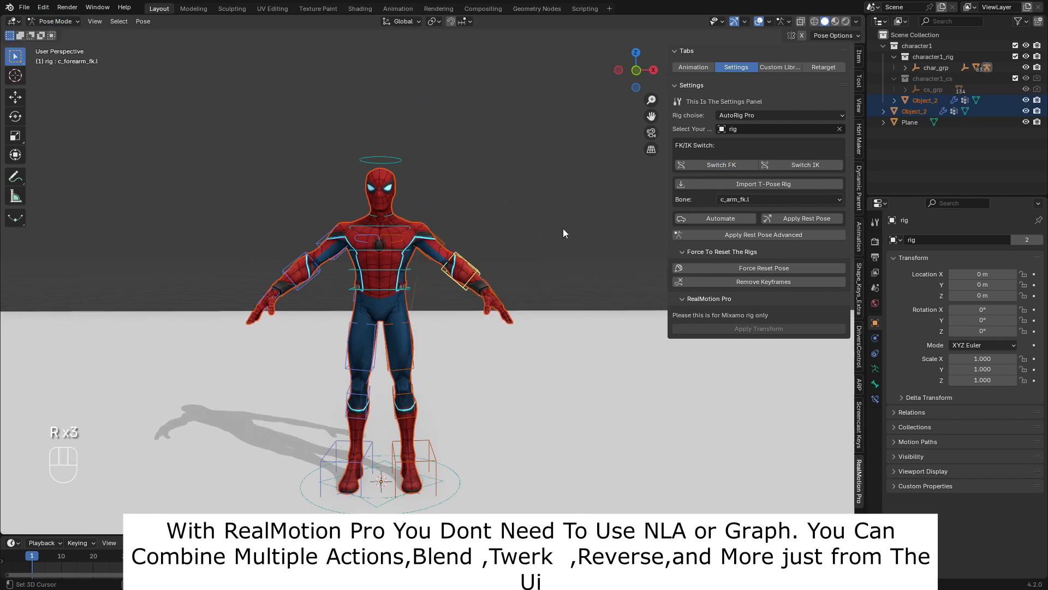
- Import the T-pose reference rig and automatically match the character rig's bones to its T-pose
{"action": "left_click", "coordinate": [735, 184]}
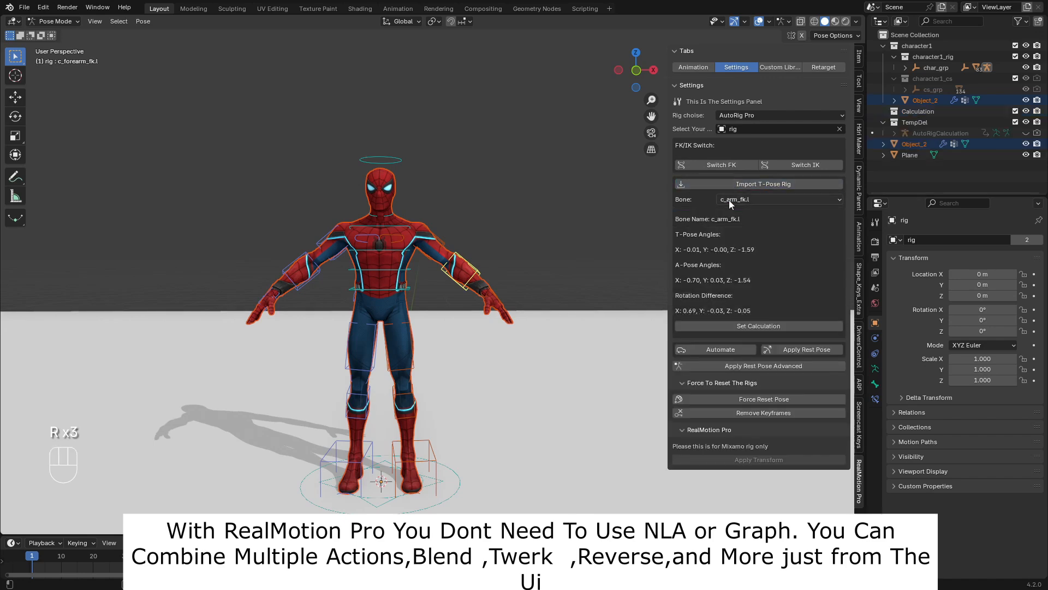
{"action": "left_click", "coordinate": [711, 366]}
{"action": "left_click", "coordinate": [714, 384]}
{"action": "middle_click_drag", "start_coordinate": [453, 288], "coordinate": [451, 191]}
{"action": "middle_click_drag", "start_coordinate": [451, 237], "coordinate": [415, 284]}
- Compare the rig's Rest Position with its Pose Position in the armature settings
{"action": "left_click", "coordinate": [875, 369]}
{"action": "left_click", "coordinate": [987, 274]}
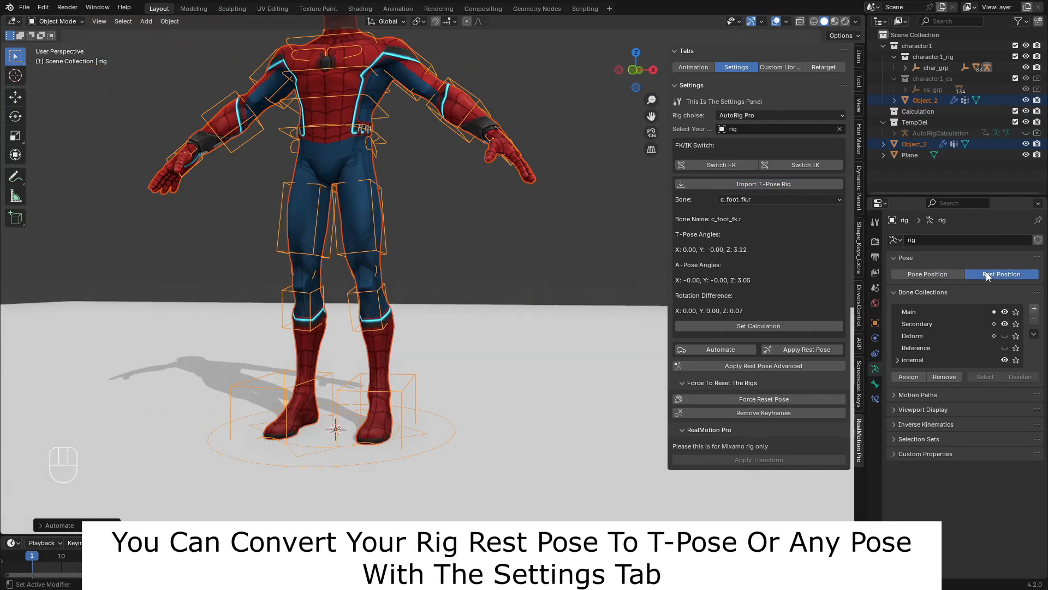
{"action": "scroll", "coordinate": [506, 211], "scroll_direction": "down", "scroll_amount": 5}
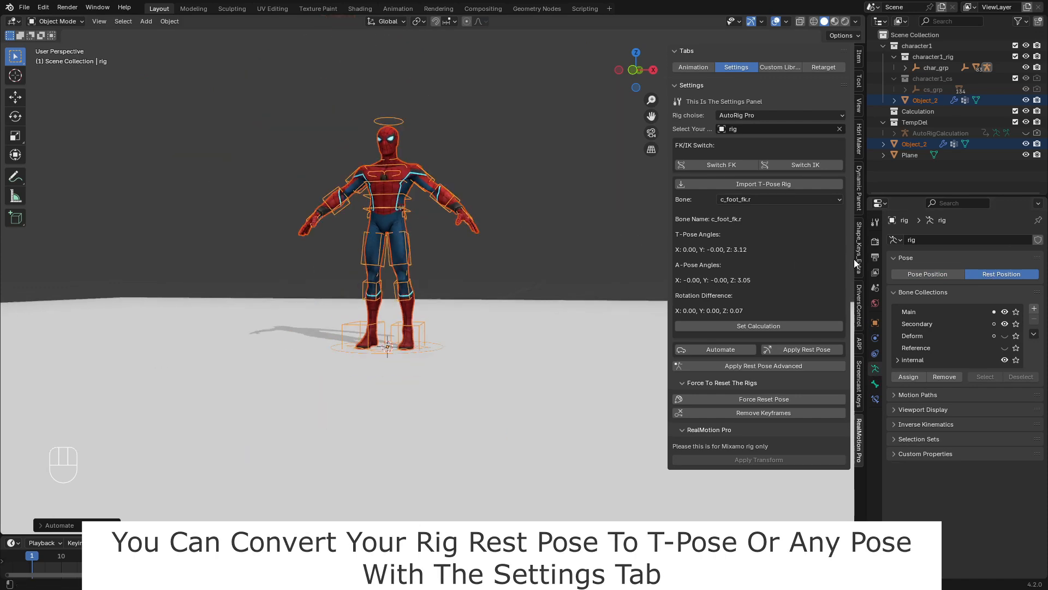
{"action": "left_click", "coordinate": [917, 273]}
{"action": "middle_click_drag", "start_coordinate": [313, 294], "coordinate": [334, 303]}
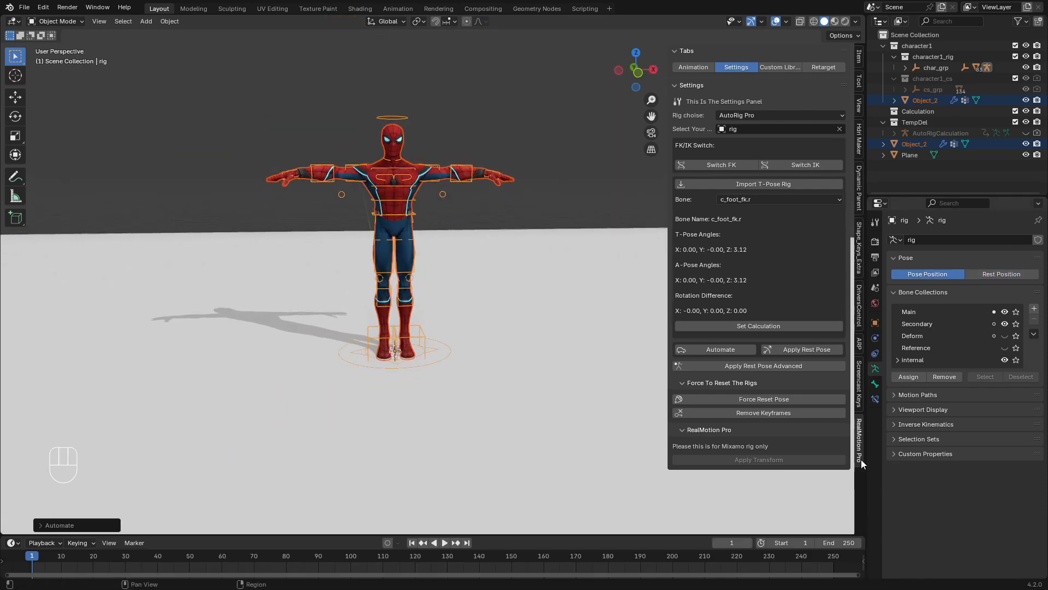
- Apply the T-pose as the rig's rest pose with the advanced option, and compare Rest Position with Pose Position
{"action": "left_click", "coordinate": [749, 366]}
{"action": "middle_click_drag", "start_coordinate": [483, 276], "coordinate": [906, 241]}
{"action": "left_click", "coordinate": [991, 273]}
{"action": "left_click", "coordinate": [952, 273]}
{"action": "left_click", "coordinate": [984, 273]}
{"action": "left_click", "coordinate": [959, 273]}
- Return the rig to Object Mode and open RealMotion Pro's animation settings
{"action": "left_click", "coordinate": [49, 26]}
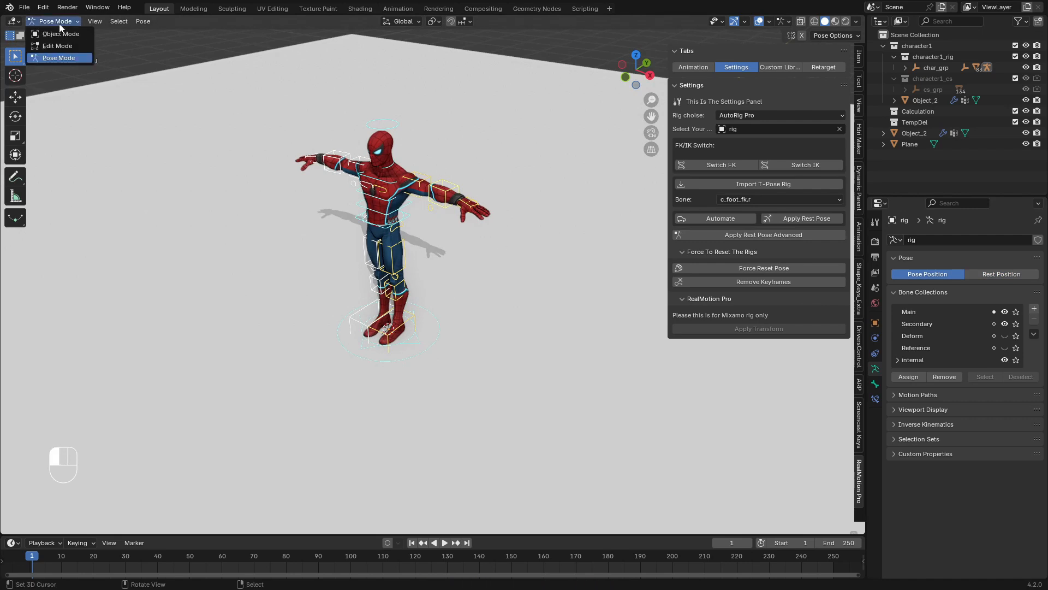
{"action": "left_click", "coordinate": [52, 34]}
{"action": "middle_click_drag", "start_coordinate": [340, 194], "coordinate": [469, 183]}
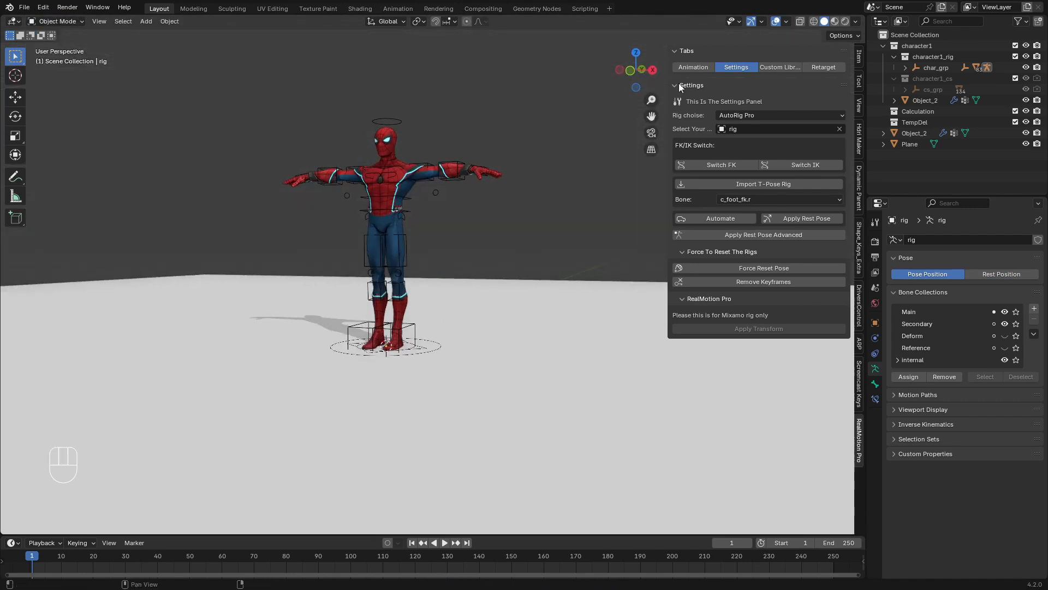
{"action": "left_click", "coordinate": [693, 66]}
- Move the ground plane slightly down along Z beneath the character's feet
{"action": "scroll", "coordinate": [519, 292], "scroll_direction": "up", "scroll_amount": 4}
{"action": "middle_click_drag", "start_coordinate": [424, 358], "coordinate": [483, 309], "text": "shift"}
{"action": "left_click", "coordinate": [486, 306]}
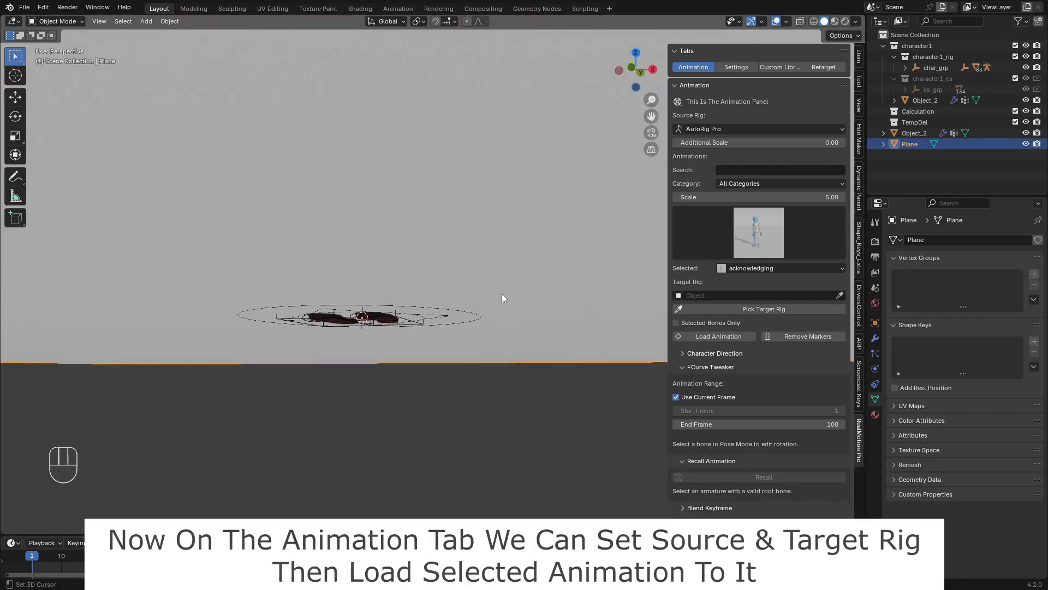
{"action": "key", "text": "g"}
{"action": "key", "text": "z"}
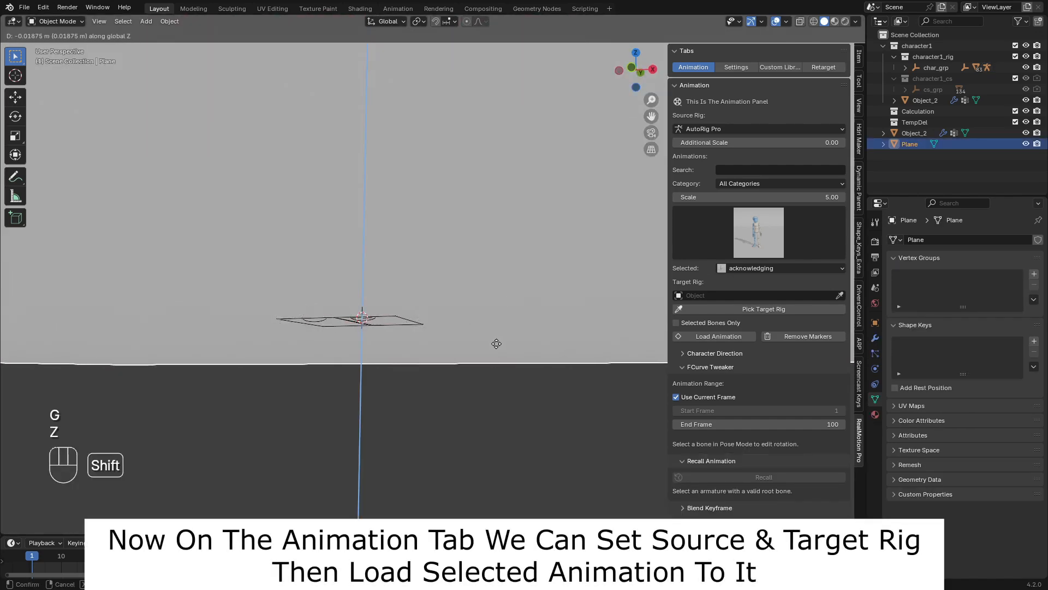
{"action": "left_click", "coordinate": [480, 328]}
{"action": "middle_click_drag", "start_coordinate": [453, 287], "coordinate": [454, 390], "text": "shift"}
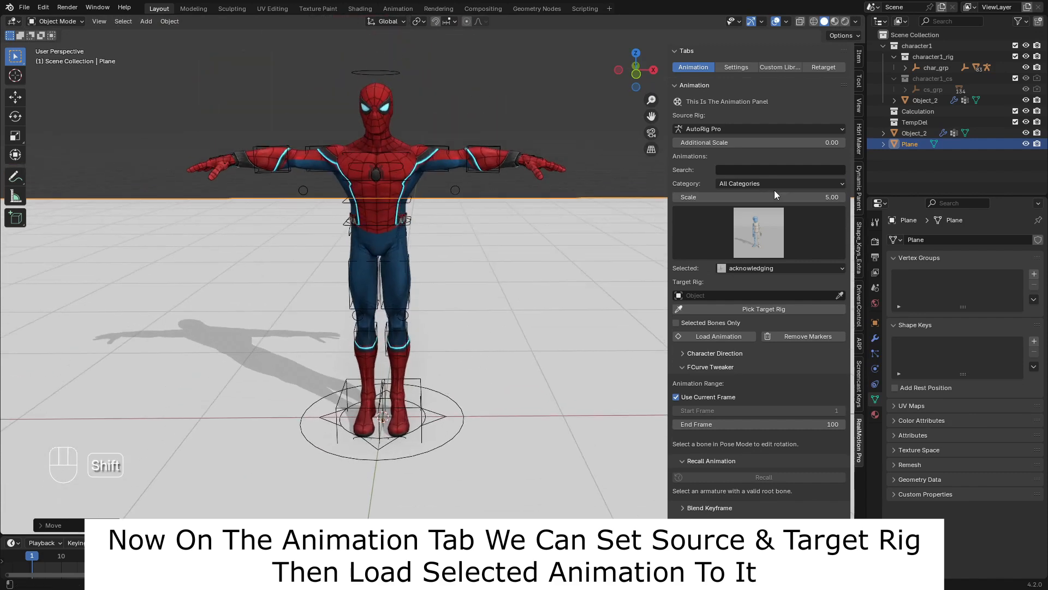
- Search the animation library for WALK and choose the "walking" animation
{"action": "left_click", "coordinate": [735, 170]}
{"action": "type", "text": "WALK"}
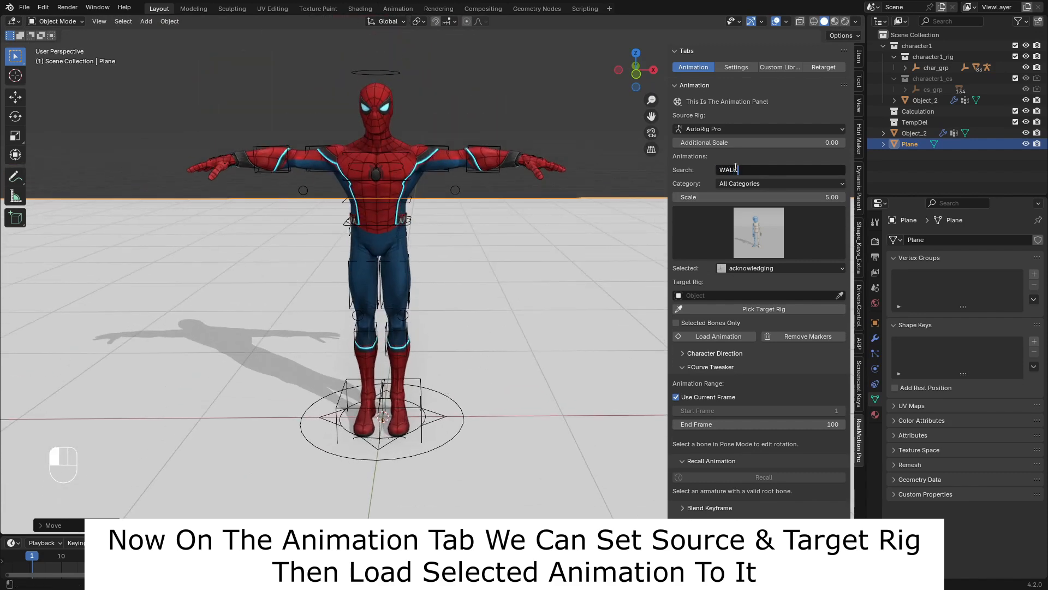
{"action": "key", "text": "Return"}
{"action": "left_click", "coordinate": [757, 268]}
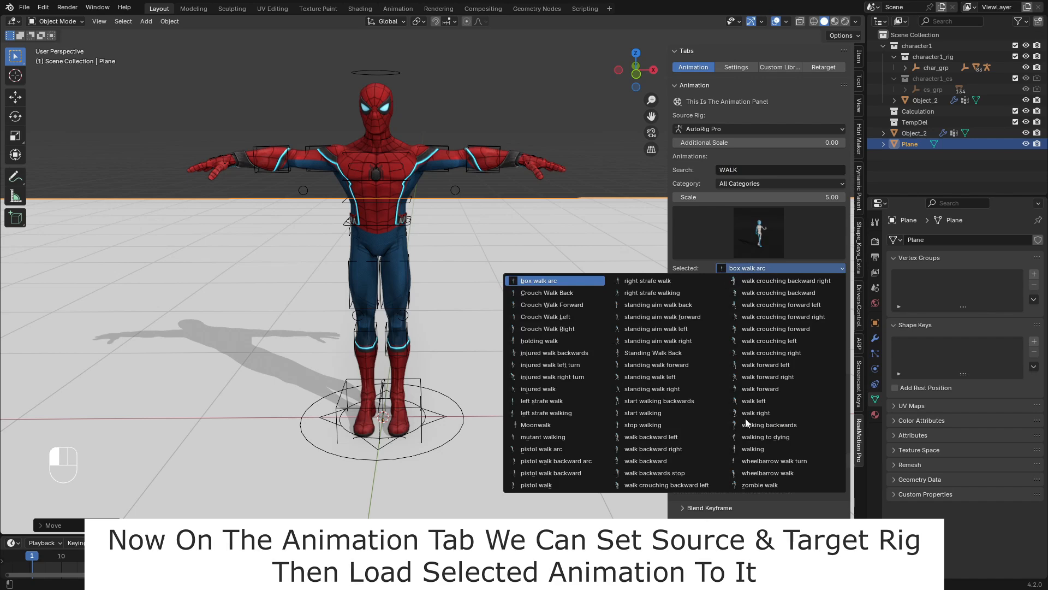
{"action": "left_click", "coordinate": [742, 451]}
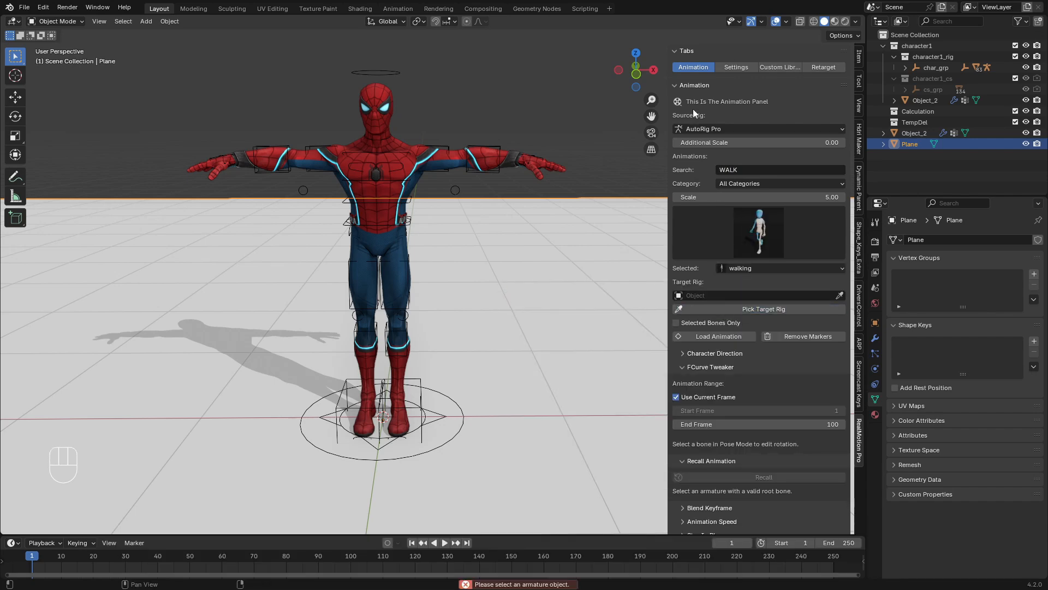
- Keep AutoRig Pro as the source rig, pick the character's rig as the target, and load the walking animation
{"action": "left_click", "coordinate": [722, 129]}
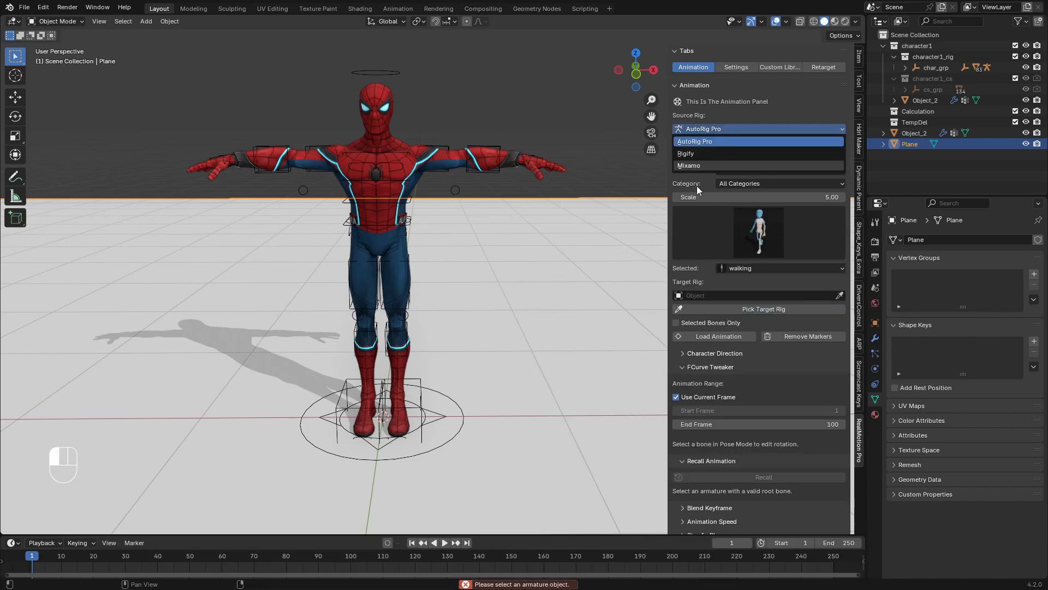
{"action": "left_click", "coordinate": [417, 181]}
{"action": "left_click", "coordinate": [763, 309]}
{"action": "left_click", "coordinate": [719, 336]}
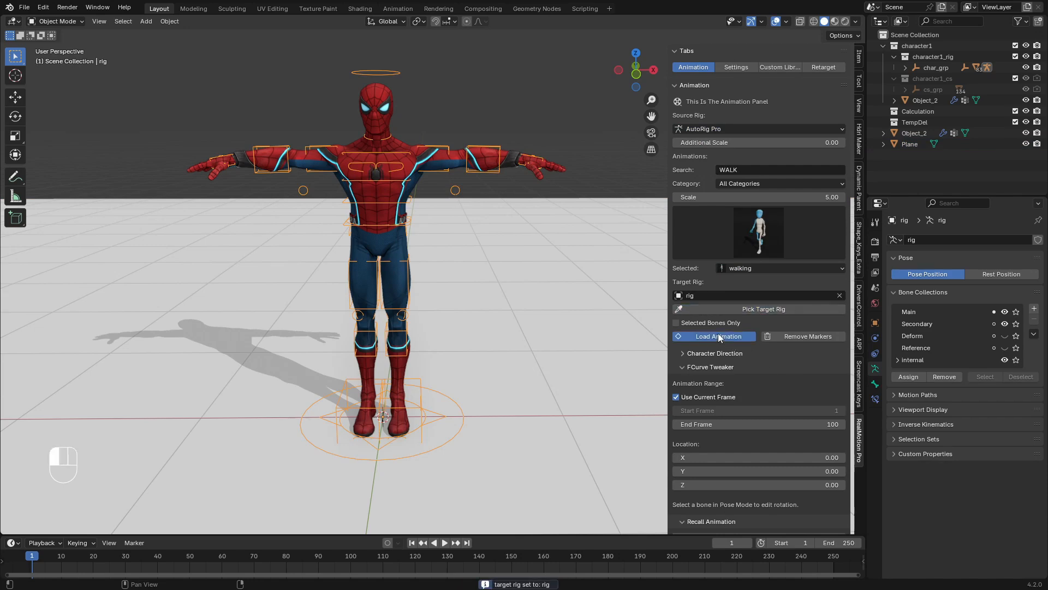
- Enlarge the timeline and select the character's rig to display the walking animation's keyframes
{"action": "middle_click_drag", "start_coordinate": [312, 238], "coordinate": [183, 221]}
{"action": "left_click_drag", "start_coordinate": [186, 537], "coordinate": [153, 404]}
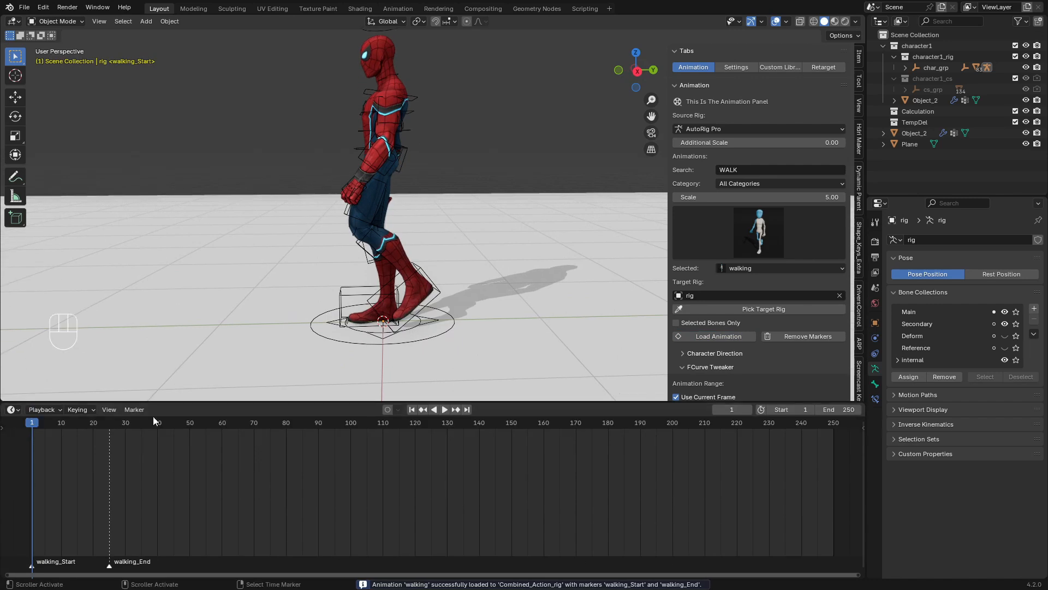
{"action": "left_click", "coordinate": [438, 289]}
{"action": "scroll", "coordinate": [185, 427], "scroll_direction": "up", "scroll_amount": 3}
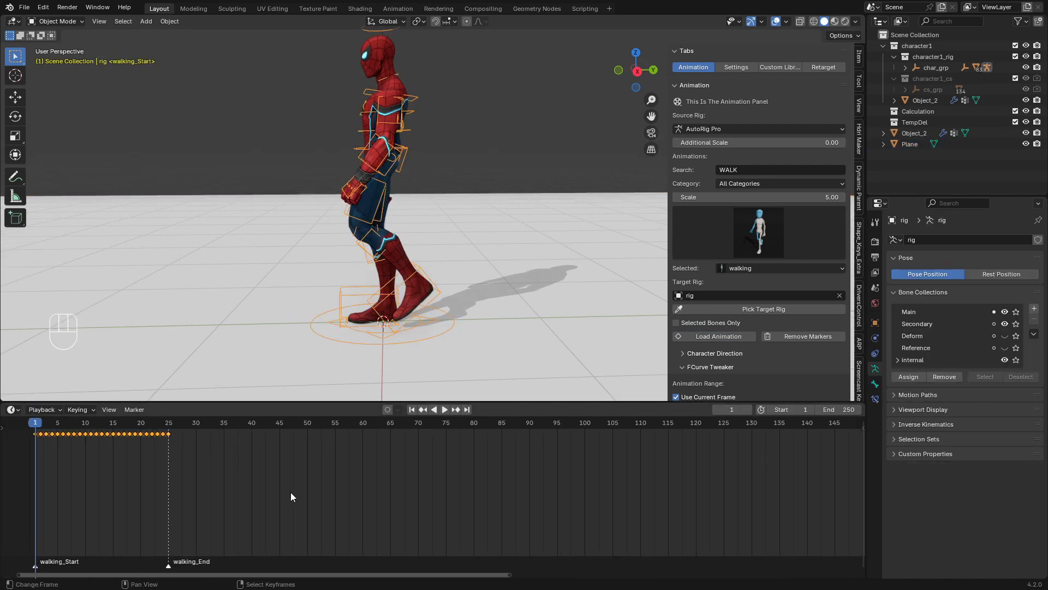
{"action": "left_click_drag", "start_coordinate": [249, 404], "coordinate": [250, 455]}
{"action": "middle_click_drag", "start_coordinate": [161, 495], "coordinate": [221, 498]}
{"action": "scroll", "coordinate": [355, 325], "scroll_direction": "down", "scroll_amount": 2}
- Play the walking animation from near its start to review the motion, then stop playback
{"action": "key", "text": "space"}
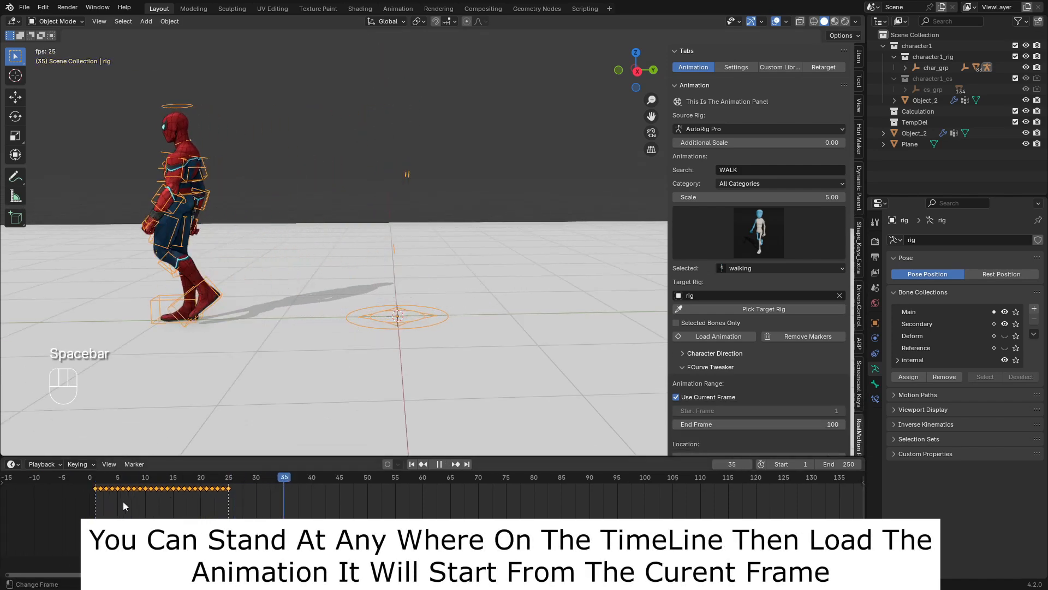
{"action": "left_click", "coordinate": [104, 496]}
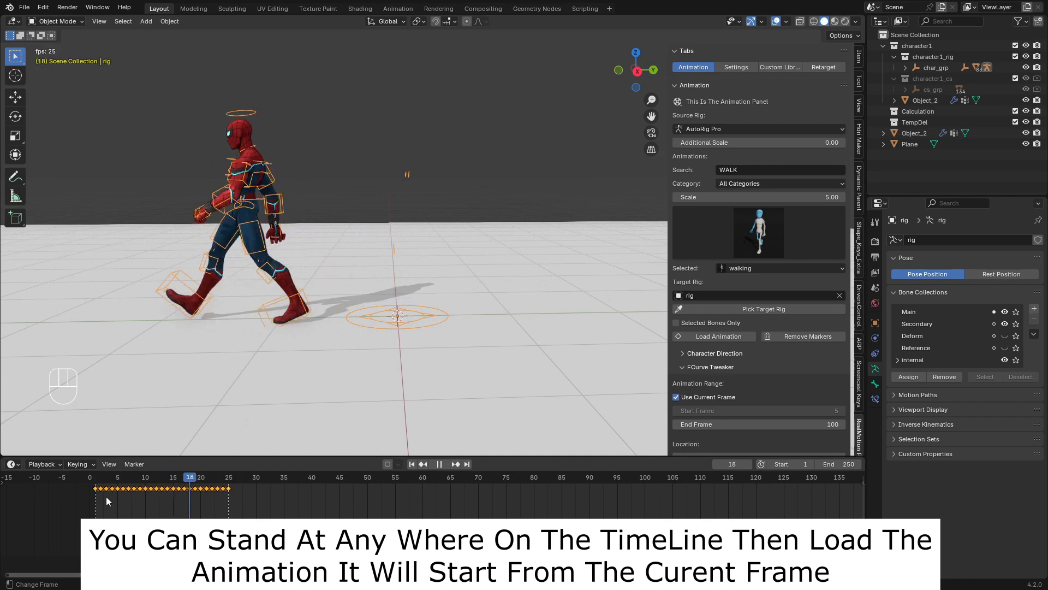
{"action": "left_click", "coordinate": [106, 496]}
{"action": "key", "text": "space"}
- Load a second walking animation at frame 26 and recall it so it continues from where the first walk ends
{"action": "left_click", "coordinate": [229, 504]}
{"action": "left_click_drag", "start_coordinate": [228, 503], "coordinate": [232, 504]}
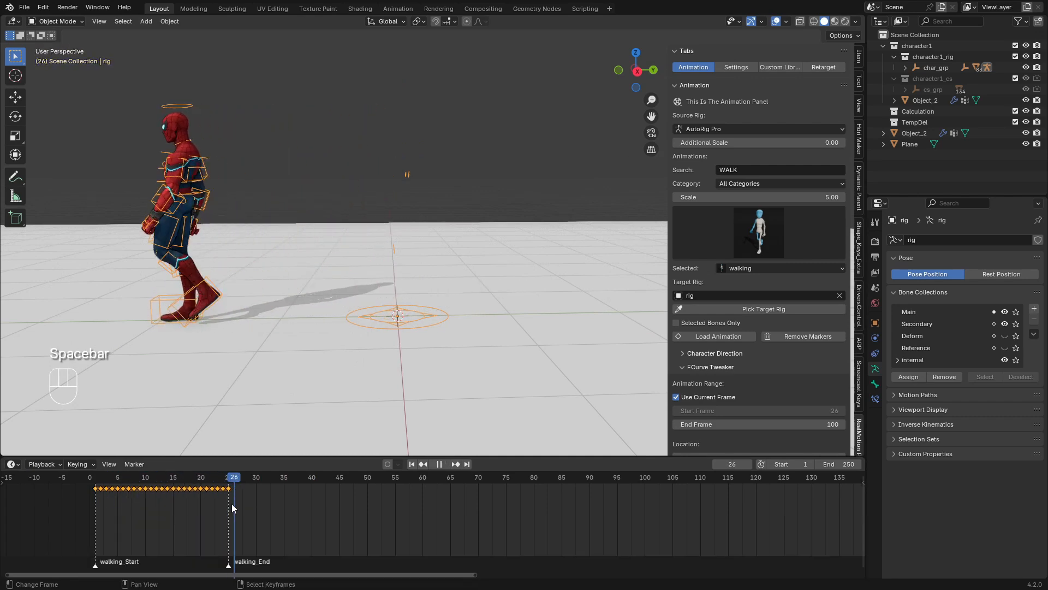
{"action": "middle_click_drag", "start_coordinate": [239, 375], "coordinate": [341, 296], "text": "shift"}
{"action": "left_click", "coordinate": [696, 337]}
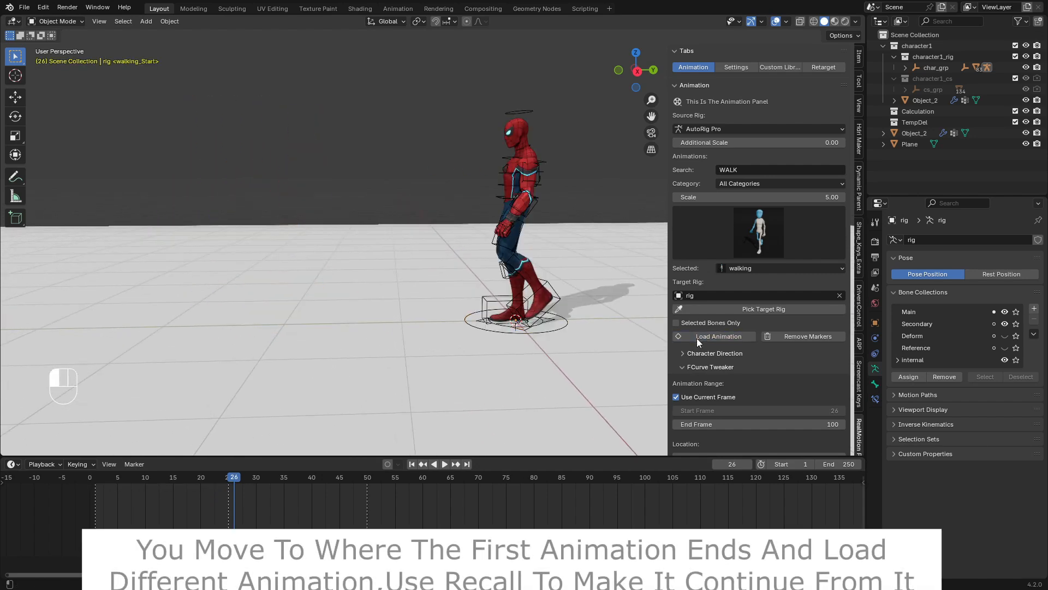
{"action": "scroll", "coordinate": [709, 349], "scroll_direction": "down", "scroll_amount": 5}
{"action": "scroll", "coordinate": [715, 355], "scroll_direction": "down", "scroll_amount": 1}
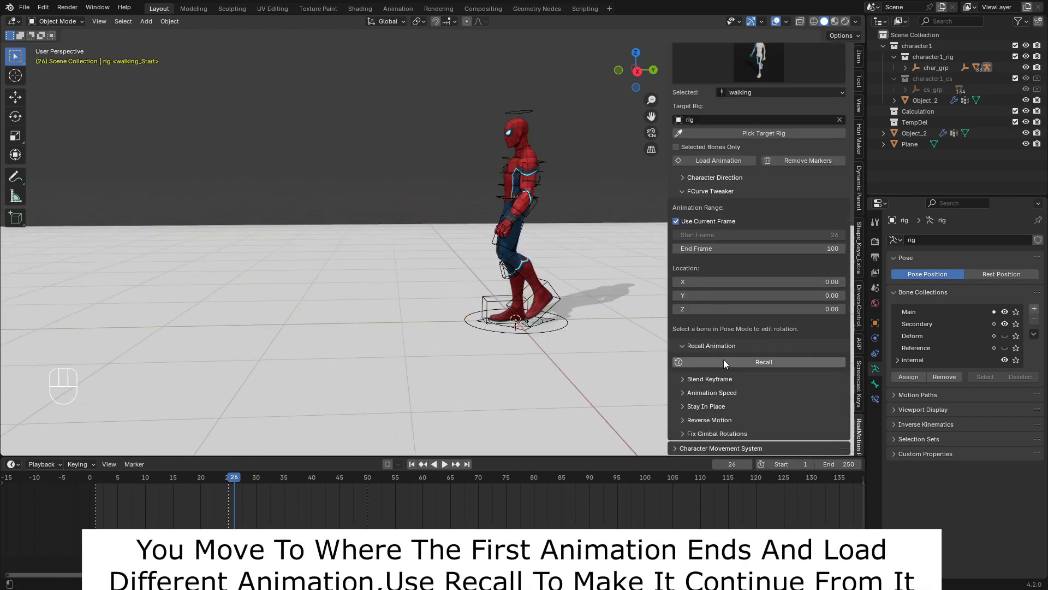
{"action": "left_click", "coordinate": [723, 361]}
- Play and scrub the combined walk with the feet in close view to check for foot sliding
{"action": "key", "text": "space"}
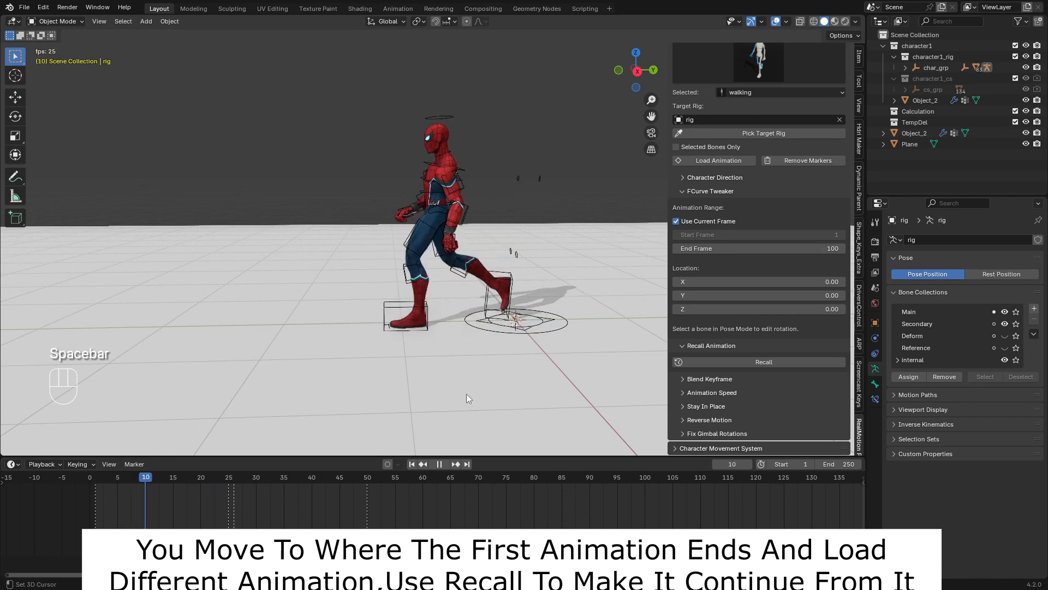
{"action": "key", "text": "space"}
{"action": "left_click_drag", "start_coordinate": [117, 509], "coordinate": [151, 501]}
{"action": "scroll", "coordinate": [497, 301], "scroll_direction": "up", "scroll_amount": 2}
{"action": "middle_click_drag", "start_coordinate": [498, 300], "coordinate": [493, 221], "text": "shift"}
{"action": "scroll", "coordinate": [439, 239], "scroll_direction": "up", "scroll_amount": 4}
{"action": "left_click_drag", "start_coordinate": [146, 500], "coordinate": [96, 511]}
{"action": "middle_click_drag", "start_coordinate": [506, 229], "coordinate": [401, 358], "text": "ctrl"}
- Force-reset the rig's pose and remove all animation markers from the timeline
{"action": "scroll", "coordinate": [728, 168], "scroll_direction": "up", "scroll_amount": 5}
{"action": "scroll", "coordinate": [735, 70], "scroll_direction": "up", "scroll_amount": 1}
{"action": "left_click", "coordinate": [735, 68]}
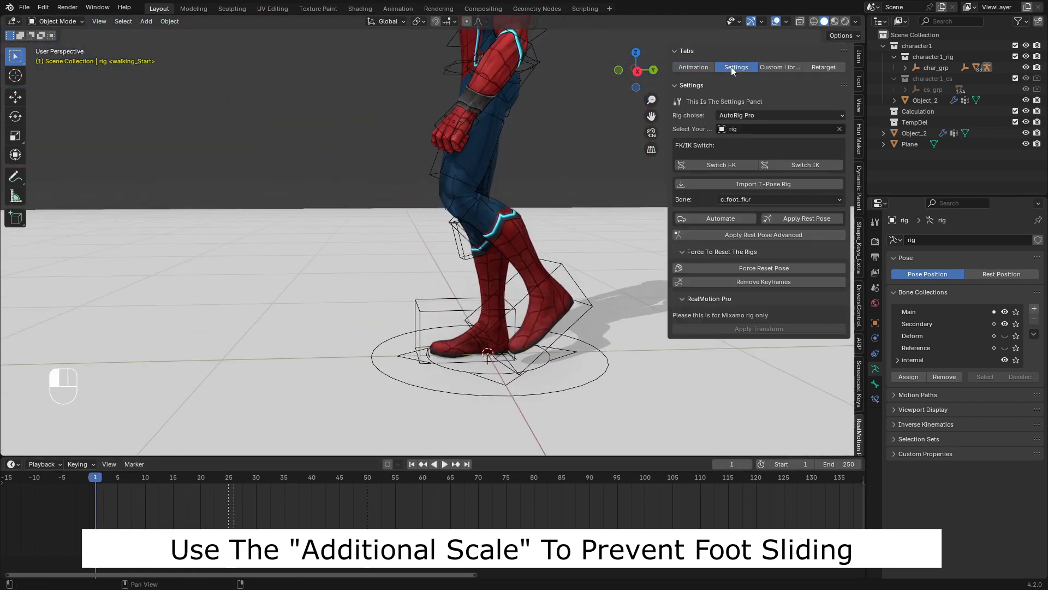
{"action": "left_click", "coordinate": [714, 269]}
{"action": "left_click", "coordinate": [693, 67]}
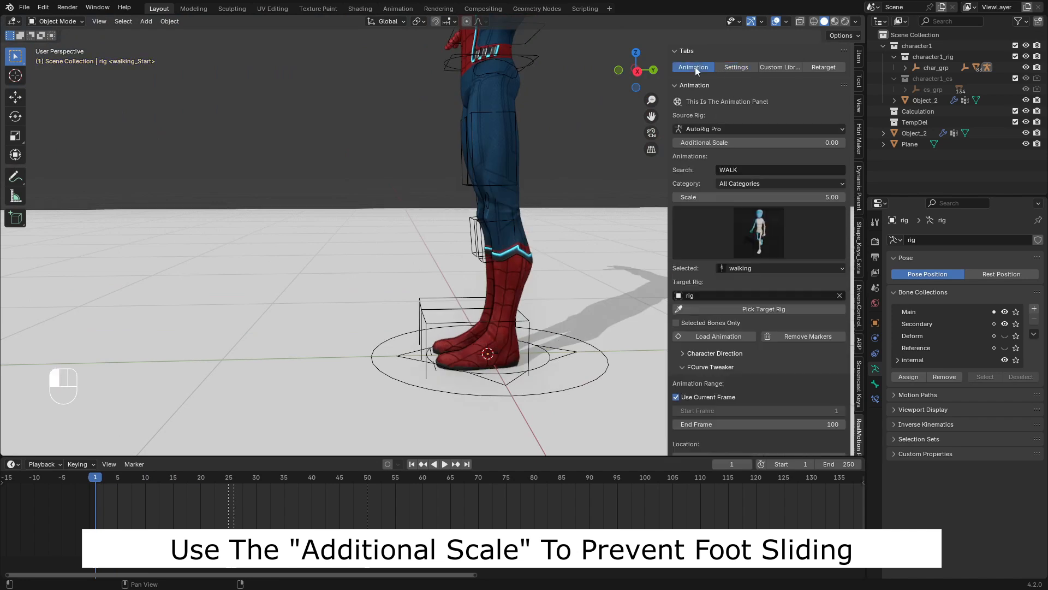
{"action": "scroll", "coordinate": [595, 315], "scroll_direction": "down", "scroll_amount": 2}
{"action": "left_click", "coordinate": [803, 336]}
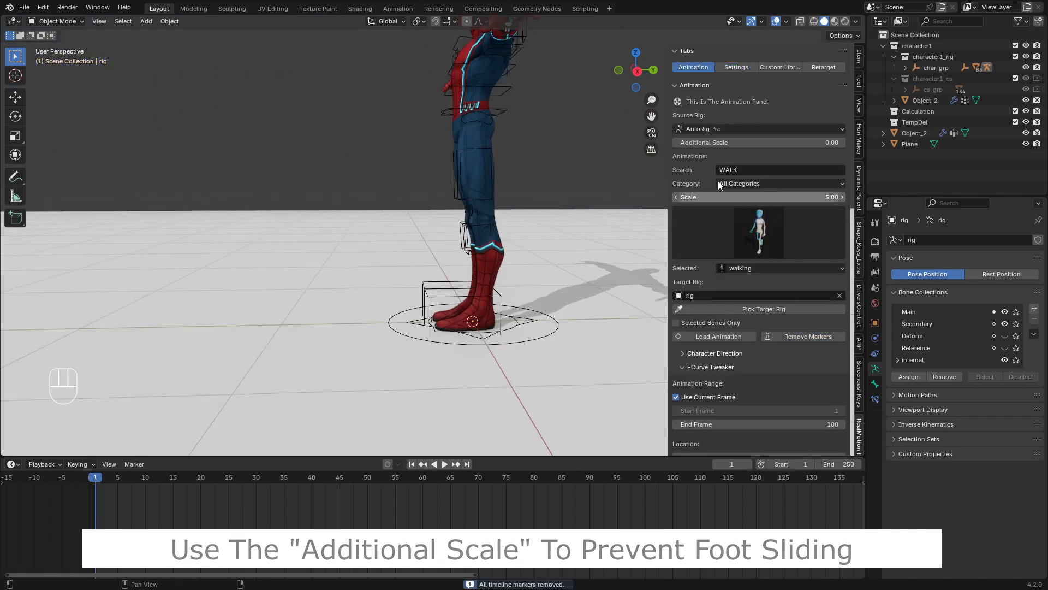
- Set the additional scale to 0.06, load the walking animation at frame 1, and play it to check foot sliding
{"action": "left_click", "coordinate": [843, 142]}
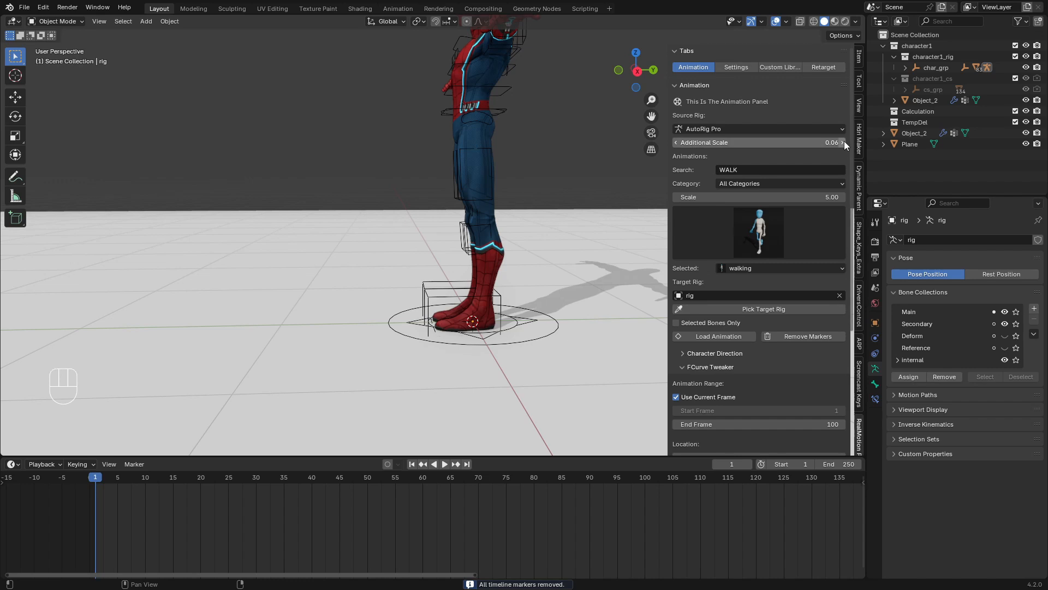
{"action": "left_click", "coordinate": [736, 335]}
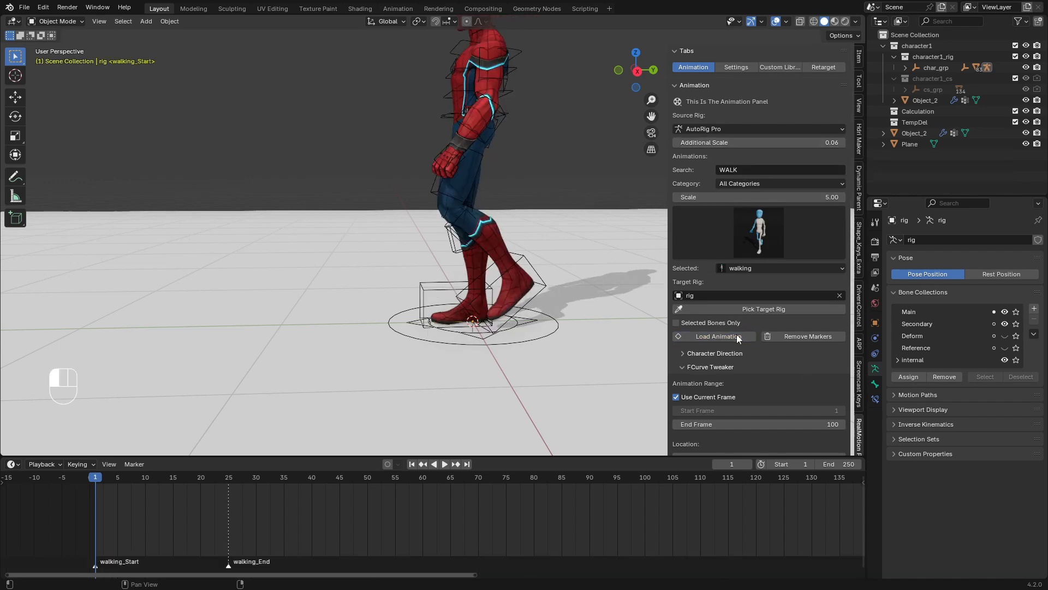
{"action": "scroll", "coordinate": [368, 375], "scroll_direction": "up", "scroll_amount": 3}
{"action": "middle_click_drag", "start_coordinate": [368, 374], "coordinate": [394, 349], "text": "shift"}
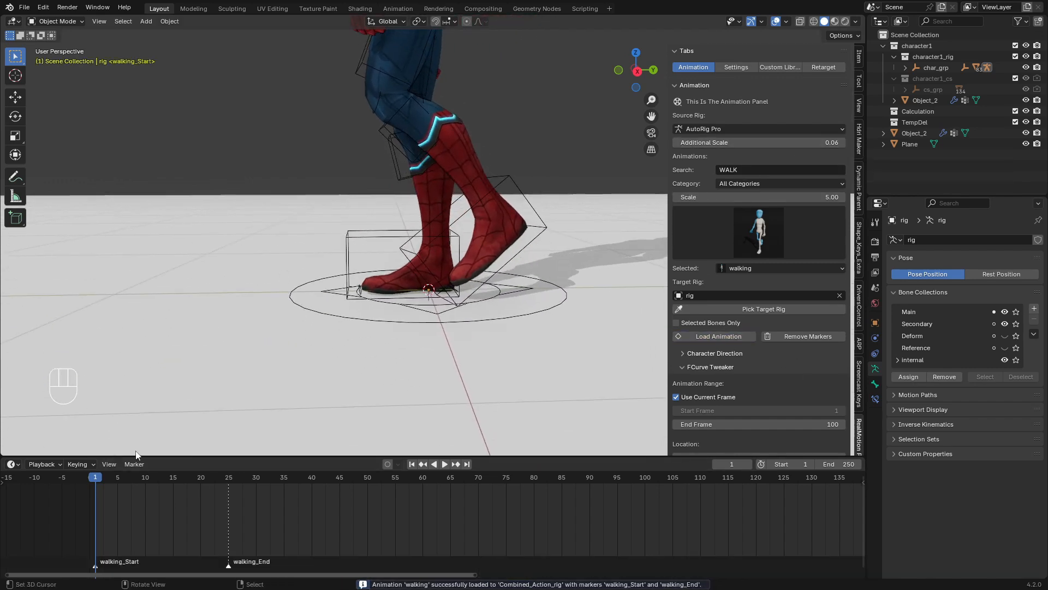
{"action": "left_click_drag", "start_coordinate": [129, 497], "coordinate": [107, 500]}
{"action": "key", "text": "space"}
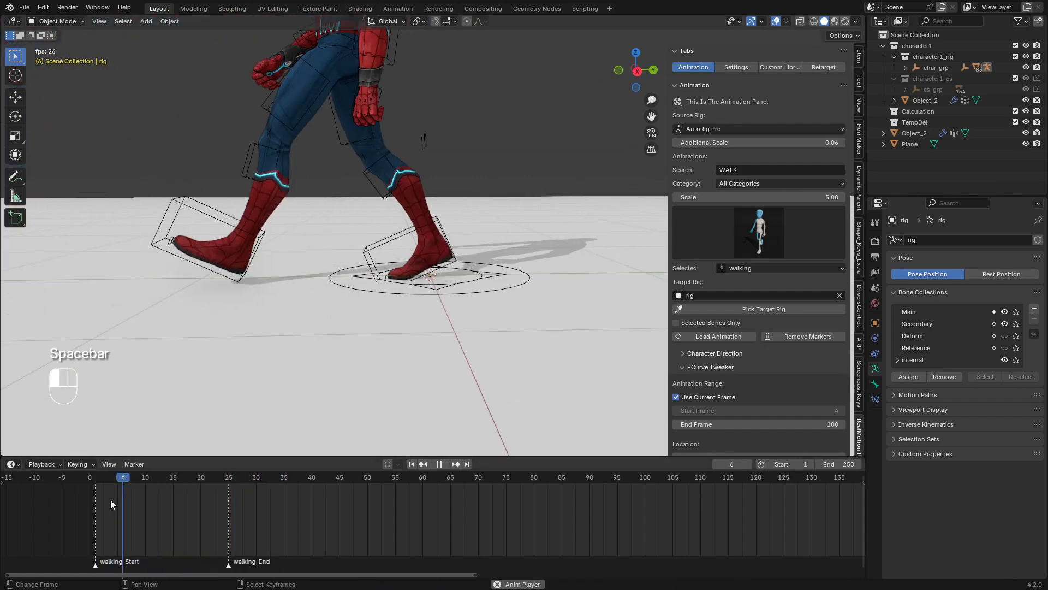
{"action": "key", "text": "space"}
- Reload the walking animation at frame 1 with an additional scale of 0.03, and play and scrub it to check the feet
{"action": "left_click", "coordinate": [414, 464]}
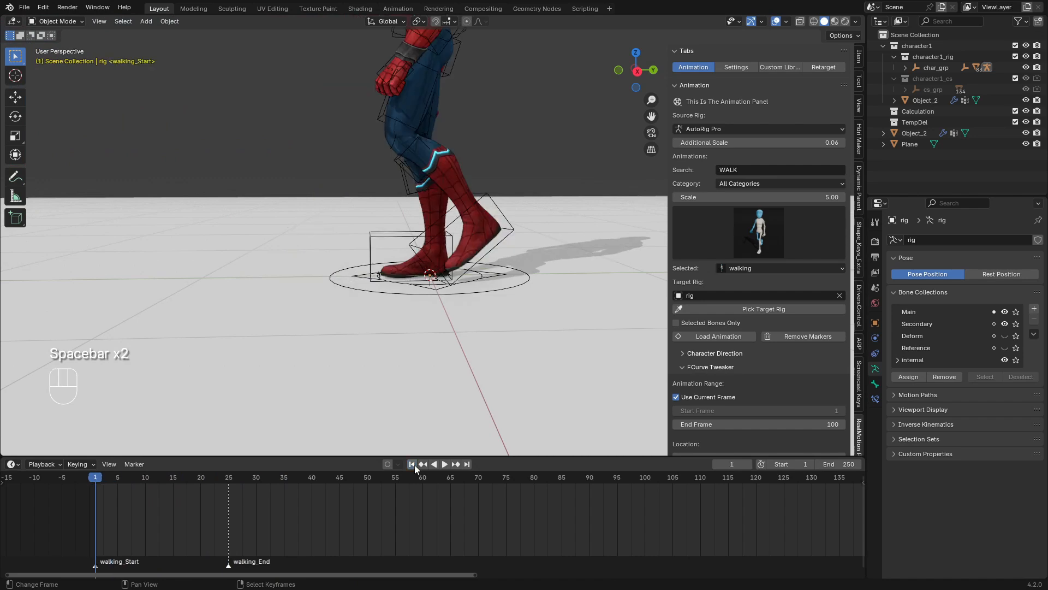
{"action": "left_click", "coordinate": [676, 144]}
{"action": "left_click", "coordinate": [685, 337]}
{"action": "key", "text": "space"}
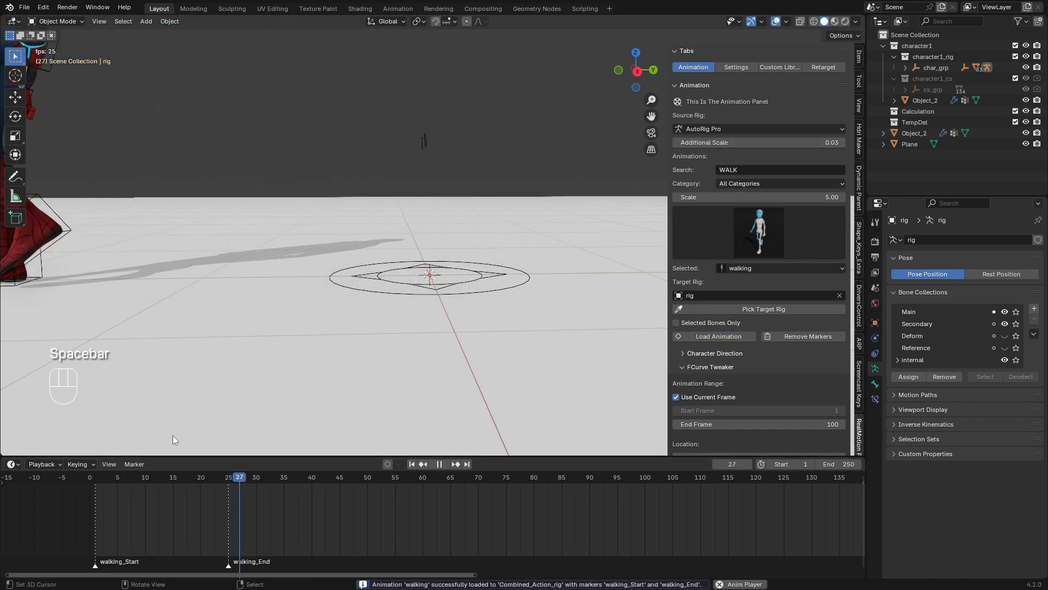
{"action": "key", "text": "space"}
{"action": "mouse_move", "coordinate": [135, 493]}
{"action": "left_mouse_down"}
{"action": "mouse_move", "coordinate": [183, 503]}
{"action": "mouse_move", "coordinate": [100, 489]}
{"action": "mouse_move", "coordinate": [132, 501]}
{"action": "left_mouse_up"}
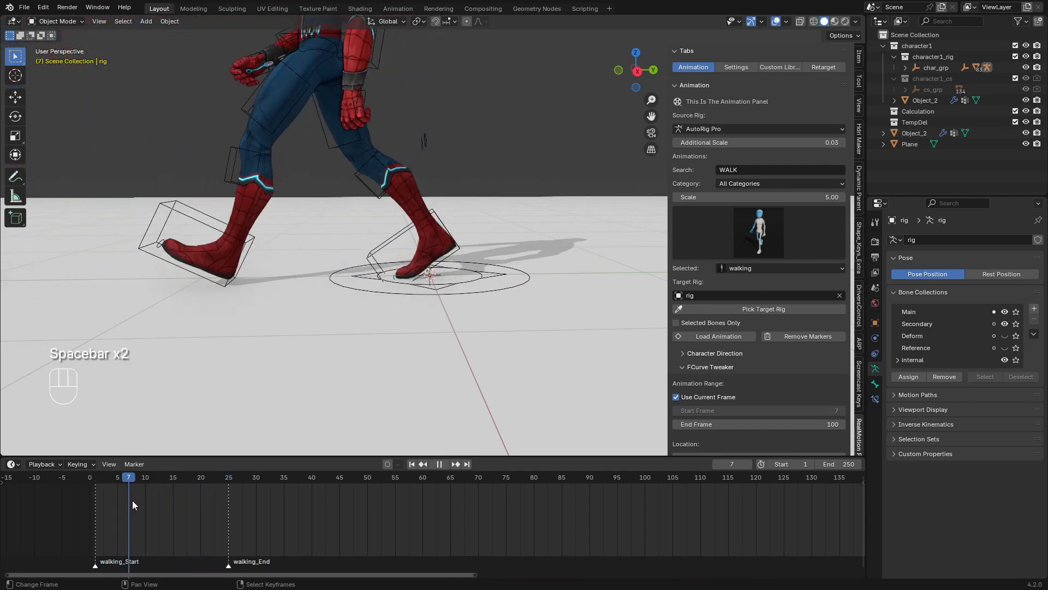
- Set the additional scale to 0.05, reload the walking animation at frame 1, and play it to check the feet
{"action": "left_click", "coordinate": [744, 142]}
{"action": "left_click", "coordinate": [744, 141]}
{"action": "key", "text": "BackSpace"}
{"action": "type", "text": "5"}
{"action": "left_click", "coordinate": [273, 390]}
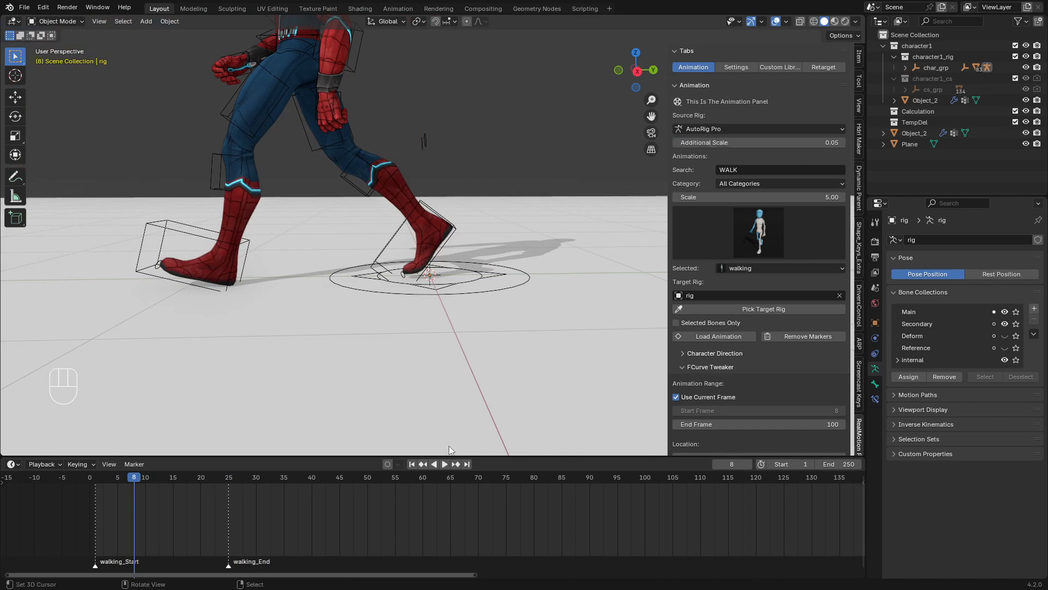
{"action": "left_click", "coordinate": [412, 463]}
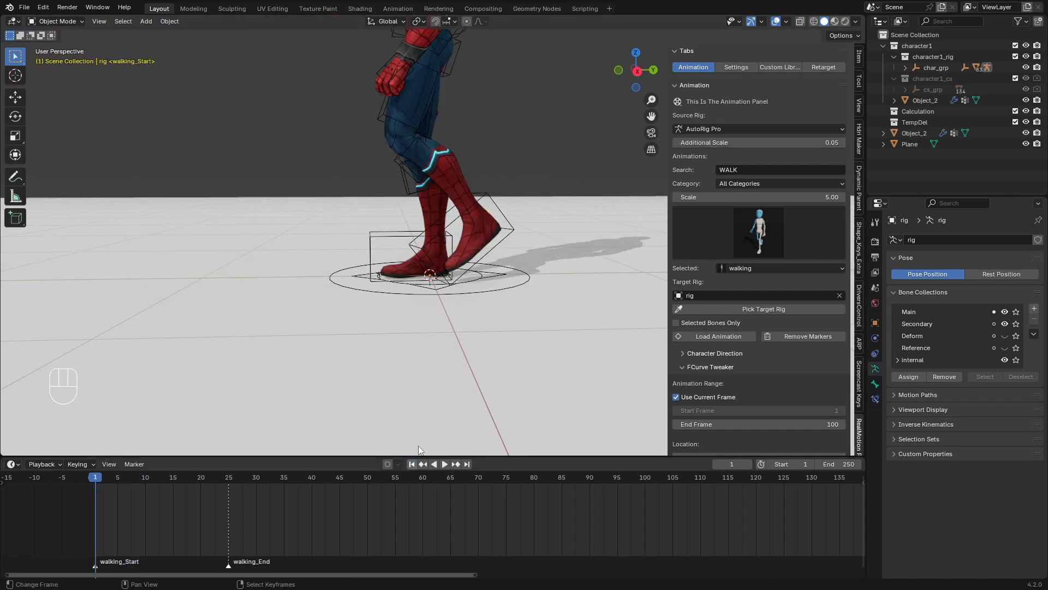
{"action": "left_click", "coordinate": [682, 334]}
{"action": "key", "text": "space"}
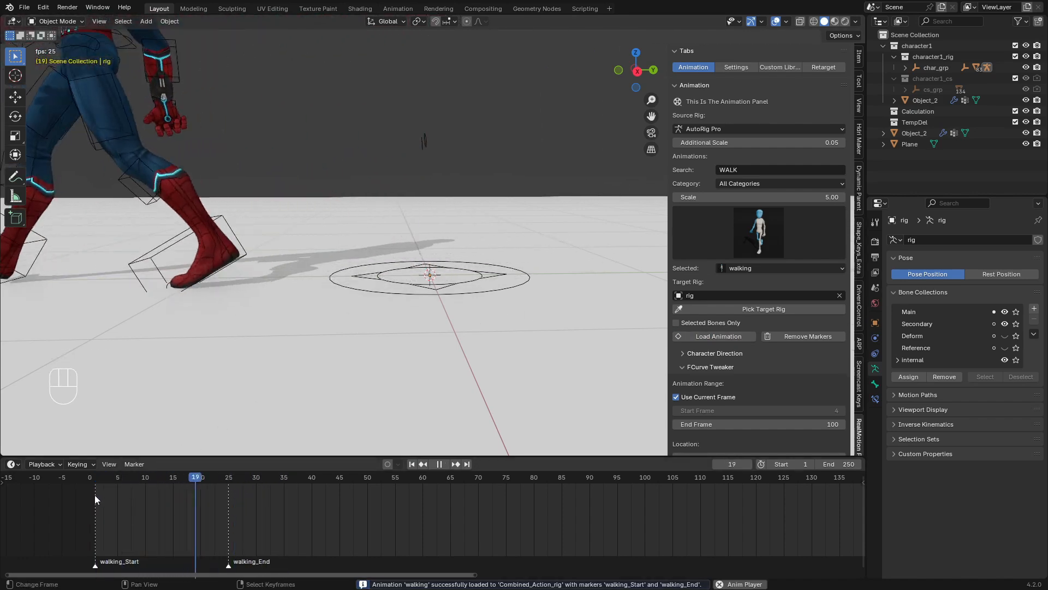
{"action": "scroll", "coordinate": [221, 386], "scroll_direction": "down", "scroll_amount": 3}
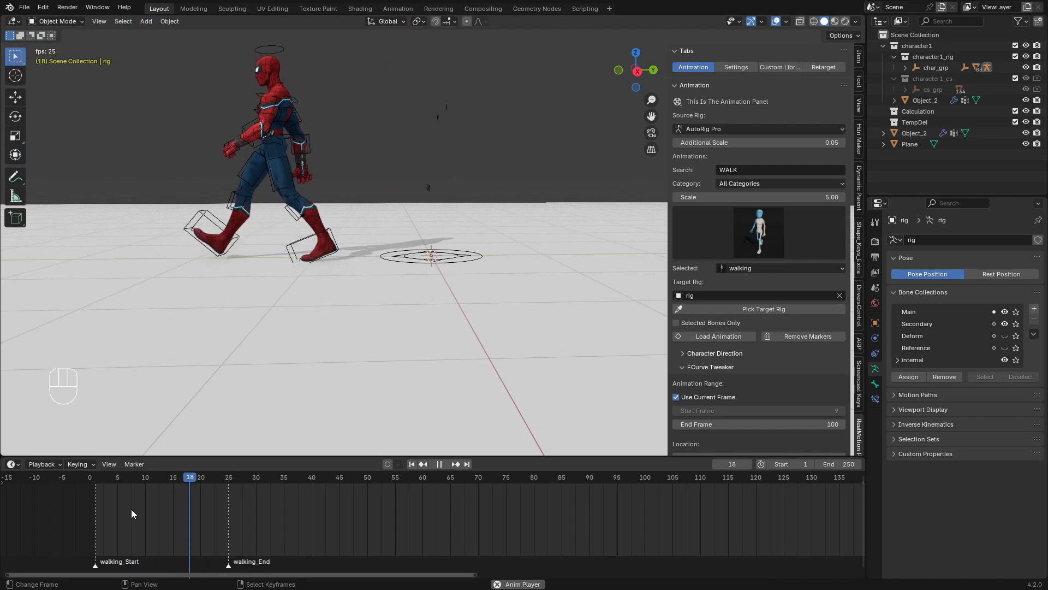
{"action": "key", "text": "space"}
- Move to frame 26, just after the walk ends, search animations for RUN, and load the running animation there
{"action": "left_click", "coordinate": [235, 506]}
{"action": "left_click", "coordinate": [226, 509]}
{"action": "left_click", "coordinate": [235, 511]}
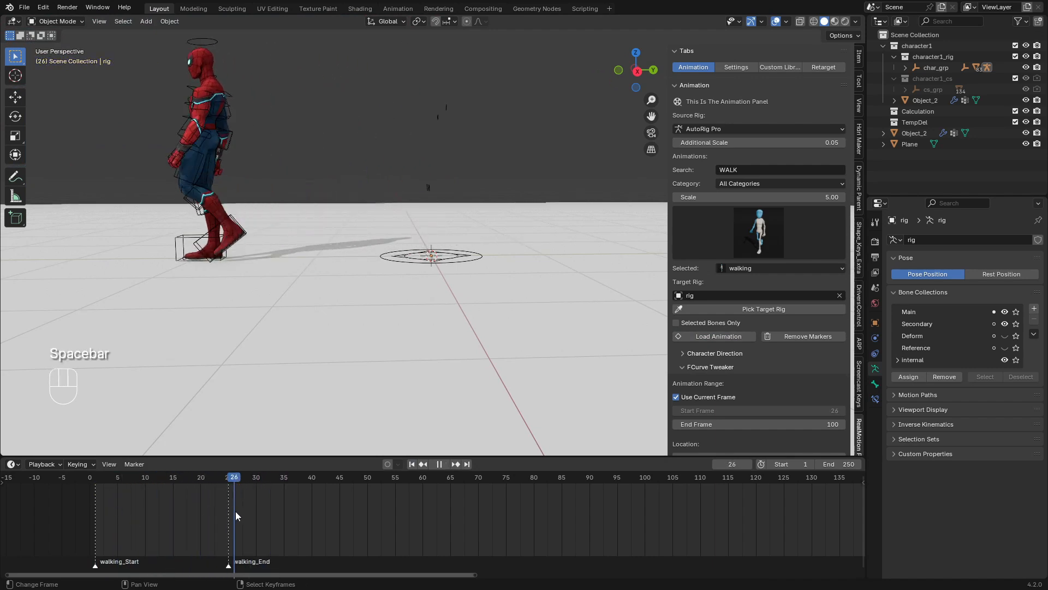
{"action": "left_click", "coordinate": [757, 170]}
{"action": "type", "text": "RUN"}
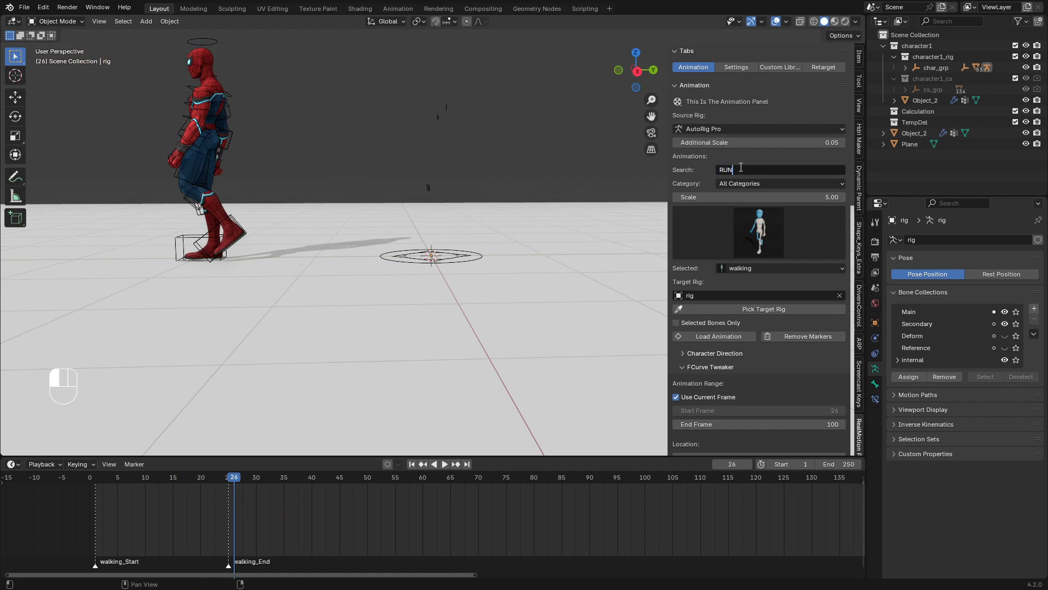
{"action": "key", "text": "Return"}
{"action": "left_click", "coordinate": [754, 268]}
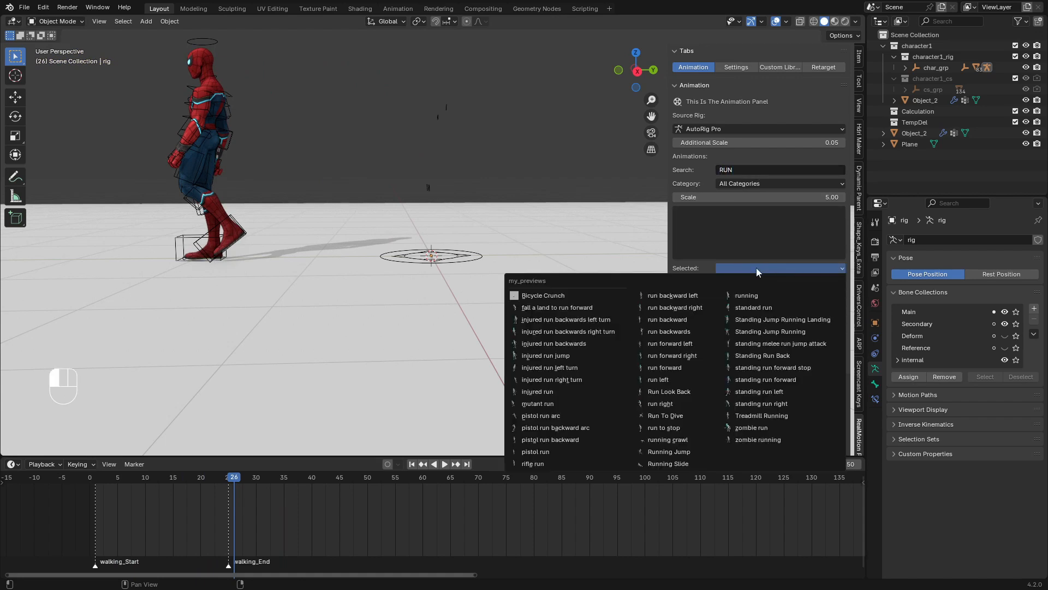
{"action": "left_click", "coordinate": [756, 295]}
{"action": "left_click", "coordinate": [711, 334]}
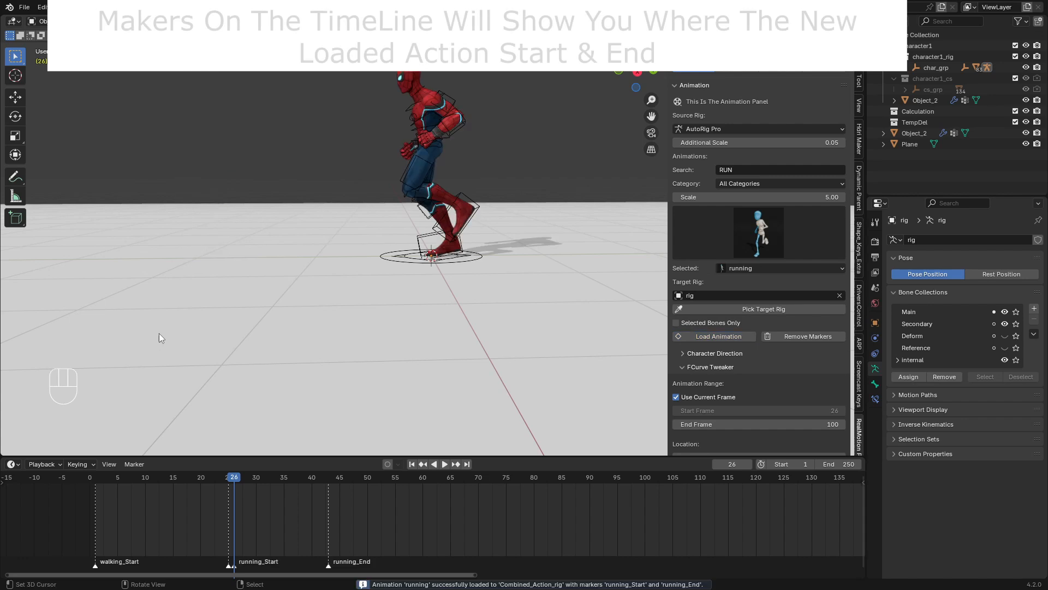
- Play and scrub the combined walking and running animations to see how they connect
{"action": "key", "text": "space"}
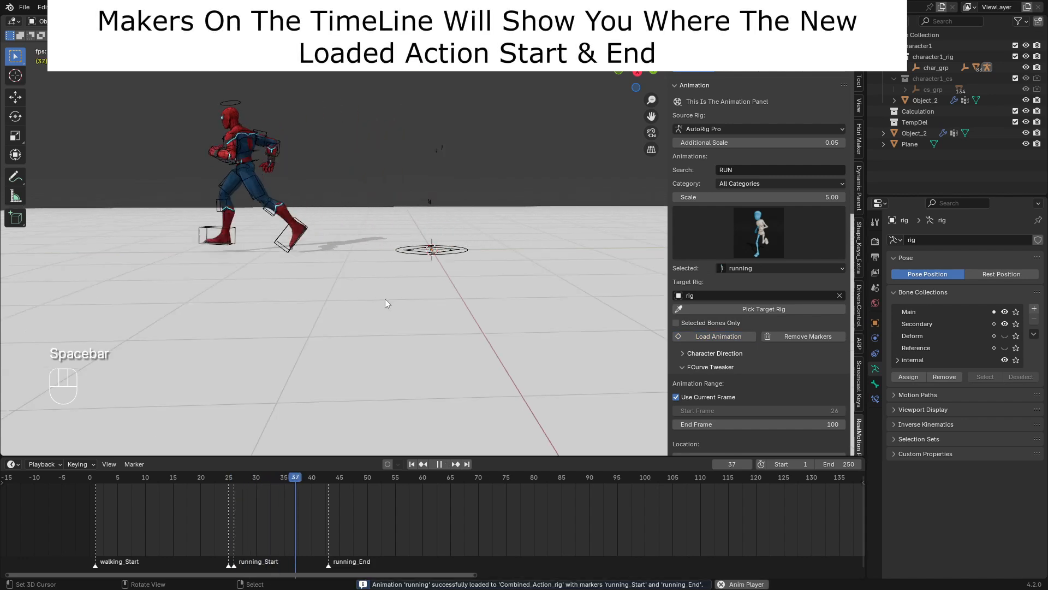
{"action": "left_click", "coordinate": [99, 489]}
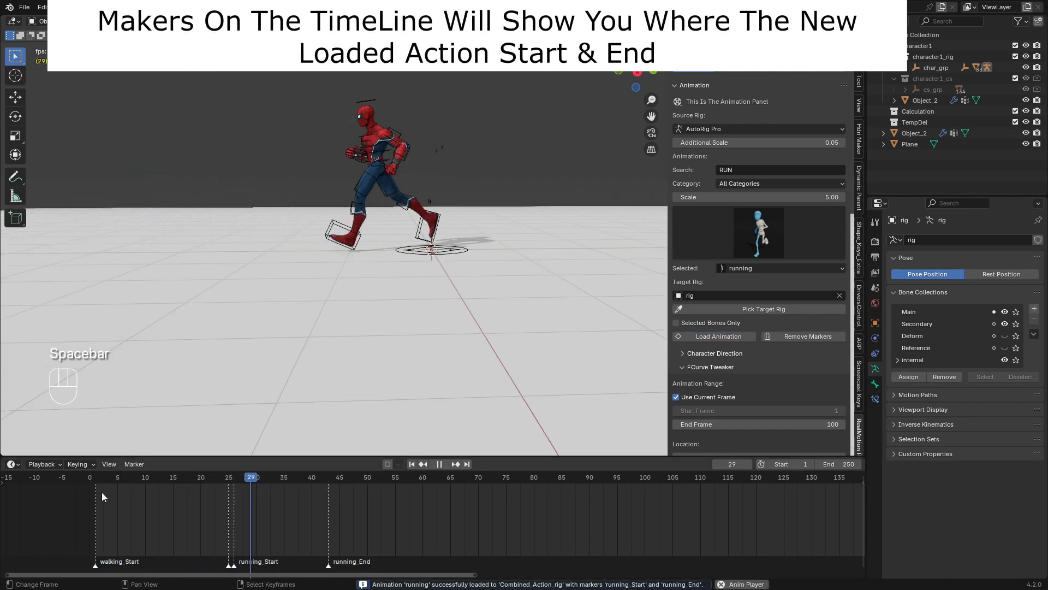
{"action": "key", "text": "space"}
{"action": "left_click_drag", "start_coordinate": [281, 518], "coordinate": [134, 500]}
{"action": "key", "text": "space"}
{"action": "key", "text": "space"}
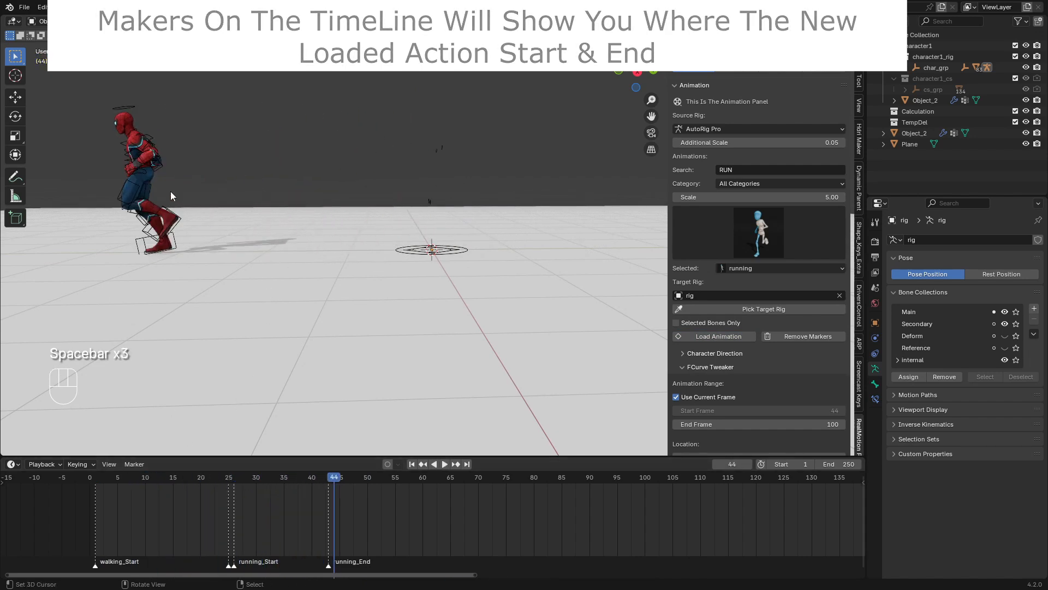
- Select the rig and examine the change from walking to running at frames 25 and 26
{"action": "left_click", "coordinate": [134, 110]}
{"action": "scroll", "coordinate": [202, 486], "scroll_direction": "up", "scroll_amount": 2}
{"action": "left_click_drag", "start_coordinate": [154, 503], "coordinate": [158, 503]}
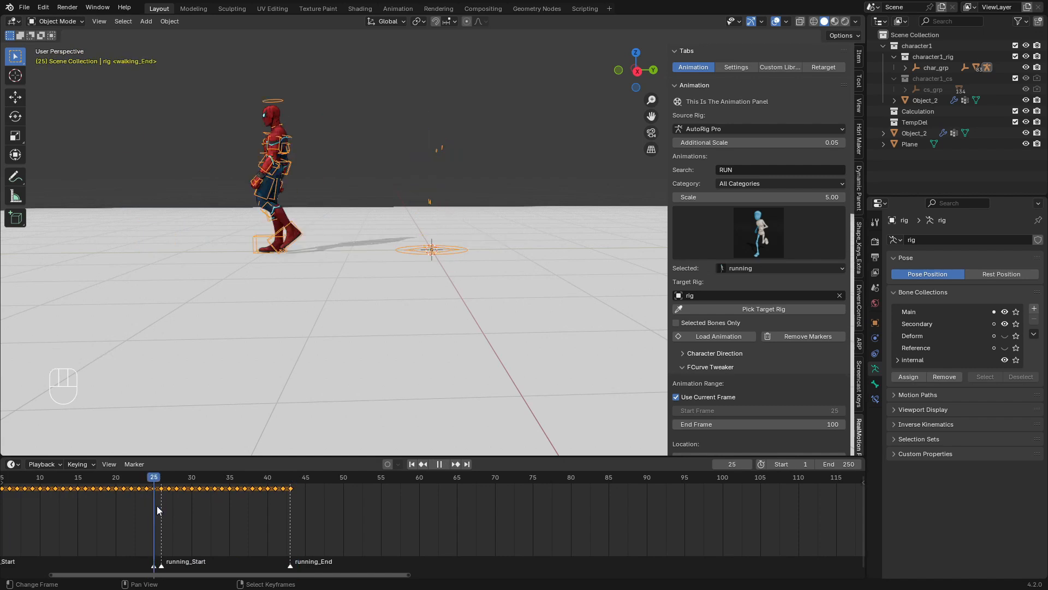
{"action": "key", "text": "Escape"}
{"action": "scroll", "coordinate": [163, 511], "scroll_direction": "up", "scroll_amount": 2}
{"action": "middle_click_drag", "start_coordinate": [163, 518], "coordinate": [457, 522]}
{"action": "scroll", "coordinate": [430, 522], "scroll_direction": "up", "scroll_amount": 10}
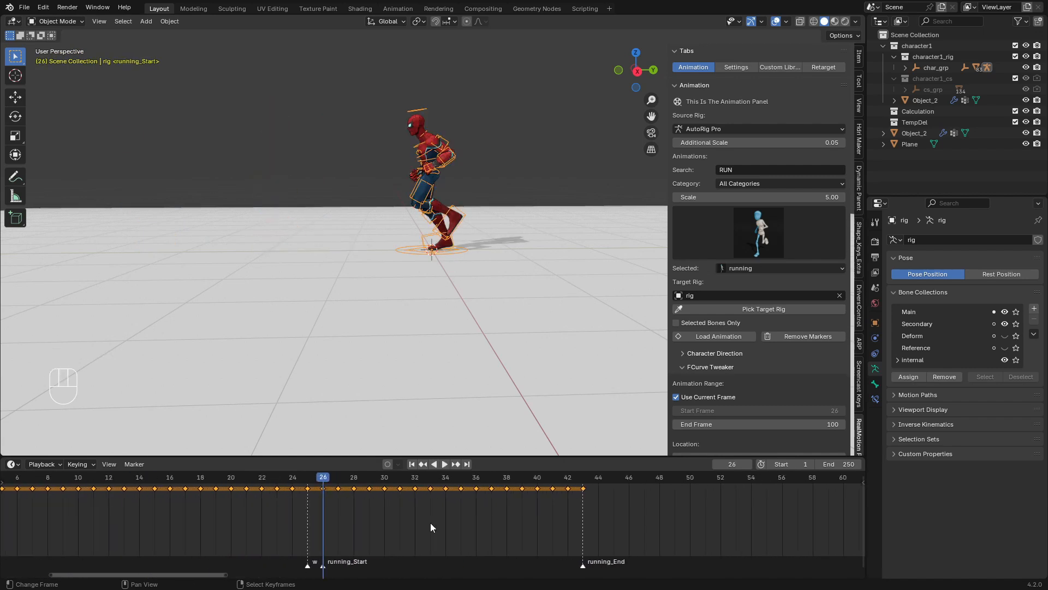
{"action": "left_click_drag", "start_coordinate": [253, 525], "coordinate": [271, 524]}
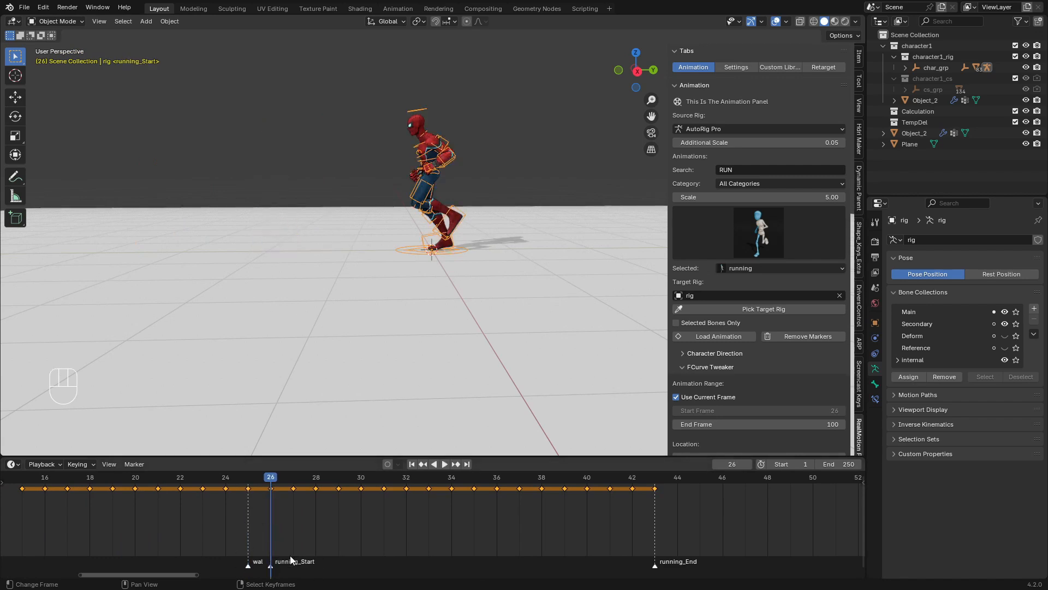
- Recall the running animation at frame 26 so it continues from the walk's end, and play the result
{"action": "scroll", "coordinate": [850, 333], "scroll_direction": "down", "scroll_amount": 7}
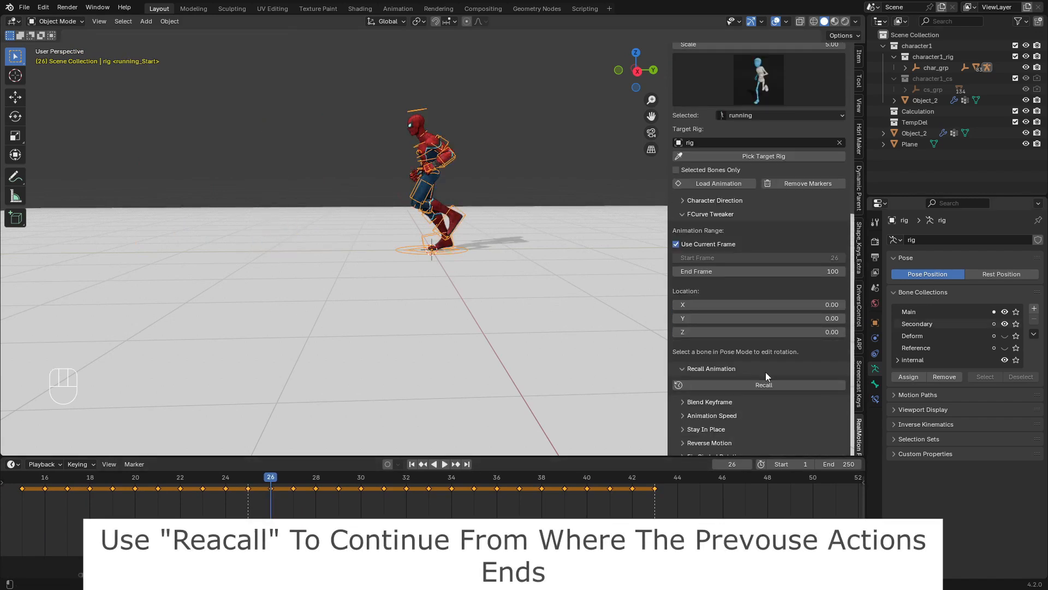
{"action": "left_click", "coordinate": [764, 384]}
{"action": "scroll", "coordinate": [276, 261], "scroll_direction": "up", "scroll_amount": 3}
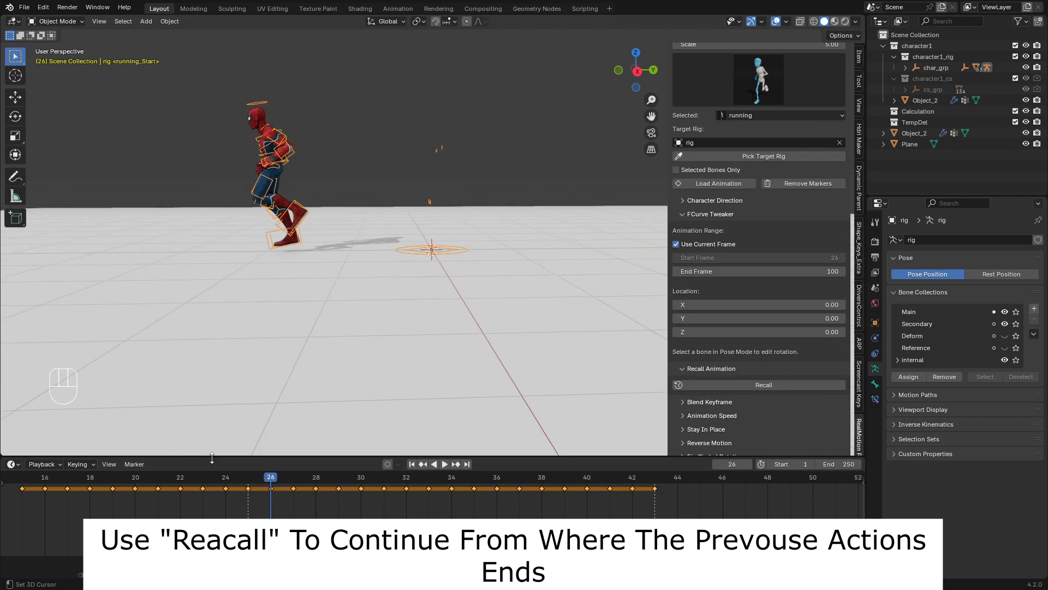
{"action": "scroll", "coordinate": [431, 541], "scroll_direction": "down", "scroll_amount": 3}
{"action": "scroll", "coordinate": [421, 366], "scroll_direction": "down", "scroll_amount": 7}
{"action": "key", "text": "space"}
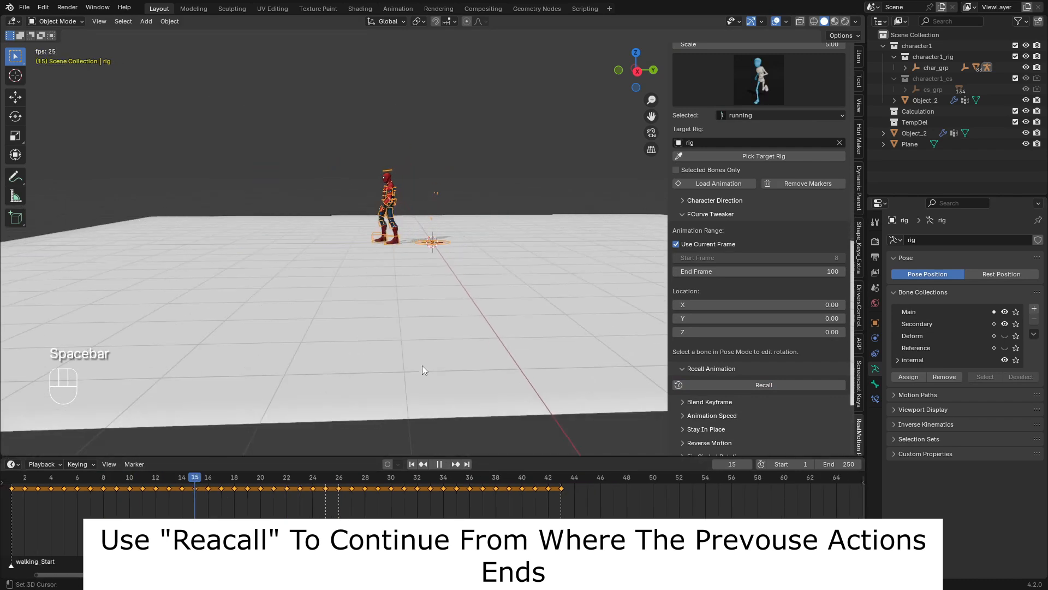
{"action": "left_click", "coordinate": [85, 478]}
{"action": "key", "text": "space"}
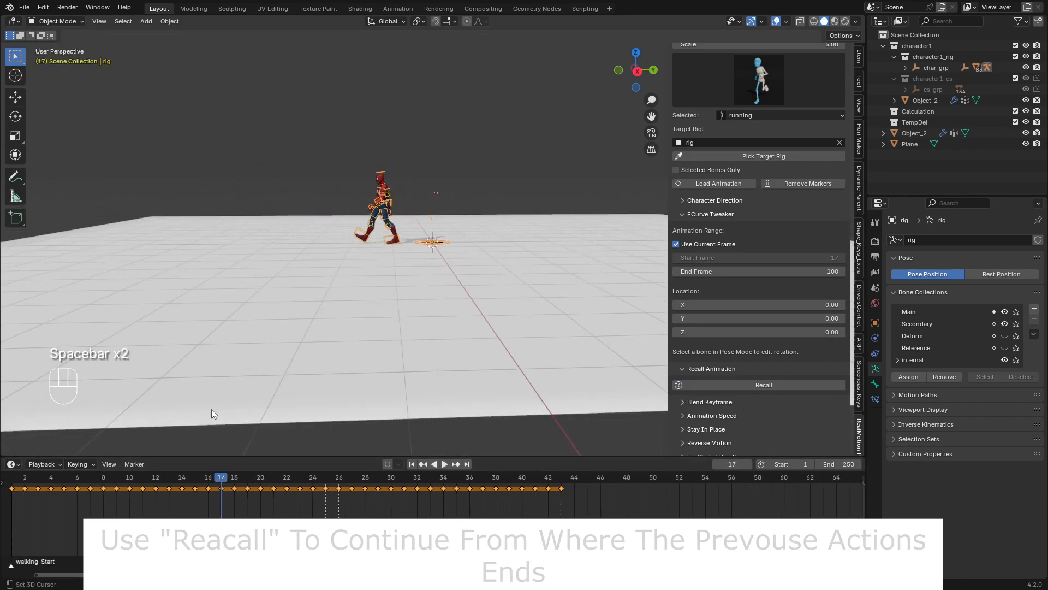
- Compare the feet in close view at frames 25 and 26 for a jump between walk and run
{"action": "scroll", "coordinate": [251, 377], "scroll_direction": "up", "scroll_amount": 7}
{"action": "middle_click_drag", "start_coordinate": [240, 378], "coordinate": [288, 312], "text": "shift"}
{"action": "left_click_drag", "start_coordinate": [233, 504], "coordinate": [321, 506]}
{"action": "middle_click_drag", "start_coordinate": [289, 516], "coordinate": [164, 519]}
{"action": "scroll", "coordinate": [194, 519], "scroll_direction": "up", "scroll_amount": 2}
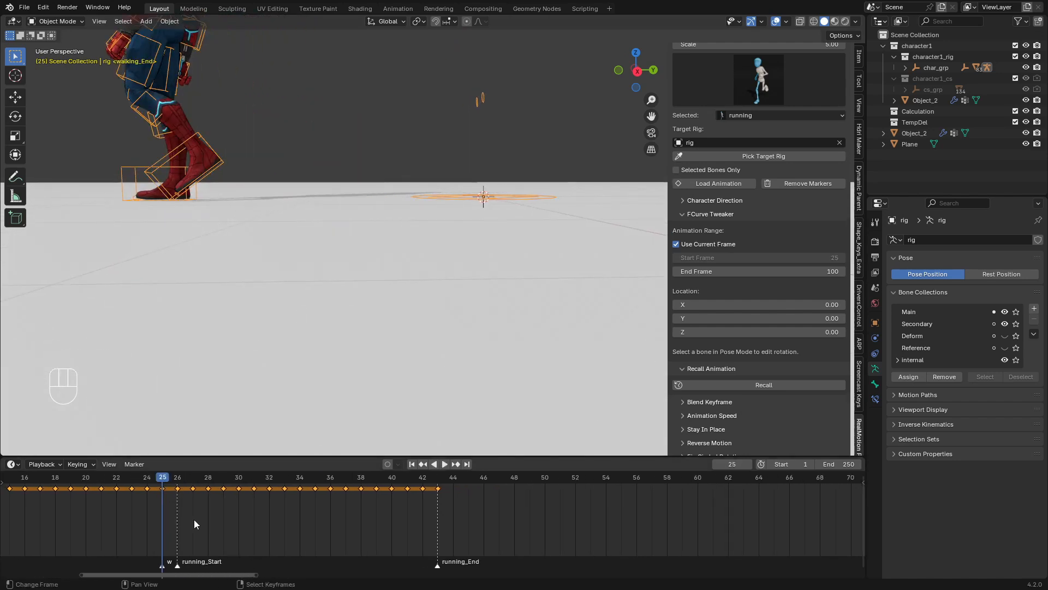
{"action": "left_click", "coordinate": [178, 512]}
{"action": "middle_click_drag", "start_coordinate": [216, 269], "coordinate": [349, 284], "text": "shift"}
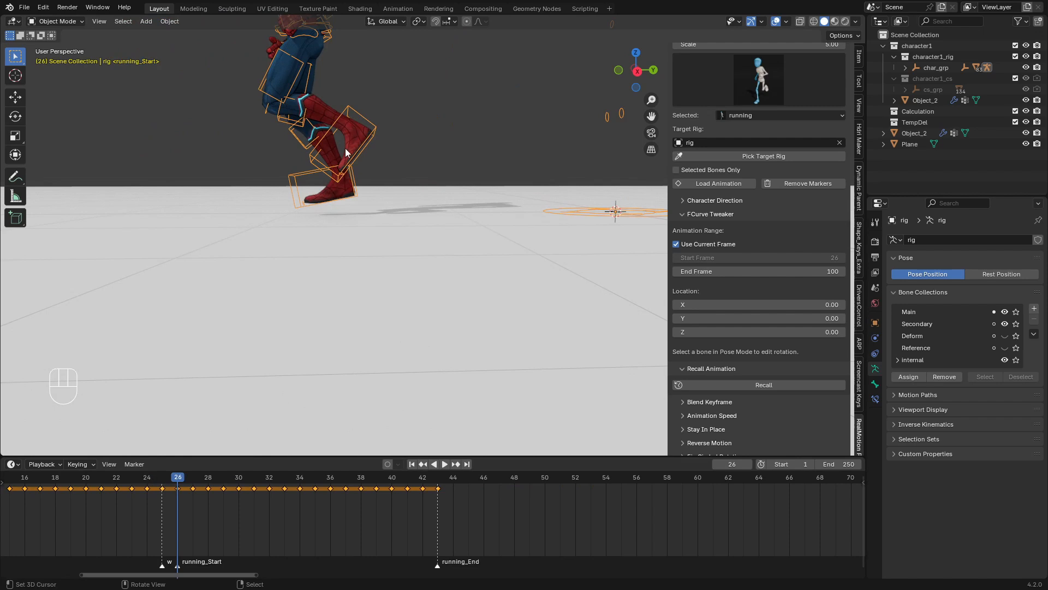
- Set the FCurve Tweaker's Y location to -0.07 at frame 26 and play the walk-to-run transition
{"action": "scroll", "coordinate": [836, 391], "scroll_direction": "down", "scroll_amount": 1}
{"action": "scroll", "coordinate": [700, 317], "scroll_direction": "up", "scroll_amount": 2}
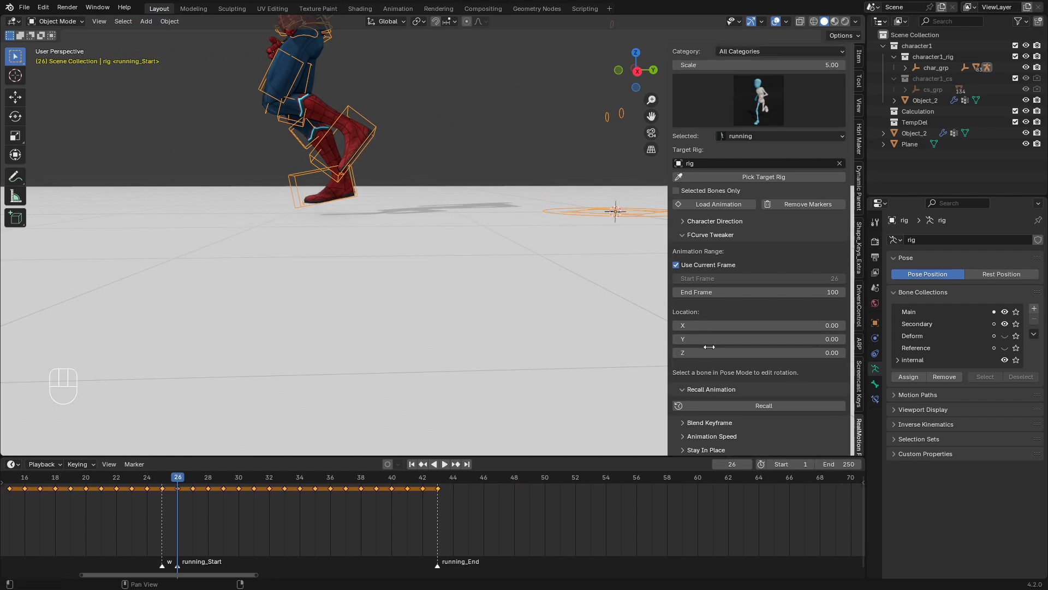
{"action": "mouse_move", "coordinate": [696, 339]}
{"action": "left_mouse_down", "text": "shift"}
{"action": "mouse_move", "coordinate": [677, 339]}
{"action": "mouse_move", "coordinate": [696, 341]}
{"action": "left_mouse_up", "text": "shift"}
{"action": "left_click_drag", "start_coordinate": [178, 495], "coordinate": [71, 502]}
{"action": "scroll", "coordinate": [279, 365], "scroll_direction": "down", "scroll_amount": 4}
{"action": "key", "text": "space"}
{"action": "scroll", "coordinate": [339, 362], "scroll_direction": "down", "scroll_amount": 3}
{"action": "left_click", "coordinate": [148, 493]}
{"action": "key", "text": "space"}
- Set the FCurve Tweaker's Z location to 0.16 at frame 26 and play the run
{"action": "scroll", "coordinate": [228, 359], "scroll_direction": "up", "scroll_amount": 10}
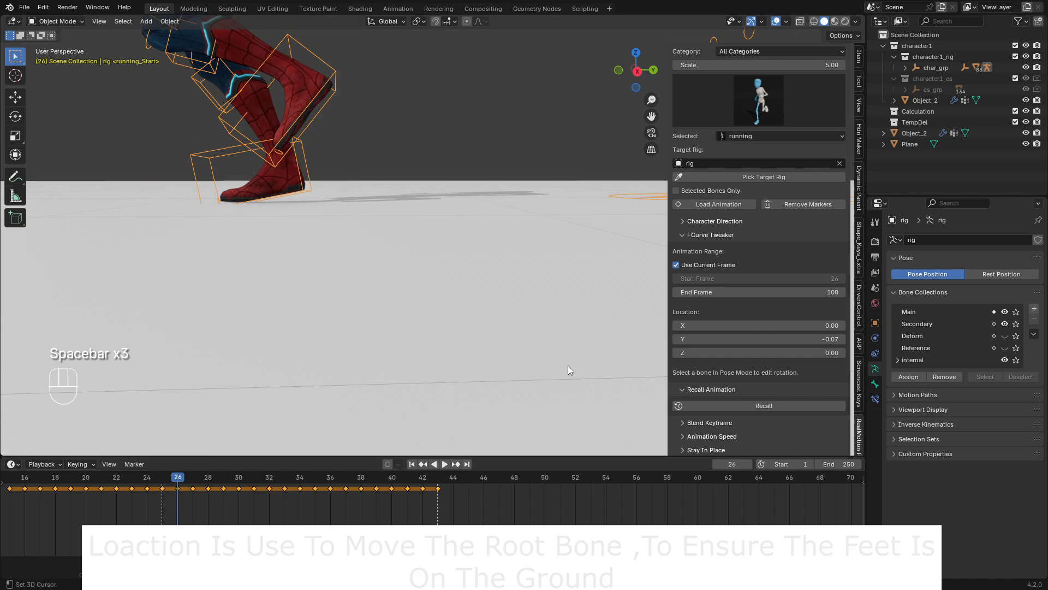
{"action": "left_click_drag", "start_coordinate": [708, 342], "coordinate": [797, 353], "text": "shift"}
{"action": "key", "text": "space"}
{"action": "scroll", "coordinate": [261, 364], "scroll_direction": "down", "scroll_amount": 8}
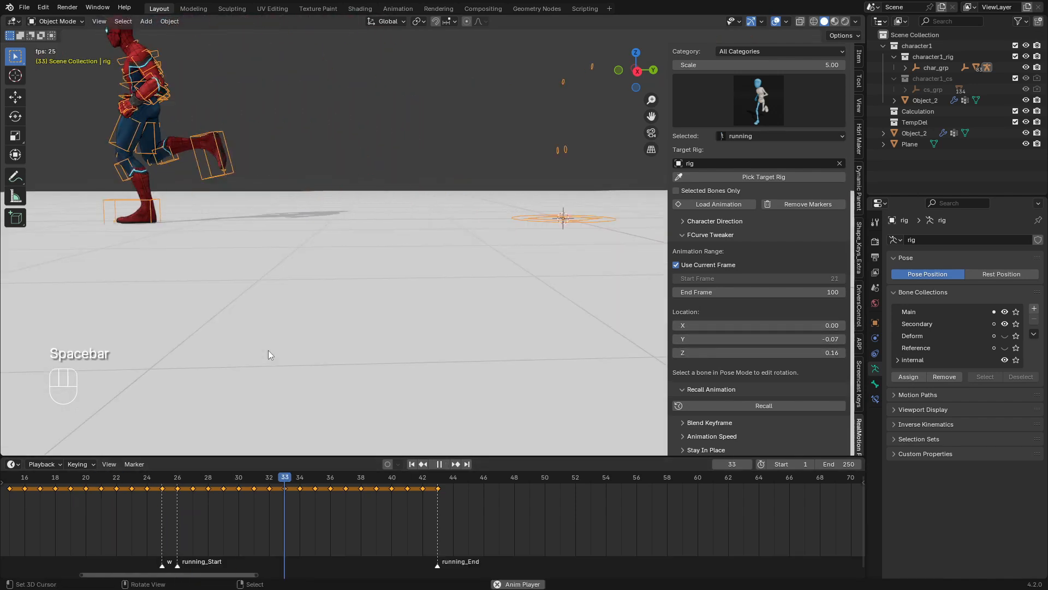
{"action": "scroll", "coordinate": [384, 328], "scroll_direction": "down", "scroll_amount": 4}
{"action": "key", "text": "space"}
- Load the running animation again at frame 44, just after the first run ends
{"action": "left_click", "coordinate": [449, 493]}
{"action": "scroll", "coordinate": [235, 219], "scroll_direction": "up", "scroll_amount": 5}
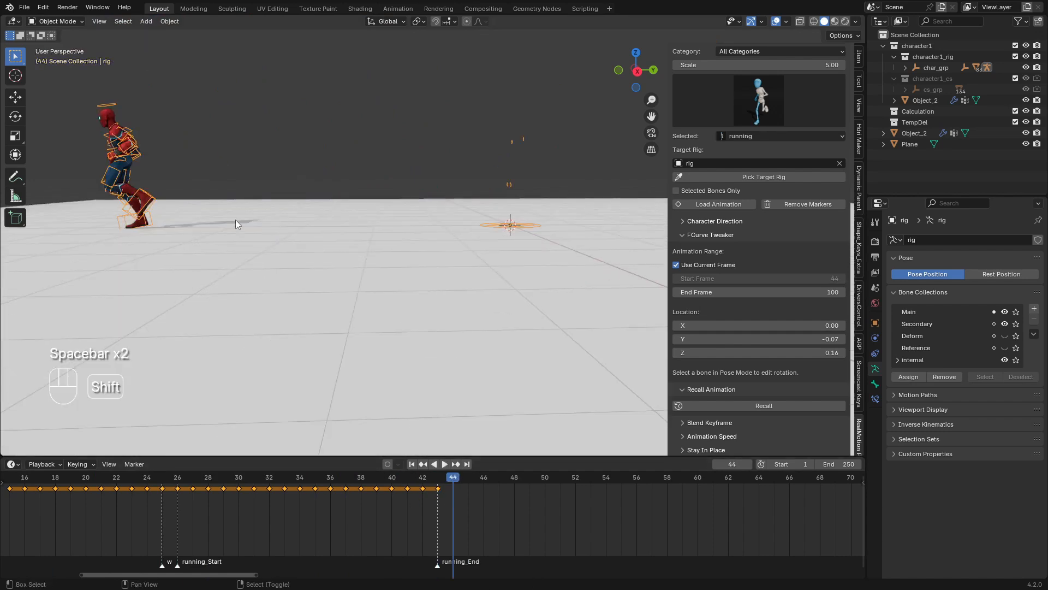
{"action": "middle_click_drag", "start_coordinate": [235, 220], "coordinate": [415, 230], "text": "shift"}
{"action": "left_click", "coordinate": [720, 205]}
{"action": "key", "text": "space"}
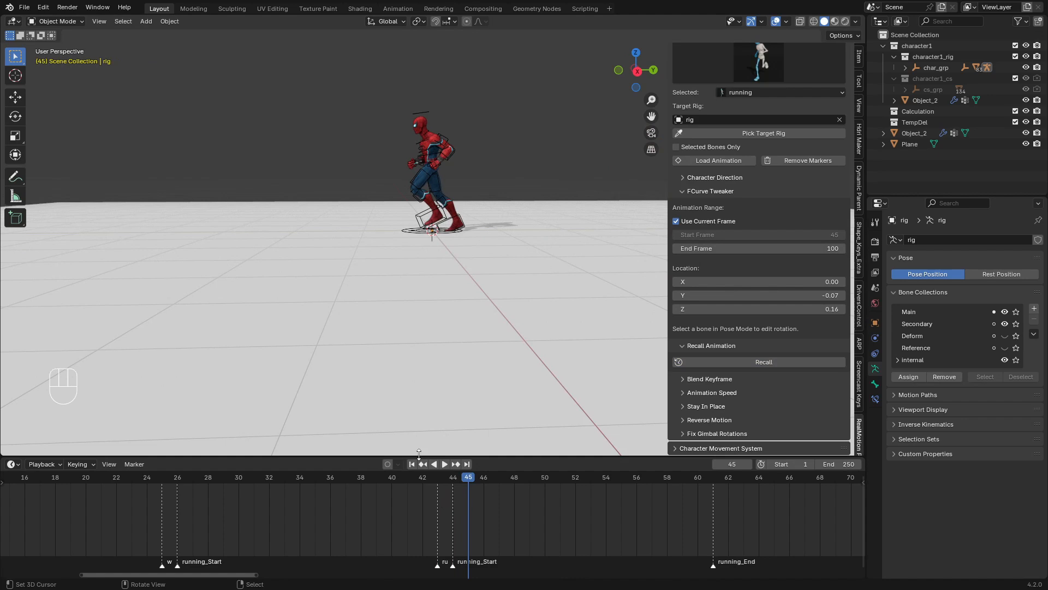
- Recall the second run at frame 44 so it continues from the first, and play the sequence from the start
{"action": "key", "text": "ctrl+z"}
{"action": "left_click", "coordinate": [453, 503]}
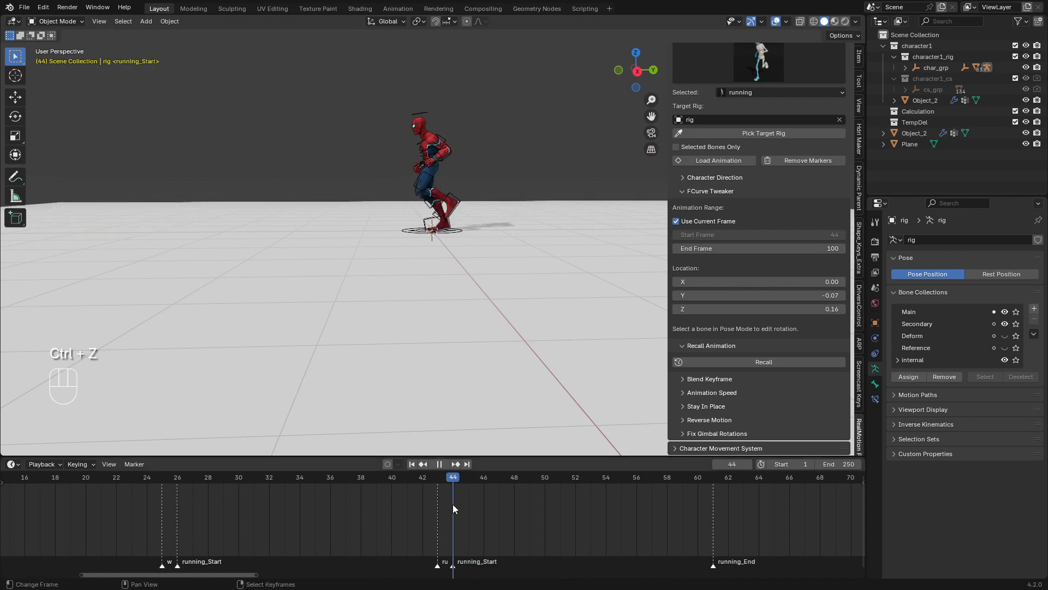
{"action": "left_click", "coordinate": [722, 363]}
{"action": "left_click", "coordinate": [283, 491]}
{"action": "key", "text": "space"}
{"action": "scroll", "coordinate": [394, 388], "scroll_direction": "down", "scroll_amount": 3}
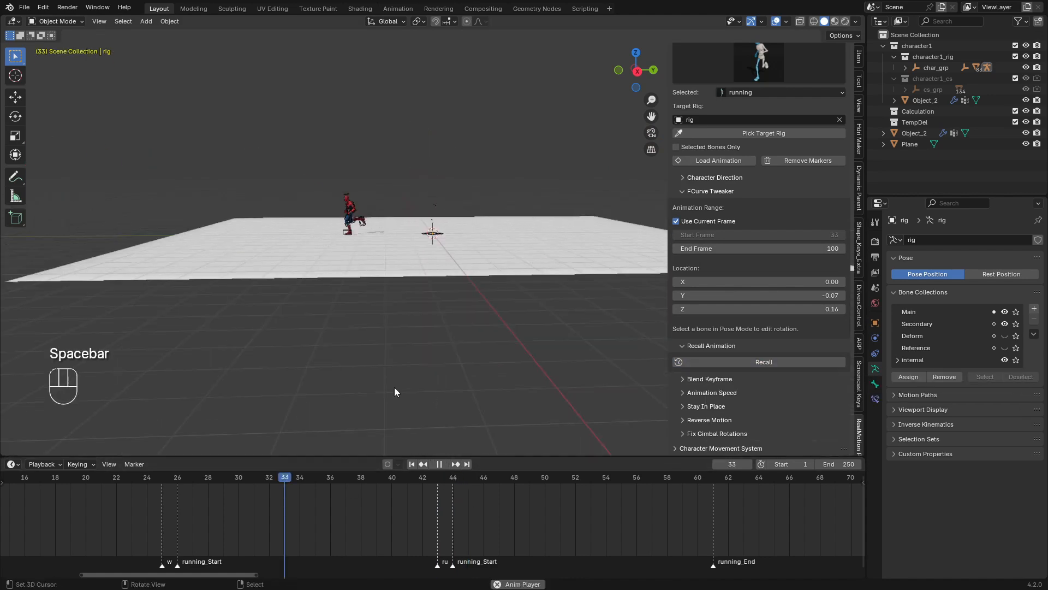
{"action": "left_click", "coordinate": [412, 464]}
{"action": "middle_click_drag", "start_coordinate": [295, 235], "coordinate": [412, 254]}
{"action": "scroll", "coordinate": [412, 252], "scroll_direction": "up", "scroll_amount": 3}
{"action": "key", "text": "space"}
{"action": "scroll", "coordinate": [377, 538], "scroll_direction": "up", "scroll_amount": 4}
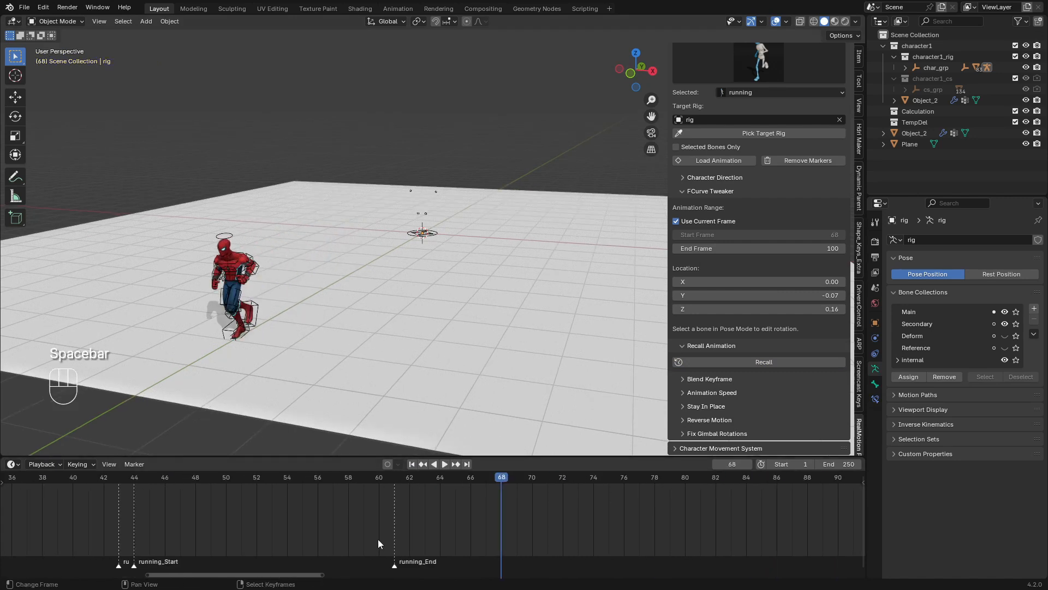
- Move to frame 62, search animations for STOP, and load the run to stop animation onto the rig
{"action": "right_click", "coordinate": [247, 301]}
{"action": "scroll", "coordinate": [370, 487], "scroll_direction": "up", "scroll_amount": 4}
{"action": "left_click", "coordinate": [365, 495]}
{"action": "left_click", "coordinate": [382, 498]}
{"action": "scroll", "coordinate": [784, 155], "scroll_direction": "up", "scroll_amount": 5}
{"action": "left_click", "coordinate": [747, 148]}
{"action": "type", "text": "STOP"}
{"action": "key", "text": "Return"}
{"action": "left_click", "coordinate": [758, 244]}
{"action": "left_click", "coordinate": [748, 273]}
{"action": "left_click", "coordinate": [719, 316]}
- Recall the run to stop animation so it continues from the second run, and play it
{"action": "scroll", "coordinate": [681, 291], "scroll_direction": "down", "scroll_amount": 5}
{"action": "key", "text": "space"}
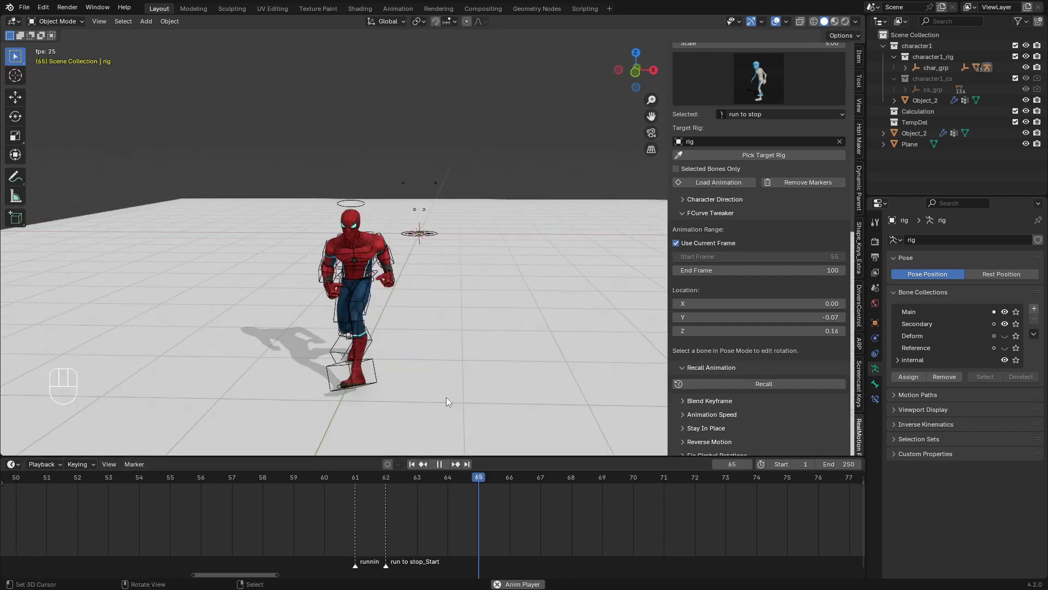
{"action": "key", "text": "space"}
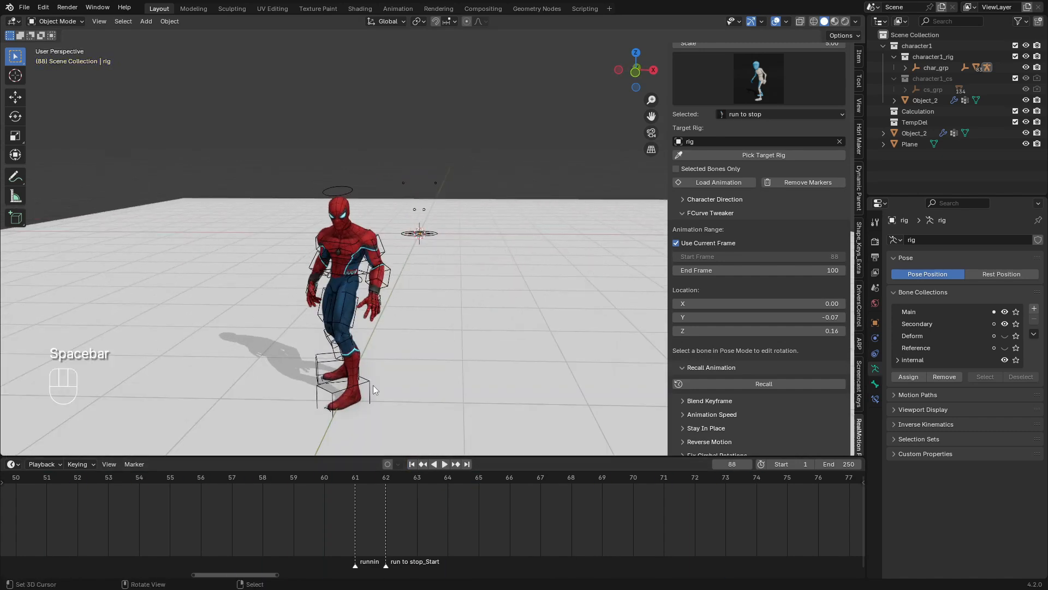
- Select the rig, move to frame 85 just after the run to stop clip, and search animations for IDLE
{"action": "left_click", "coordinate": [373, 384]}
{"action": "right_click", "coordinate": [371, 314]}
{"action": "middle_click_drag", "start_coordinate": [802, 514], "coordinate": [225, 549]}
{"action": "left_click_drag", "start_coordinate": [438, 480], "coordinate": [464, 494]}
{"action": "scroll", "coordinate": [685, 84], "scroll_direction": "up", "scroll_amount": 4}
{"action": "left_click", "coordinate": [737, 139]}
{"action": "left_click", "coordinate": [737, 128]}
{"action": "type", "text": "ILDE"}
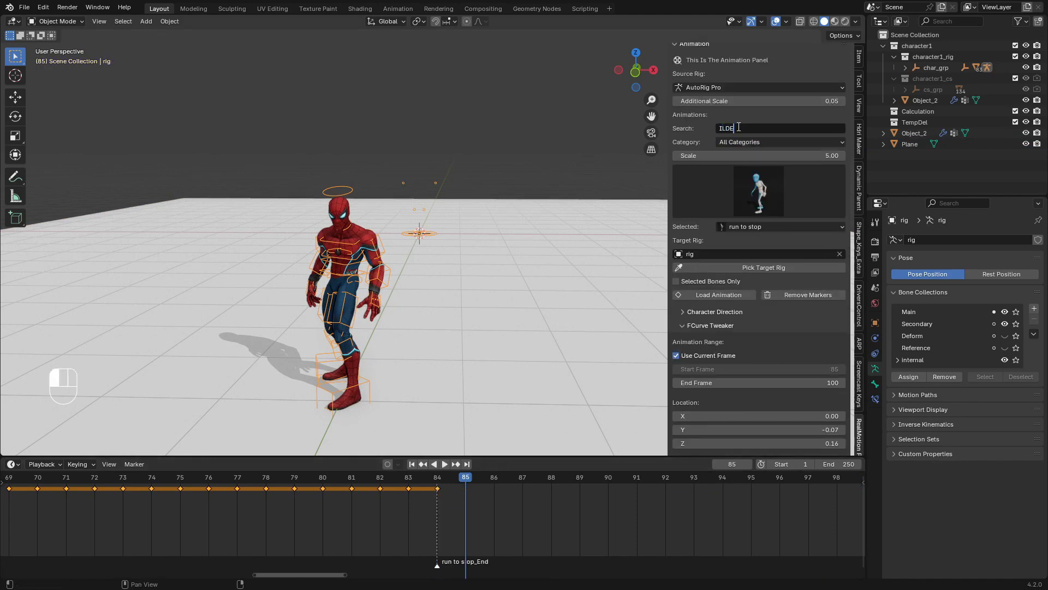
{"action": "left_click", "coordinate": [743, 234]}
{"action": "left_click", "coordinate": [742, 128]}
{"action": "type", "text": "IDLE"}
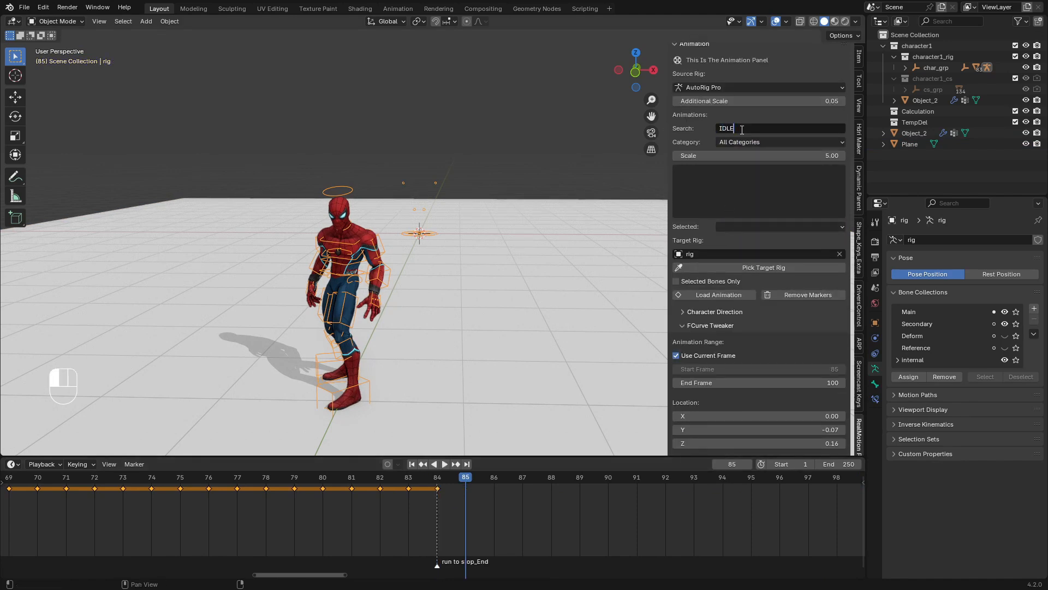
- Choose the idle2 animation and load it onto the rig at frame 85
{"action": "left_click", "coordinate": [708, 127]}
{"action": "left_click", "coordinate": [754, 227]}
{"action": "left_click", "coordinate": [686, 238]}
{"action": "left_click", "coordinate": [721, 224]}
{"action": "left_click", "coordinate": [671, 252]}
{"action": "left_click", "coordinate": [734, 227]}
{"action": "left_click", "coordinate": [734, 238]}
{"action": "left_click", "coordinate": [729, 295]}
- Set the FCurve Tweaker's end frame to 606 and recall idle2 so it continues from the stop pose
{"action": "scroll", "coordinate": [736, 333], "scroll_direction": "down", "scroll_amount": 5}
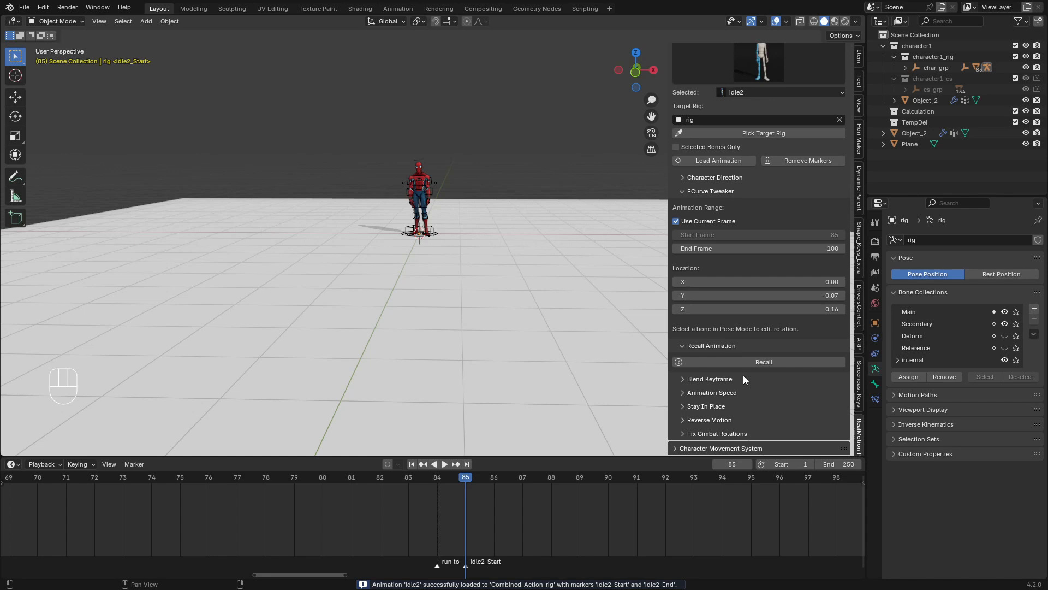
{"action": "key", "text": "ctrl+z"}
{"action": "left_click_drag", "start_coordinate": [759, 248], "coordinate": [841, 249]}
{"action": "left_click", "coordinate": [718, 360]}
- Adjust the FCurve Tweaker's Y location to 0.00 at frame 85 and compare it with the preceding frame
{"action": "middle_click_drag", "start_coordinate": [358, 404], "coordinate": [407, 333], "text": "shift"}
{"action": "scroll", "coordinate": [401, 273], "scroll_direction": "up", "scroll_amount": 4}
{"action": "left_click_drag", "start_coordinate": [693, 295], "coordinate": [767, 295], "text": "shift"}
{"action": "key", "text": "Left"}
{"action": "key", "text": "Right"}
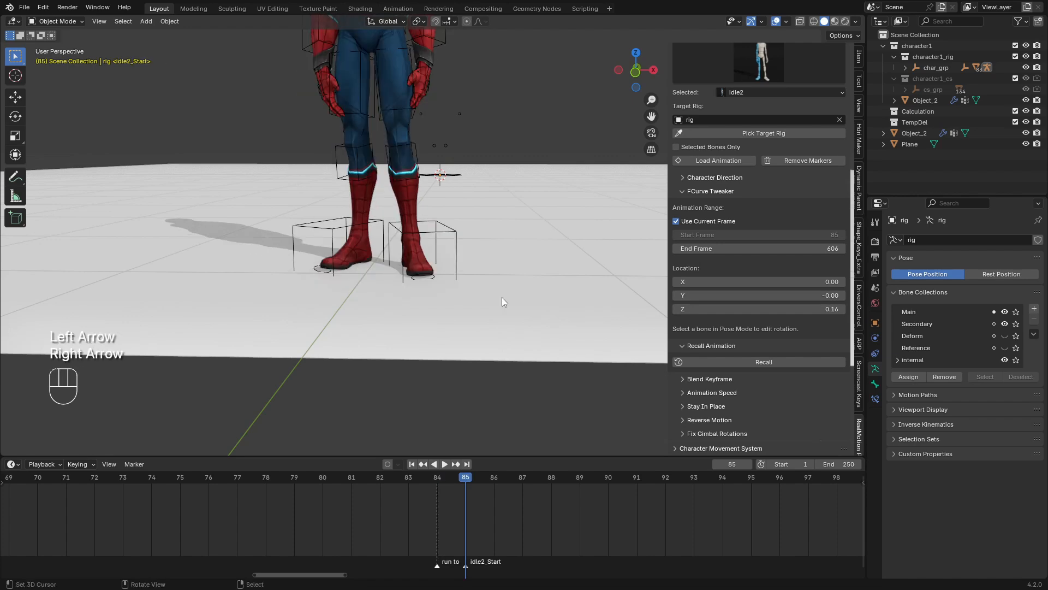
- Step back through the frames before idle2 and play the transition to check the feet up close
{"action": "key", "text": "Left"}
{"action": "key", "text": "Left"}
{"action": "key", "text": "Left"}
{"action": "key", "text": "Left"}
{"action": "key", "text": "Left"}
{"action": "key", "text": "Left"}
{"action": "key", "text": "space"}
{"action": "scroll", "coordinate": [512, 355], "scroll_direction": "down", "scroll_amount": 8}
{"action": "key", "text": "space"}
{"action": "scroll", "coordinate": [398, 237], "scroll_direction": "up", "scroll_amount": 10}
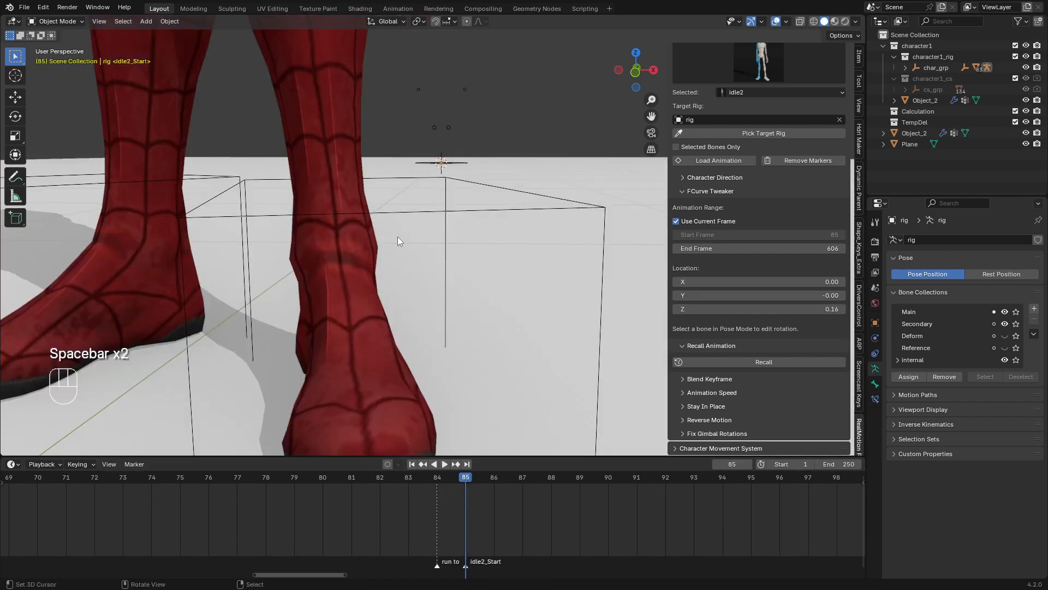
- Play the transition from the stop animation into idle2 with the full character in view
{"action": "scroll", "coordinate": [444, 211], "scroll_direction": "down", "scroll_amount": 7}
{"action": "key", "text": "space"}
{"action": "key", "text": "space"}
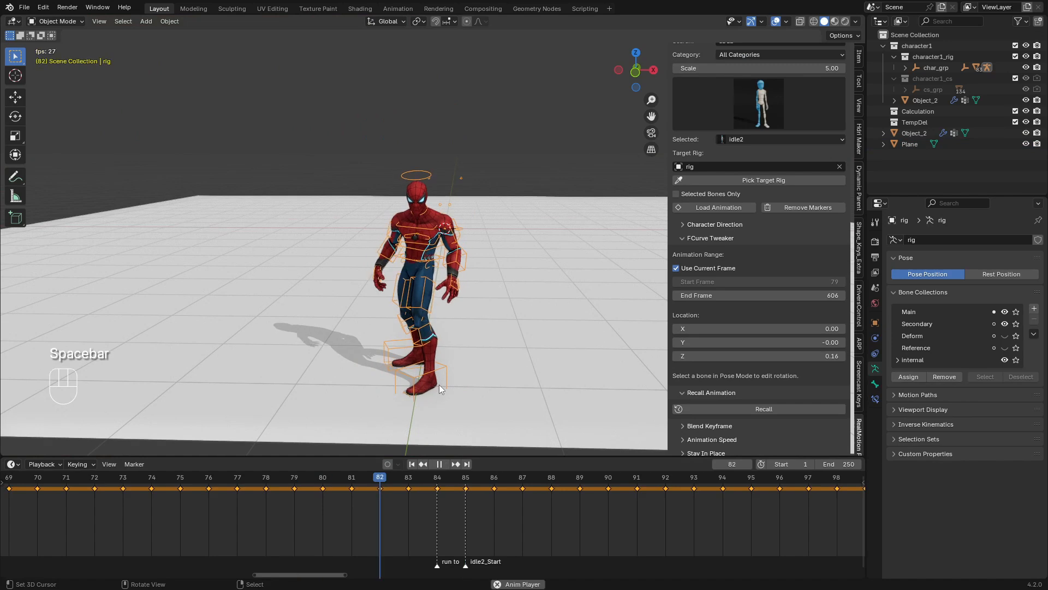
- In Pose Mode, select all bones and blend the keyframes at idle2's start with Start Blend 5 and Blend Ends 0
{"action": "left_click", "coordinate": [56, 21]}
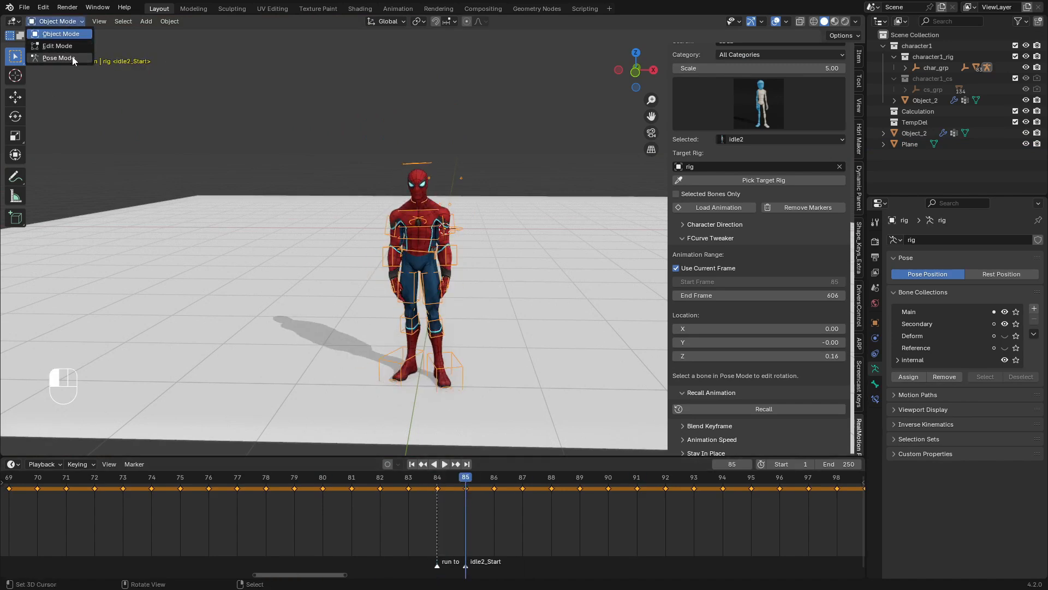
{"action": "left_click", "coordinate": [55, 45]}
{"action": "scroll", "coordinate": [699, 371], "scroll_direction": "down", "scroll_amount": 4}
{"action": "key", "text": "a"}
{"action": "left_click", "coordinate": [700, 369]}
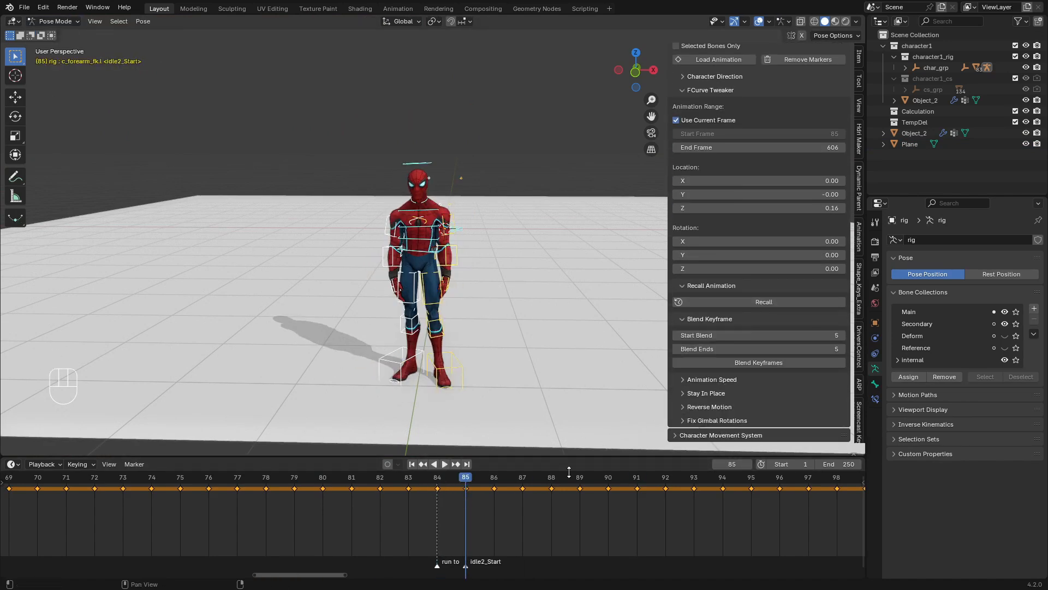
{"action": "left_click_drag", "start_coordinate": [682, 349], "coordinate": [671, 360]}
{"action": "left_click", "coordinate": [677, 362]}
- Play the blended transition into idle2 and watch the character's movement
{"action": "key", "text": "space"}
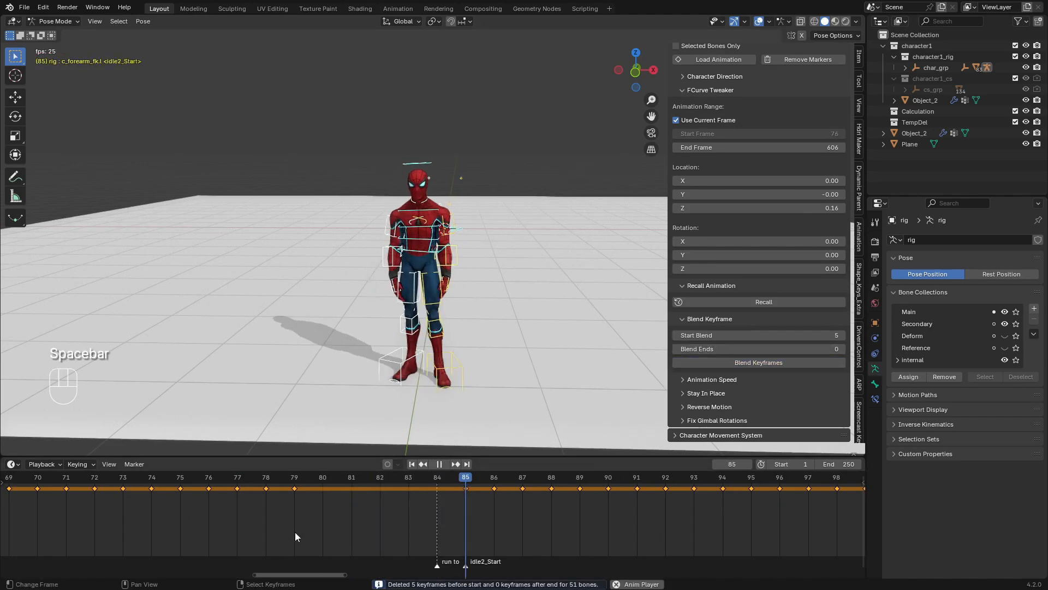
{"action": "scroll", "coordinate": [237, 536], "scroll_direction": "down", "scroll_amount": 5}
{"action": "scroll", "coordinate": [479, 288], "scroll_direction": "up", "scroll_amount": 6}
{"action": "scroll", "coordinate": [480, 288], "scroll_direction": "down", "scroll_amount": 4}
{"action": "scroll", "coordinate": [479, 288], "scroll_direction": "up", "scroll_amount": 1}
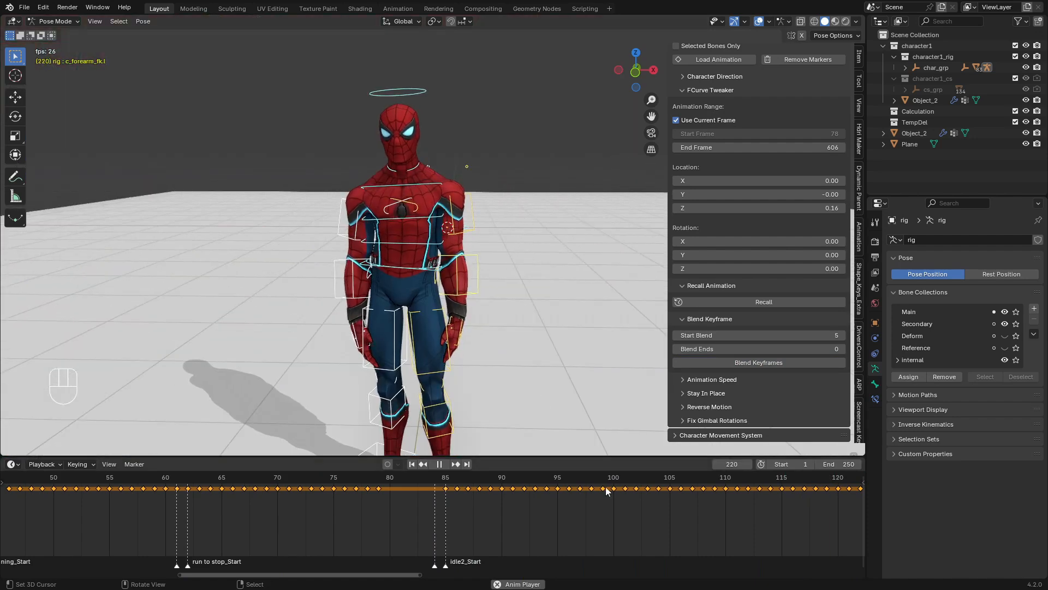
{"action": "key", "text": "space"}
- Choose the idle animation and load it onto the rig at frame 140
{"action": "scroll", "coordinate": [632, 497], "scroll_direction": "down", "scroll_amount": 15}
{"action": "middle_click_drag", "start_coordinate": [686, 522], "coordinate": [489, 532]}
{"action": "left_click_drag", "start_coordinate": [489, 532], "coordinate": [338, 509]}
{"action": "scroll", "coordinate": [758, 176], "scroll_direction": "up", "scroll_amount": 12}
{"action": "left_click", "coordinate": [742, 267]}
{"action": "left_click", "coordinate": [687, 309]}
{"action": "left_click", "coordinate": [722, 338]}
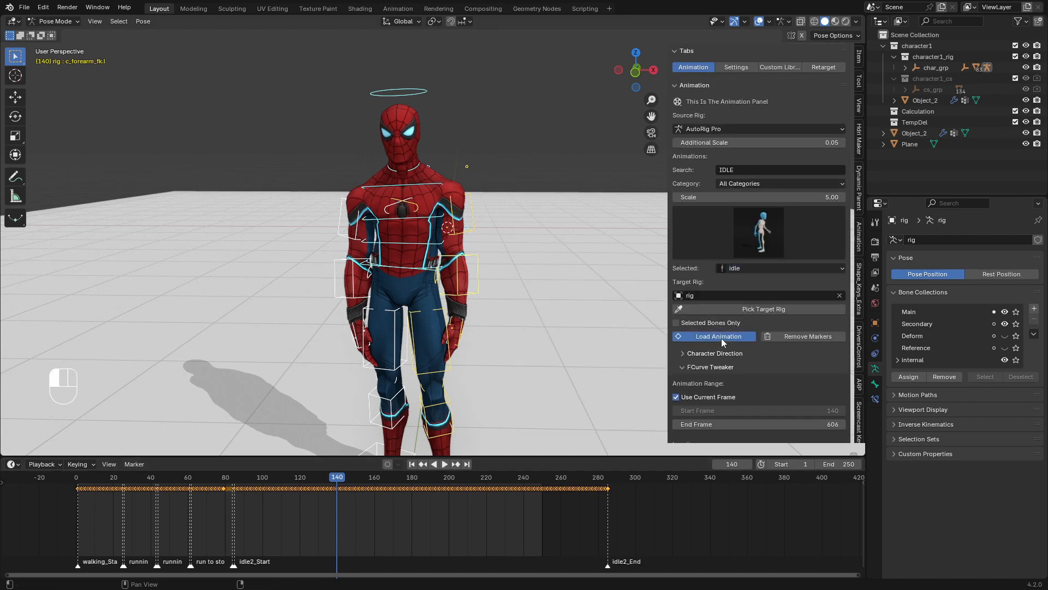
- Set the FCurve Tweaker's Y location to -0.07 at frame 140 so the feet match the preceding frame, and play it
{"action": "scroll", "coordinate": [721, 339], "scroll_direction": "down", "scroll_amount": 6}
{"action": "scroll", "coordinate": [738, 276], "scroll_direction": "down", "scroll_amount": 5}
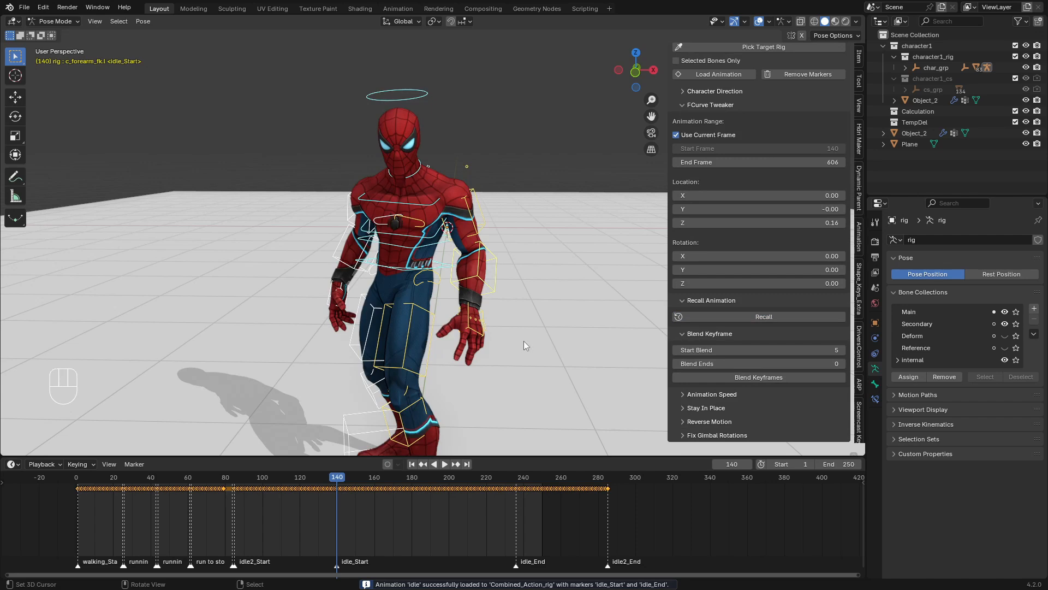
{"action": "scroll", "coordinate": [504, 328], "scroll_direction": "up", "scroll_amount": 8}
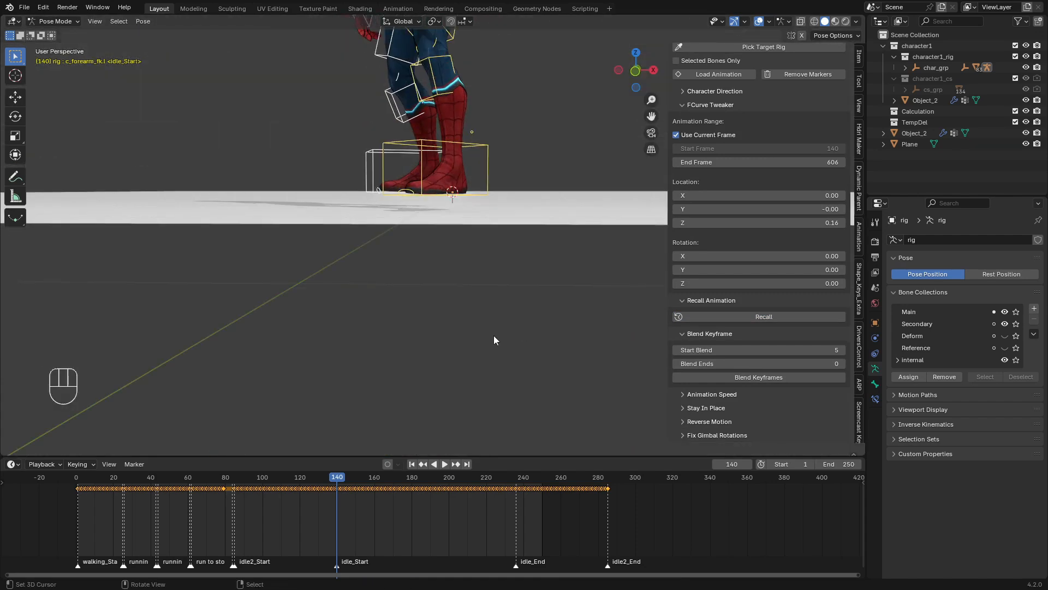
{"action": "key", "text": "Left"}
{"action": "key", "text": "Right"}
{"action": "left_click_drag", "start_coordinate": [706, 210], "coordinate": [663, 210], "text": "shift"}
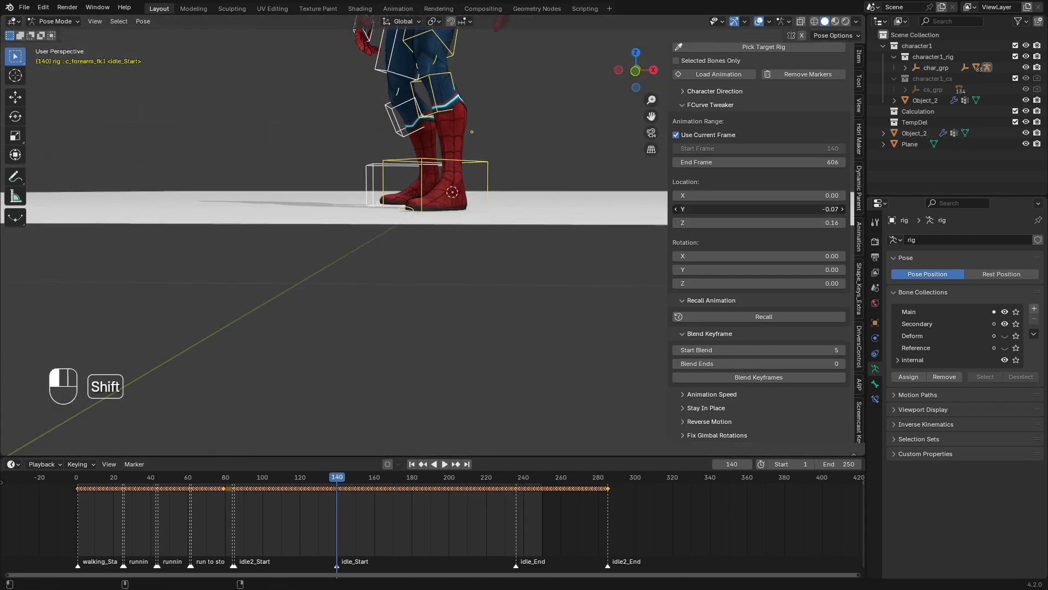
{"action": "key", "text": "space"}
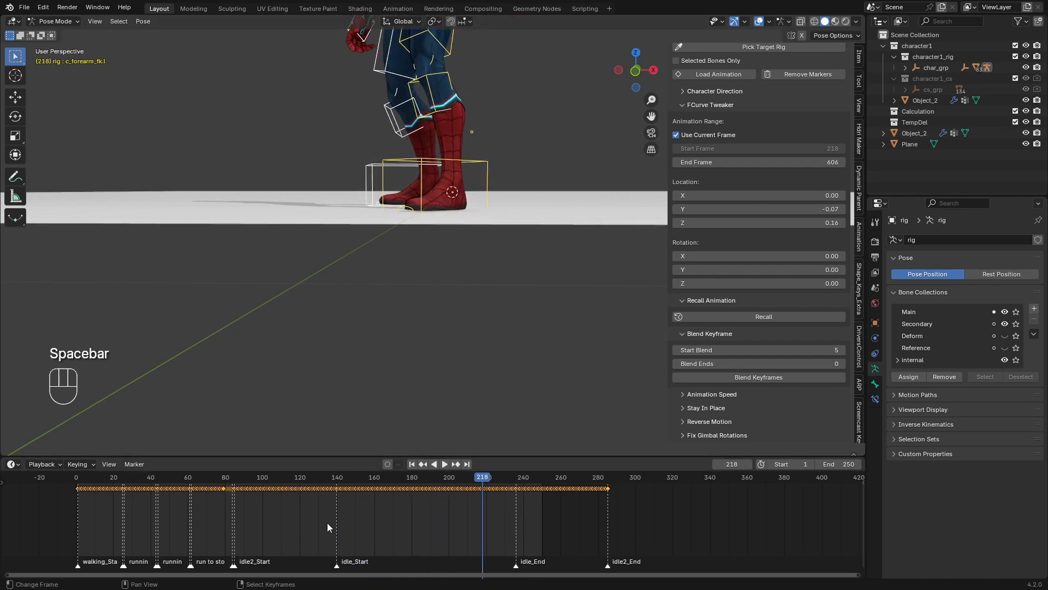
- Delete all rig keyframes from the start of idle at frame 140 through the end of idle2
{"action": "scroll", "coordinate": [327, 523], "scroll_direction": "up", "scroll_amount": 10}
{"action": "left_click", "coordinate": [225, 496]}
{"action": "right_click", "coordinate": [225, 496]}
{"action": "key", "text": "b"}
{"action": "left_click_drag", "start_coordinate": [225, 486], "coordinate": [817, 555]}
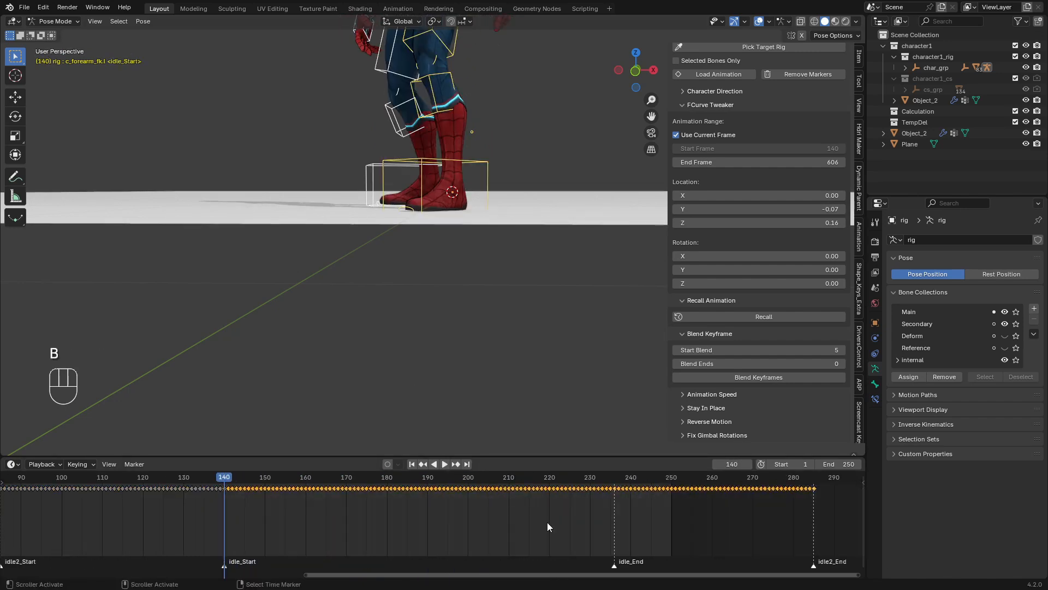
{"action": "key", "text": "x"}
- Reload the idle animation at frame 140 and set the FCurve Tweaker's Y location to -0.14
{"action": "scroll", "coordinate": [760, 208], "scroll_direction": "up", "scroll_amount": 8}
{"action": "left_click", "coordinate": [715, 271]}
{"action": "scroll", "coordinate": [785, 401], "scroll_direction": "down", "scroll_amount": 5}
{"action": "left_click_drag", "start_coordinate": [756, 296], "coordinate": [696, 296], "text": "shift"}
- Play the idle animation and compare the poses on either side of frame 140
{"action": "key", "text": "space"}
{"action": "middle_click_drag", "start_coordinate": [454, 133], "coordinate": [481, 429], "text": "shift"}
{"action": "left_click", "coordinate": [218, 491]}
{"action": "key", "text": "space"}
{"action": "left_click_drag", "start_coordinate": [219, 493], "coordinate": [225, 494]}
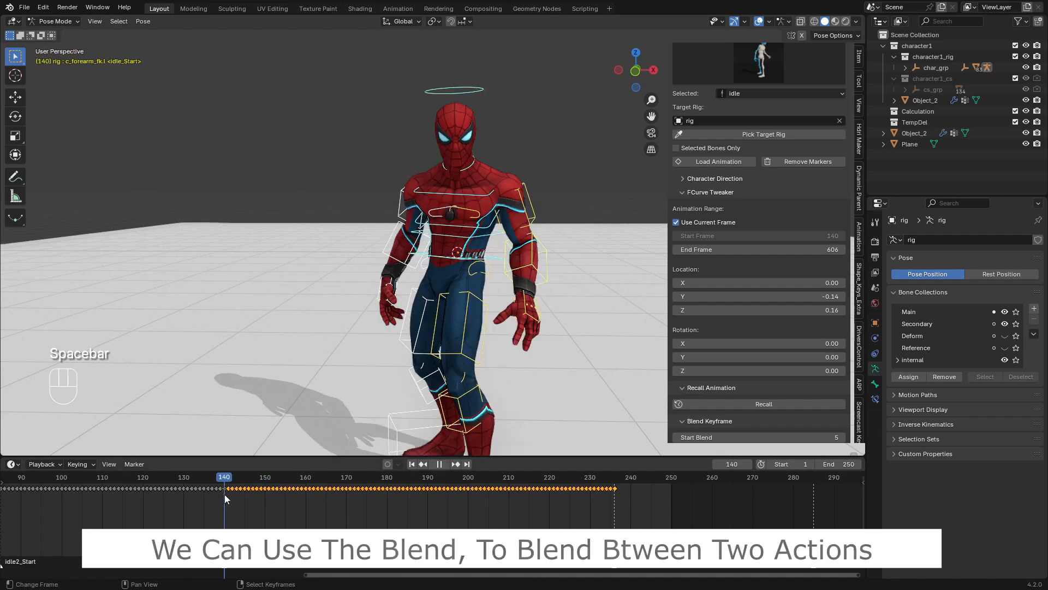
- Blend the keyframes between idle2 and idle at frame 140 with Start Blend 5 and Blend Ends 0
{"action": "middle_click_drag", "start_coordinate": [473, 328], "coordinate": [475, 308], "text": "shift"}
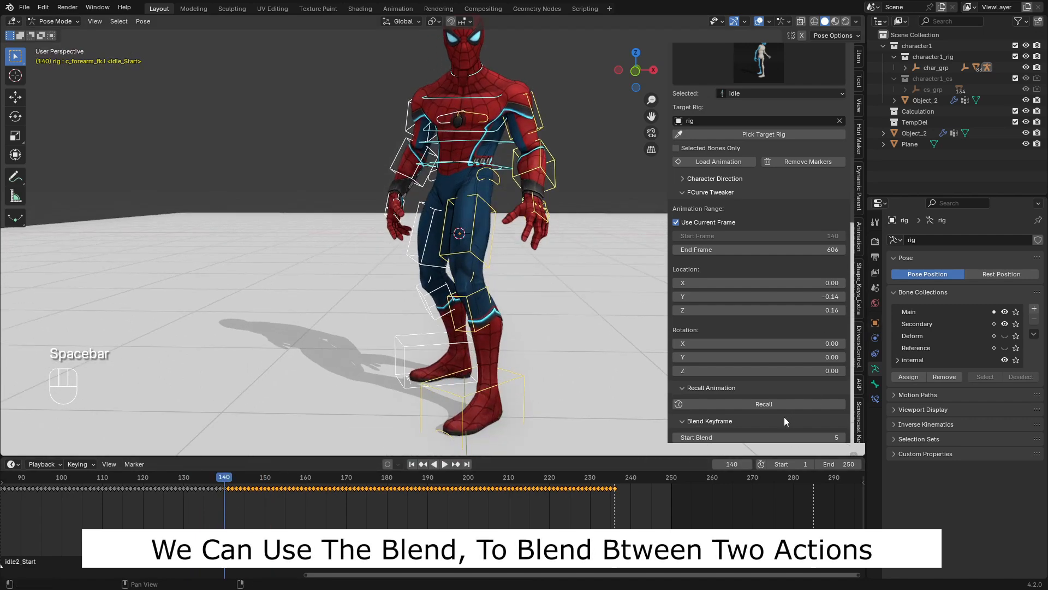
{"action": "scroll", "coordinate": [770, 410], "scroll_direction": "down", "scroll_amount": 4}
{"action": "left_click", "coordinate": [741, 362]}
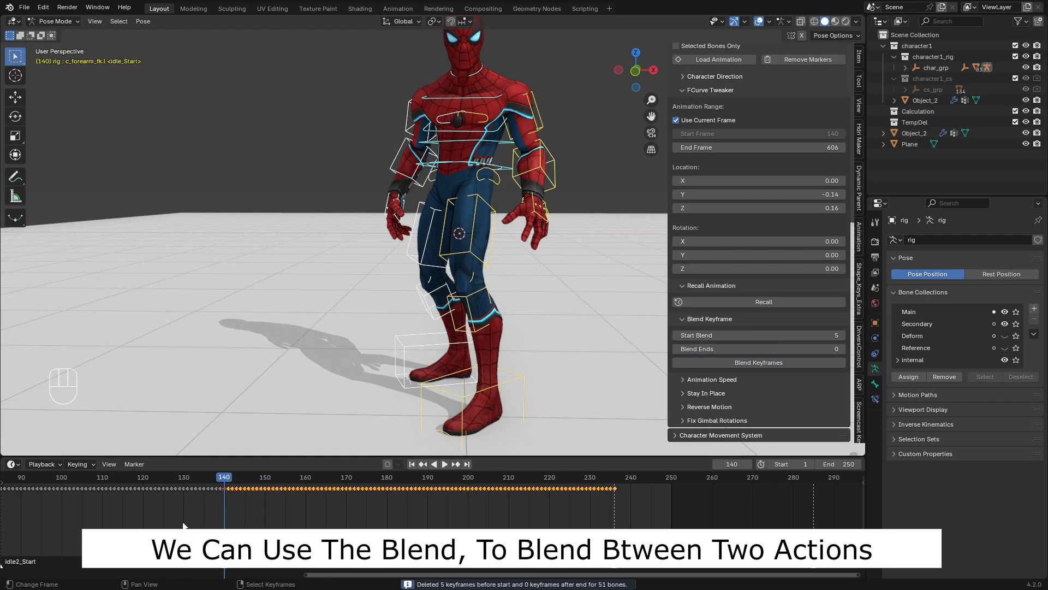
- Play the blend into idle, and replay the whole animation chain from the first frame
{"action": "left_click", "coordinate": [159, 509]}
{"action": "key", "text": "space"}
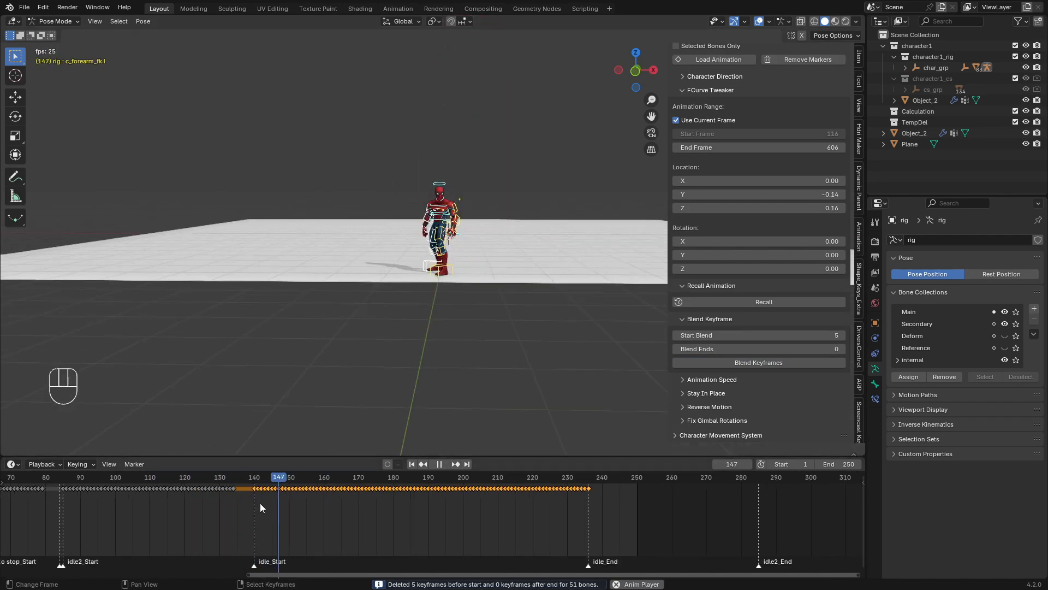
{"action": "scroll", "coordinate": [260, 506], "scroll_direction": "down", "scroll_amount": 3}
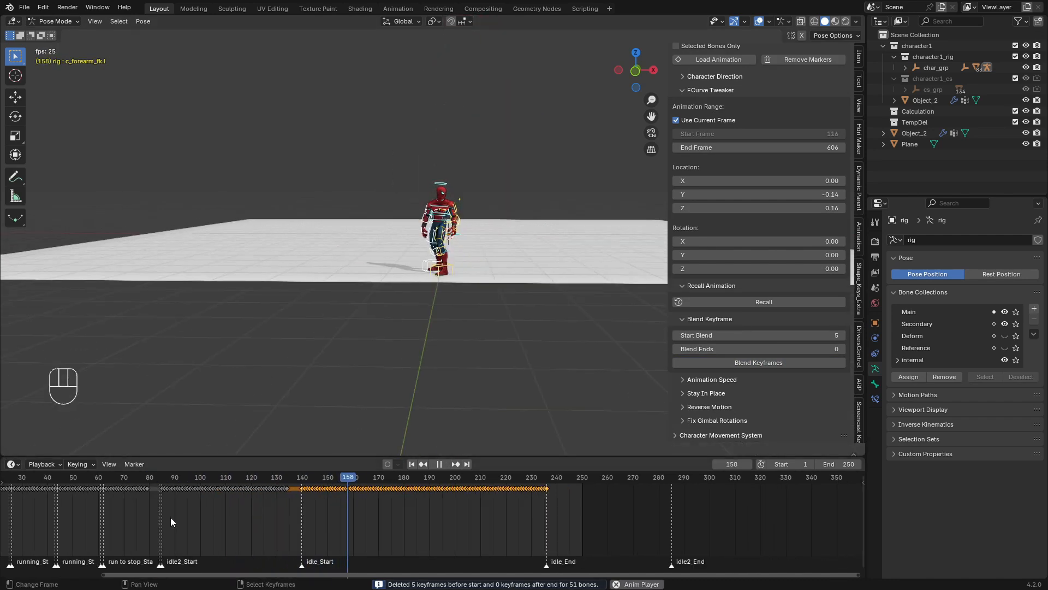
{"action": "left_click", "coordinate": [412, 463]}
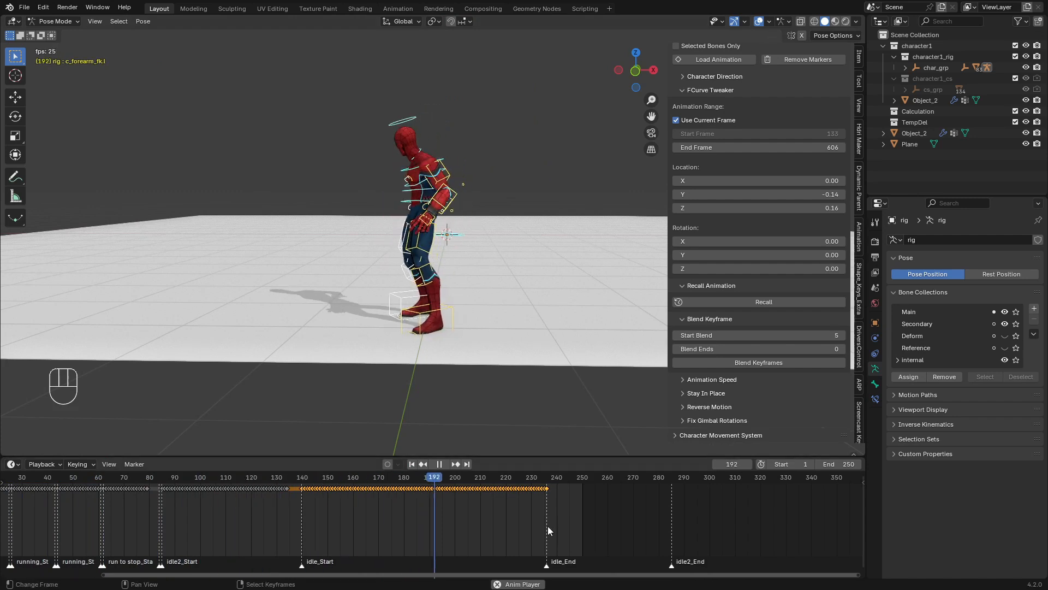
- Extend the scene's end frame to 384 and go to frame 237, just after idle ends
{"action": "key", "text": "space"}
{"action": "middle_click_drag", "start_coordinate": [543, 528], "coordinate": [428, 518]}
{"action": "scroll", "coordinate": [447, 504], "scroll_direction": "up", "scroll_amount": 15}
{"action": "left_click_drag", "start_coordinate": [437, 503], "coordinate": [435, 504]}
{"action": "scroll", "coordinate": [807, 125], "scroll_direction": "up", "scroll_amount": 8}
- Search the animation library for JUMP
{"action": "left_click", "coordinate": [733, 89]}
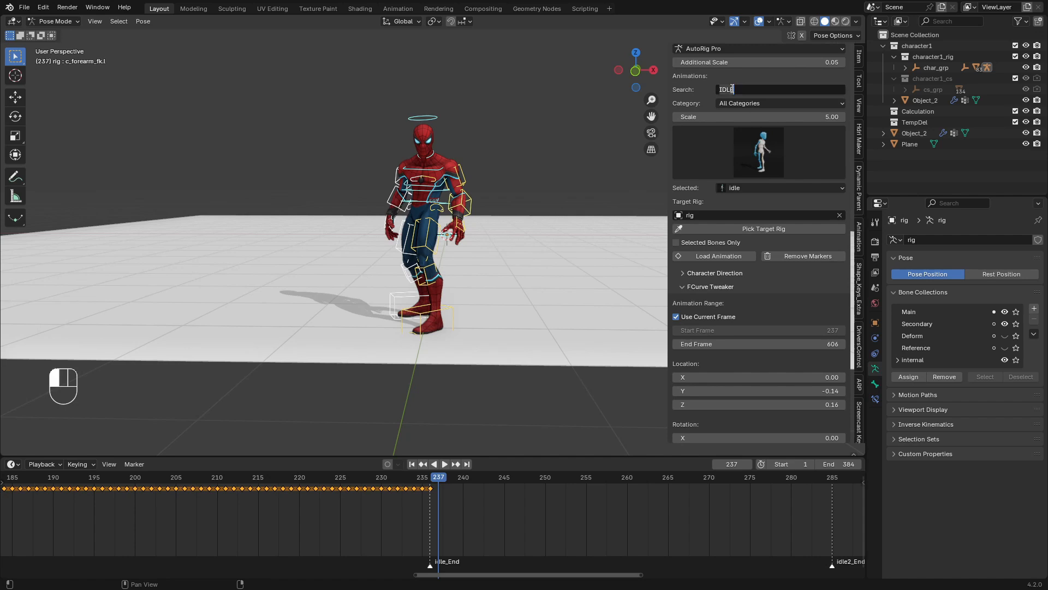
{"action": "key", "text": "BackSpace"}
{"action": "key", "text": "BackSpace"}
{"action": "key", "text": "BackSpace"}
{"action": "key", "text": "BackSpace"}
{"action": "type", "text": "JUMP"}
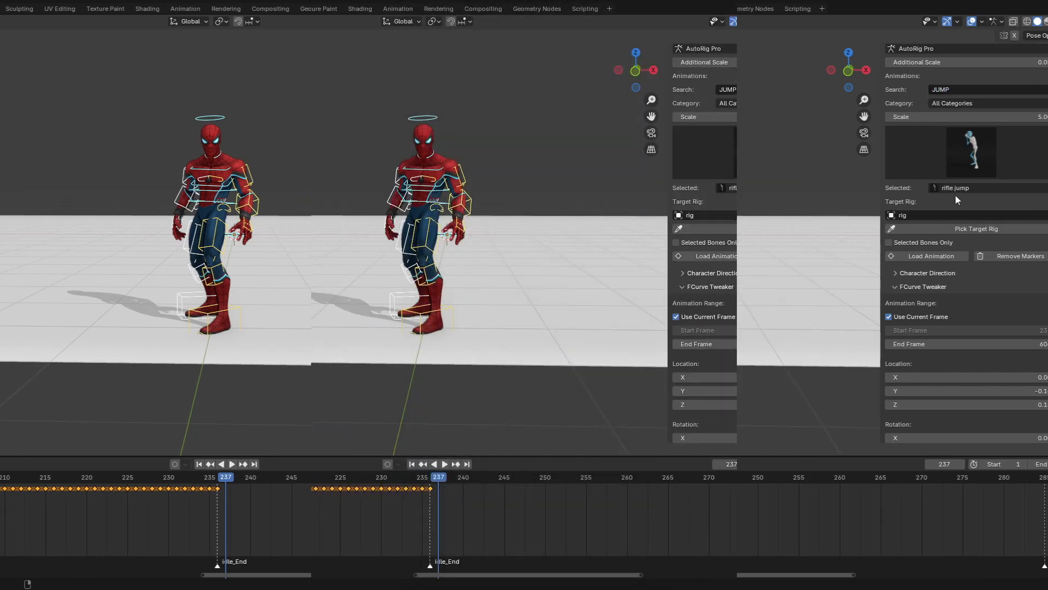
- Choose the Box Jump animation and load it onto the rig at frame 237
{"action": "left_click", "coordinate": [781, 187]}
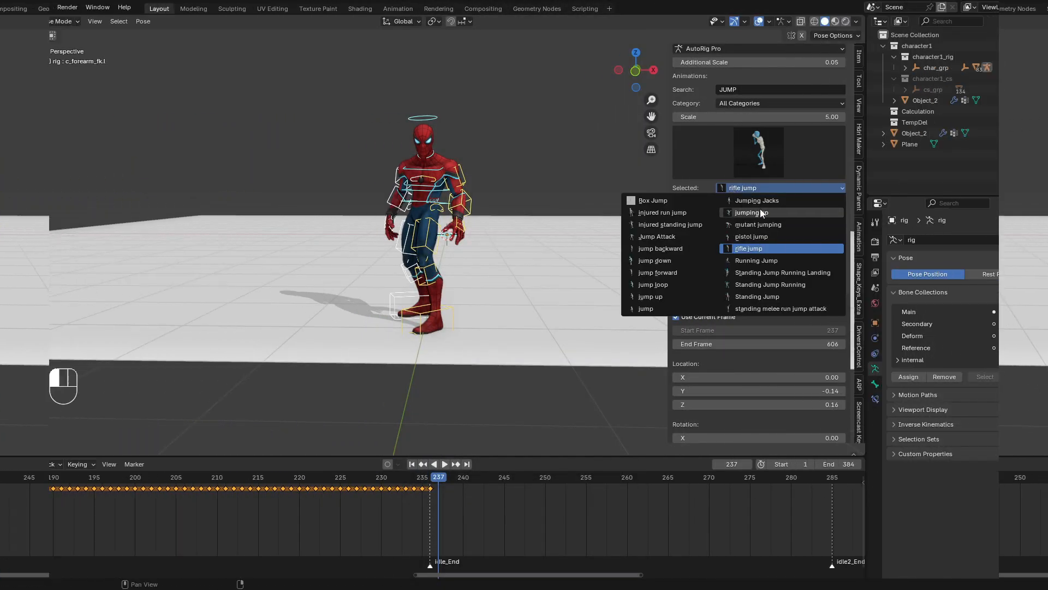
{"action": "left_click", "coordinate": [756, 187]}
{"action": "left_click", "coordinate": [756, 187]}
{"action": "left_click", "coordinate": [692, 200]}
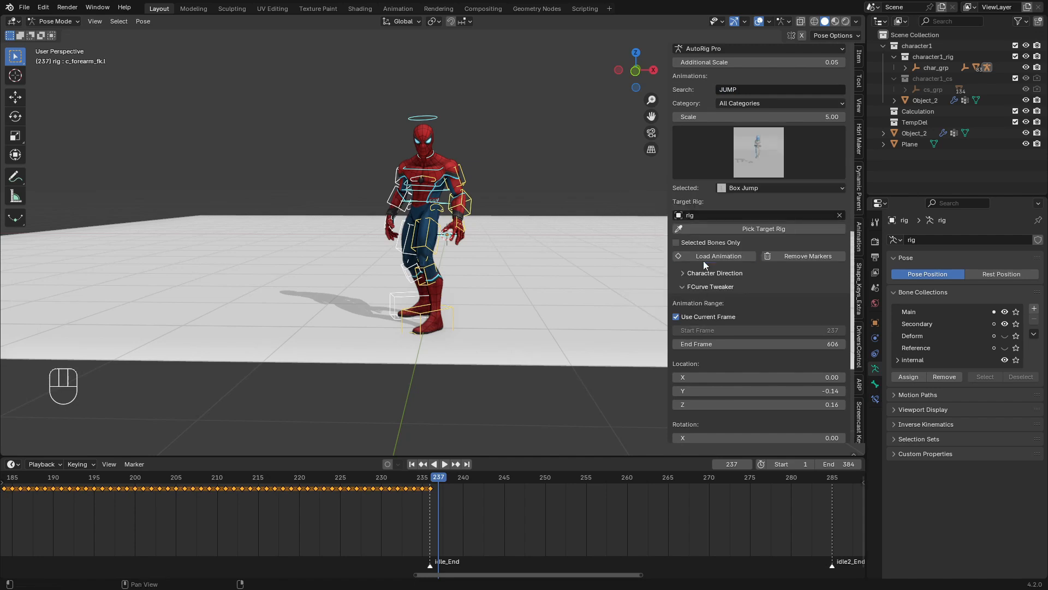
{"action": "left_click", "coordinate": [703, 256]}
- Recall Box Jump to continue from idle's end position and set the FCurve Tweaker's Y location to -0.07
{"action": "scroll", "coordinate": [690, 364], "scroll_direction": "down", "scroll_amount": 6}
{"action": "left_click", "coordinate": [722, 301]}
{"action": "scroll", "coordinate": [528, 357], "scroll_direction": "up", "scroll_amount": 3}
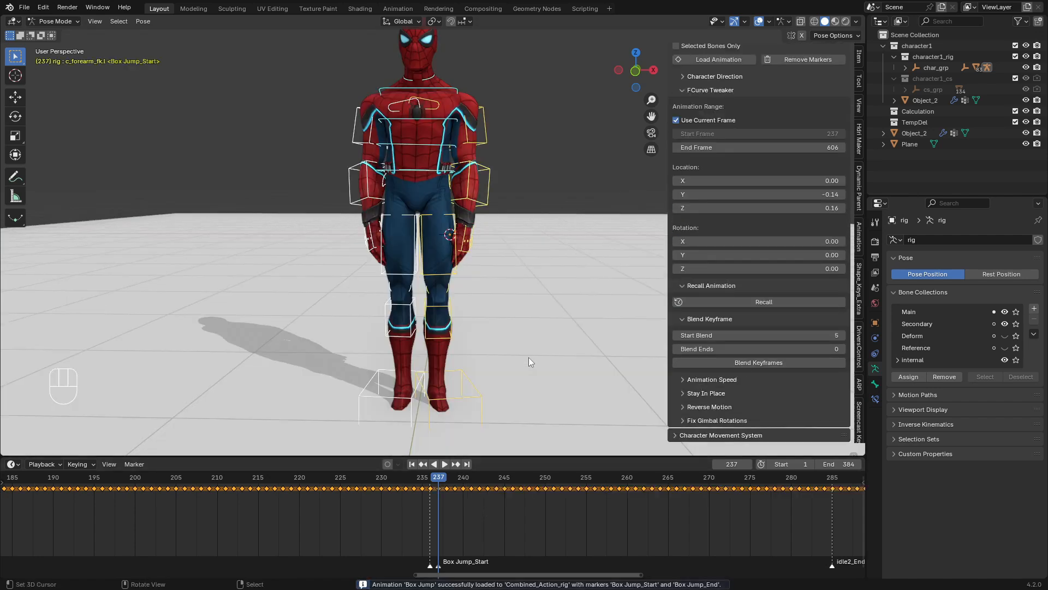
{"action": "left_click_drag", "start_coordinate": [708, 195], "coordinate": [747, 194], "text": "shift"}
{"action": "left_click_drag", "start_coordinate": [438, 481], "coordinate": [424, 492]}
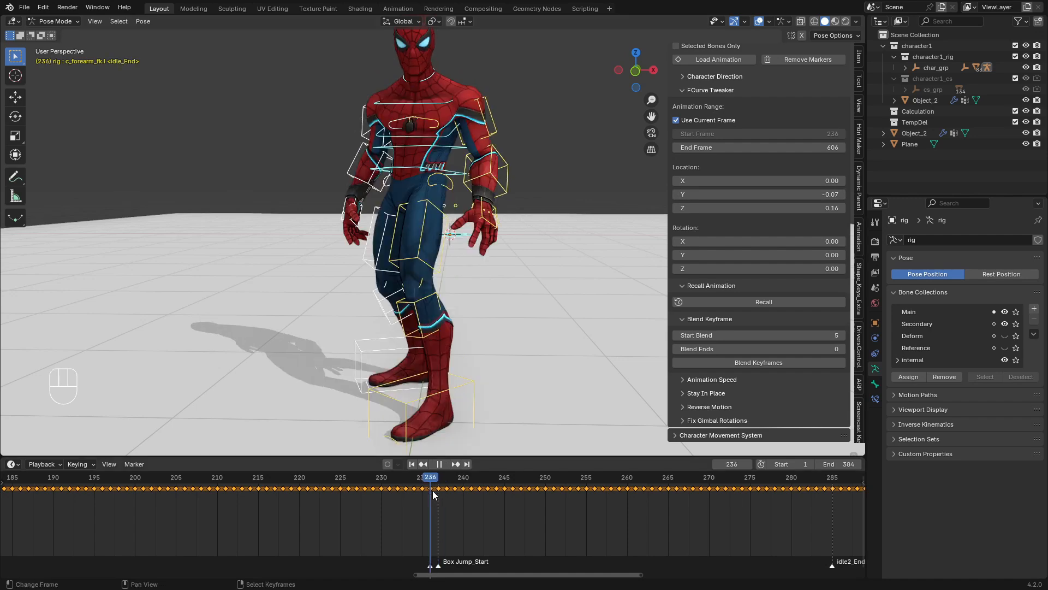
{"action": "left_click", "coordinate": [732, 362]}
{"action": "key", "text": "ctrl+z"}
{"action": "key", "text": "ctrl+z"}
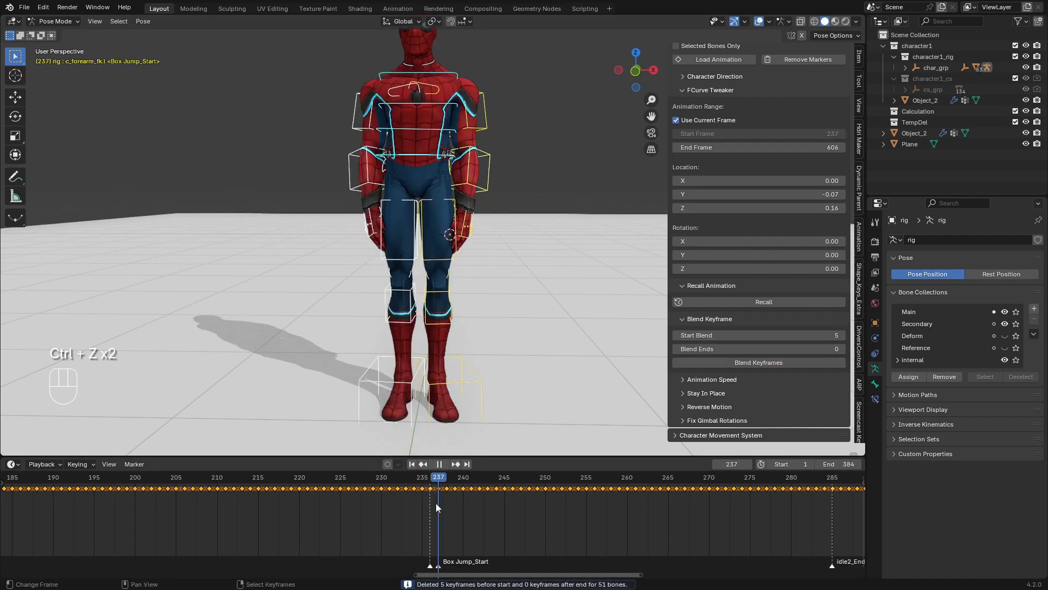
- Blend the keyframes from idle into Box Jump at frame 237 with Start Blend 5, and play the jump
{"action": "left_click", "coordinate": [769, 360]}
{"action": "left_click_drag", "start_coordinate": [399, 496], "coordinate": [364, 498]}
{"action": "key", "text": "space"}
{"action": "scroll", "coordinate": [481, 390], "scroll_direction": "down", "scroll_amount": 5}
{"action": "scroll", "coordinate": [653, 504], "scroll_direction": "down", "scroll_amount": 4}
{"action": "key", "text": "space"}
- Place the 3D cursor in front of the character's feet and add a cube mesh there in Object Mode
{"action": "scroll", "coordinate": [388, 394], "scroll_direction": "up", "scroll_amount": 8}
{"action": "right_click", "coordinate": [402, 413], "text": "shift"}
{"action": "left_click", "coordinate": [64, 21]}
{"action": "left_click", "coordinate": [58, 35]}
{"action": "key", "text": "shift+a"}
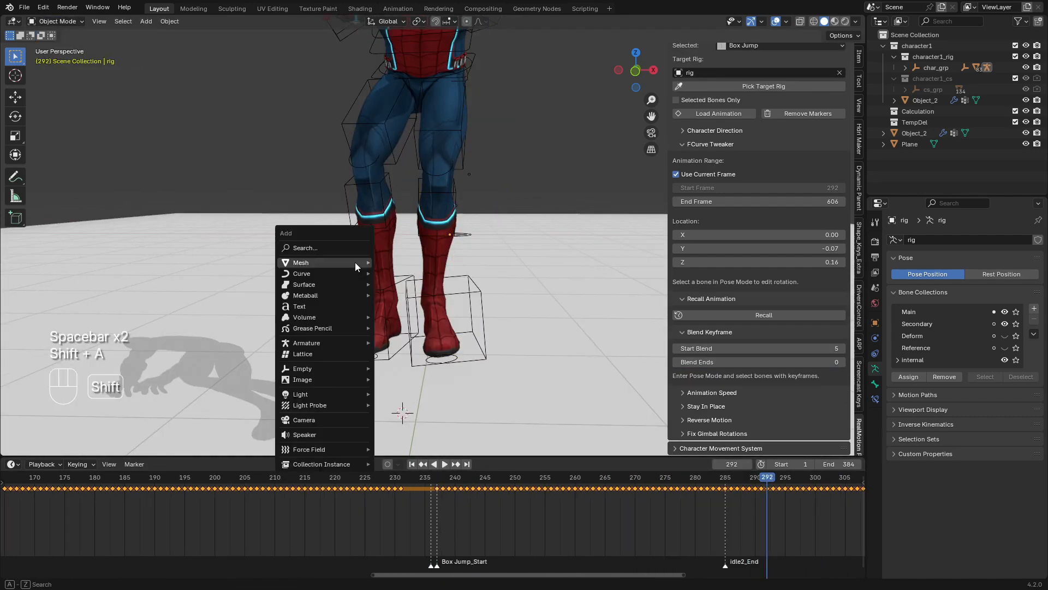
{"action": "mouse_move", "coordinate": [355, 262]}
{"action": "left_click", "coordinate": [399, 274]}
{"action": "scroll", "coordinate": [434, 339], "scroll_direction": "down", "scroll_amount": 7}
- Position the cube under the character's landing spot, adjusting it along the Y and Z axes to meet the feet
{"action": "key", "text": "g"}
{"action": "left_click", "coordinate": [427, 319]}
{"action": "middle_click_drag", "start_coordinate": [427, 320], "coordinate": [491, 327]}
{"action": "scroll", "coordinate": [334, 331], "scroll_direction": "up", "scroll_amount": 2}
{"action": "key", "text": "g"}
{"action": "key", "text": "y"}
{"action": "left_click", "coordinate": [265, 316]}
{"action": "middle_click_drag", "start_coordinate": [264, 317], "coordinate": [330, 309]}
{"action": "middle_click_drag", "start_coordinate": [330, 309], "coordinate": [472, 251], "text": "shift"}
{"action": "scroll", "coordinate": [472, 250], "scroll_direction": "up", "scroll_amount": 6}
{"action": "key", "text": "g"}
{"action": "key", "text": "z"}
{"action": "left_click", "coordinate": [476, 242]}
- Play the box jump from around frame 237 and view the landing on the cube from several angles
{"action": "scroll", "coordinate": [524, 513], "scroll_direction": "down", "scroll_amount": 4}
{"action": "left_click_drag", "start_coordinate": [459, 477], "coordinate": [411, 520]}
{"action": "key", "text": "space"}
{"action": "middle_click_drag", "start_coordinate": [516, 325], "coordinate": [485, 300]}
{"action": "middle_click_drag", "start_coordinate": [375, 295], "coordinate": [355, 350]}
{"action": "scroll", "coordinate": [492, 336], "scroll_direction": "down", "scroll_amount": 4}
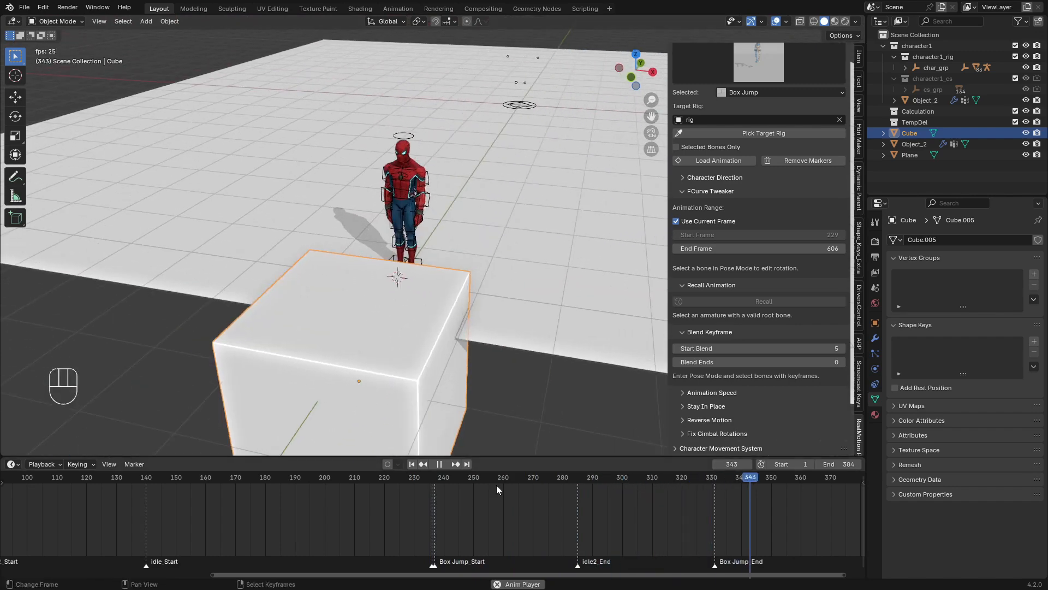
- Load a second Box Jump at frame 332 and recall it so it continues from the first jump's end position
{"action": "key", "text": "space"}
{"action": "scroll", "coordinate": [421, 526], "scroll_direction": "up", "scroll_amount": 3}
{"action": "left_click_drag", "start_coordinate": [422, 523], "coordinate": [437, 515]}
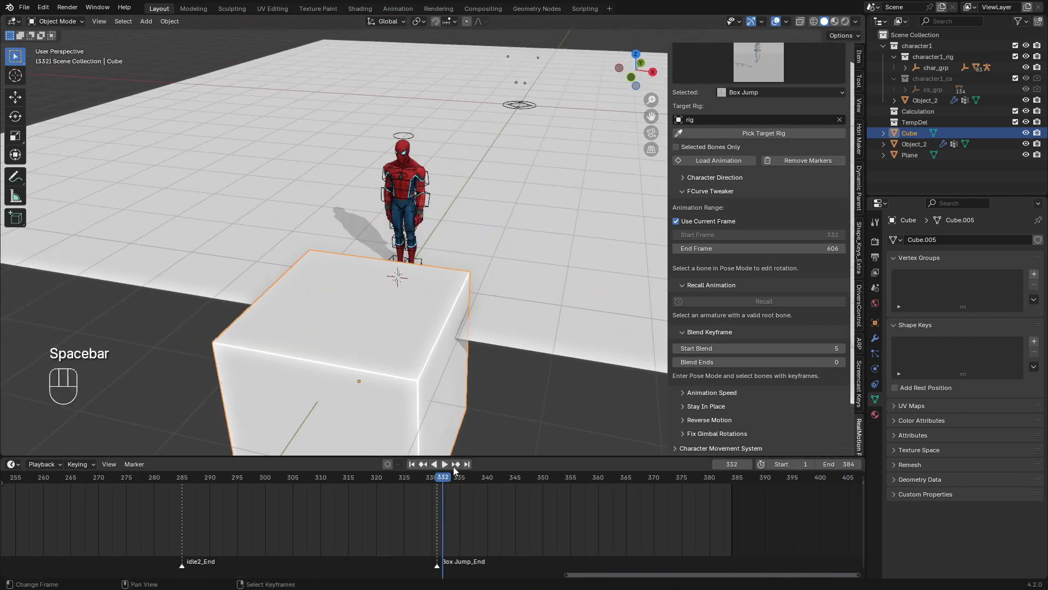
{"action": "left_click", "coordinate": [698, 155]}
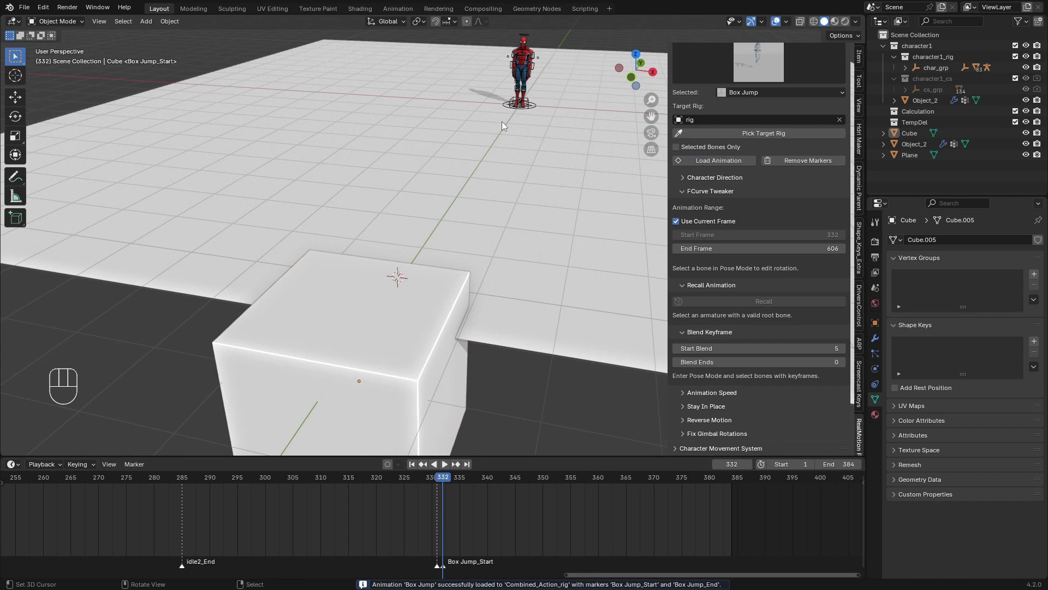
{"action": "left_click", "coordinate": [759, 361]}
{"action": "scroll", "coordinate": [398, 526], "scroll_direction": "down", "scroll_amount": 4}
- Extend the scene's end frame to 638 and play both box jumps from frame 276
{"action": "left_click_drag", "start_coordinate": [838, 464], "coordinate": [873, 464]}
{"action": "left_click", "coordinate": [213, 528]}
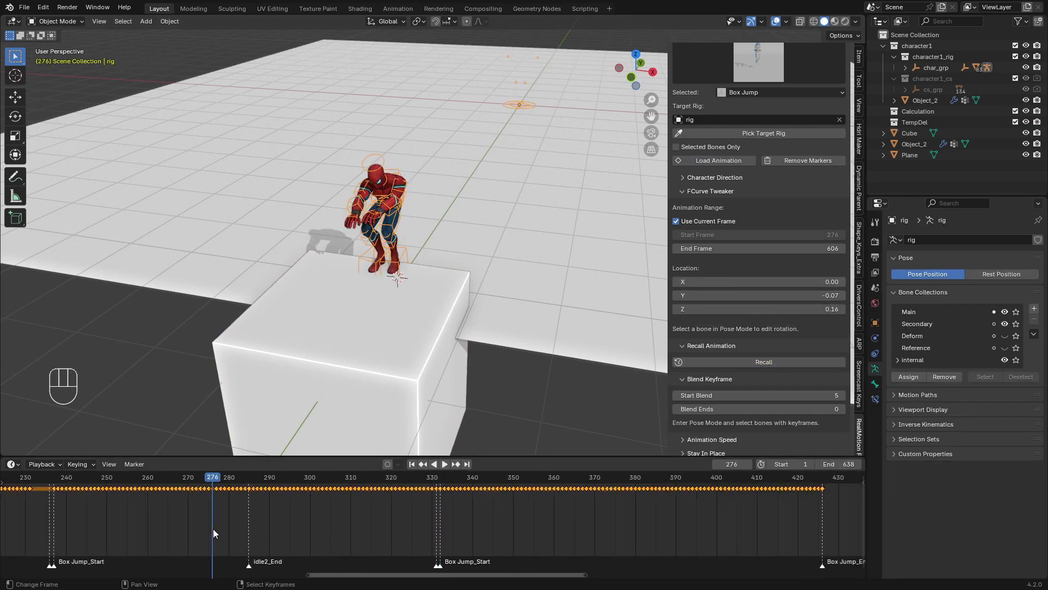
{"action": "key", "text": "space"}
{"action": "middle_click_drag", "start_coordinate": [366, 326], "coordinate": [385, 267]}
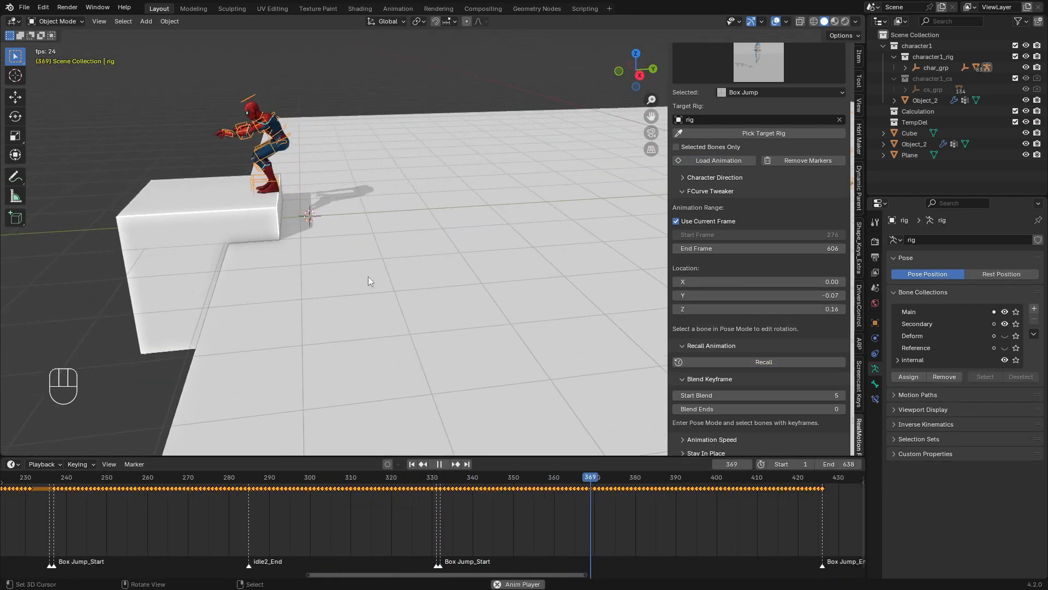
- Play the full animation chain from the first frame, viewing the jumps on the cube from different angles
{"action": "left_click", "coordinate": [413, 464]}
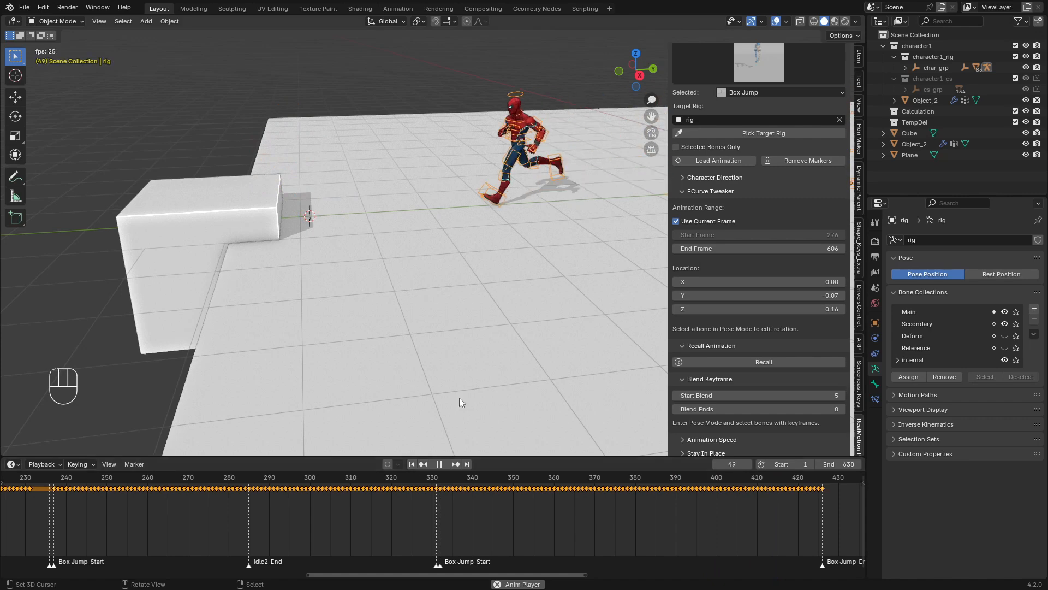
{"action": "scroll", "coordinate": [565, 503], "scroll_direction": "down", "scroll_amount": 6}
{"action": "middle_click_drag", "start_coordinate": [557, 519], "coordinate": [361, 528]}
{"action": "scroll", "coordinate": [306, 525], "scroll_direction": "down", "scroll_amount": 4}
{"action": "middle_click_drag", "start_coordinate": [295, 300], "coordinate": [369, 326]}
{"action": "scroll", "coordinate": [369, 325], "scroll_direction": "up", "scroll_amount": 3}
{"action": "middle_click_drag", "start_coordinate": [448, 257], "coordinate": [382, 284], "text": "shift"}
{"action": "scroll", "coordinate": [397, 279], "scroll_direction": "down", "scroll_amount": 2}
{"action": "scroll", "coordinate": [404, 277], "scroll_direction": "down", "scroll_amount": 3}
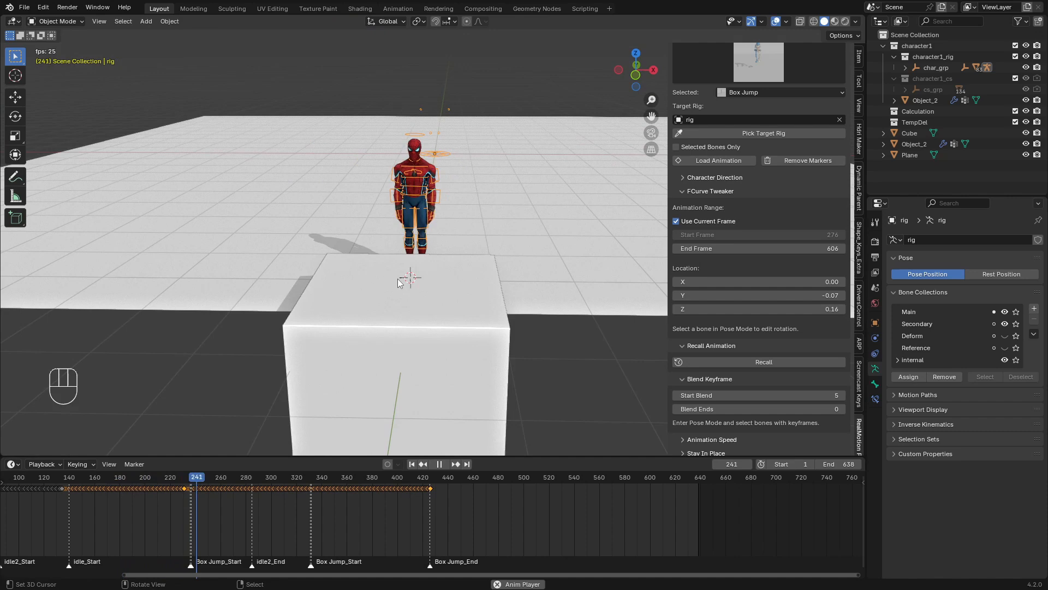
{"action": "middle_click_drag", "start_coordinate": [408, 274], "coordinate": [391, 264]}
{"action": "key", "text": "space"}
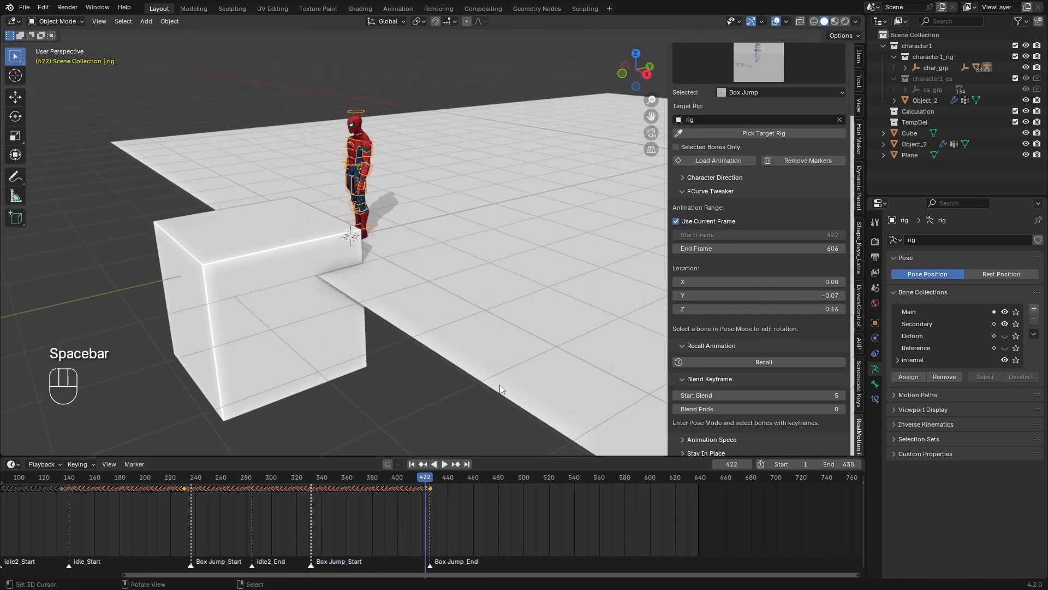
- Go to frame 427 after the second Box Jump and search the animation library for SHOOT
{"action": "scroll", "coordinate": [765, 112], "scroll_direction": "up", "scroll_amount": 5}
{"action": "left_click", "coordinate": [735, 67]}
{"action": "scroll", "coordinate": [425, 528], "scroll_direction": "up", "scroll_amount": 8}
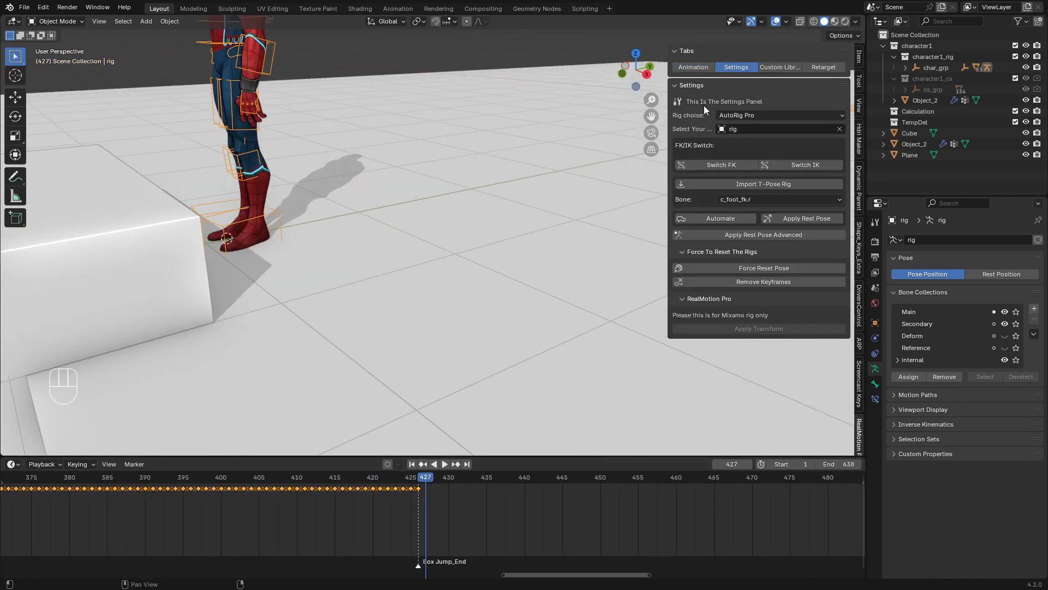
{"action": "left_click", "coordinate": [694, 67]}
{"action": "left_click", "coordinate": [734, 183]}
{"action": "left_click", "coordinate": [734, 170]}
{"action": "type", "text": "SHOOT"}
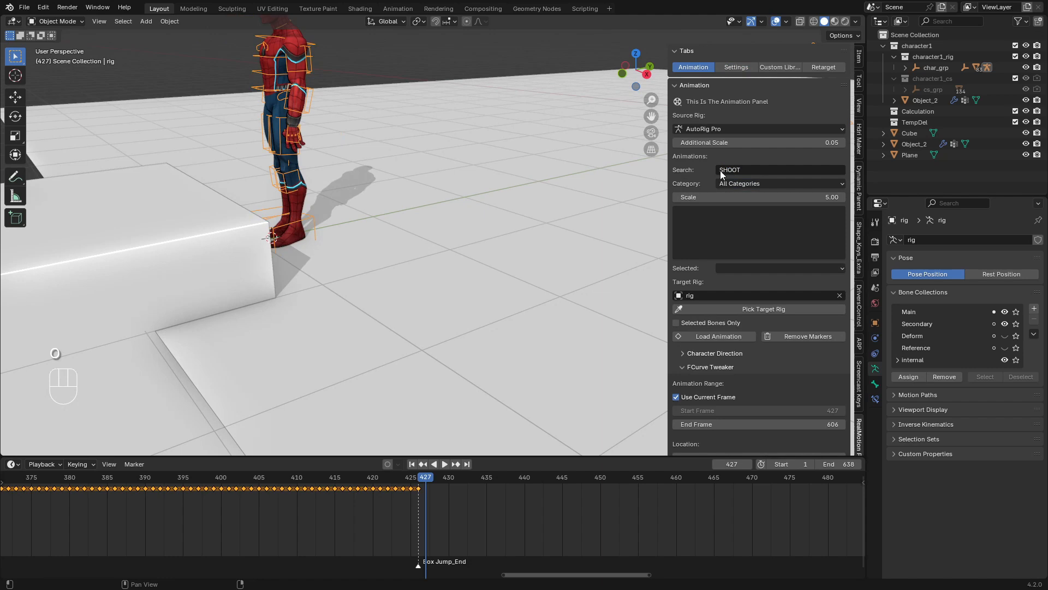
- Replace the animation library search text with PIS
{"action": "key", "text": "ctrl+BackSpace"}
{"action": "type", "text": "PSIT"}
{"action": "key", "text": "ctrl+a"}
{"action": "type", "text": "PIS"}
{"action": "key", "text": "Return"}
- Load the "pistol kneel to stand" animation at frame 427 and recall it to the second box jump's end position
{"action": "left_click", "coordinate": [748, 269]}
{"action": "left_click", "coordinate": [763, 304]}
{"action": "middle_click_drag", "start_coordinate": [330, 286], "coordinate": [345, 286]}
{"action": "left_click", "coordinate": [719, 351]}
{"action": "left_click", "coordinate": [710, 338]}
{"action": "scroll", "coordinate": [491, 291], "scroll_direction": "down", "scroll_amount": 6}
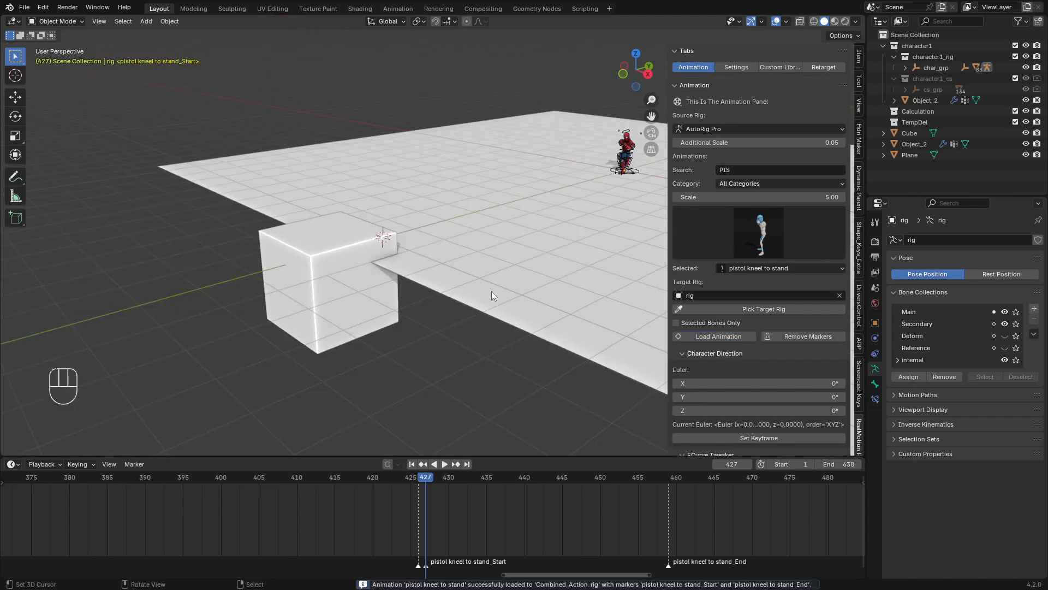
{"action": "scroll", "coordinate": [777, 355], "scroll_direction": "down", "scroll_amount": 10}
{"action": "left_click", "coordinate": [753, 365]}
- Set the loaded pistol animation's Y location to -0.56 in the FCurve Tweaker and play the transition
{"action": "scroll", "coordinate": [534, 310], "scroll_direction": "up", "scroll_amount": 2}
{"action": "middle_click_drag", "start_coordinate": [534, 306], "coordinate": [426, 266]}
{"action": "scroll", "coordinate": [426, 266], "scroll_direction": "up", "scroll_amount": 3}
{"action": "left_click_drag", "start_coordinate": [710, 298], "coordinate": [653, 298], "text": "shift"}
{"action": "scroll", "coordinate": [423, 503], "scroll_direction": "up", "scroll_amount": 2}
{"action": "key", "text": "space"}
{"action": "key", "text": "space"}
{"action": "key", "text": "space"}
{"action": "key", "text": "space"}
- Load "pistol stand to kneel" at frame 427 instead, recall it to the jump's end position and play it
{"action": "scroll", "coordinate": [762, 183], "scroll_direction": "up", "scroll_amount": 10}
{"action": "left_click", "coordinate": [749, 224]}
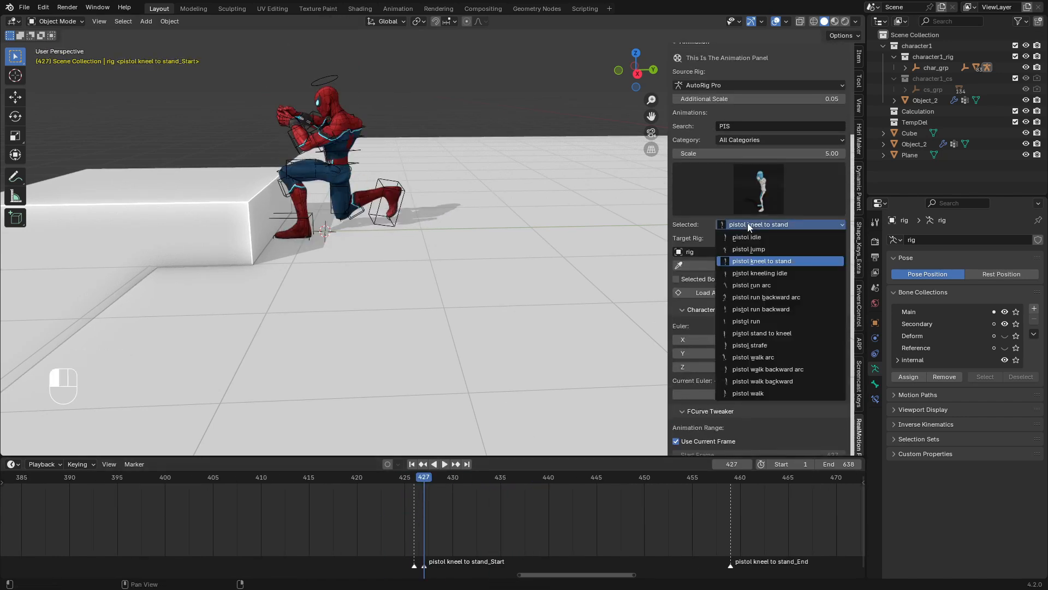
{"action": "left_click", "coordinate": [759, 273]}
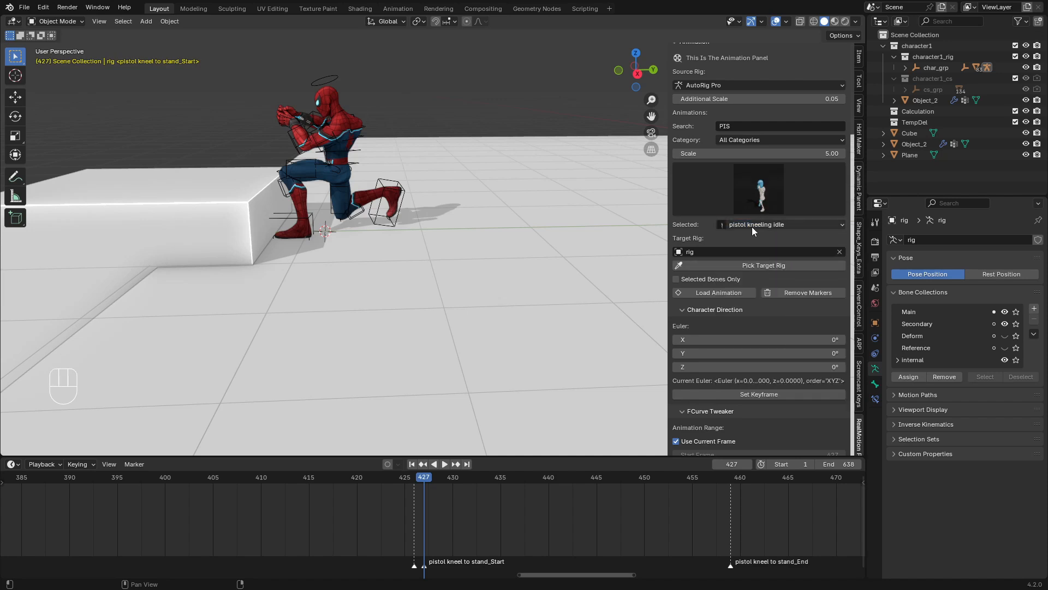
{"action": "left_click", "coordinate": [751, 228]}
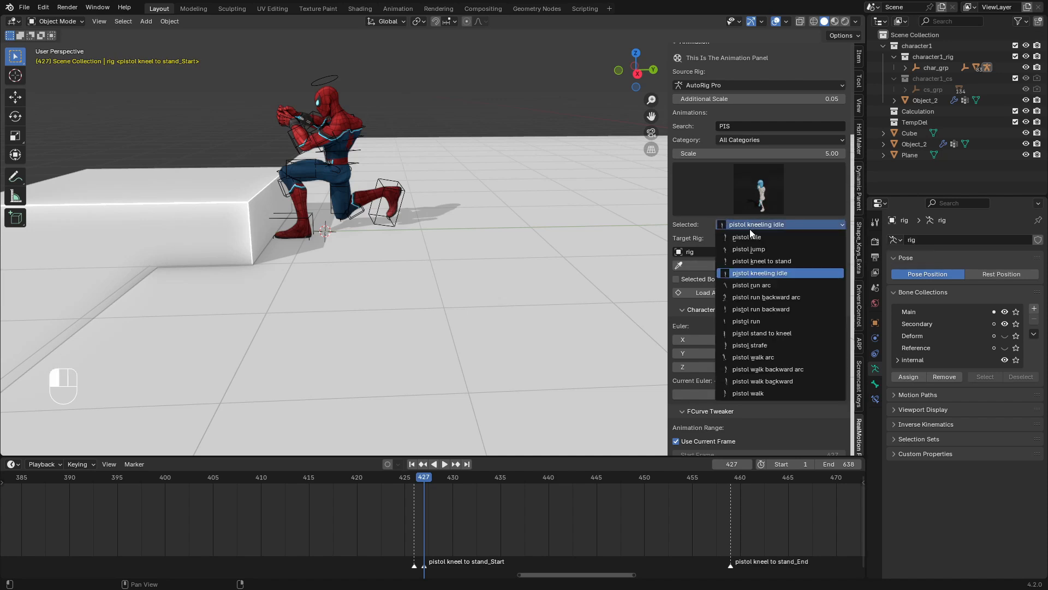
{"action": "left_click", "coordinate": [754, 332]}
{"action": "left_click", "coordinate": [700, 291]}
{"action": "scroll", "coordinate": [738, 437], "scroll_direction": "down", "scroll_amount": 10}
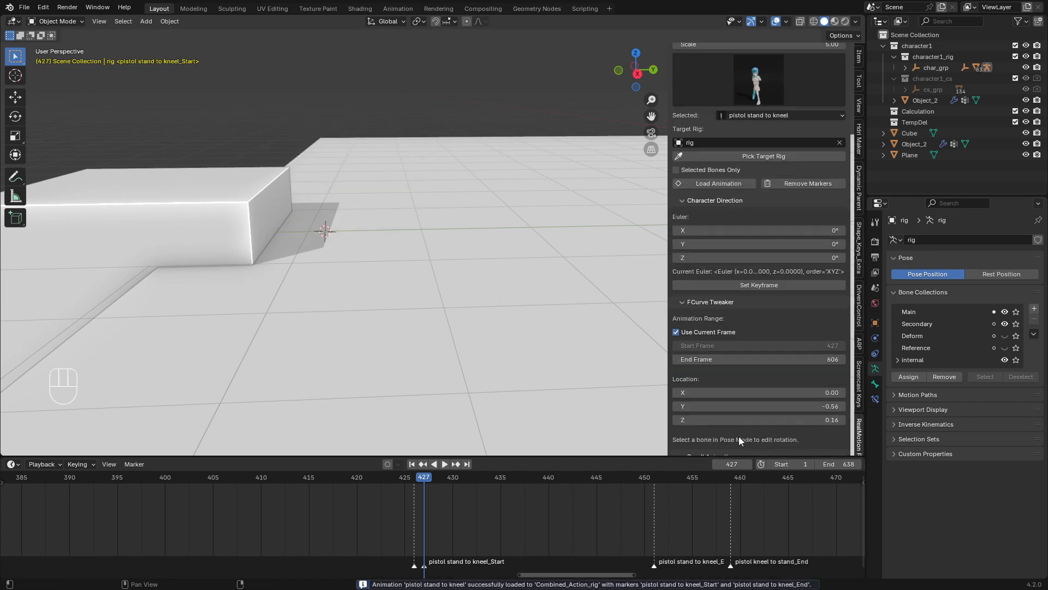
{"action": "left_click", "coordinate": [385, 506]}
{"action": "key", "text": "space"}
{"action": "key", "text": "space"}
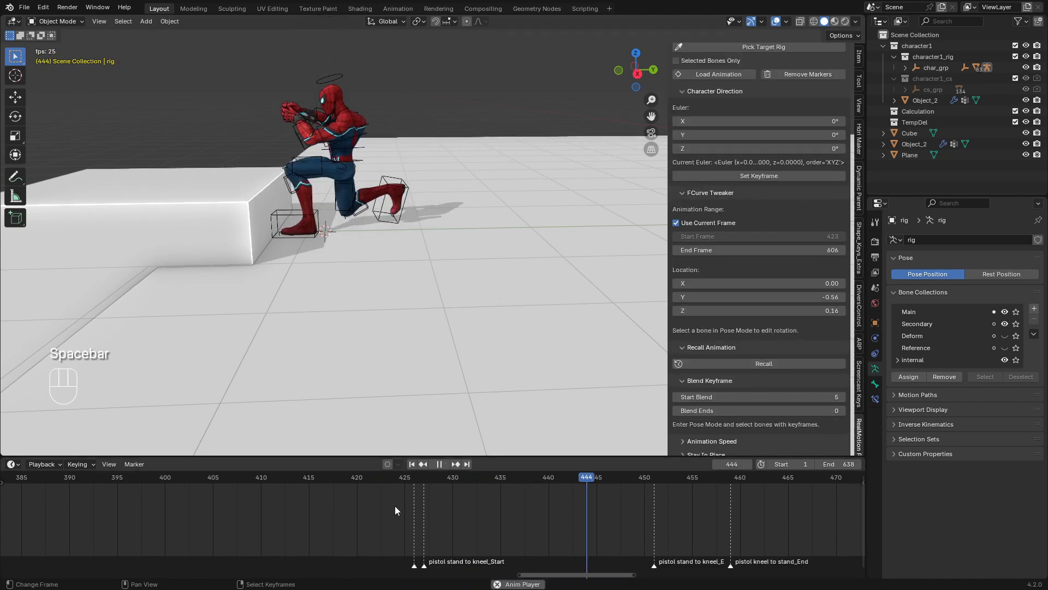
- Set the "pistol stand to kneel" animation's Y location to -0.59 in the FCurve Tweaker, checking the feet from a low view
{"action": "middle_click_drag", "start_coordinate": [376, 345], "coordinate": [372, 321]}
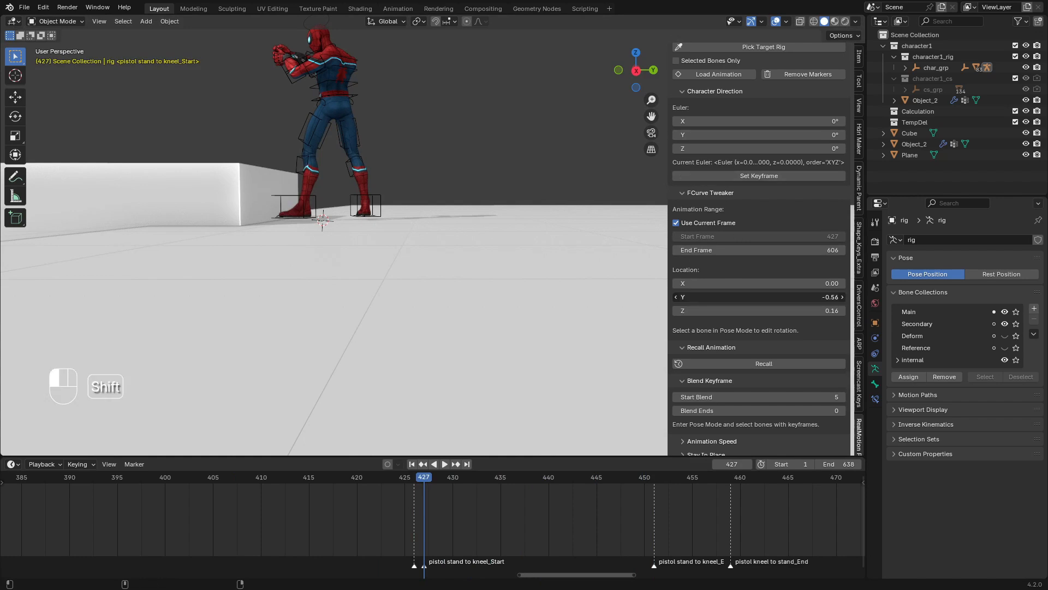
{"action": "left_click_drag", "start_coordinate": [726, 296], "coordinate": [713, 296], "text": "shift"}
{"action": "scroll", "coordinate": [747, 414], "scroll_direction": "down", "scroll_amount": 2}
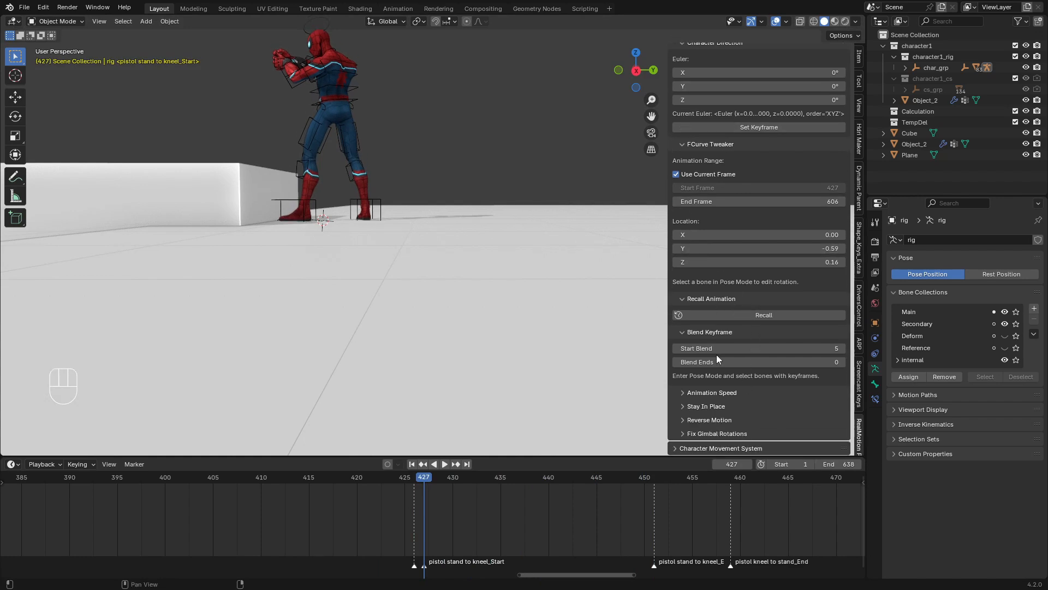
- Select all rig bones in Pose Mode and blend the keyframes at frame 427 with a start blend of 5
{"action": "key", "text": "ctrl+Tab"}
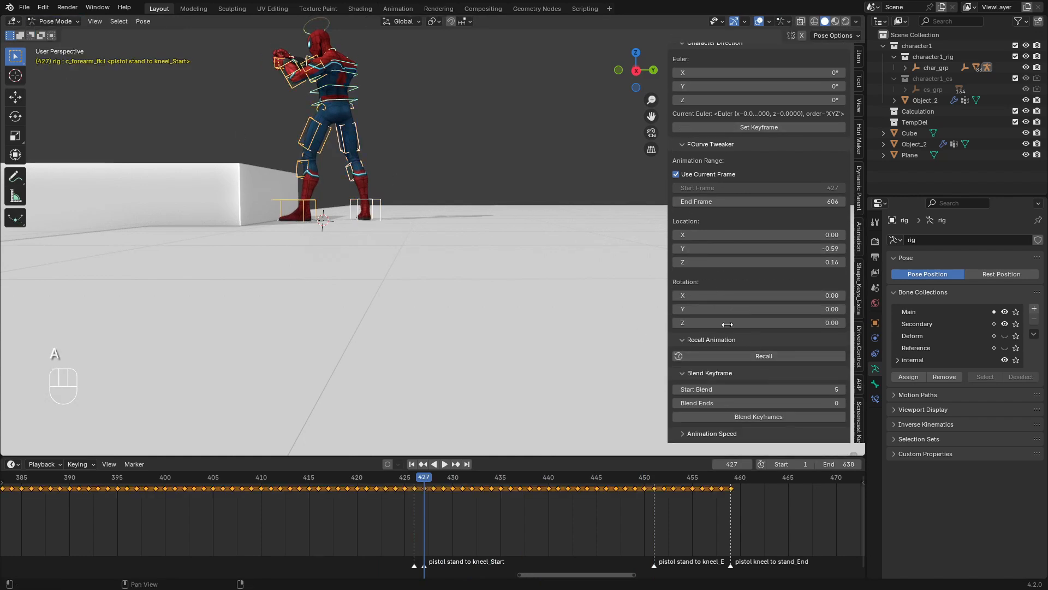
{"action": "scroll", "coordinate": [738, 336], "scroll_direction": "down", "scroll_amount": 2}
{"action": "left_click", "coordinate": [730, 365]}
{"action": "key", "text": "space"}
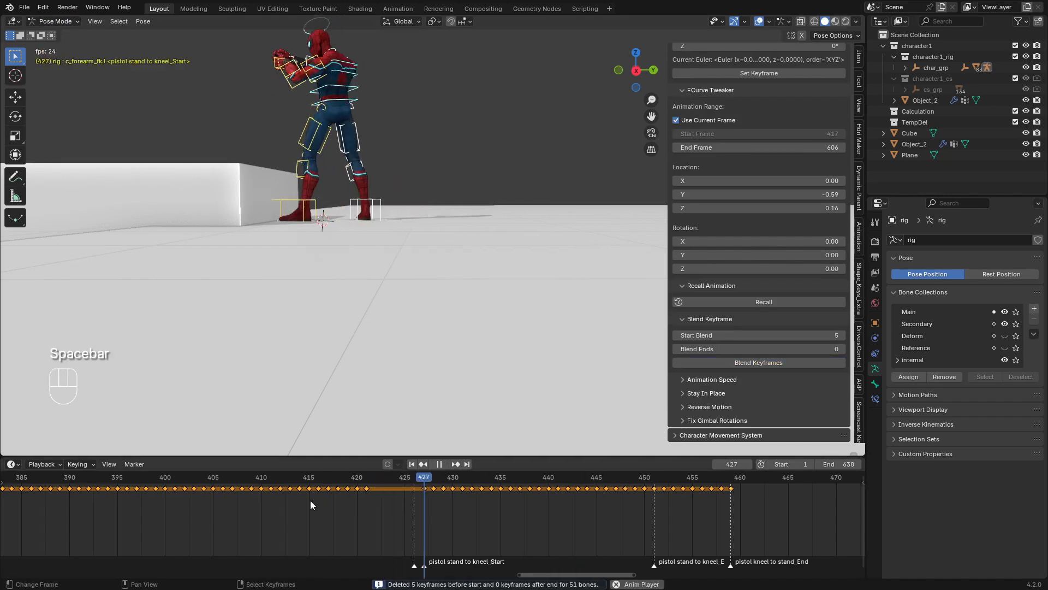
{"action": "key", "text": "space"}
- Set the FCurve Tweaker's end frame to 1006 and play the blended transition
{"action": "left_click_drag", "start_coordinate": [749, 147], "coordinate": [819, 147]}
{"action": "key", "text": "space"}
{"action": "key", "text": "space"}
- Delete the leftover "pistol kneel to stand" keyframes after the end of "pistol stand to kneel"
{"action": "left_click_drag", "start_coordinate": [655, 505], "coordinate": [746, 520]}
{"action": "key", "text": "b"}
{"action": "key", "text": "x"}
{"action": "left_click", "coordinate": [716, 541]}
{"action": "left_click", "coordinate": [558, 499]}
- Scrub and play the transition from the box jump into the kneeling pistol pose
{"action": "key", "text": "space"}
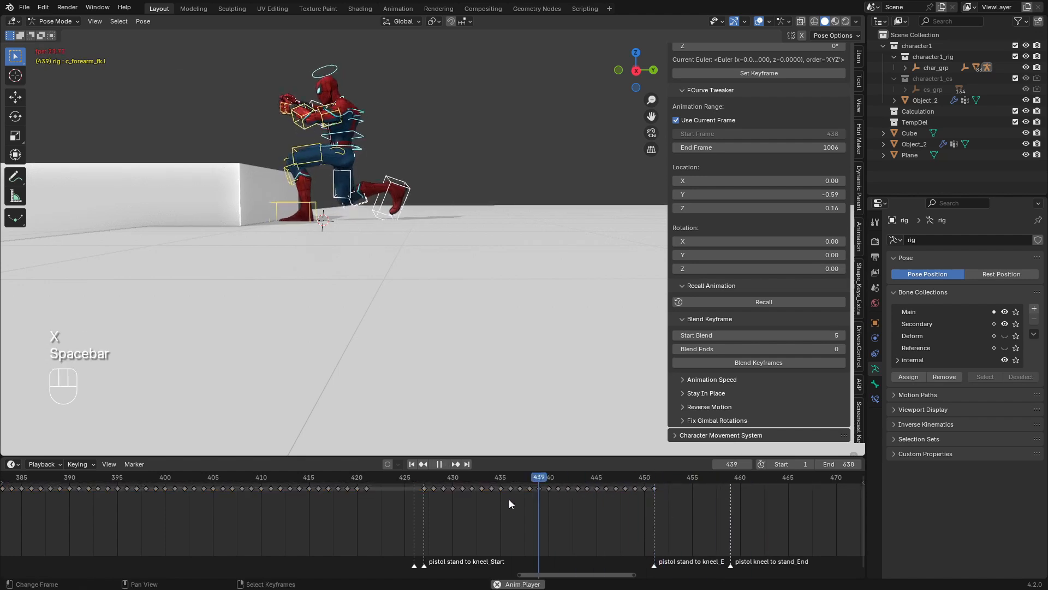
{"action": "key", "text": "space"}
{"action": "left_click", "coordinate": [422, 499]}
{"action": "left_click_drag", "start_coordinate": [422, 499], "coordinate": [546, 508]}
{"action": "right_click", "coordinate": [599, 491]}
{"action": "key", "text": "x"}
{"action": "left_click", "coordinate": [599, 493]}
{"action": "key", "text": "space"}
{"action": "left_click", "coordinate": [196, 514]}
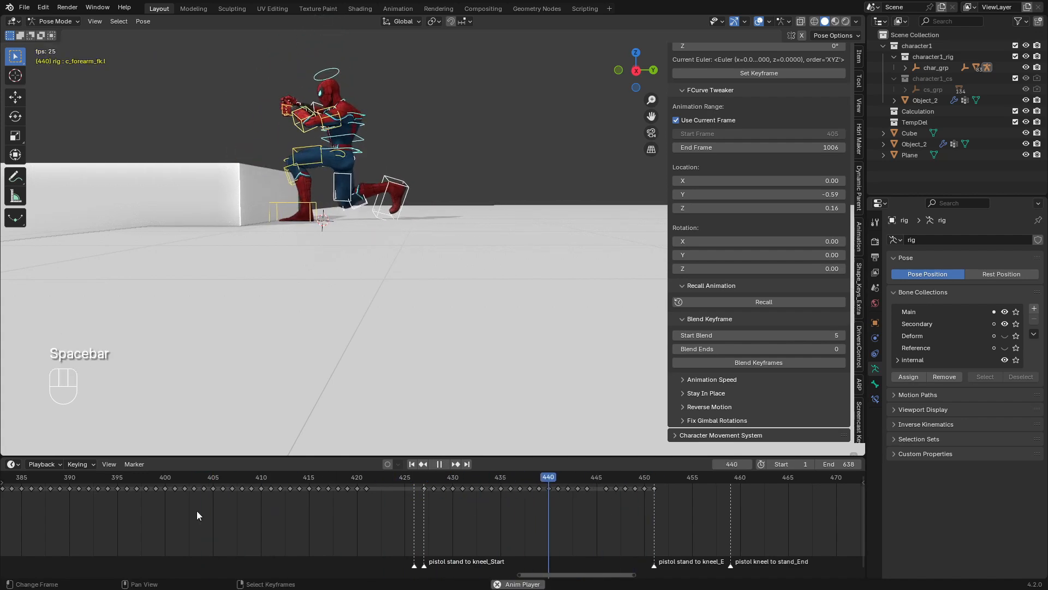
{"action": "key", "text": "space"}
- Load "pistol kneel to stand" at frame 452 and recall it so it continues from the kneeling pose
{"action": "left_click", "coordinate": [662, 493]}
{"action": "scroll", "coordinate": [729, 188], "scroll_direction": "up", "scroll_amount": 10}
{"action": "left_click", "coordinate": [731, 166]}
{"action": "left_click", "coordinate": [747, 202]}
{"action": "scroll", "coordinate": [731, 284], "scroll_direction": "down", "scroll_amount": 5}
{"action": "scroll", "coordinate": [718, 301], "scroll_direction": "up", "scroll_amount": 7}
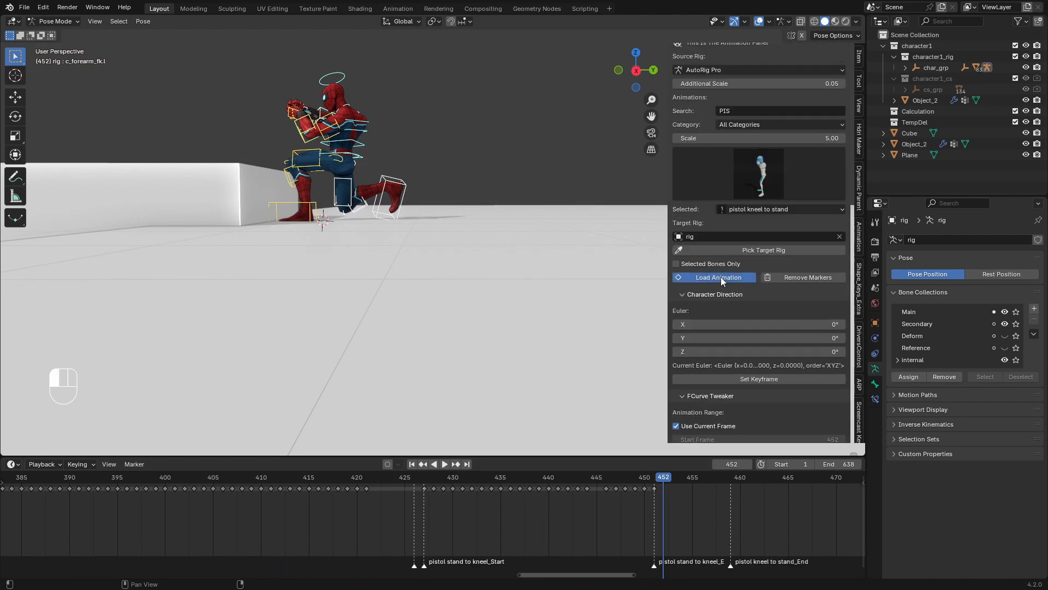
{"action": "left_click", "coordinate": [721, 277]}
{"action": "scroll", "coordinate": [710, 333], "scroll_direction": "down", "scroll_amount": 9}
{"action": "left_click", "coordinate": [726, 412]}
- Play the chain from the box jump through the kneel and back to standing
{"action": "key", "text": "space"}
{"action": "scroll", "coordinate": [540, 481], "scroll_direction": "down", "scroll_amount": 4}
{"action": "middle_click_drag", "start_coordinate": [305, 350], "coordinate": [384, 284]}
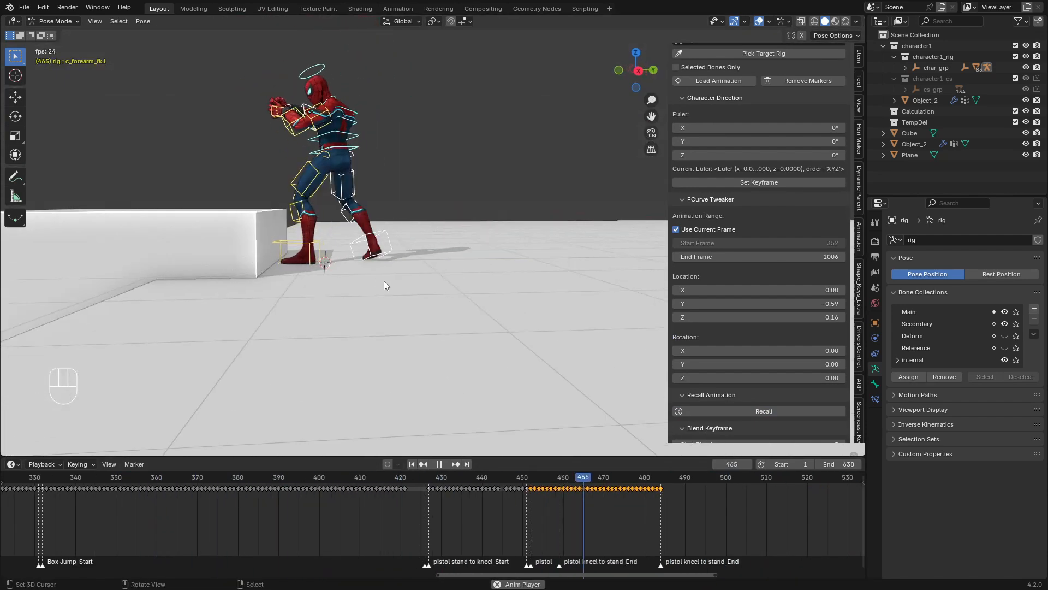
{"action": "key", "text": "space"}
- With the playhead at frame 485, search the animation library for WALK
{"action": "scroll", "coordinate": [491, 481], "scroll_direction": "up", "scroll_amount": 2}
{"action": "scroll", "coordinate": [745, 177], "scroll_direction": "up", "scroll_amount": 10}
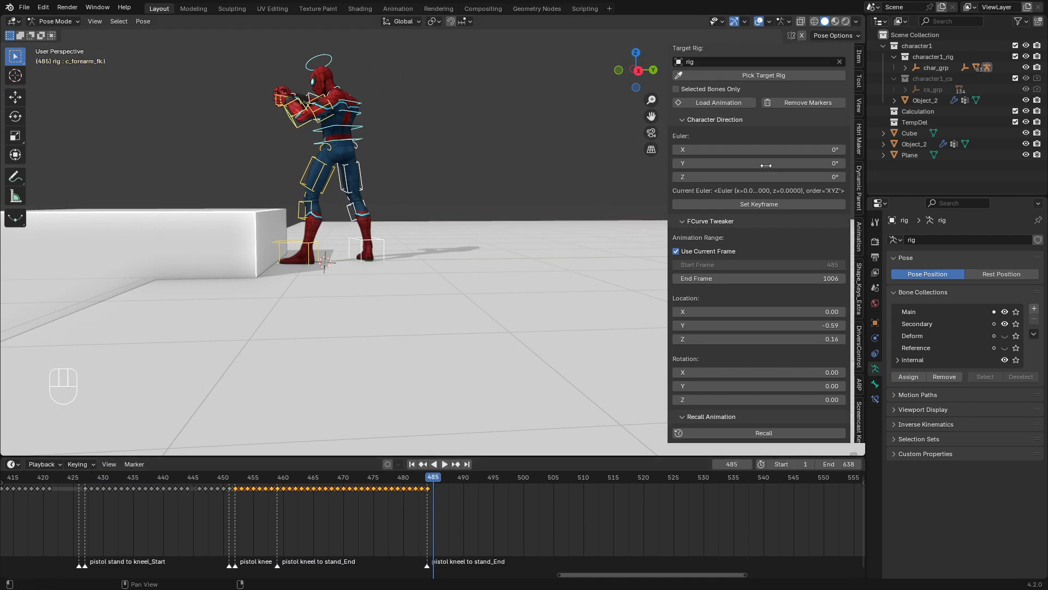
{"action": "left_click", "coordinate": [746, 172]}
{"action": "type", "text": "WALK"}
{"action": "key", "text": "Return"}
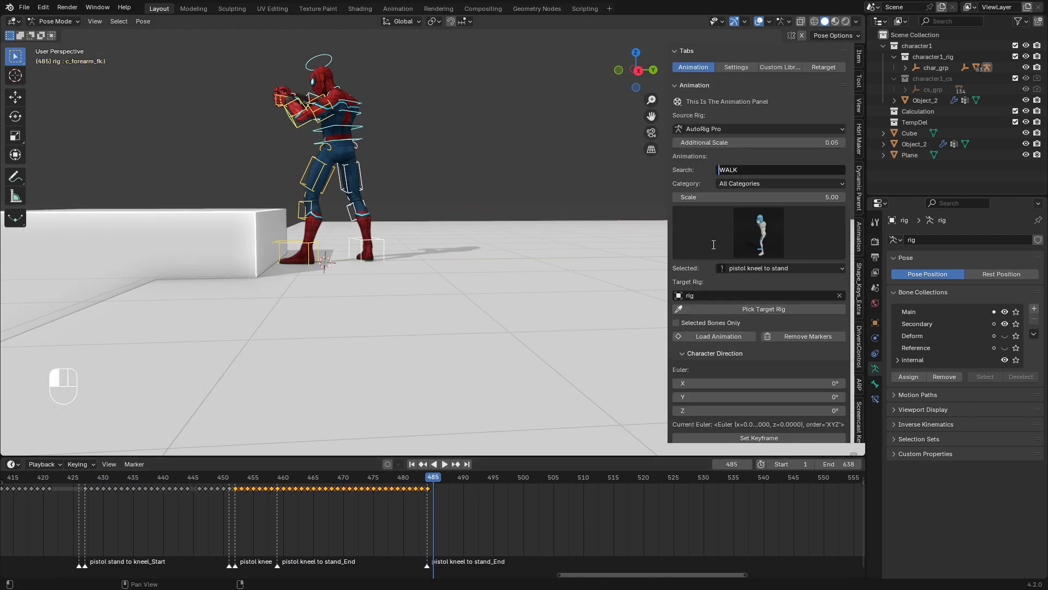
- Load "pistol walk backward" at frame 485, recall it to the standing pistol pose and play it
{"action": "left_click", "coordinate": [781, 268]}
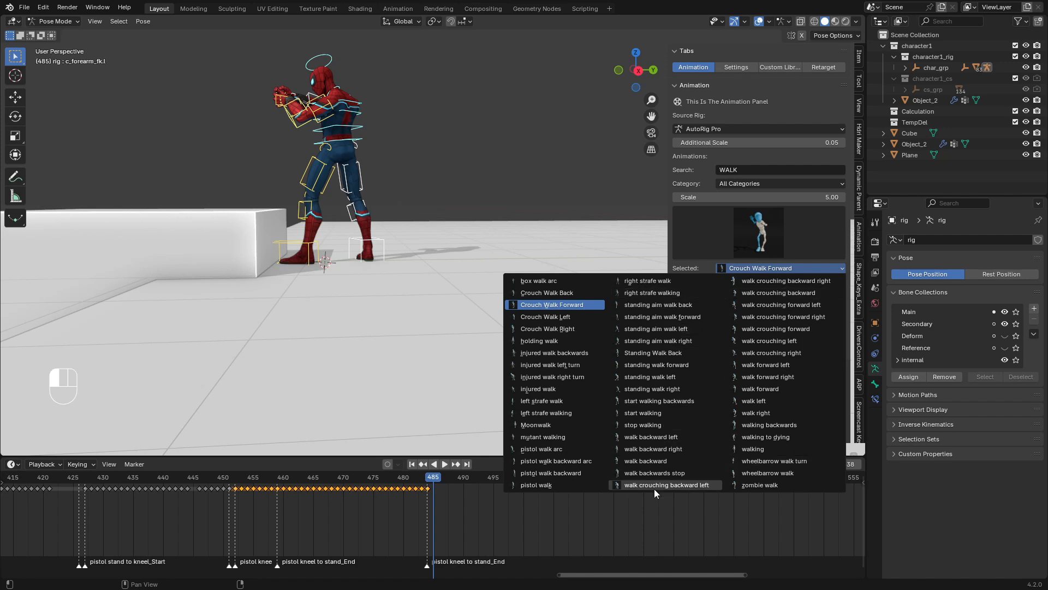
{"action": "left_click", "coordinate": [550, 473]}
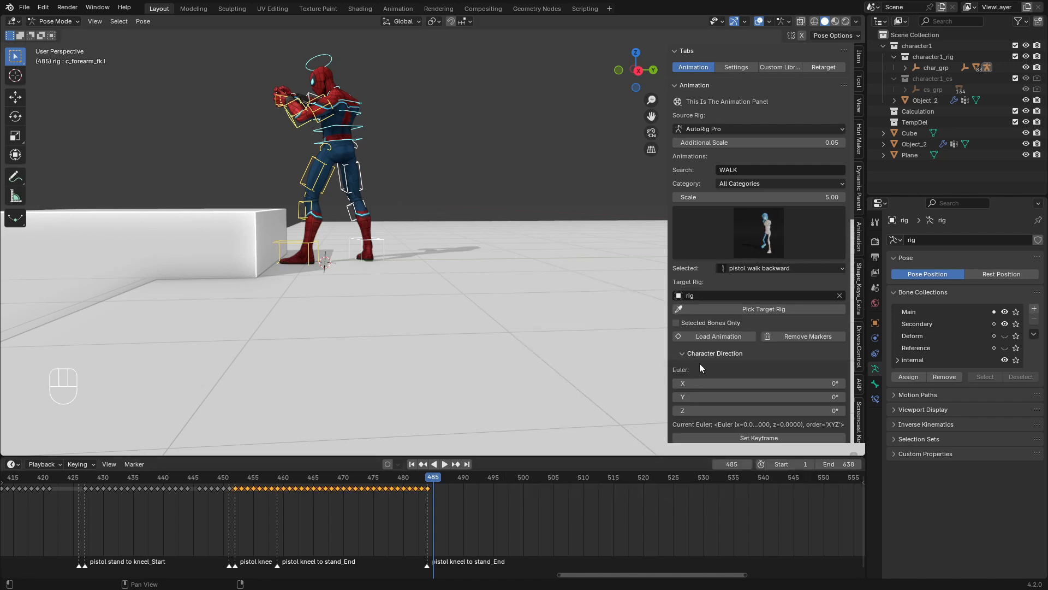
{"action": "left_click", "coordinate": [709, 334]}
{"action": "scroll", "coordinate": [704, 344], "scroll_direction": "down", "scroll_amount": 10}
{"action": "scroll", "coordinate": [755, 404], "scroll_direction": "down", "scroll_amount": 3}
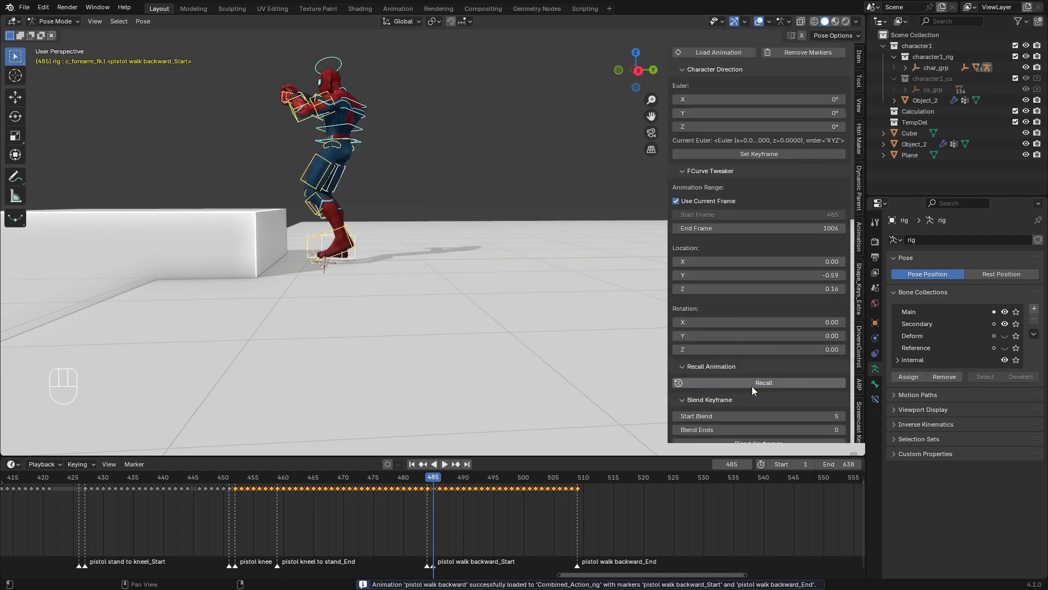
{"action": "key", "text": "space"}
{"action": "key", "text": "space"}
{"action": "left_click", "coordinate": [432, 495]}
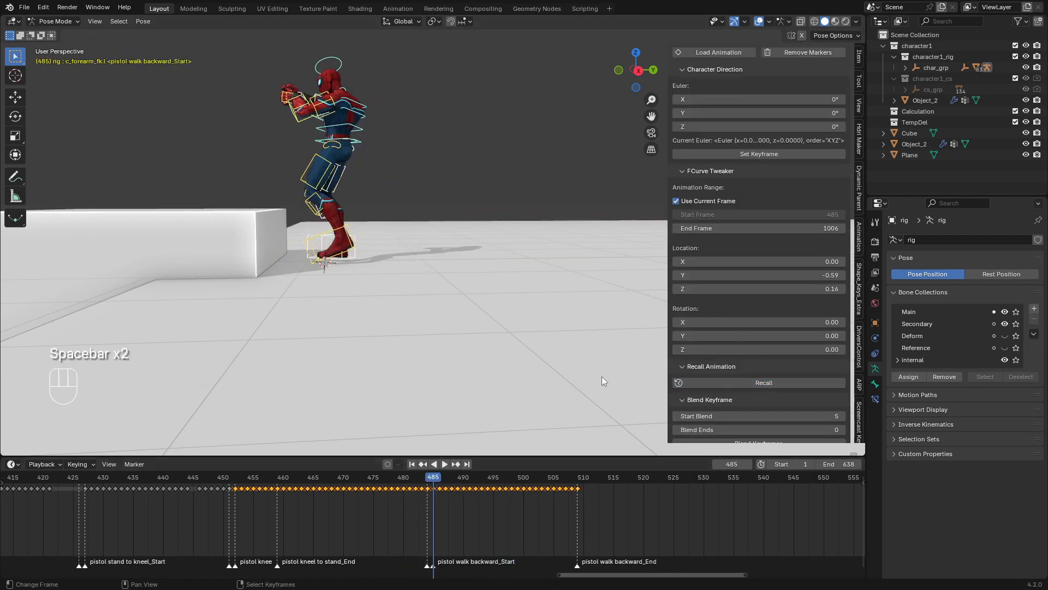
- Blend the keyframes at the start of "pistol walk backward" with a start blend of 5 and set its Y location to -0.64
{"action": "scroll", "coordinate": [738, 383], "scroll_direction": "down", "scroll_amount": 3}
{"action": "left_click", "coordinate": [767, 362]}
{"action": "middle_click_drag", "start_coordinate": [407, 348], "coordinate": [390, 338]}
{"action": "scroll", "coordinate": [389, 338], "scroll_direction": "up", "scroll_amount": 1}
{"action": "left_click", "coordinate": [430, 492]}
{"action": "key", "text": "space"}
{"action": "left_click_drag", "start_coordinate": [716, 194], "coordinate": [688, 194], "text": "shift"}
{"action": "left_click", "coordinate": [361, 492]}
{"action": "key", "text": "space"}
- Play the full animation chain from the first frame through the backward pistol walk
{"action": "scroll", "coordinate": [470, 411], "scroll_direction": "down", "scroll_amount": 2}
{"action": "left_click", "coordinate": [217, 492]}
{"action": "middle_click_drag", "start_coordinate": [460, 277], "coordinate": [395, 339]}
{"action": "key", "text": "space"}
{"action": "left_click", "coordinate": [412, 464]}
{"action": "key", "text": "space"}
{"action": "scroll", "coordinate": [497, 285], "scroll_direction": "down", "scroll_amount": 4}
{"action": "scroll", "coordinate": [383, 518], "scroll_direction": "down", "scroll_amount": 5}
{"action": "scroll", "coordinate": [383, 295], "scroll_direction": "up", "scroll_amount": 1}
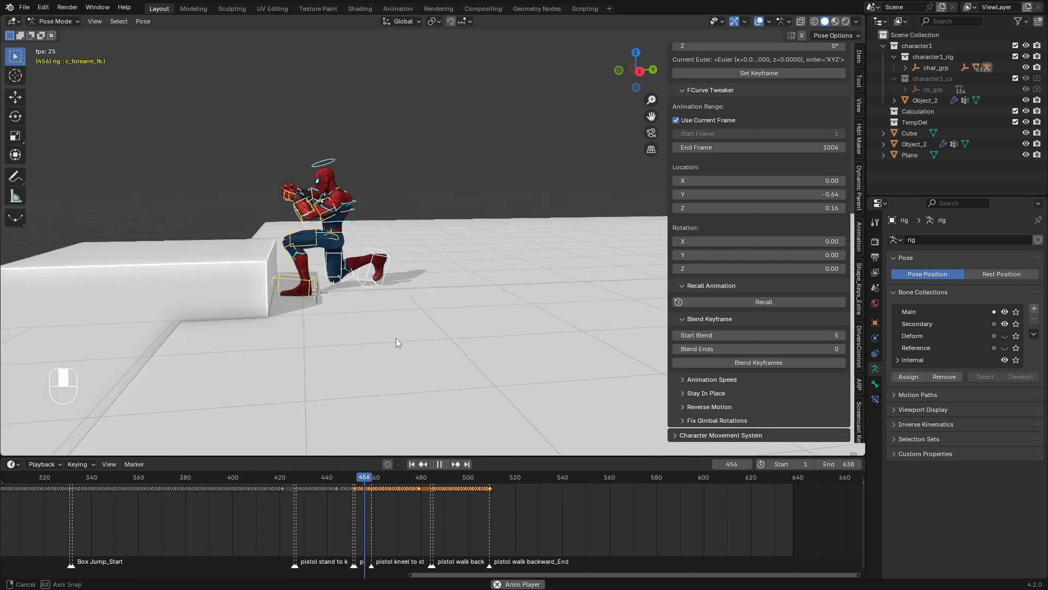
{"action": "key", "text": "space"}
- Force-reset the rig's pose and remove all its keyframes in the RealMotion settings, and frame the rig in the view
{"action": "scroll", "coordinate": [496, 508], "scroll_direction": "up", "scroll_amount": 3}
{"action": "scroll", "coordinate": [758, 119], "scroll_direction": "up", "scroll_amount": 10}
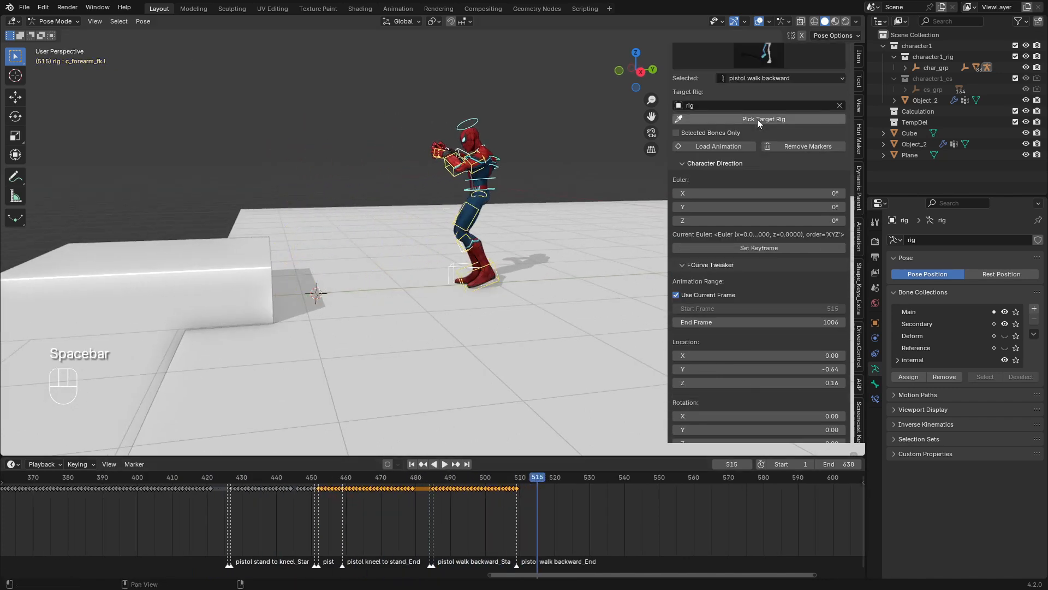
{"action": "left_click", "coordinate": [730, 69]}
{"action": "left_click", "coordinate": [740, 269]}
{"action": "key", "text": "KP_Decimal"}
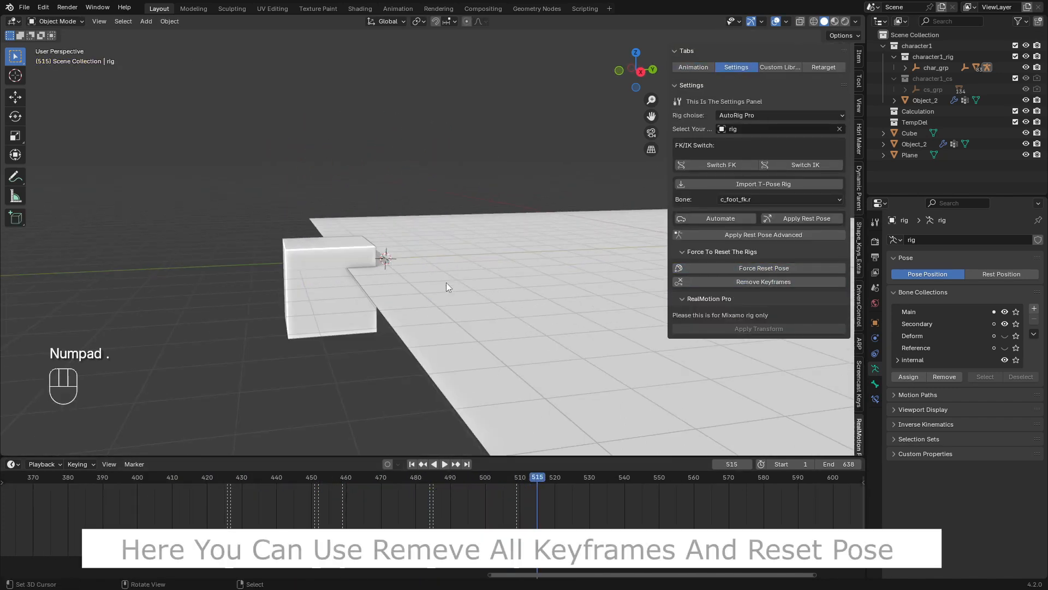
{"action": "key", "text": "KP_Decimal"}
- Remove all animation markers from the timeline and return to frame 1 with the rig framed
{"action": "left_click", "coordinate": [693, 66]}
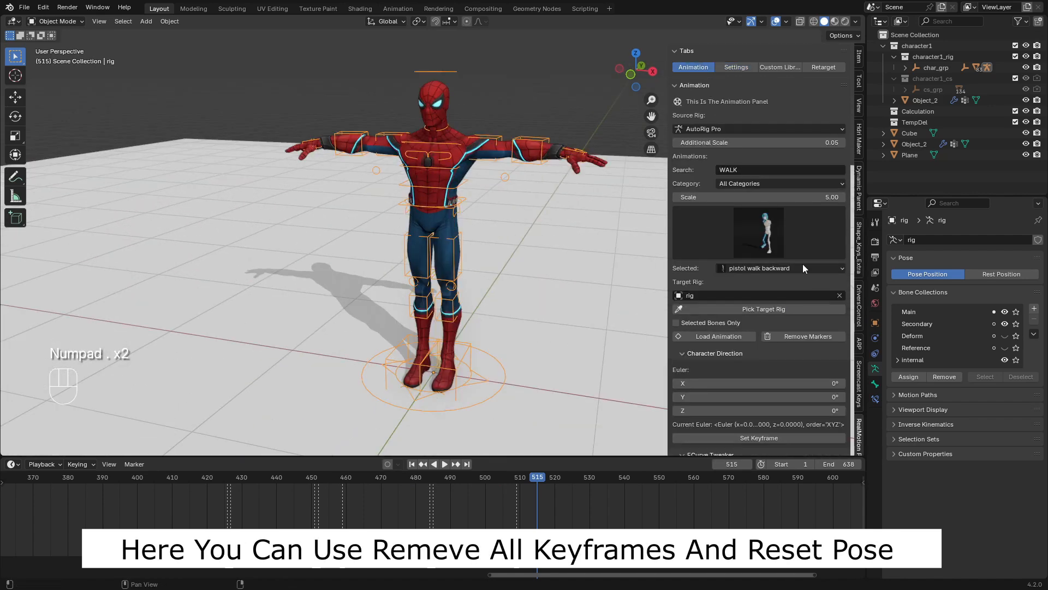
{"action": "left_click", "coordinate": [780, 336]}
{"action": "scroll", "coordinate": [437, 431], "scroll_direction": "down", "scroll_amount": 5}
{"action": "left_click", "coordinate": [412, 465]}
{"action": "scroll", "coordinate": [350, 426], "scroll_direction": "down", "scroll_amount": 7}
{"action": "scroll", "coordinate": [156, 491], "scroll_direction": "down", "scroll_amount": 4}
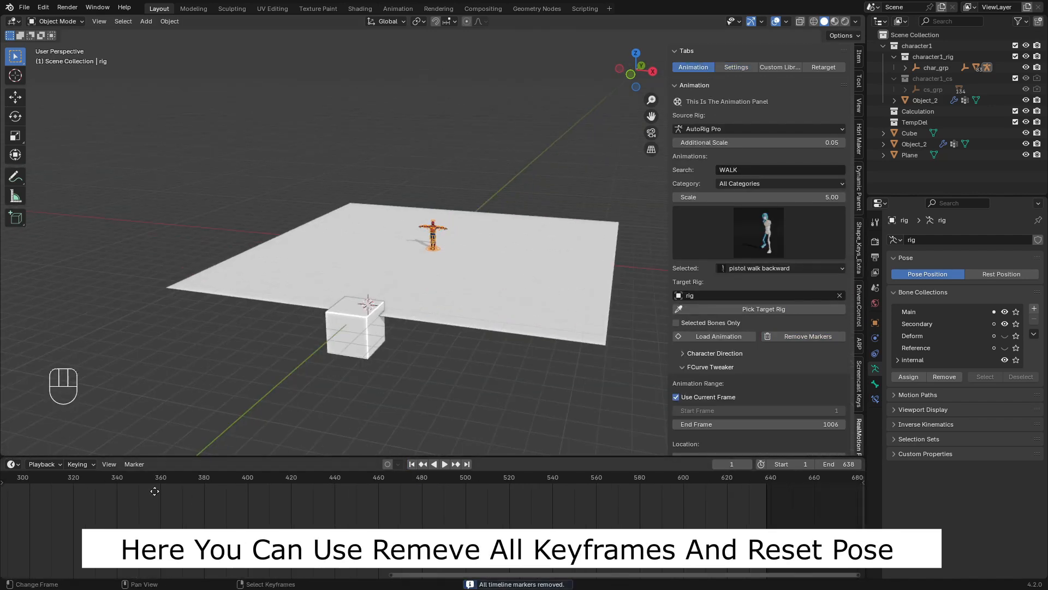
{"action": "middle_click_drag", "start_coordinate": [155, 491], "coordinate": [513, 497]}
{"action": "scroll", "coordinate": [299, 506], "scroll_direction": "down", "scroll_amount": 7}
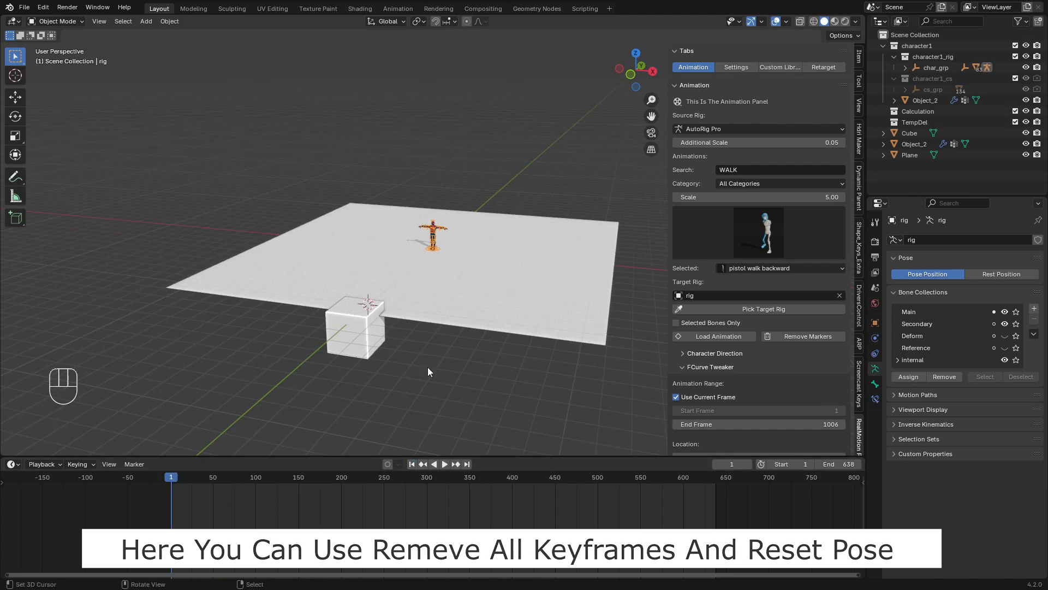
{"action": "key", "text": "KP_Decimal"}
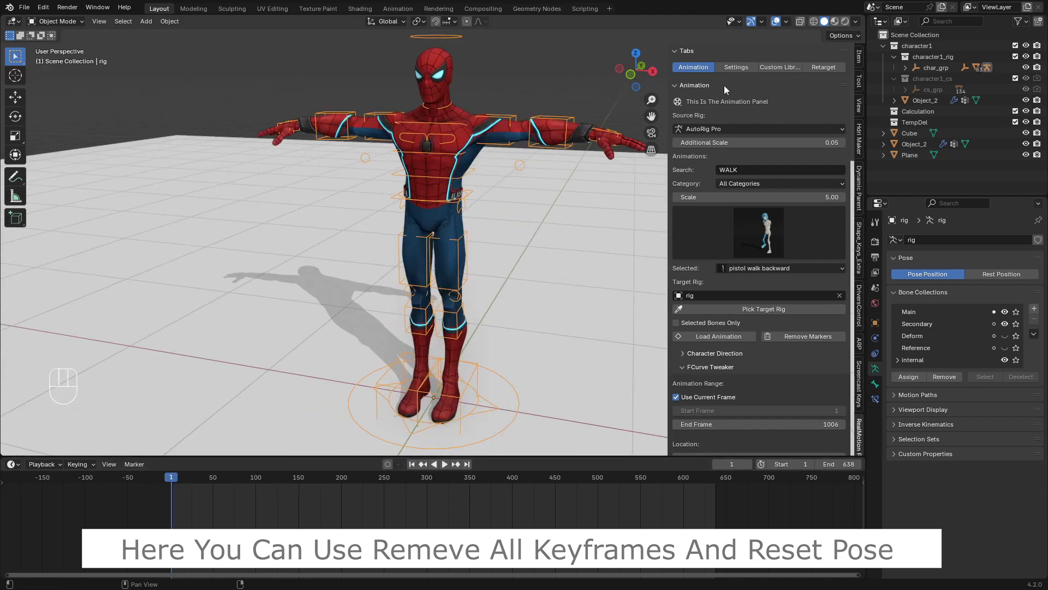
- Choose "walking" from the WALK animations and load it onto the rig at frame 1
{"action": "left_click", "coordinate": [740, 172]}
{"action": "key", "text": "Return"}
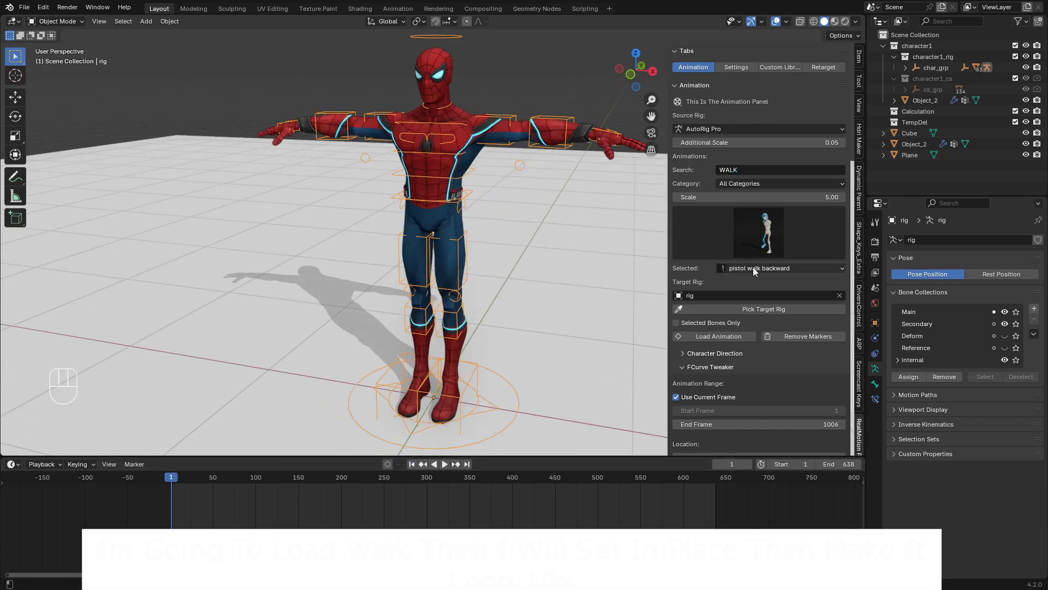
{"action": "left_click", "coordinate": [780, 268]}
{"action": "left_click", "coordinate": [760, 453]}
{"action": "left_click", "coordinate": [711, 336]}
- Play the loaded walking animation from the start in a side view
{"action": "middle_click_drag", "start_coordinate": [229, 513], "coordinate": [446, 514]}
{"action": "left_click", "coordinate": [484, 355]}
{"action": "scroll", "coordinate": [432, 496], "scroll_direction": "up", "scroll_amount": 7}
{"action": "left_click", "coordinate": [269, 477]}
{"action": "middle_click_drag", "start_coordinate": [382, 273], "coordinate": [278, 251]}
{"action": "scroll", "coordinate": [279, 251], "scroll_direction": "down", "scroll_amount": 4}
{"action": "key", "text": "space"}
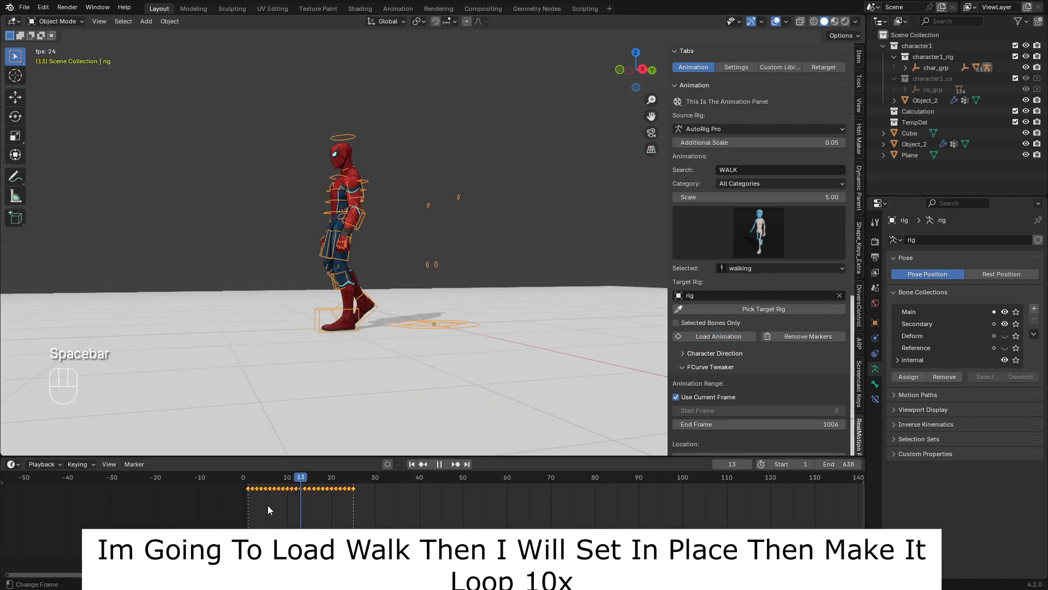
{"action": "key", "text": "space"}
- Set the FCurve Tweaker's end frame to 25 and return the playhead to frame 1
{"action": "scroll", "coordinate": [750, 328], "scroll_direction": "down", "scroll_amount": 4}
{"action": "scroll", "coordinate": [751, 329], "scroll_direction": "down", "scroll_amount": 5}
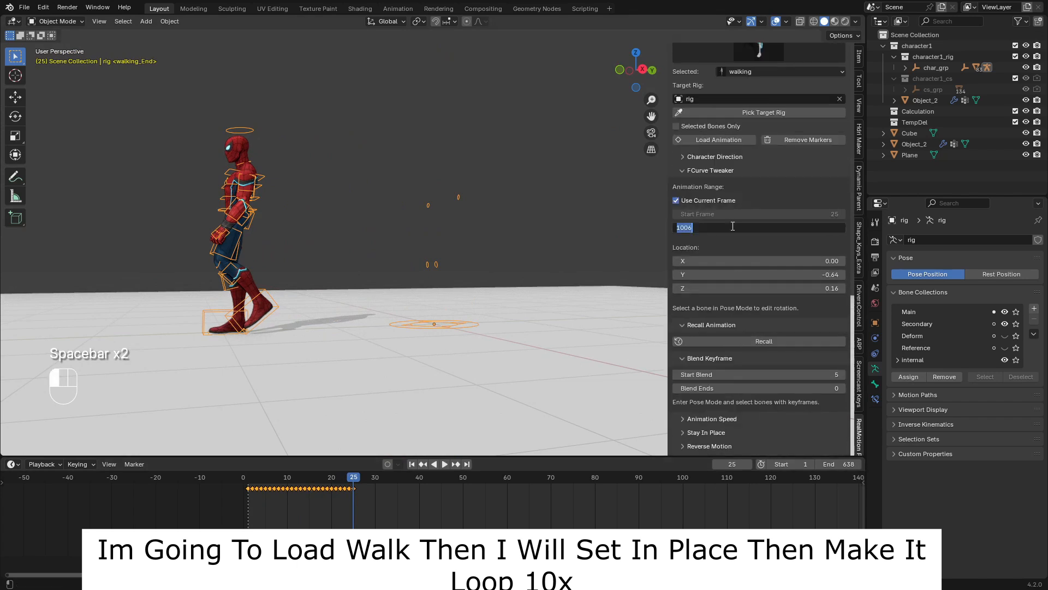
{"action": "left_click_drag", "start_coordinate": [329, 511], "coordinate": [248, 499]}
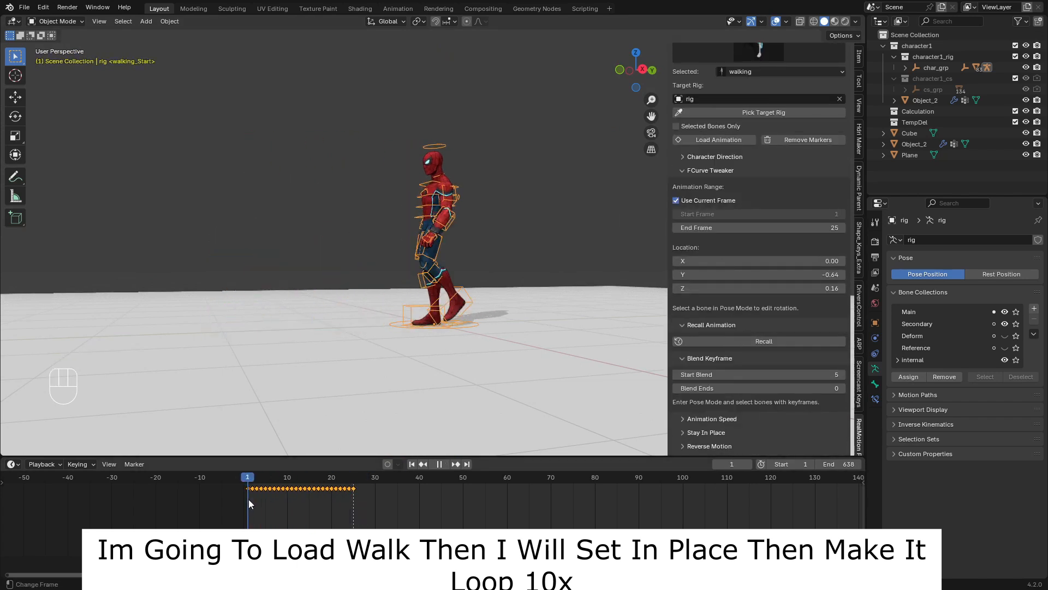
- Apply Stay In Place to the walk on the X and Z location axes and scrub through the cycle
{"action": "scroll", "coordinate": [753, 368], "scroll_direction": "down", "scroll_amount": 1}
{"action": "left_click", "coordinate": [706, 407]}
{"action": "scroll", "coordinate": [706, 407], "scroll_direction": "down", "scroll_amount": 4}
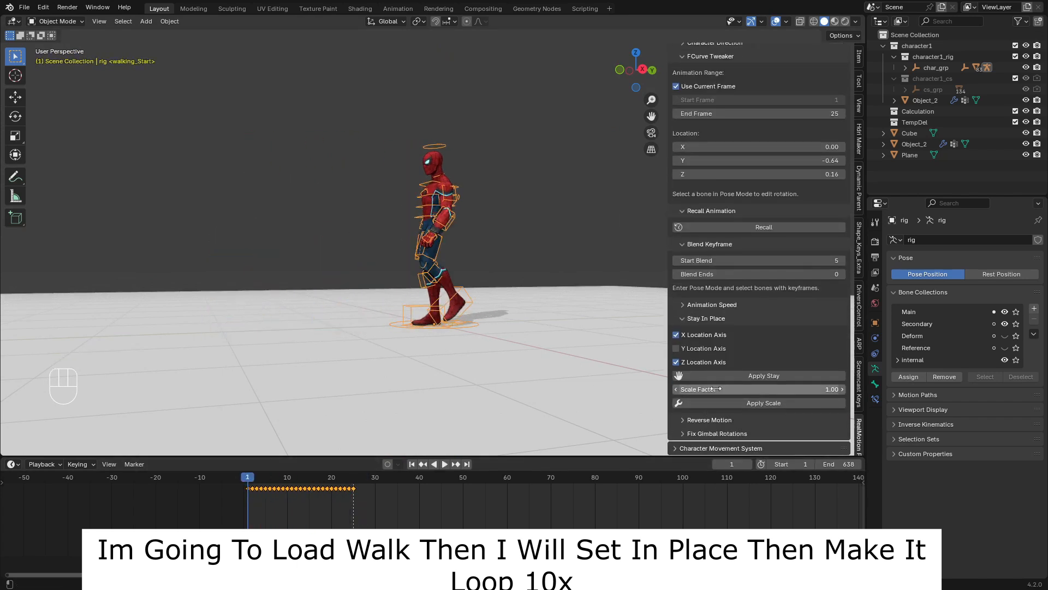
{"action": "key", "text": "space"}
{"action": "left_click_drag", "start_coordinate": [241, 495], "coordinate": [350, 500]}
- Apply an Animation Repeat of 20 to the walk in the Character Movement System, from frame 1 to frame 24
{"action": "scroll", "coordinate": [727, 170], "scroll_direction": "up", "scroll_amount": 12}
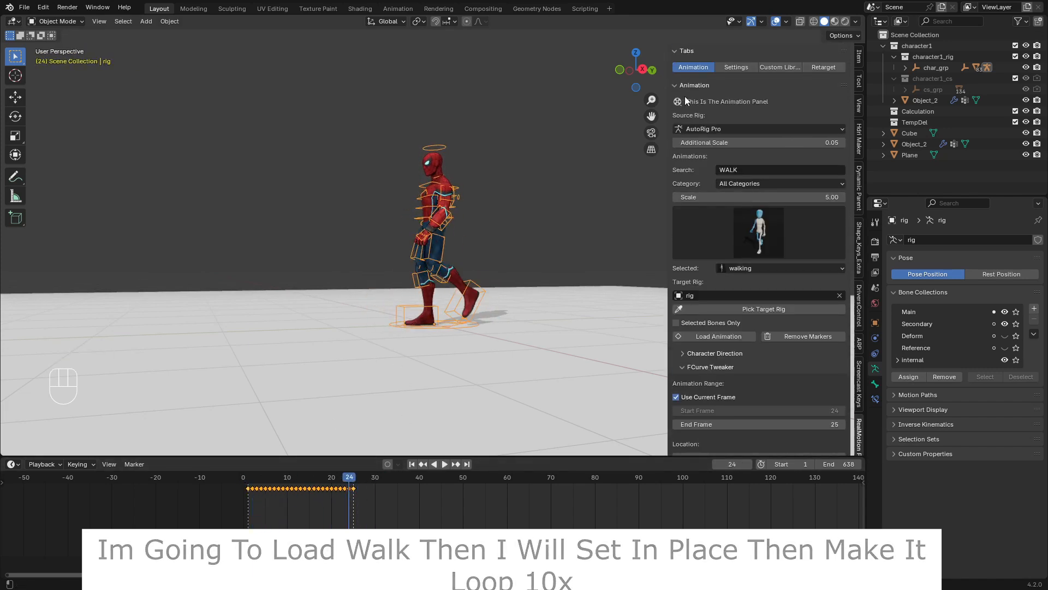
{"action": "left_click", "coordinate": [685, 96]}
{"action": "left_click", "coordinate": [686, 110]}
{"action": "scroll", "coordinate": [802, 340], "scroll_direction": "down", "scroll_amount": 3}
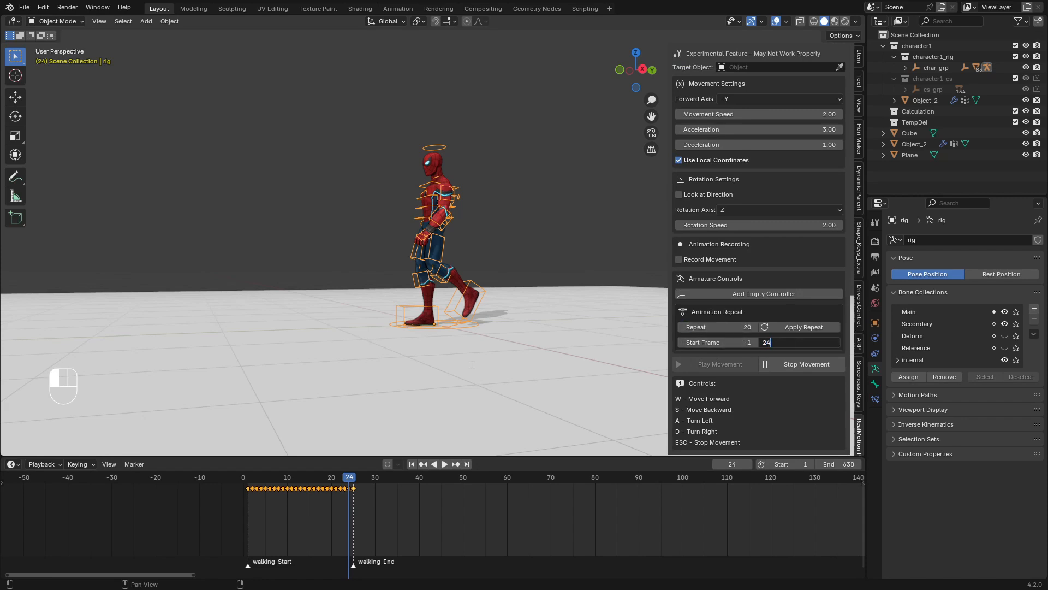
{"action": "left_click", "coordinate": [246, 495]}
{"action": "key", "text": "space"}
{"action": "left_click", "coordinate": [803, 327]}
{"action": "key", "text": "space"}
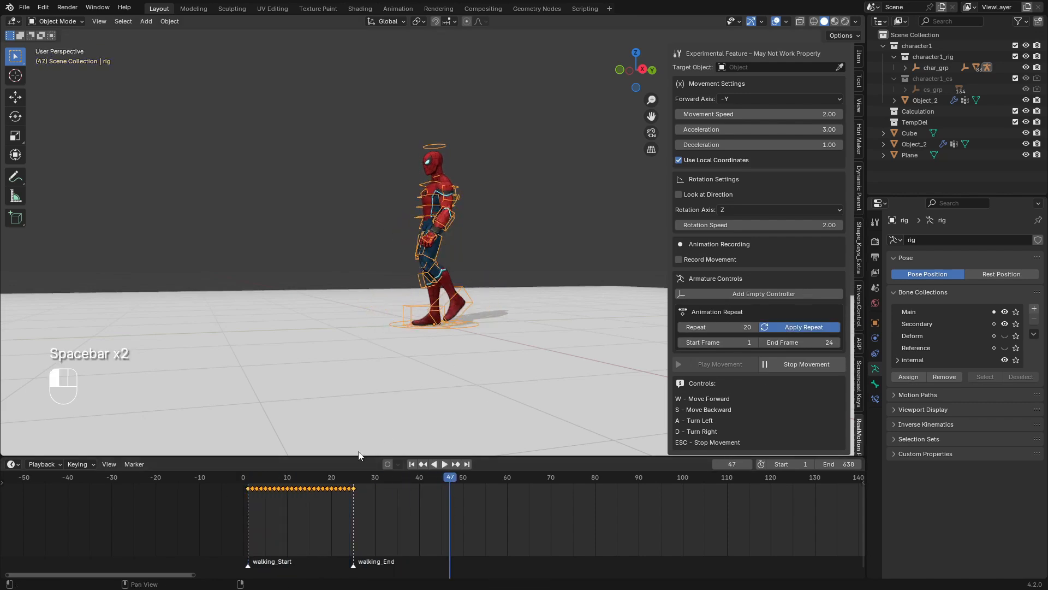
- Add an empty controller for the rig in the Character Movement System and select that empty
{"action": "key", "text": "space"}
{"action": "scroll", "coordinate": [538, 522], "scroll_direction": "down", "scroll_amount": 15}
{"action": "middle_click_drag", "start_coordinate": [403, 299], "coordinate": [428, 383]}
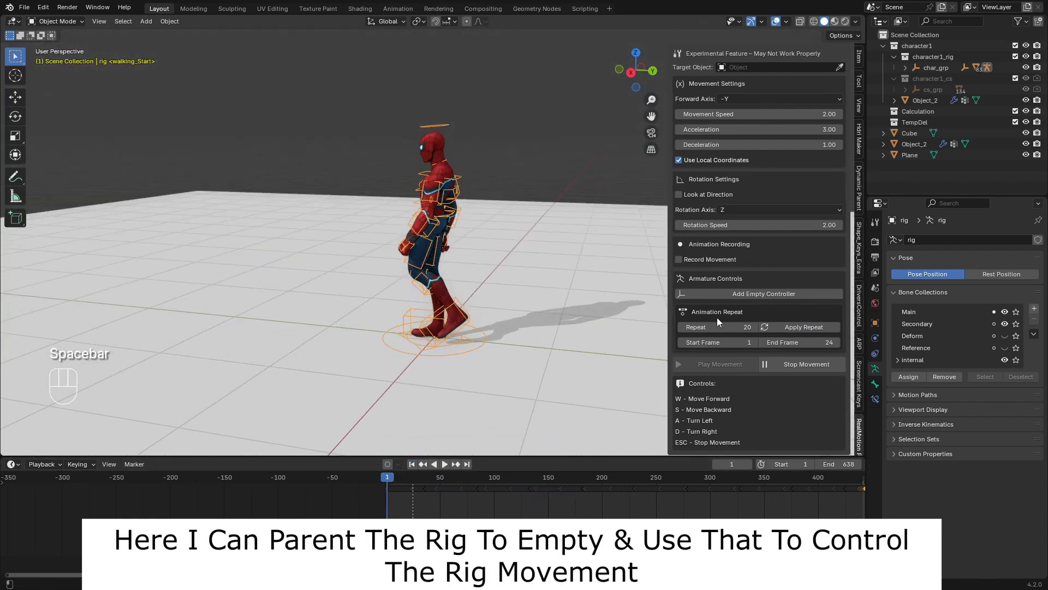
{"action": "left_click", "coordinate": [764, 294]}
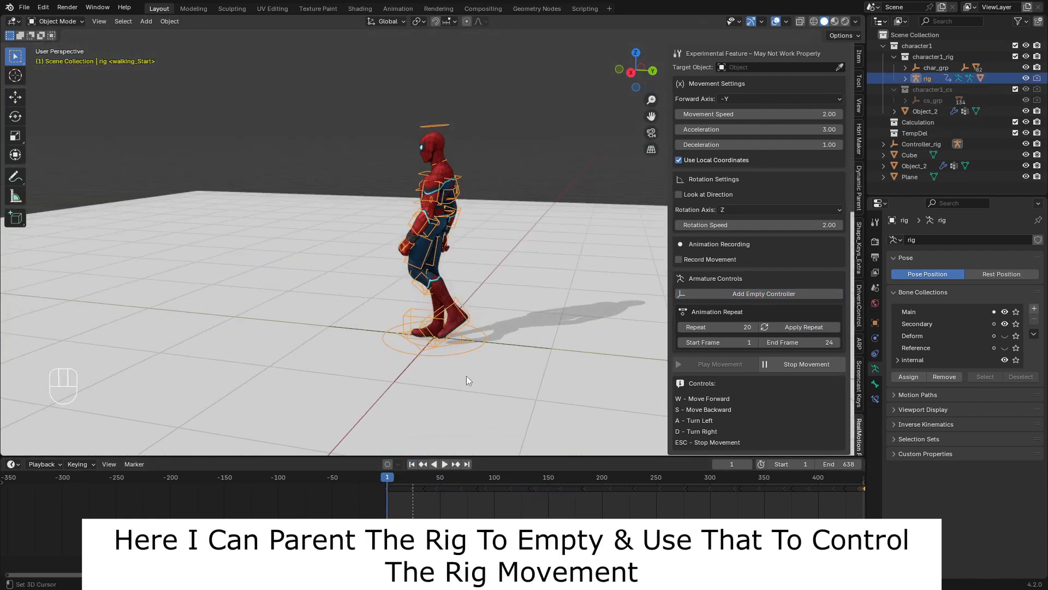
{"action": "middle_click_drag", "start_coordinate": [481, 373], "coordinate": [424, 388]}
{"action": "left_click", "coordinate": [425, 389]}
- Test moving the empty controller together with the character, and cancel the move
{"action": "middle_click_drag", "start_coordinate": [519, 164], "coordinate": [454, 354]}
{"action": "key", "text": "g"}
{"action": "right_click", "coordinate": [334, 327]}
{"action": "middle_click_drag", "start_coordinate": [334, 327], "coordinate": [404, 261]}
{"action": "middle_click_drag", "start_coordinate": [644, 307], "coordinate": [340, 322]}
{"action": "scroll", "coordinate": [334, 289], "scroll_direction": "up", "scroll_amount": 5}
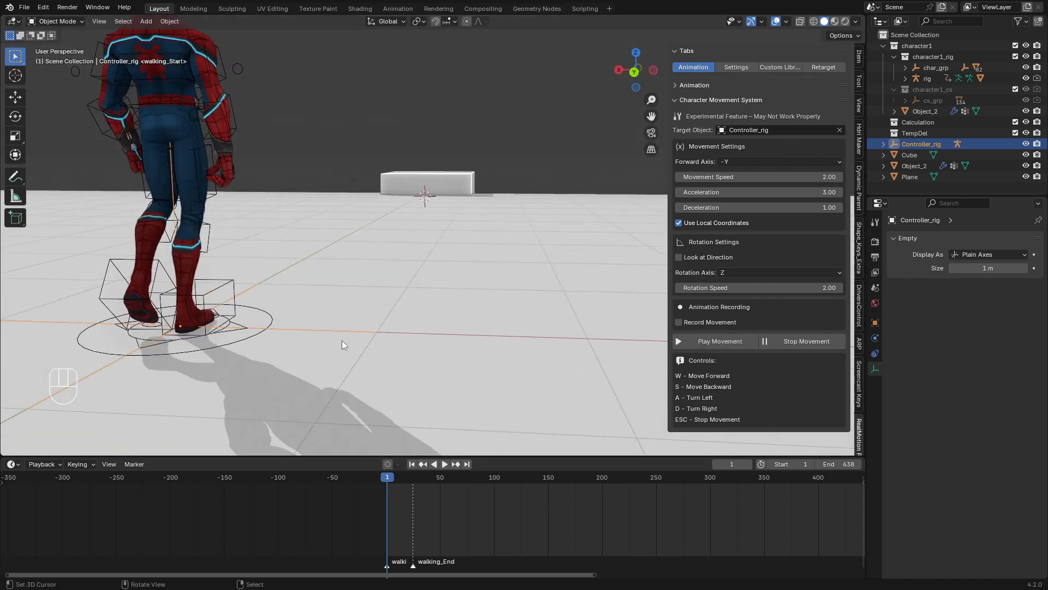
- Start Play Movement, walk the controller forward, steer it left and right across the floor, and stop the movement
{"action": "scroll", "coordinate": [361, 315], "scroll_direction": "down", "scroll_amount": 5}
{"action": "middle_click_drag", "start_coordinate": [379, 289], "coordinate": [448, 313]}
{"action": "scroll", "coordinate": [454, 312], "scroll_direction": "up", "scroll_amount": 2}
{"action": "middle_click_drag", "start_coordinate": [512, 273], "coordinate": [479, 301], "text": "shift"}
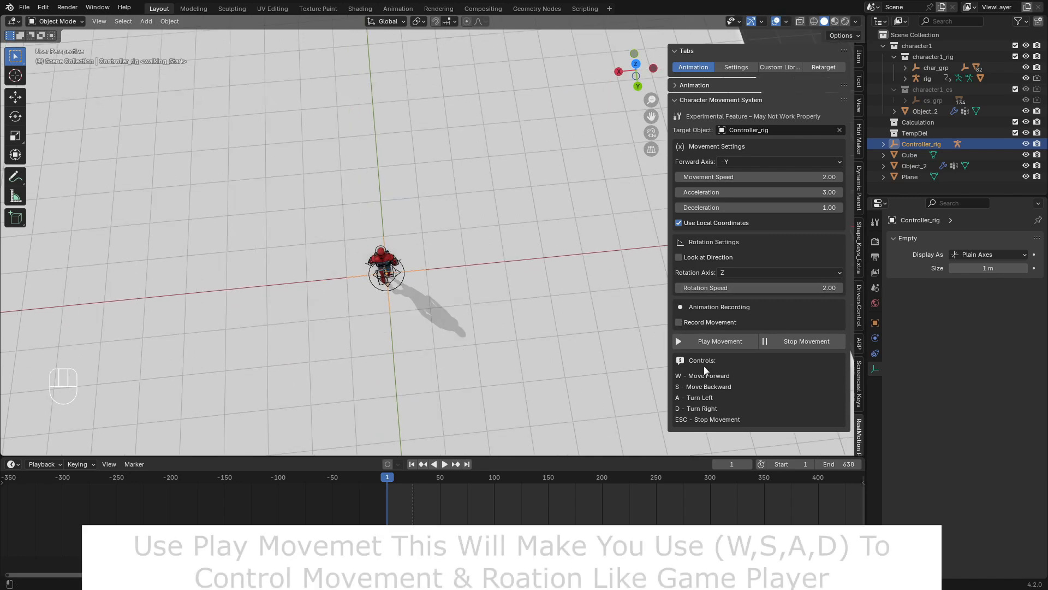
{"action": "left_click", "coordinate": [744, 335]}
{"action": "key", "text": "w"}
{"action": "key", "text": "w"}
{"action": "key", "text": "a"}
{"action": "key", "text": "a"}
{"action": "key", "text": "a"}
{"action": "key", "text": "a"}
{"action": "key", "text": "a"}
{"action": "key", "text": "a"}
{"action": "key", "text": "a"}
{"action": "key", "text": "a"}
{"action": "key", "text": "a"}
{"action": "key", "text": "a"}
{"action": "key", "text": "a"}
{"action": "key", "text": "a"}
{"action": "key", "text": "a"}
{"action": "key", "text": "a"}
{"action": "key", "text": "a"}
{"action": "key", "text": "a"}
{"action": "key", "text": "a"}
{"action": "key", "text": "a"}
{"action": "key", "text": "a"}
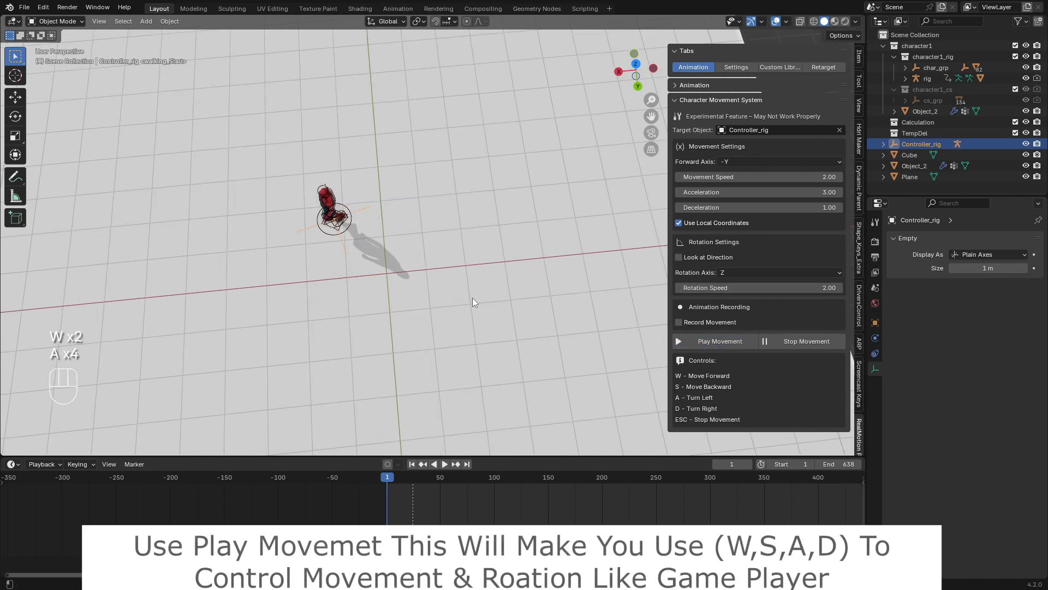
{"action": "key", "text": "a"}
{"action": "key", "text": "a"}
{"action": "key", "text": "d"}
{"action": "key", "text": "d"}
{"action": "key", "text": "d"}
{"action": "key", "text": "d"}
{"action": "key", "text": "d"}
{"action": "key", "text": "d"}
{"action": "key", "text": "d"}
{"action": "key", "text": "d"}
{"action": "key", "text": "Escape"}
- Clear the controller's location and rotation to put the character back at the world origin
{"action": "key", "text": "alt+g"}
{"action": "key", "text": "alt+r"}
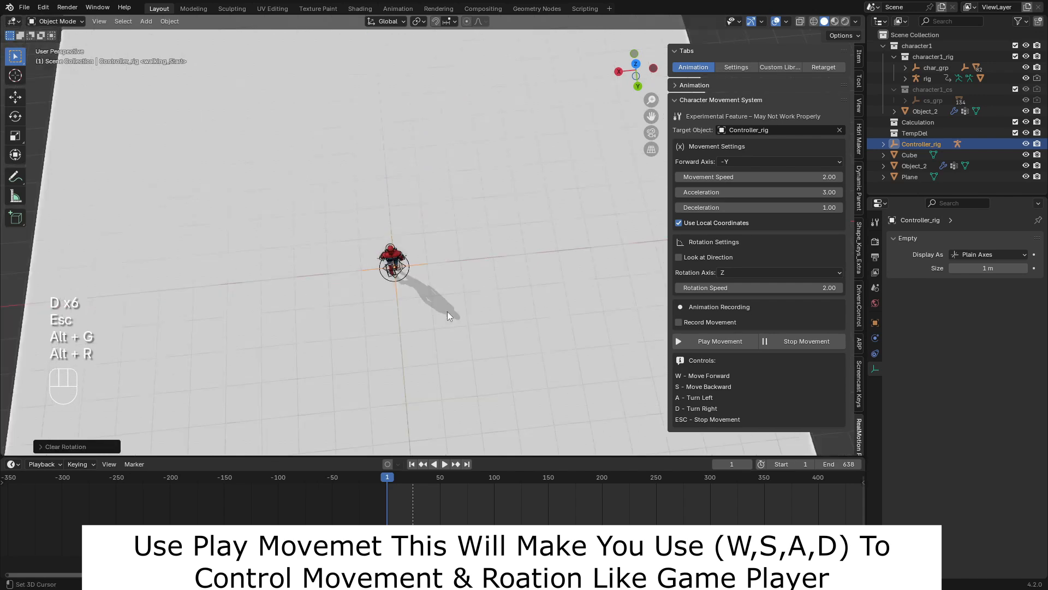
{"action": "middle_click_drag", "start_coordinate": [457, 333], "coordinate": [487, 322]}
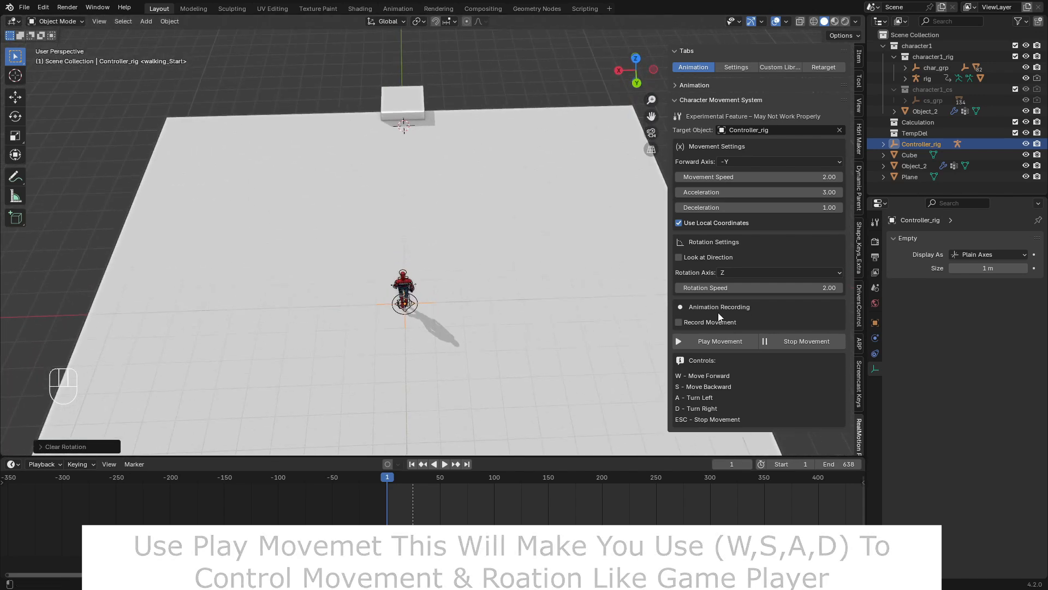
- Enable Record Movement and set the recording's end frame to 500
{"action": "left_click", "coordinate": [678, 323]}
{"action": "scroll", "coordinate": [692, 321], "scroll_direction": "down", "scroll_amount": 5}
{"action": "left_click", "coordinate": [799, 242]}
{"action": "type", "text": "500"}
{"action": "key", "text": "Return"}
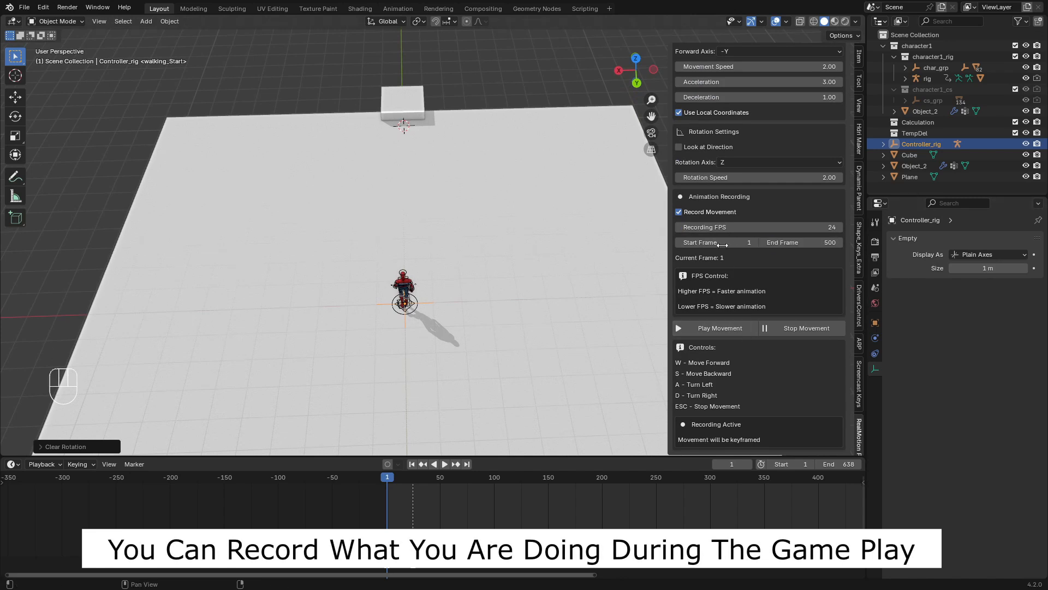
- Set the Movement Speed to 1.79 and the Rotation Speed to 1.64
{"action": "scroll", "coordinate": [680, 180], "scroll_direction": "up", "scroll_amount": 5}
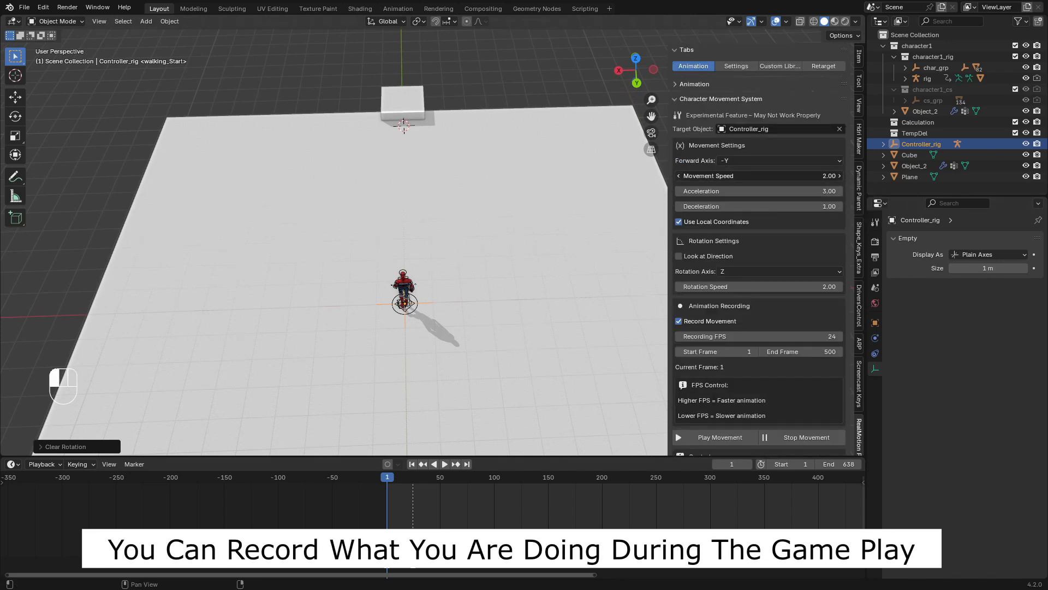
{"action": "left_click", "coordinate": [679, 287]}
{"action": "scroll", "coordinate": [718, 381], "scroll_direction": "down", "scroll_amount": 4}
- Record the controller walking forward and turning left and right with Play Movement, and stop the recording
{"action": "key", "text": "w"}
{"action": "key", "text": "a"}
{"action": "key", "text": "a"}
{"action": "key", "text": "a"}
{"action": "key", "text": "a"}
{"action": "key", "text": "a"}
{"action": "key", "text": "a"}
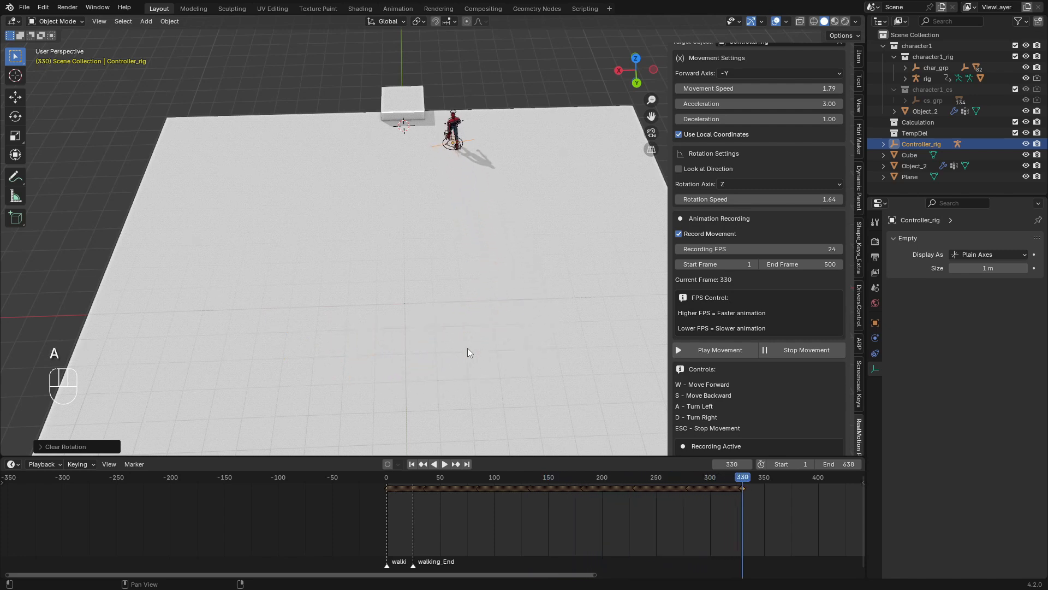
{"action": "key", "text": "d"}
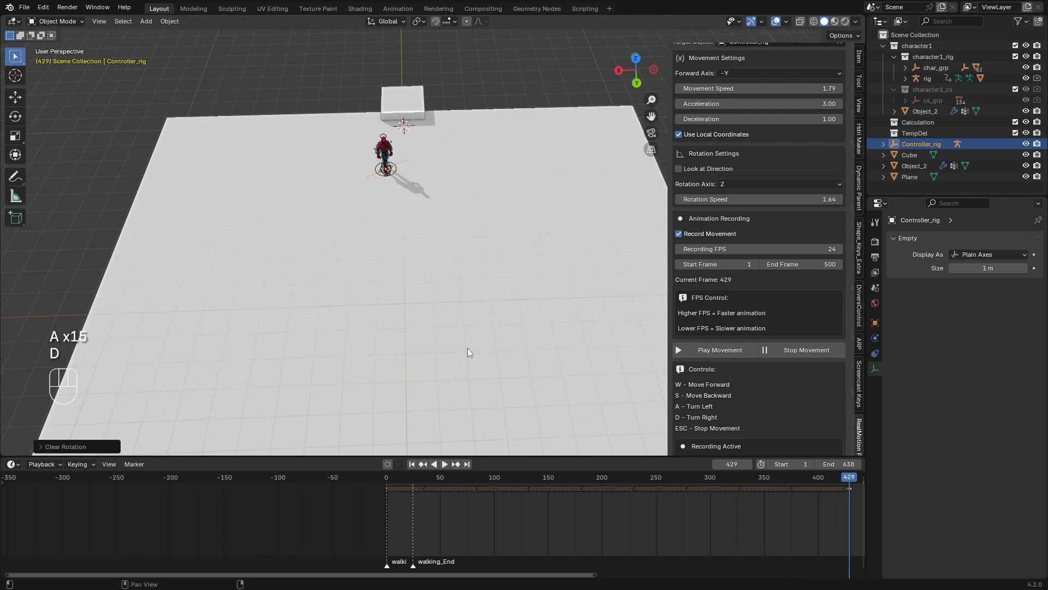
{"action": "key", "text": "Escape"}
- Play back the recorded walk and inspect the character's foot movement from several angles
{"action": "scroll", "coordinate": [482, 277], "scroll_direction": "up", "scroll_amount": 6}
{"action": "middle_click_drag", "start_coordinate": [415, 333], "coordinate": [340, 293]}
{"action": "key", "text": "space"}
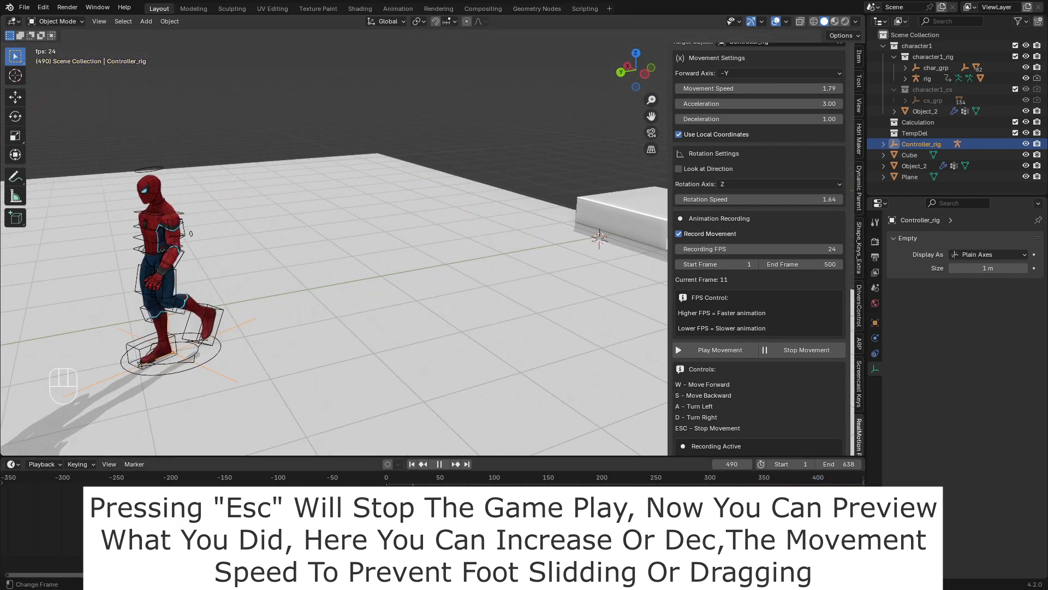
{"action": "scroll", "coordinate": [467, 362], "scroll_direction": "down", "scroll_amount": 4}
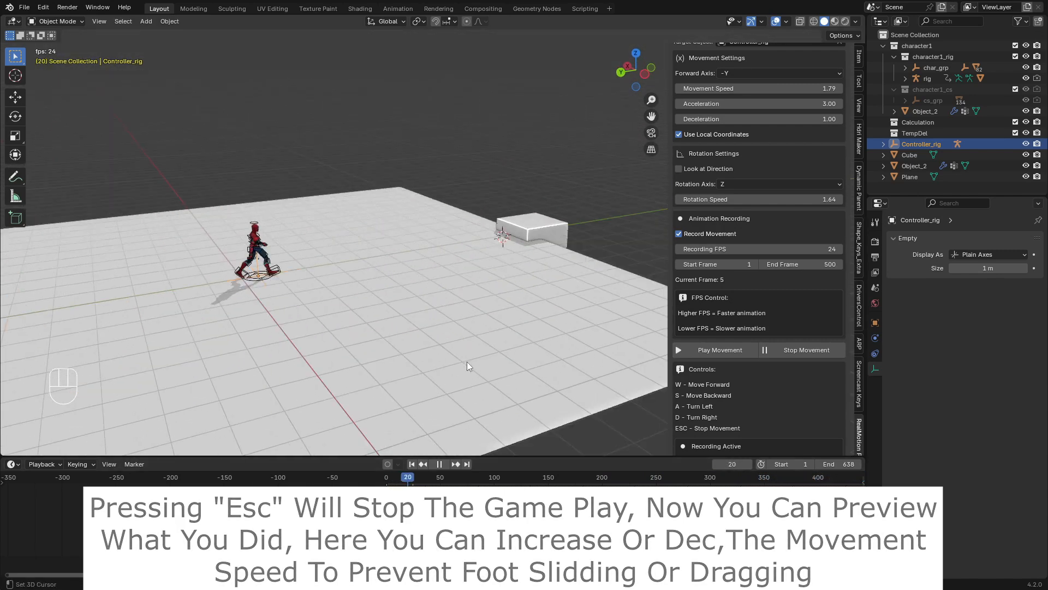
{"action": "scroll", "coordinate": [467, 362], "scroll_direction": "up", "scroll_amount": 2}
{"action": "middle_click_drag", "start_coordinate": [462, 308], "coordinate": [395, 277]}
{"action": "middle_click_drag", "start_coordinate": [534, 351], "coordinate": [457, 340]}
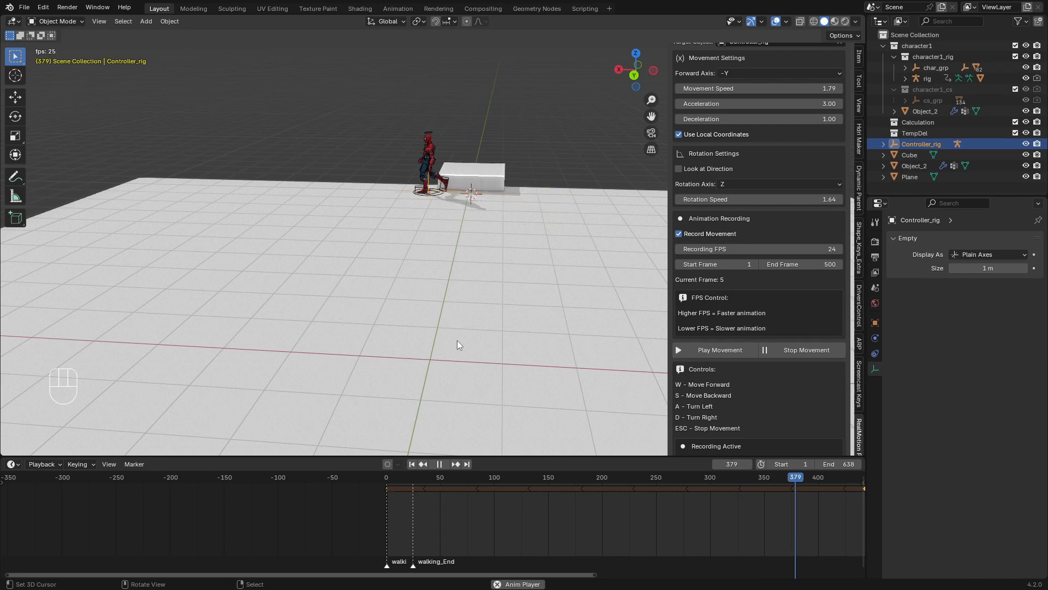
{"action": "scroll", "coordinate": [478, 296], "scroll_direction": "up", "scroll_amount": 2}
{"action": "scroll", "coordinate": [479, 299], "scroll_direction": "up", "scroll_amount": 2}
{"action": "key", "text": "space"}
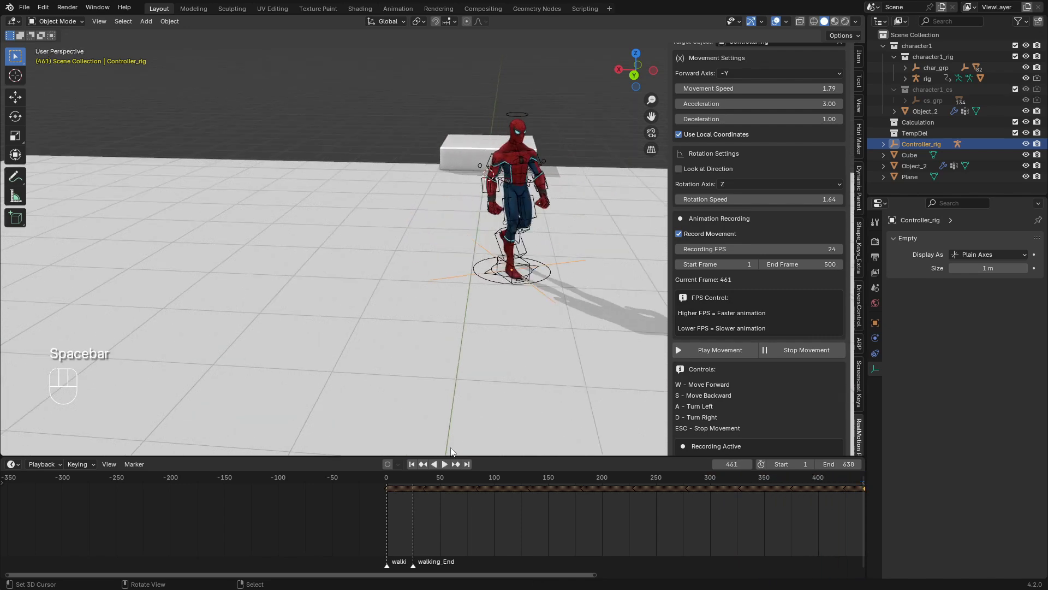
- Delete the recorded keyframes and clear the controller's location and rotation
{"action": "left_click_drag", "start_coordinate": [659, 522], "coordinate": [437, 513]}
{"action": "key", "text": "alt+g"}
{"action": "scroll", "coordinate": [456, 323], "scroll_direction": "down", "scroll_amount": 6}
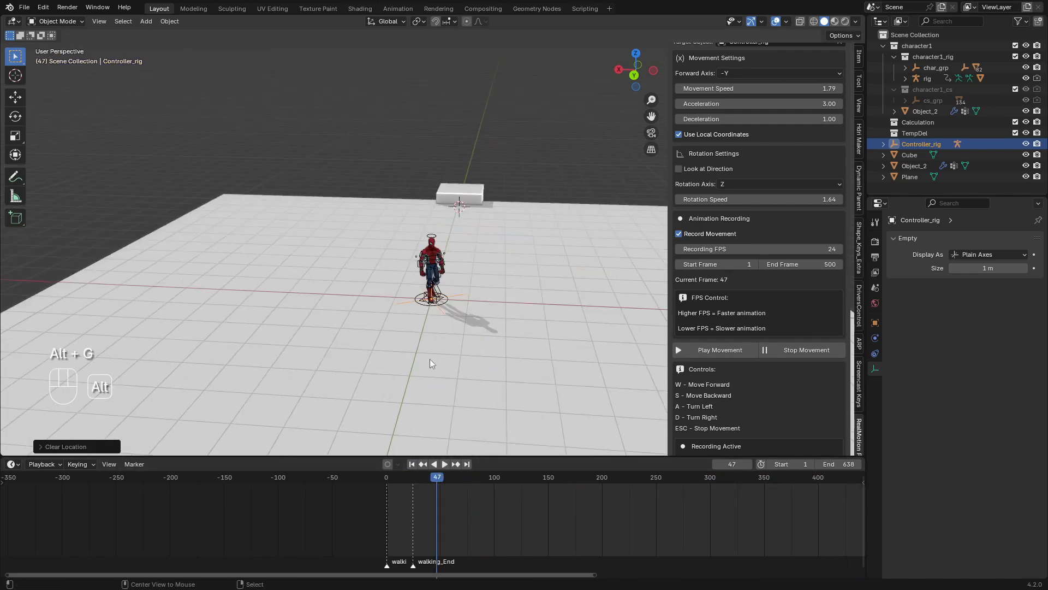
{"action": "key", "text": "alt+r"}
- In top view, return to frame 1 and snap the 3D cursor to the controller
{"action": "key", "text": "KP_7"}
{"action": "middle_click_drag", "start_coordinate": [467, 349], "coordinate": [440, 453], "text": "shift"}
{"action": "middle_click_drag", "start_coordinate": [441, 43], "coordinate": [424, 257], "text": "shift"}
{"action": "scroll", "coordinate": [432, 235], "scroll_direction": "up", "scroll_amount": 6}
{"action": "left_click", "coordinate": [412, 463]}
{"action": "middle_click_drag", "start_coordinate": [320, 236], "coordinate": [387, 214], "text": "shift"}
{"action": "key", "text": "shift+s"}
{"action": "left_click", "coordinate": [328, 248]}
- Add a Bézier curve, rotate it to run forward from the character and move it in front of the feet
{"action": "key", "text": "shift+a"}
{"action": "mouse_move", "coordinate": [355, 199]}
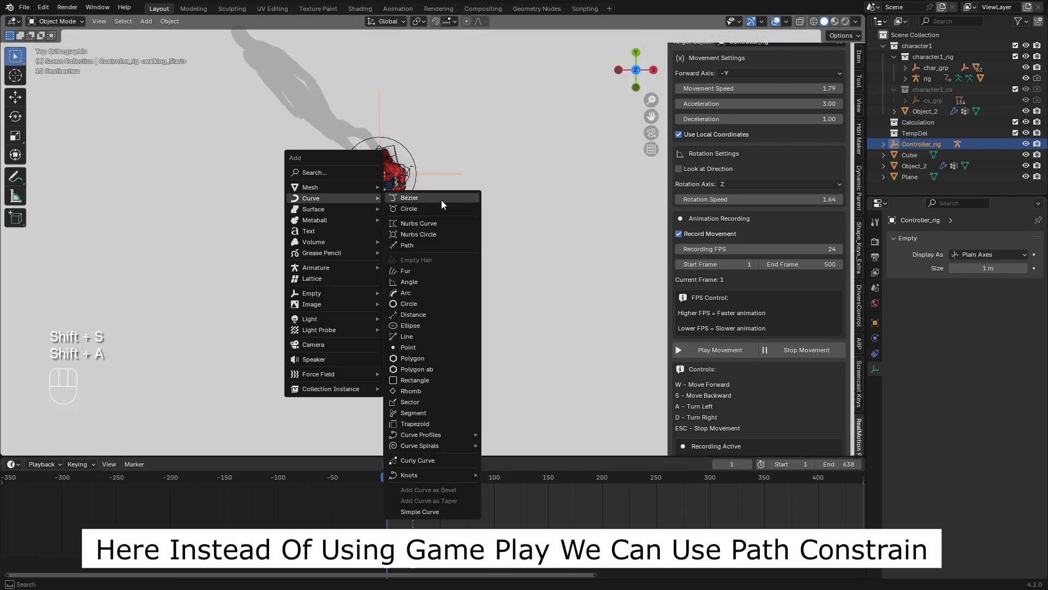
{"action": "left_click", "coordinate": [418, 201]}
{"action": "key", "text": "r"}
{"action": "left_click", "coordinate": [429, 289]}
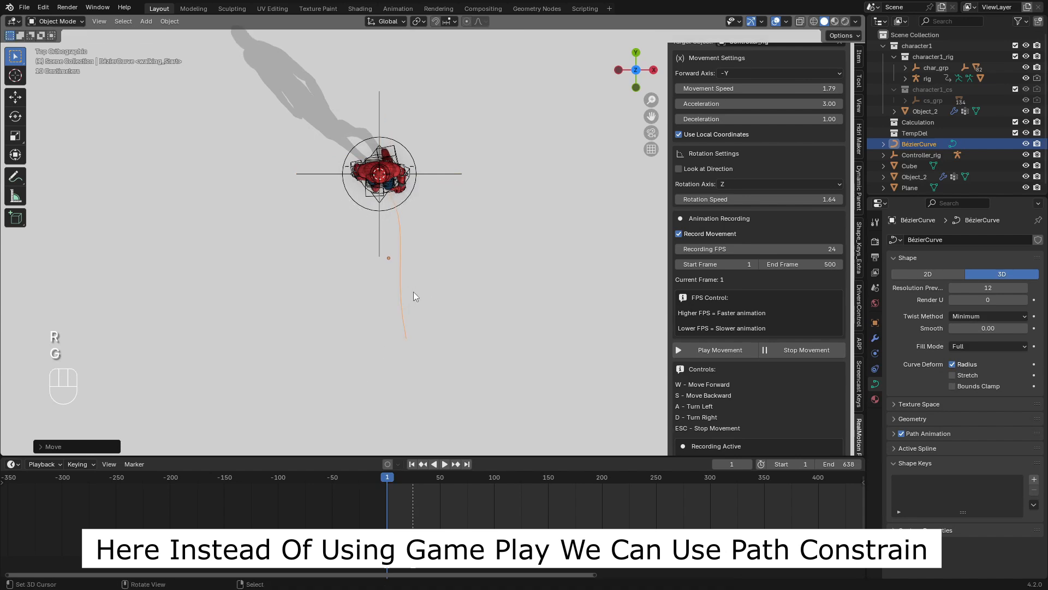
- In Edit Mode, move and rotate the Bézier curve's far control point to lengthen the path away from the character
{"action": "key", "text": "Tab"}
{"action": "scroll", "coordinate": [428, 289], "scroll_direction": "down", "scroll_amount": 4}
{"action": "key", "text": "g"}
{"action": "left_click", "coordinate": [395, 265]}
{"action": "key", "text": "r"}
{"action": "left_click", "coordinate": [364, 375]}
- Extrude a third control point from the curve's far end and rotate its handles to bend the path back
{"action": "key", "text": "w"}
{"action": "key", "text": "e"}
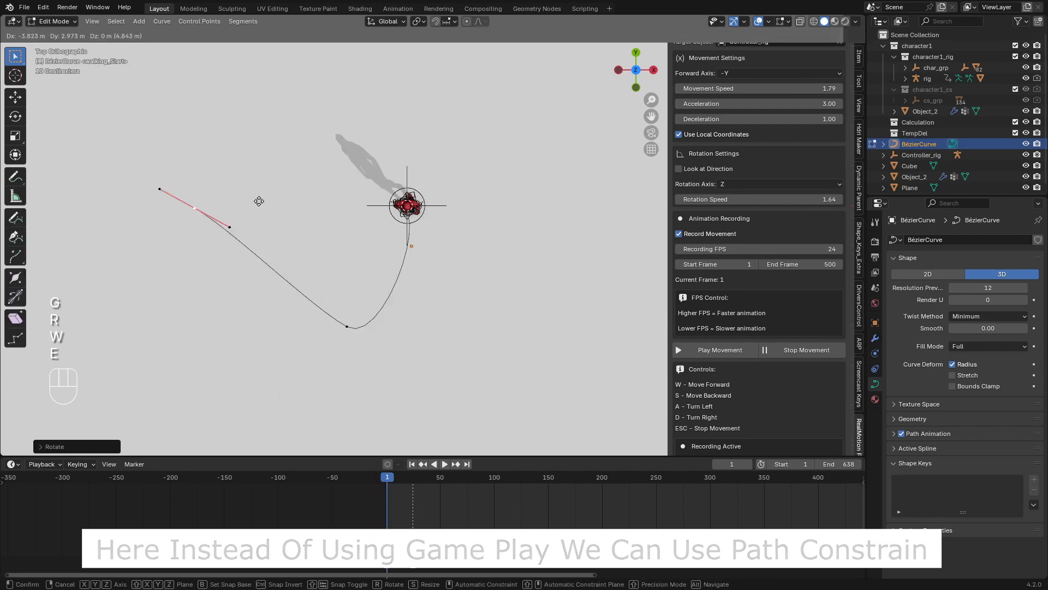
{"action": "left_click", "coordinate": [248, 143]}
{"action": "key", "text": "r"}
{"action": "left_click", "coordinate": [276, 248]}
- Move, scale and rotate the curve's middle control point to round the bend into a wide arc
{"action": "right_click", "coordinate": [347, 325]}
{"action": "key", "text": "g"}
{"action": "left_click", "coordinate": [324, 336]}
{"action": "key", "text": "s"}
{"action": "left_click", "coordinate": [367, 359]}
{"action": "key", "text": "r"}
{"action": "left_click", "coordinate": [411, 353]}
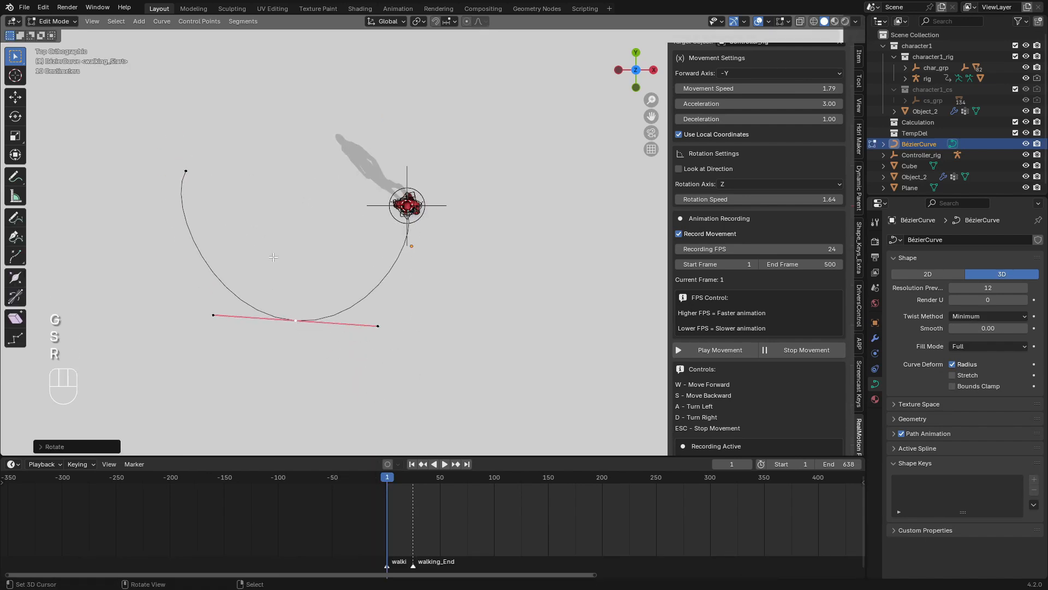
- Rotate and reposition the curve's end control point to curl the path inward, and return to Object Mode
{"action": "right_click", "coordinate": [185, 172]}
{"action": "key", "text": "g"}
{"action": "left_click", "coordinate": [186, 126]}
{"action": "key", "text": "r"}
{"action": "left_click", "coordinate": [256, 207]}
{"action": "key", "text": "g"}
{"action": "left_click", "coordinate": [180, 172]}
{"action": "key", "text": "g"}
{"action": "left_click", "coordinate": [361, 307]}
{"action": "key", "text": "Tab"}
- Add a Follow Path constraint to Controller_rig with the BézierCurve as its target
{"action": "middle_click_drag", "start_coordinate": [361, 298], "coordinate": [441, 219]}
{"action": "right_click", "coordinate": [451, 183]}
{"action": "middle_click_drag", "start_coordinate": [436, 125], "coordinate": [415, 199], "text": "shift"}
{"action": "scroll", "coordinate": [415, 200], "scroll_direction": "up", "scroll_amount": 4}
{"action": "middle_click_drag", "start_coordinate": [414, 200], "coordinate": [414, 185]}
{"action": "middle_click_drag", "start_coordinate": [475, 269], "coordinate": [443, 271]}
{"action": "right_click", "coordinate": [406, 369]}
{"action": "scroll", "coordinate": [437, 218], "scroll_direction": "down", "scroll_amount": 5}
{"action": "scroll", "coordinate": [443, 270], "scroll_direction": "up", "scroll_amount": 1}
{"action": "key", "text": "g"}
{"action": "right_click", "coordinate": [491, 283]}
{"action": "left_click", "coordinate": [875, 354]}
{"action": "left_click", "coordinate": [948, 240]}
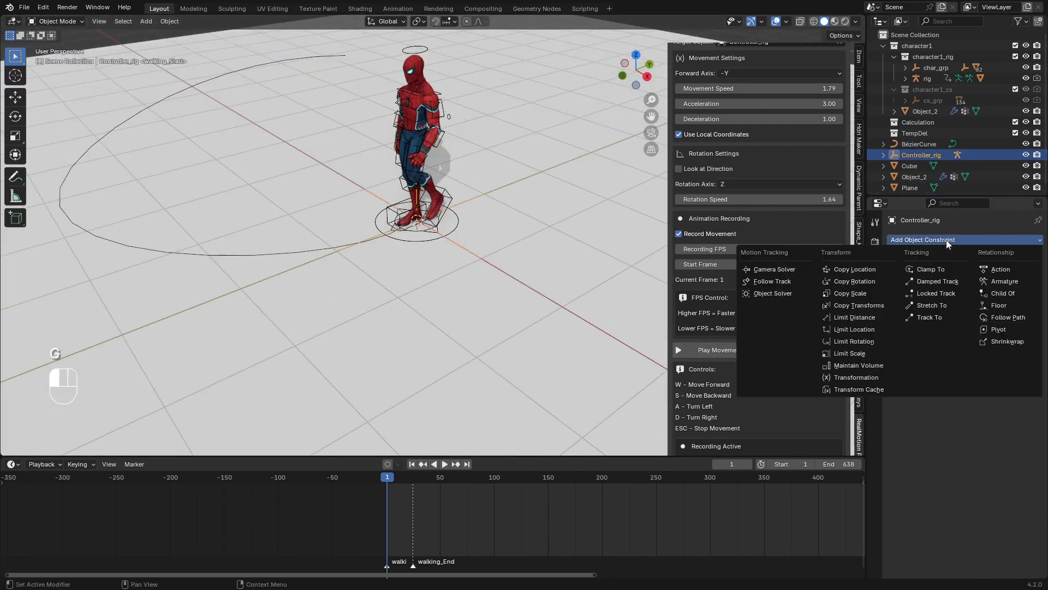
{"action": "left_click", "coordinate": [1000, 317]}
{"action": "left_click", "coordinate": [1022, 274]}
{"action": "left_click", "coordinate": [265, 254]}
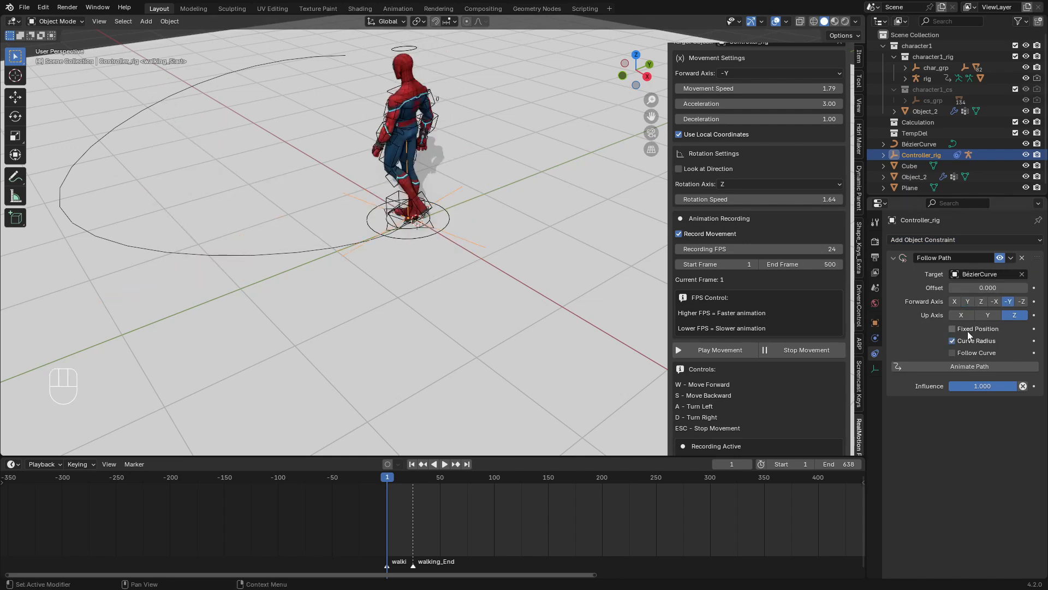
- Enable Follow Curve and Fixed Position on the Follow Path constraint and keyframe its Offset Factor at frame 1
{"action": "left_click", "coordinate": [953, 353]}
{"action": "left_click_drag", "start_coordinate": [961, 291], "coordinate": [954, 291]}
{"action": "right_click", "coordinate": [953, 290]}
{"action": "left_click", "coordinate": [950, 291]}
- Raise the Follow Path Offset Factor and keyframe it at about frame 423
{"action": "scroll", "coordinate": [400, 533], "scroll_direction": "down", "scroll_amount": 12}
{"action": "left_click_drag", "start_coordinate": [656, 496], "coordinate": [593, 492]}
{"action": "left_click_drag", "start_coordinate": [967, 291], "coordinate": [1030, 290]}
{"action": "right_click", "coordinate": [1025, 290]}
{"action": "left_click", "coordinate": [1011, 290]}
{"action": "key", "text": "t"}
{"action": "left_click", "coordinate": [240, 517]}
- Play the path-following walk from the start and view it from behind and around the curve
{"action": "left_click", "coordinate": [412, 465]}
{"action": "key", "text": "space"}
{"action": "middle_click_drag", "start_coordinate": [447, 376], "coordinate": [385, 298]}
{"action": "scroll", "coordinate": [385, 297], "scroll_direction": "down", "scroll_amount": 5}
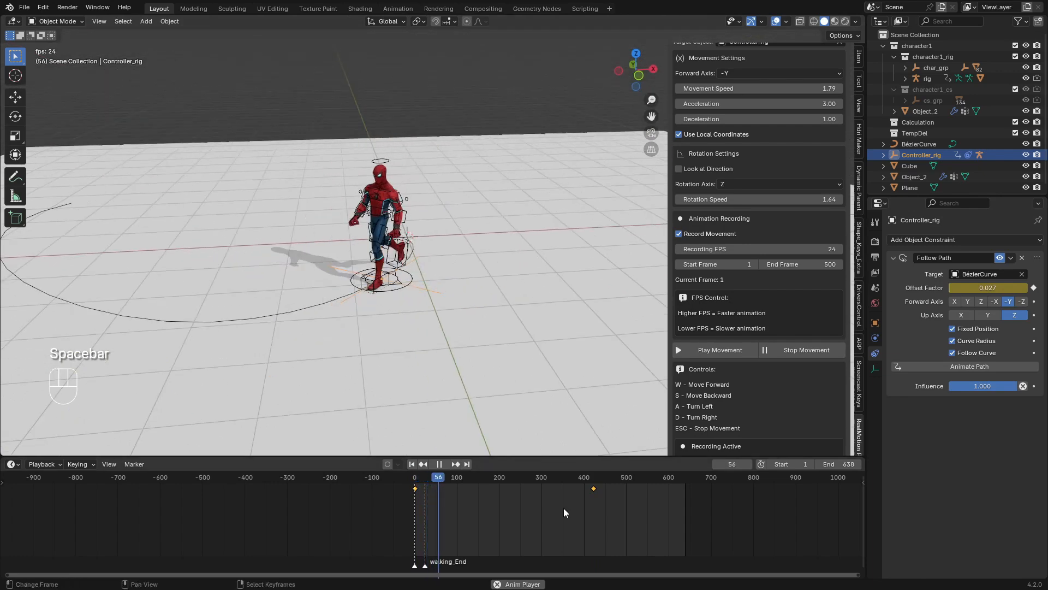
- Move the ending Offset Factor keyframe earlier to about frame 157 so the character travels the curve faster
{"action": "key", "text": "g"}
{"action": "left_click", "coordinate": [525, 499]}
{"action": "middle_click_drag", "start_coordinate": [277, 327], "coordinate": [415, 323], "text": "shift"}
{"action": "key", "text": "g"}
{"action": "left_click", "coordinate": [436, 514]}
{"action": "left_click", "coordinate": [435, 509]}
{"action": "key", "text": "g"}
{"action": "left_click", "coordinate": [510, 538]}
{"action": "key", "text": "g"}
{"action": "left_click", "coordinate": [428, 526]}
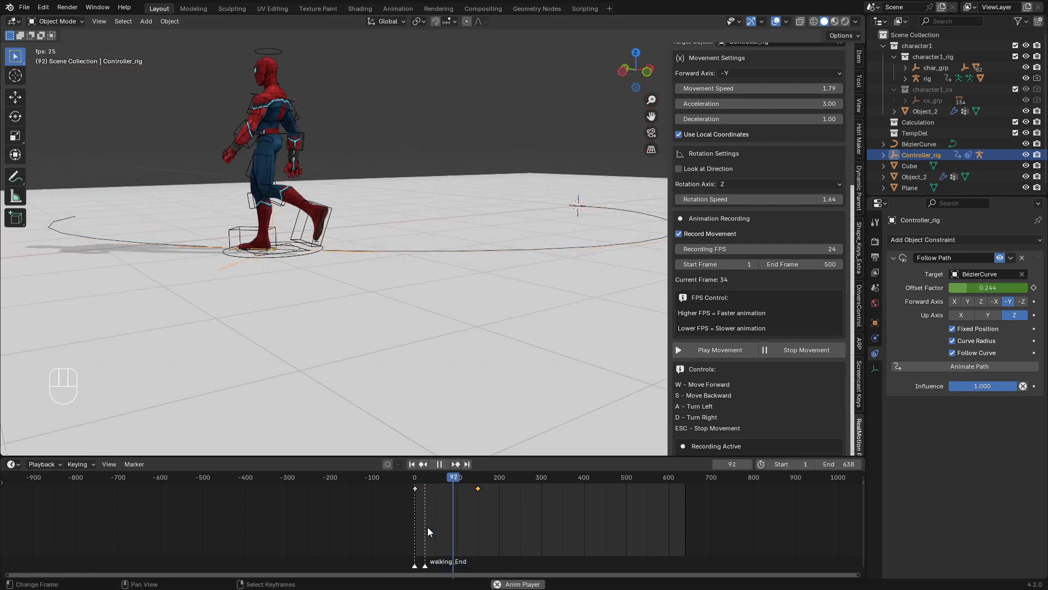
{"action": "key", "text": "g"}
{"action": "left_click", "coordinate": [431, 527]}
{"action": "left_click", "coordinate": [425, 527]}
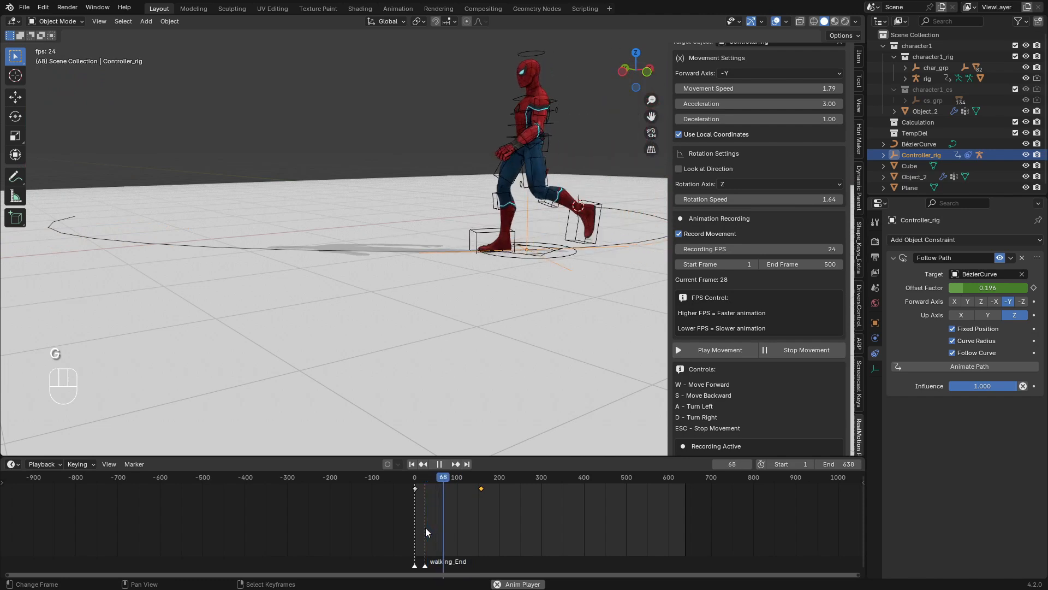
{"action": "left_click", "coordinate": [425, 527]}
- Watch the faster path-following walk from several angles around the curve and stop playback
{"action": "middle_click_drag", "start_coordinate": [446, 308], "coordinate": [394, 318]}
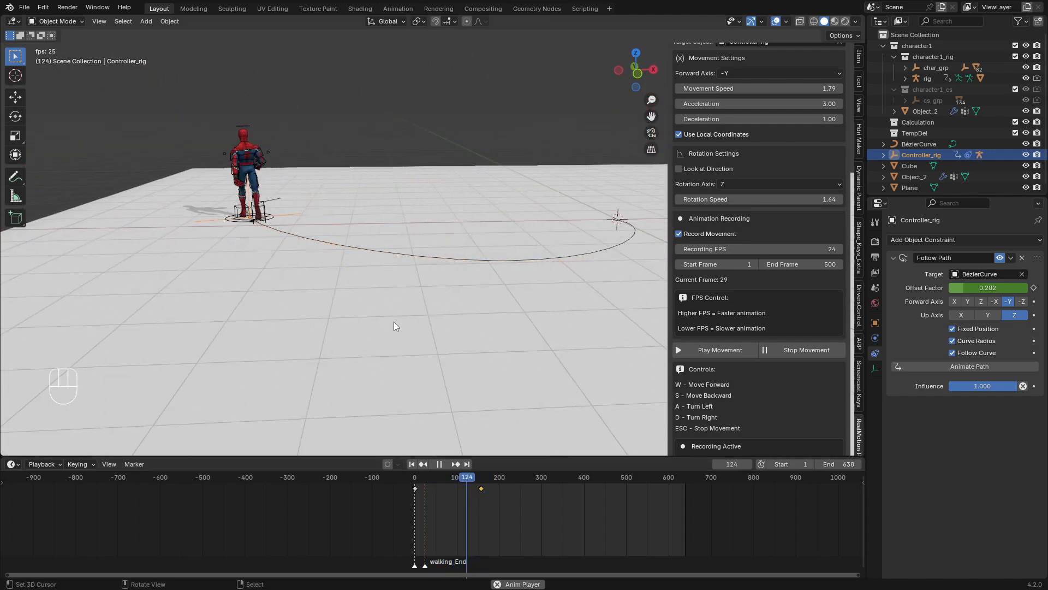
{"action": "left_click", "coordinate": [425, 527]}
{"action": "middle_click_drag", "start_coordinate": [447, 343], "coordinate": [477, 478]}
{"action": "middle_click_drag", "start_coordinate": [465, 404], "coordinate": [552, 384]}
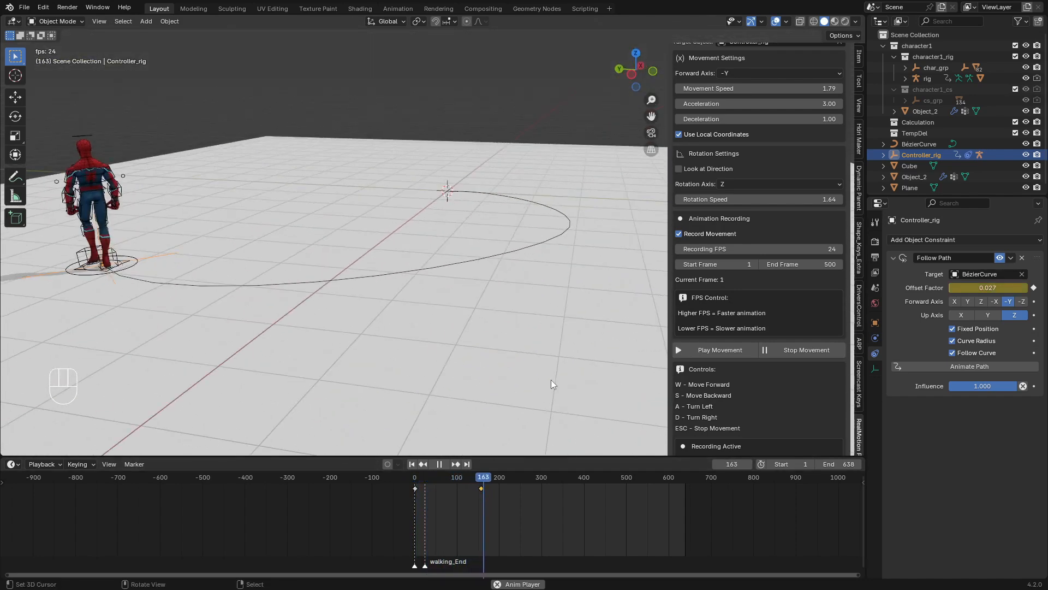
{"action": "key", "text": "space"}
- Delete the BézierCurve path and remove the Follow Path constraint from Controller_rig
{"action": "left_click", "coordinate": [453, 509]}
{"action": "left_click", "coordinate": [454, 272]}
{"action": "left_click", "coordinate": [456, 264]}
{"action": "key", "text": "x"}
{"action": "left_click", "coordinate": [458, 260]}
{"action": "left_click", "coordinate": [464, 210]}
{"action": "left_click", "coordinate": [464, 192]}
{"action": "key", "text": "x"}
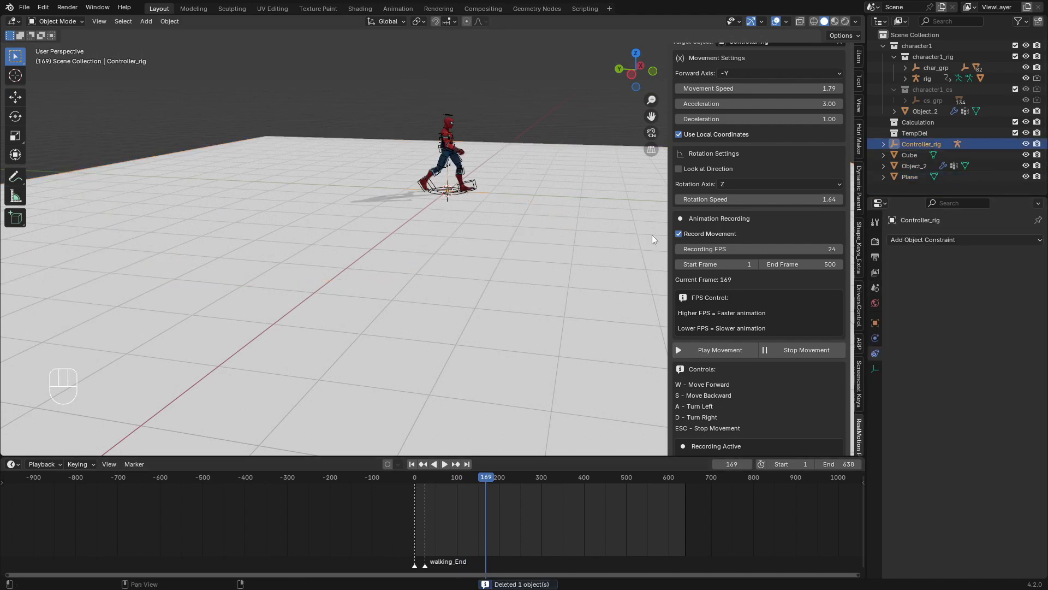
- Select the character's rig and use the RealMotion settings to reset its pose and remove its keyframes
{"action": "key", "text": "alt+s"}
{"action": "middle_click_drag", "start_coordinate": [550, 229], "coordinate": [311, 221]}
{"action": "scroll", "coordinate": [382, 219], "scroll_direction": "up", "scroll_amount": 3}
{"action": "left_click", "coordinate": [481, 203]}
{"action": "left_click", "coordinate": [491, 211]}
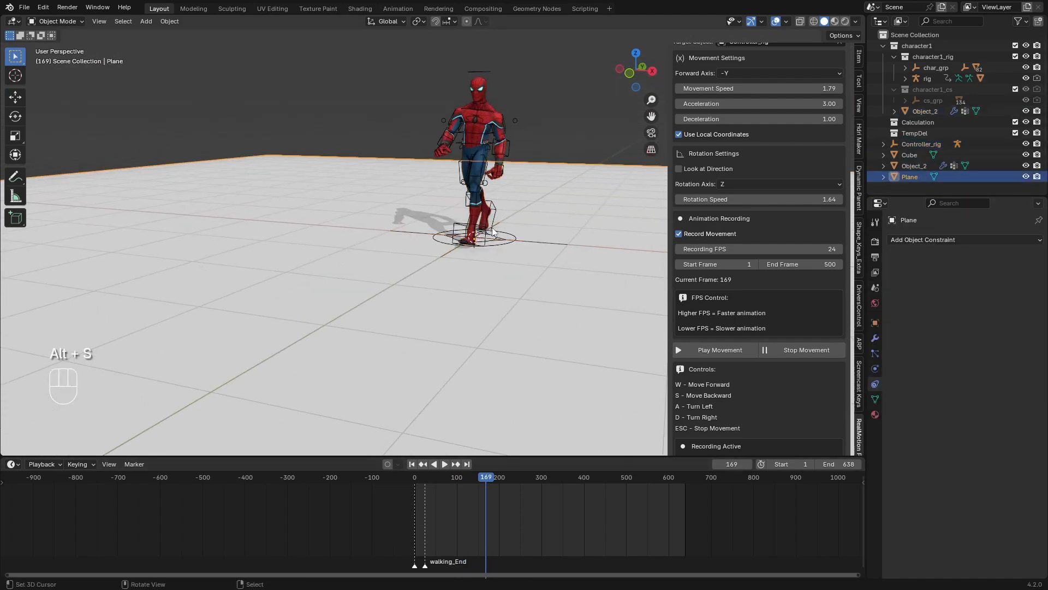
{"action": "left_click", "coordinate": [497, 204]}
{"action": "scroll", "coordinate": [738, 82], "scroll_direction": "up", "scroll_amount": 4}
{"action": "left_click", "coordinate": [96, 7]}
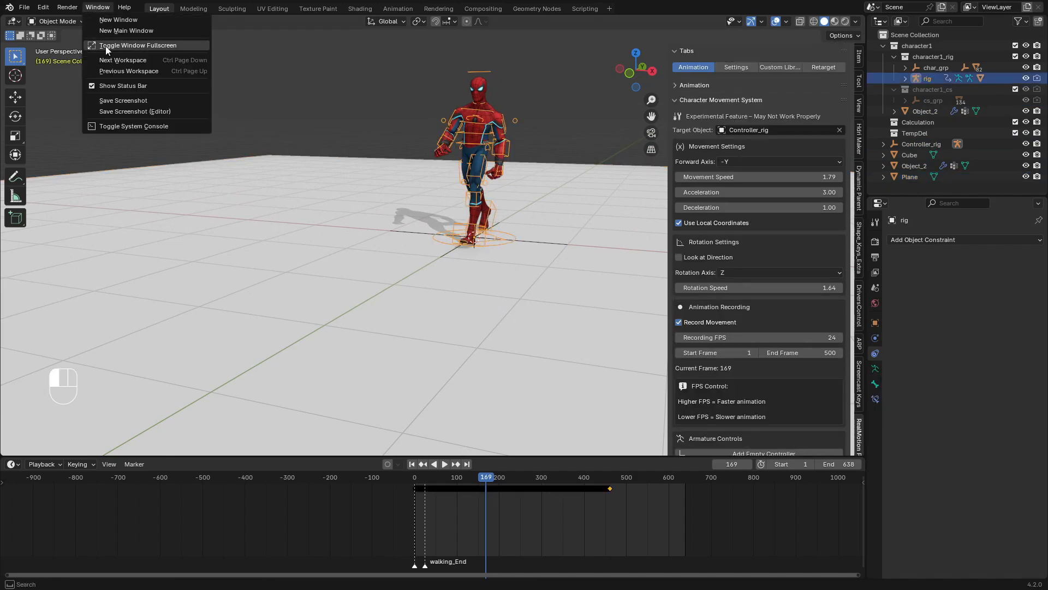
{"action": "left_click", "coordinate": [736, 68]}
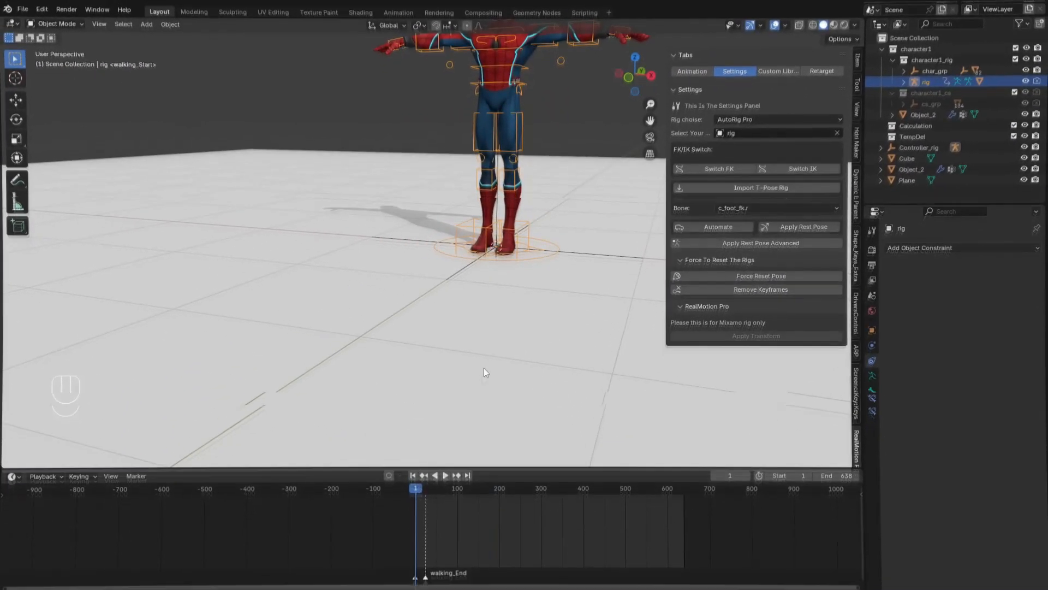
- Delete the Controller_rig empty at the character's feet
{"action": "scroll", "coordinate": [484, 368], "scroll_direction": "up", "scroll_amount": 4}
{"action": "middle_click_drag", "start_coordinate": [484, 368], "coordinate": [389, 446], "text": "shift"}
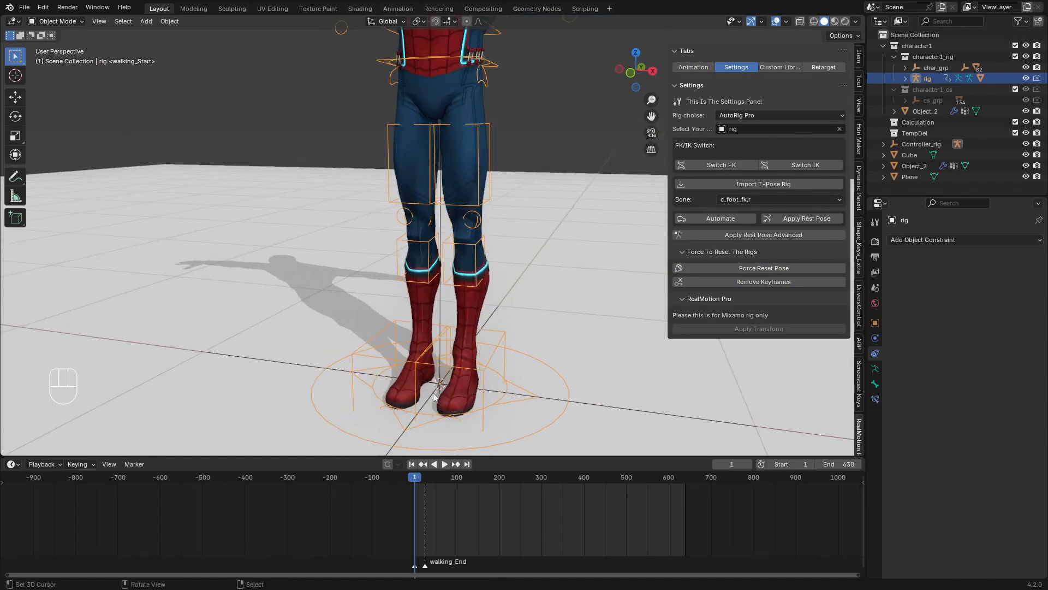
{"action": "middle_click_drag", "start_coordinate": [445, 274], "coordinate": [457, 267]}
{"action": "right_click", "coordinate": [458, 267]}
{"action": "key", "text": "x"}
{"action": "left_click", "coordinate": [440, 270]}
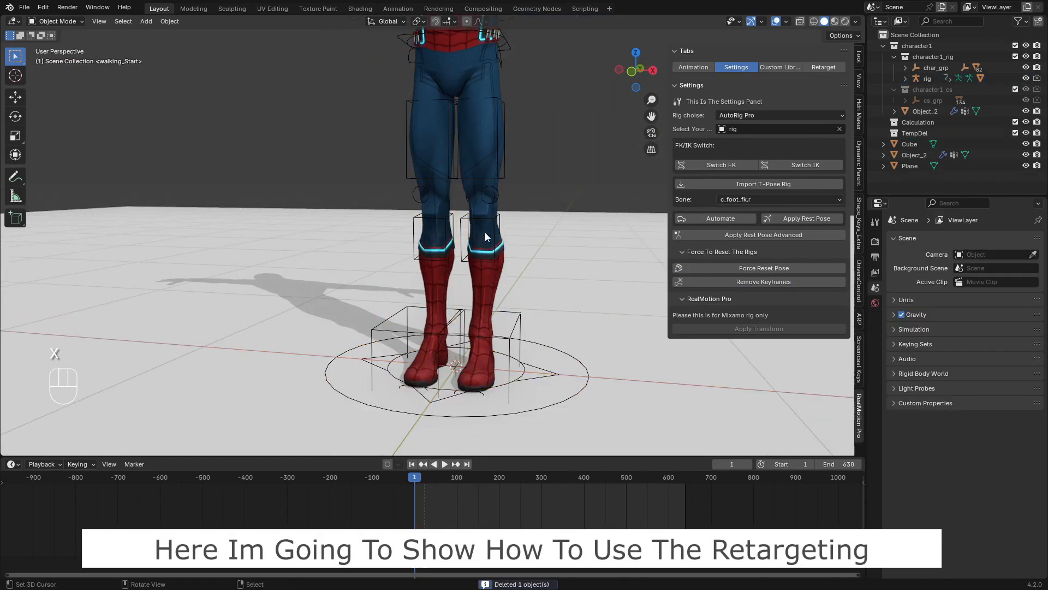
- Select the character rig and import the Sword And Shield Slash (2) FBX from the Mixamo animations folder through the retargeting tools
{"action": "left_click", "coordinate": [493, 221]}
{"action": "left_click", "coordinate": [826, 67]}
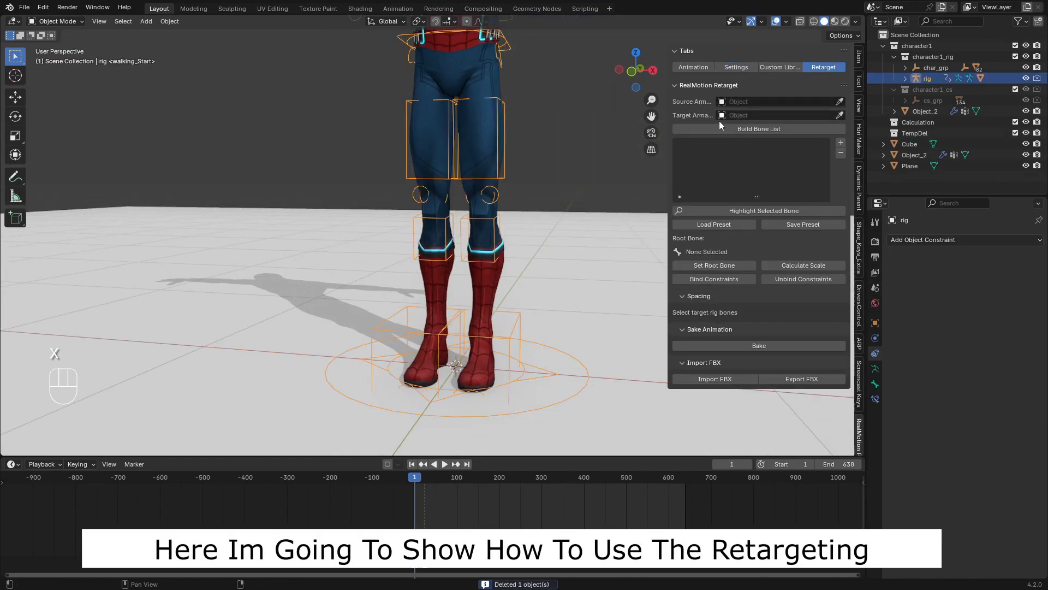
{"action": "scroll", "coordinate": [467, 199], "scroll_direction": "down", "scroll_amount": 5}
{"action": "scroll", "coordinate": [468, 196], "scroll_direction": "up", "scroll_amount": 2}
{"action": "middle_click_drag", "start_coordinate": [468, 196], "coordinate": [398, 251], "text": "shift"}
{"action": "left_click", "coordinate": [727, 377]}
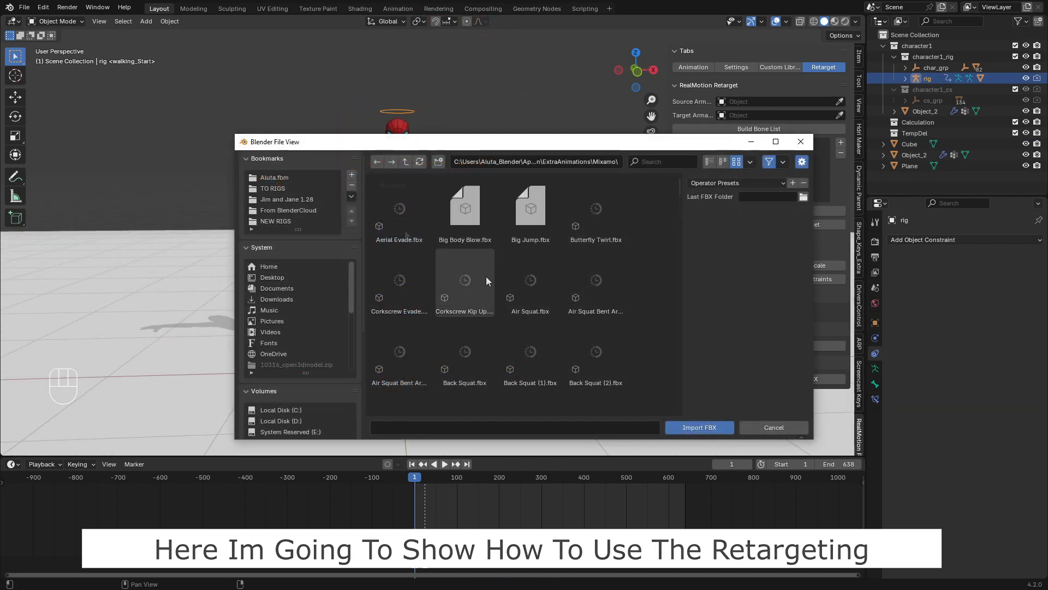
{"action": "scroll", "coordinate": [466, 291], "scroll_direction": "down", "scroll_amount": 3}
{"action": "scroll", "coordinate": [490, 275], "scroll_direction": "down", "scroll_amount": 7}
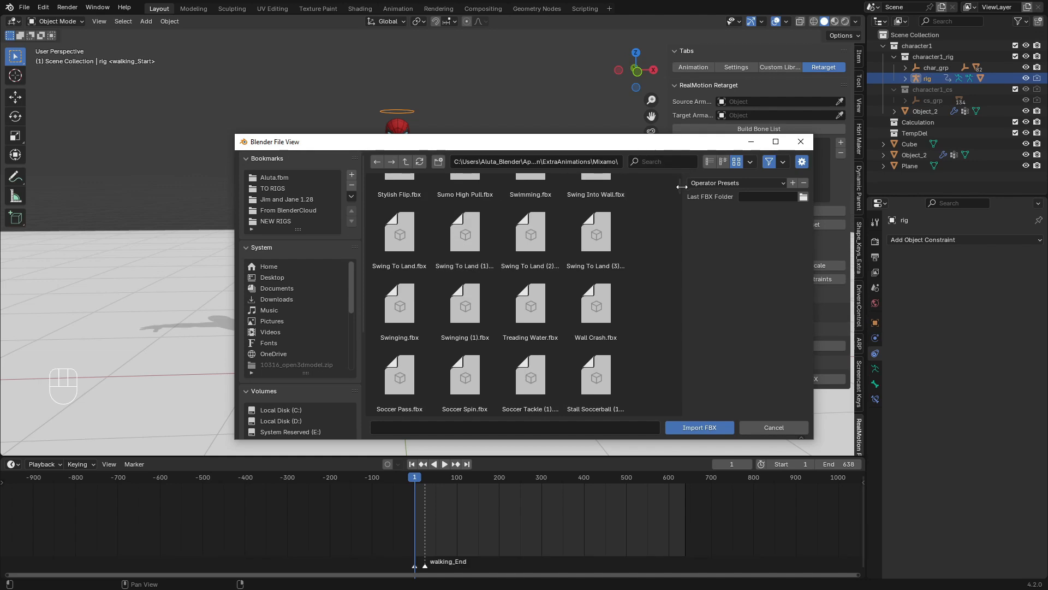
{"action": "left_click_drag", "start_coordinate": [680, 186], "coordinate": [686, 236]}
{"action": "double_click", "coordinate": [426, 269]}
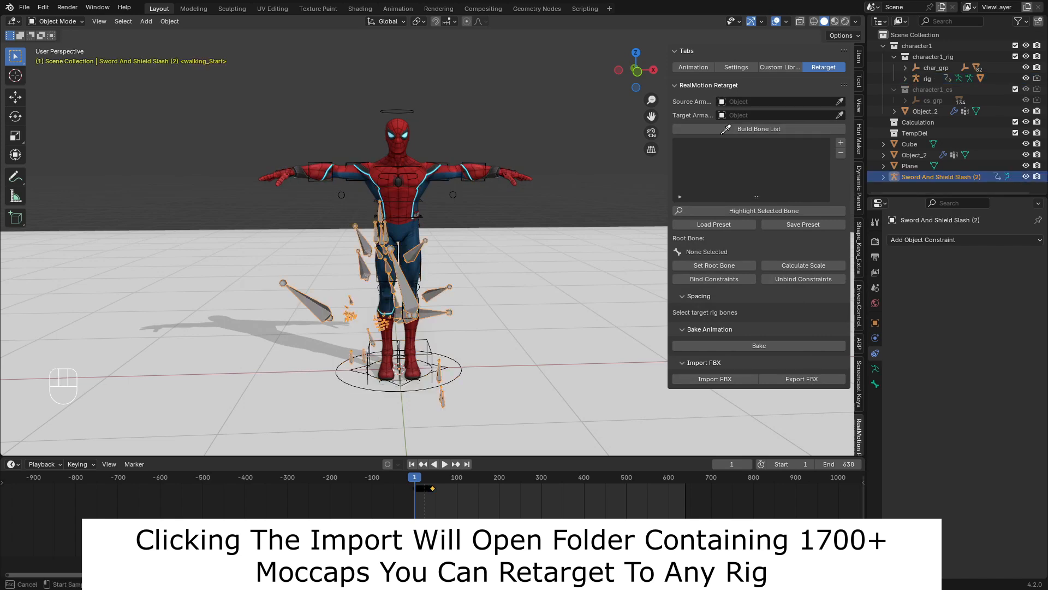
- Set Sword And Shield Slash (2) as source armature and rig as target armature, and build the bone list
{"action": "left_click", "coordinate": [403, 285]}
{"action": "left_click", "coordinate": [839, 116]}
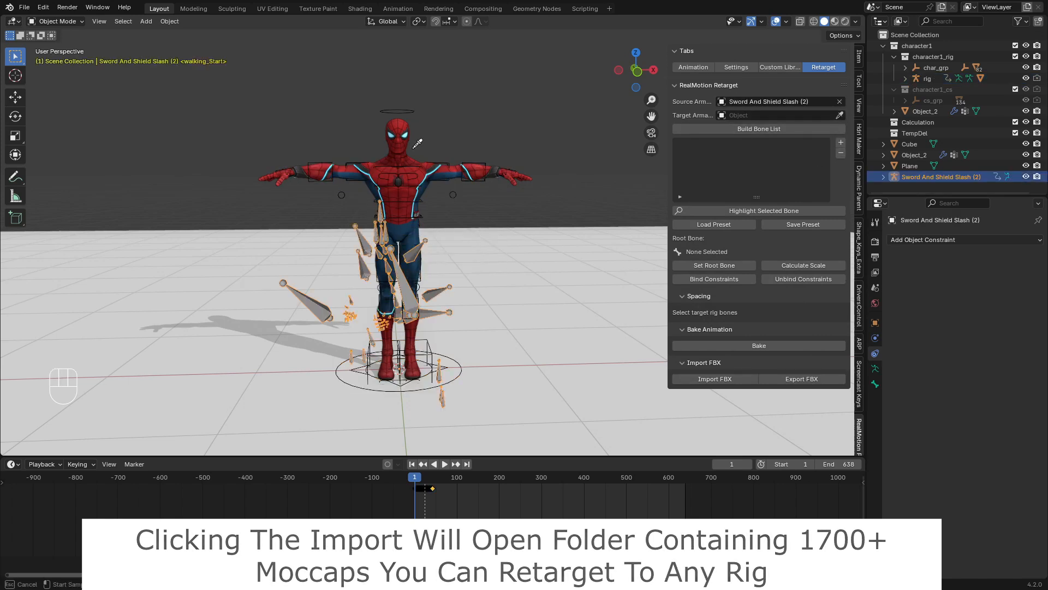
{"action": "left_click", "coordinate": [443, 166]}
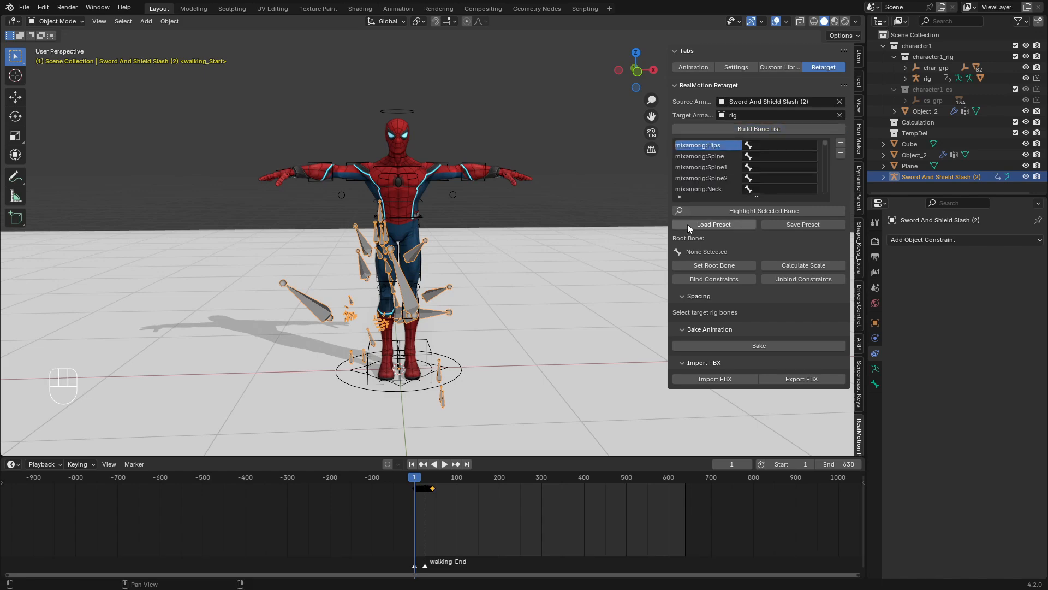
- Try loading the MocapMarket_To_AutoRigPro.txt bone-mapping preset
{"action": "left_click", "coordinate": [688, 225]}
{"action": "left_click", "coordinate": [489, 287]}
{"action": "left_click", "coordinate": [402, 341]}
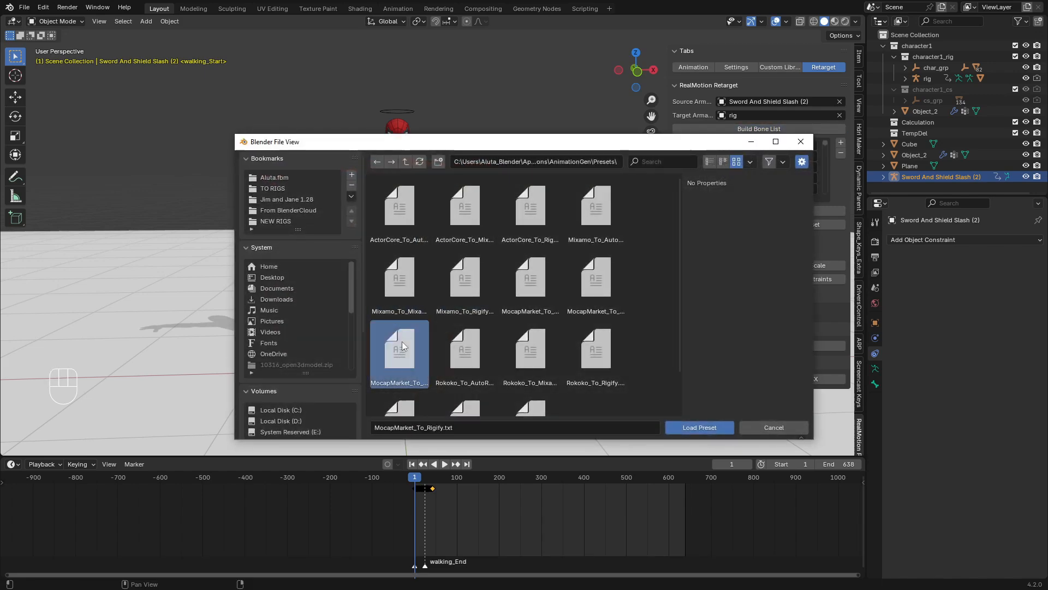
{"action": "left_click", "coordinate": [534, 302]}
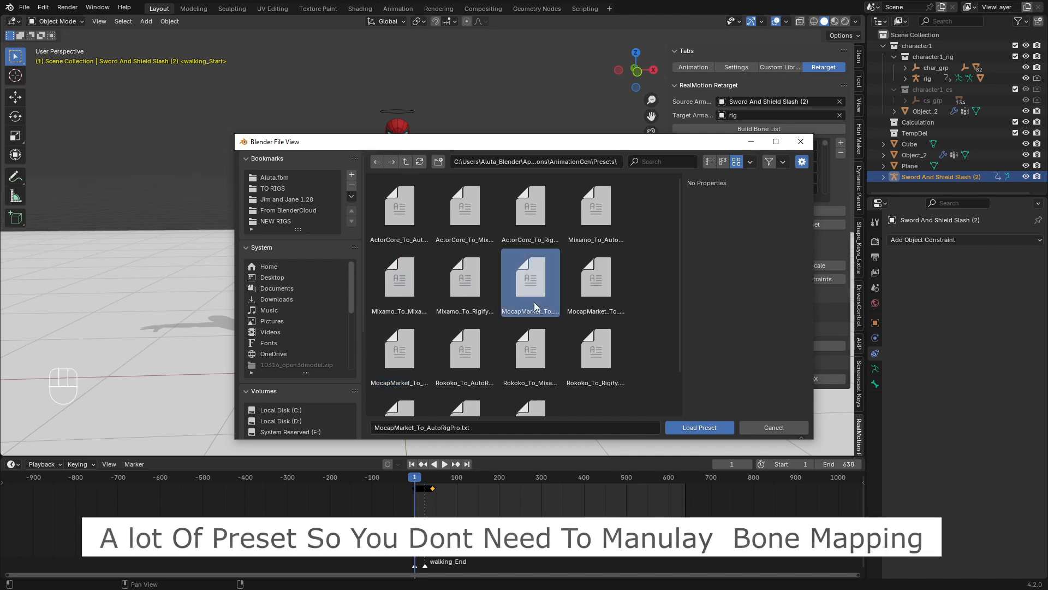
{"action": "double_click", "coordinate": [534, 303]}
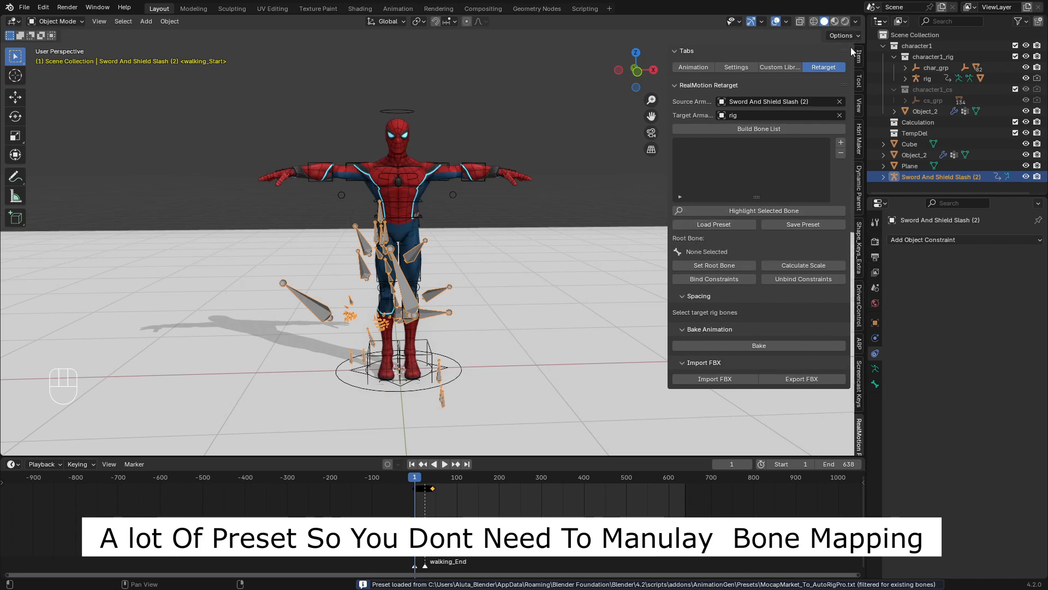
- Load the Mixamo-to-AutoRig bone-mapping preset and bind the retarget constraints with mixamorig:Hips as the root bone
{"action": "left_click", "coordinate": [710, 227]}
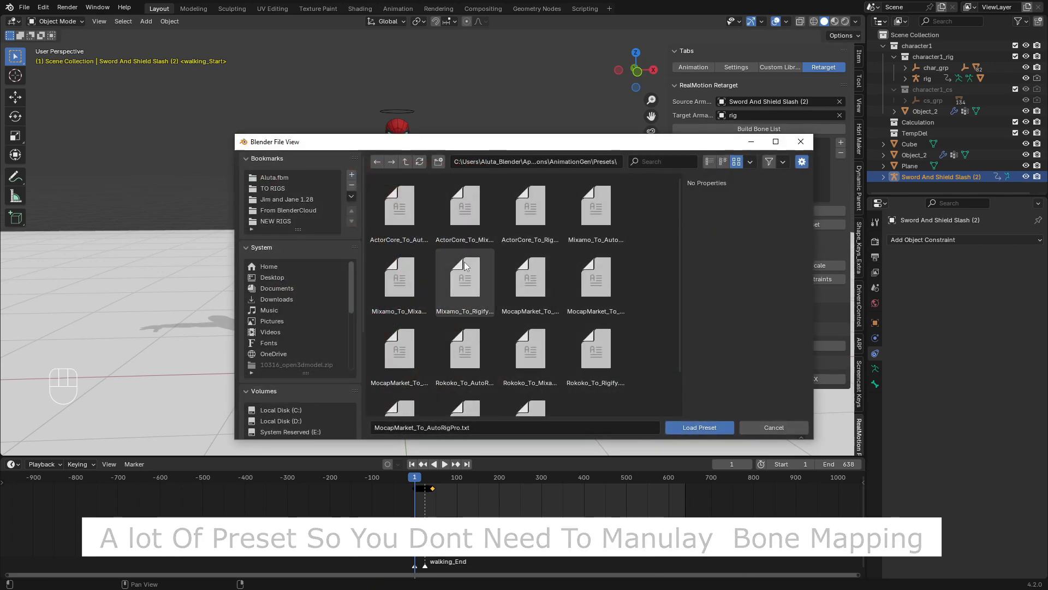
{"action": "left_click", "coordinate": [400, 289]}
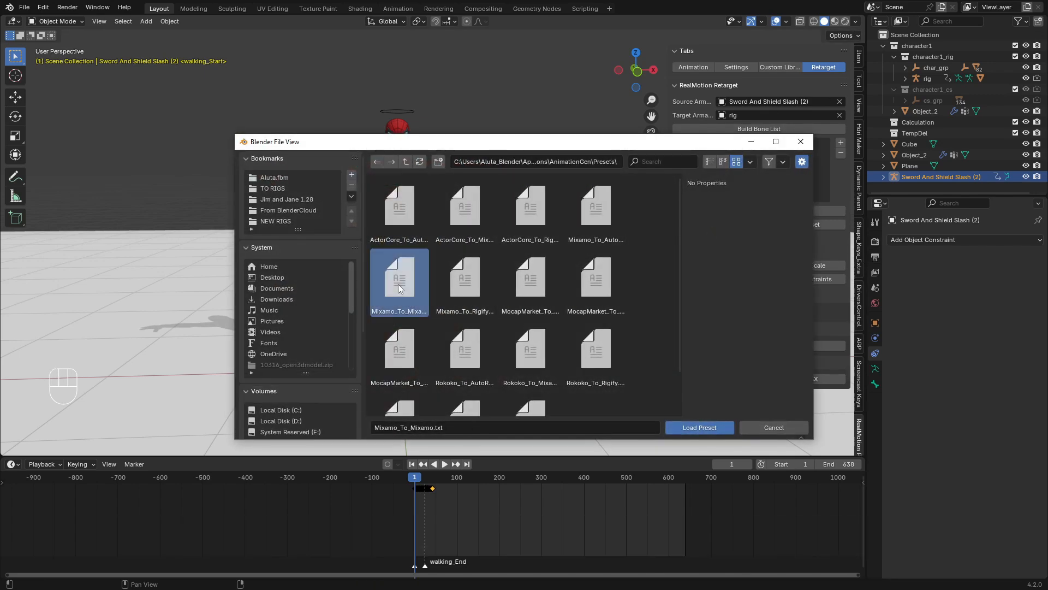
{"action": "double_click", "coordinate": [582, 228]}
{"action": "left_click", "coordinate": [699, 264]}
{"action": "left_click", "coordinate": [701, 278]}
- Play the retargeted sword slash from the start several times and inspect it from different angles
{"action": "scroll", "coordinate": [428, 523], "scroll_direction": "up", "scroll_amount": 8}
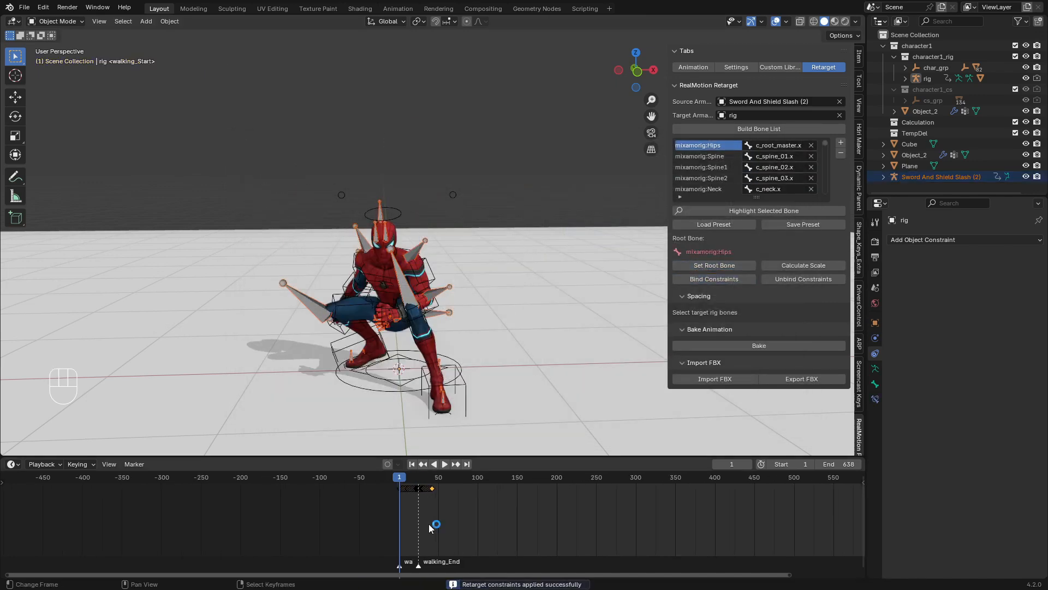
{"action": "middle_click_drag", "start_coordinate": [425, 444], "coordinate": [472, 332]}
{"action": "key", "text": "space"}
{"action": "left_click", "coordinate": [358, 502]}
{"action": "middle_click_drag", "start_coordinate": [489, 370], "coordinate": [463, 345]}
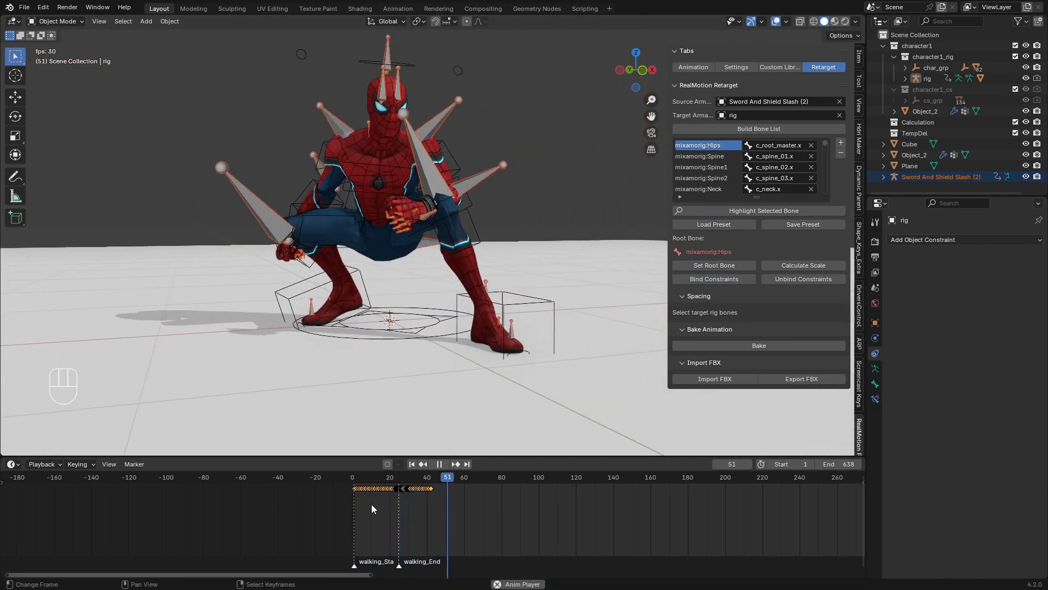
{"action": "left_click", "coordinate": [412, 467]}
{"action": "middle_click_drag", "start_coordinate": [535, 388], "coordinate": [497, 376], "text": "shift"}
{"action": "left_click", "coordinate": [412, 464]}
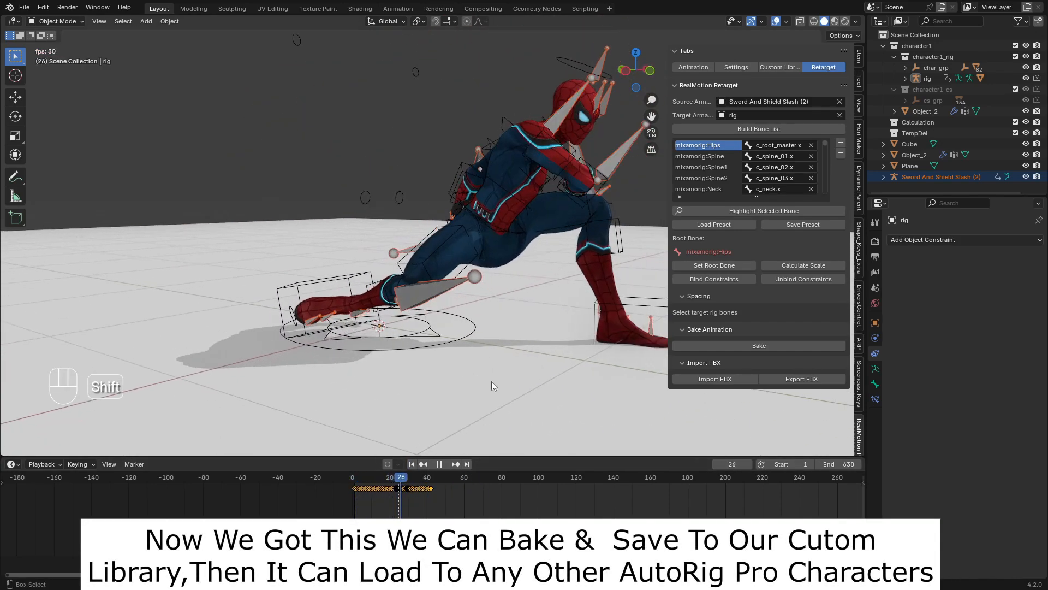
{"action": "left_click", "coordinate": [413, 464]}
{"action": "left_click", "coordinate": [413, 465]}
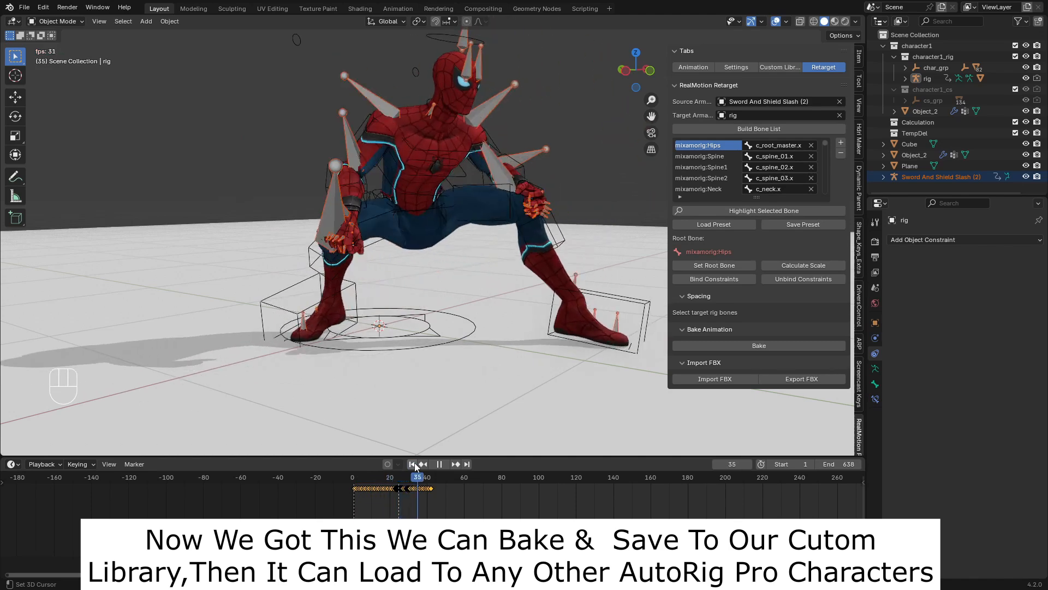
{"action": "left_click", "coordinate": [413, 464]}
{"action": "key", "text": "space"}
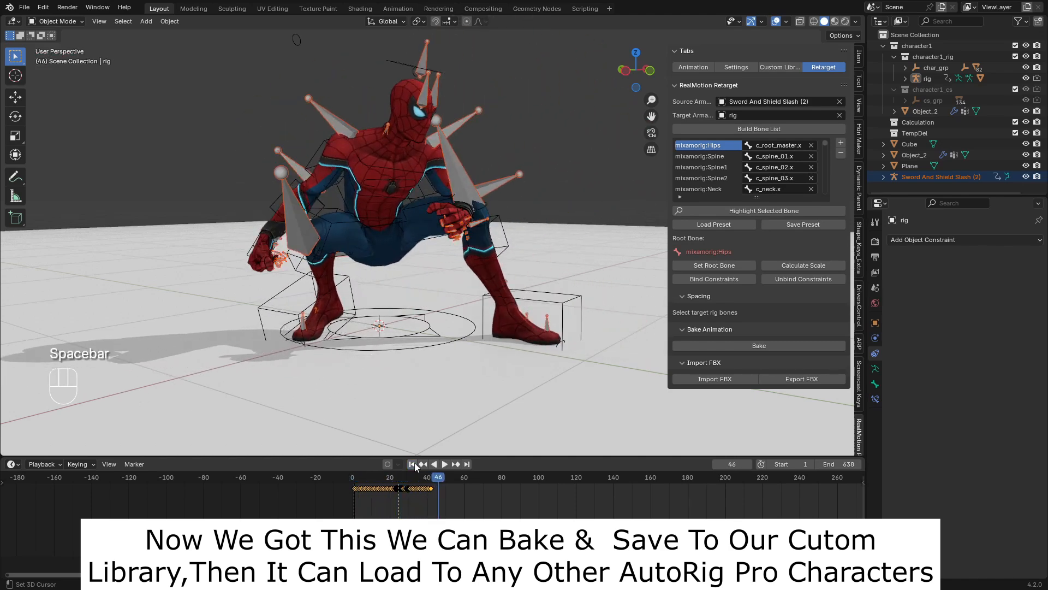
- Bake the retargeted animation onto the character rig and delete the Sword And Shield Slash (2) armature
{"action": "left_click", "coordinate": [744, 347]}
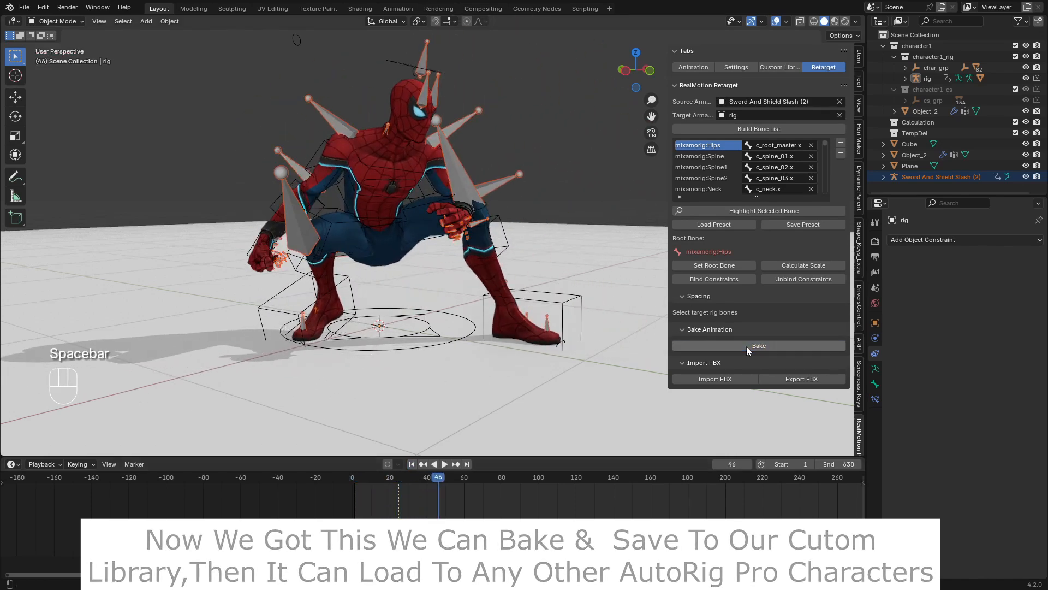
{"action": "key", "text": "x"}
{"action": "left_click", "coordinate": [509, 182]}
{"action": "left_click", "coordinate": [495, 224]}
{"action": "left_click_drag", "start_coordinate": [403, 487], "coordinate": [434, 494]}
- Open the Custom Library settings and change the timeline area to the Dope Sheet's Action Editor
{"action": "left_click", "coordinate": [778, 70]}
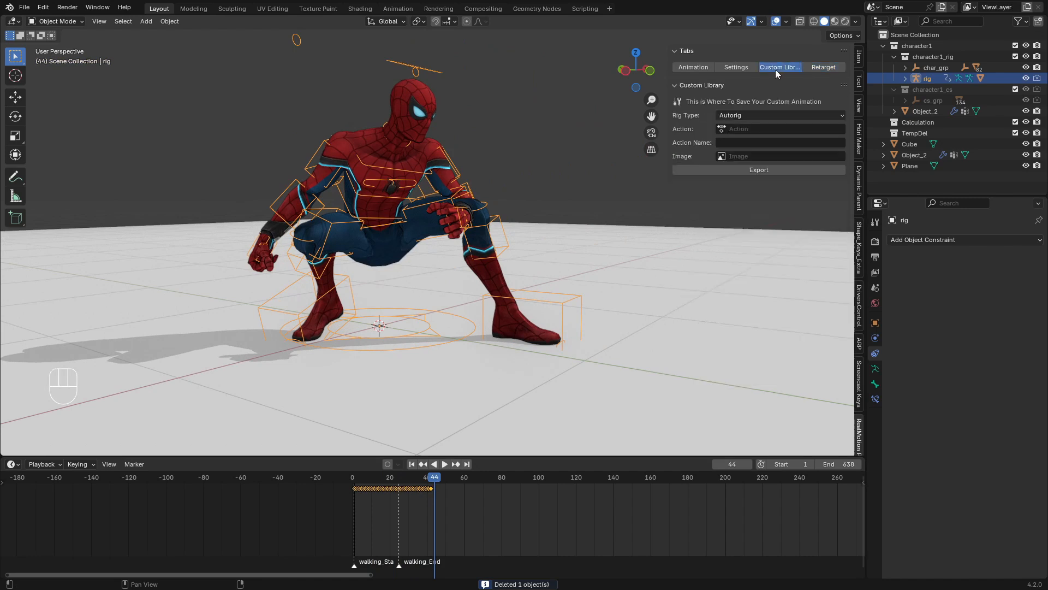
{"action": "left_click", "coordinate": [732, 130]}
{"action": "left_click", "coordinate": [20, 476]}
{"action": "left_click", "coordinate": [16, 465]}
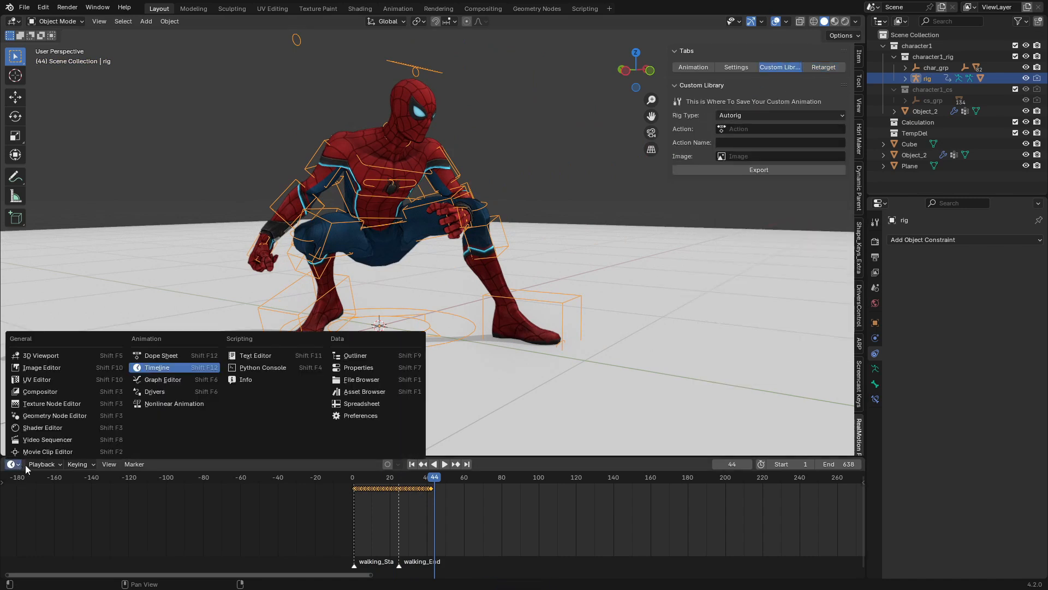
{"action": "left_click", "coordinate": [17, 466]}
{"action": "left_click", "coordinate": [143, 355]}
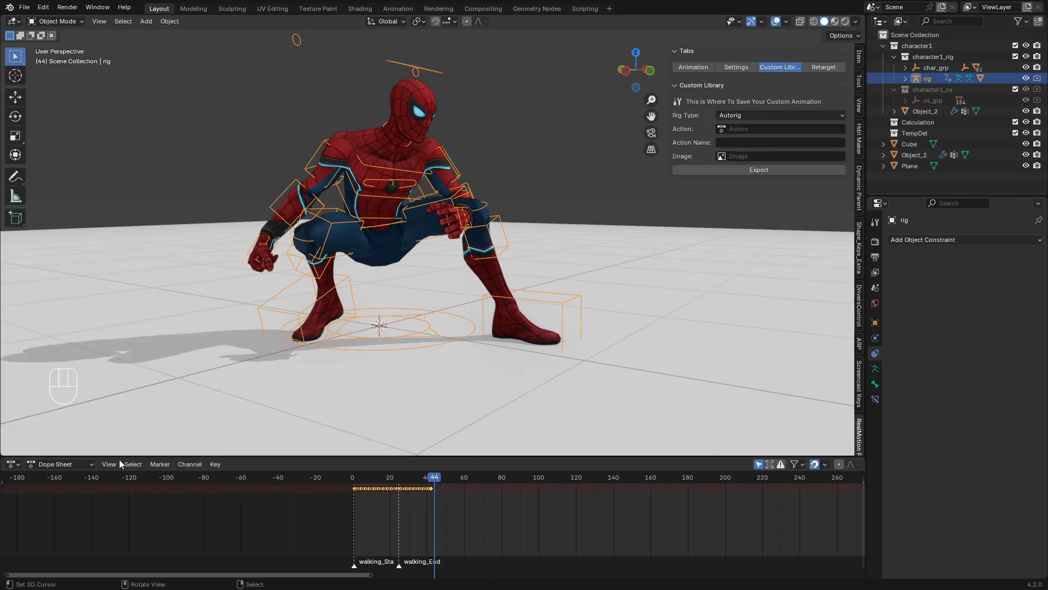
{"action": "left_click", "coordinate": [57, 465]}
{"action": "left_click", "coordinate": [62, 505]}
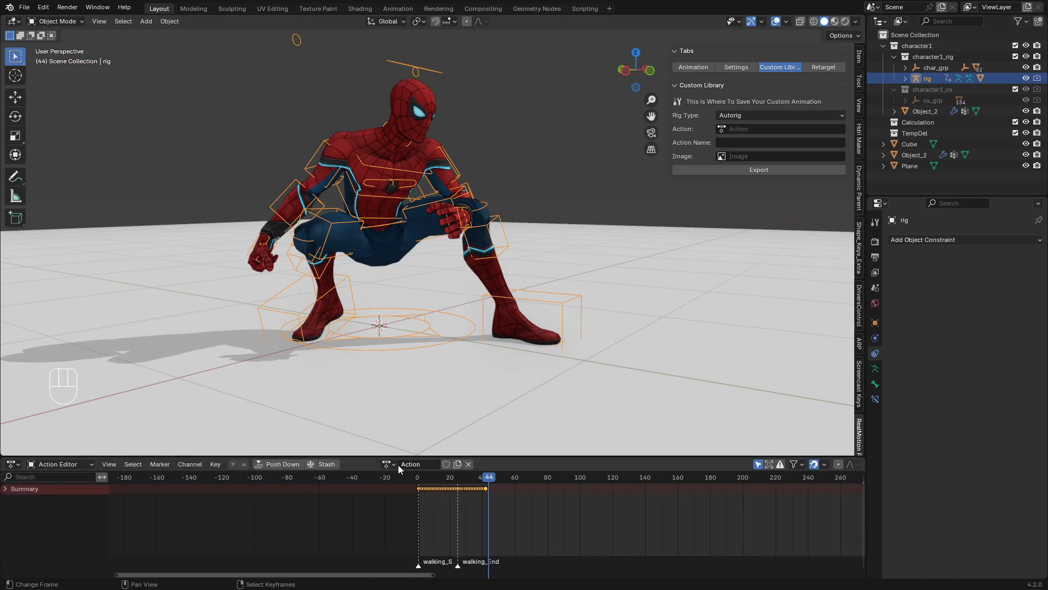
- Choose the baked Action for the custom library entry and name it sWAP
{"action": "left_click", "coordinate": [731, 130]}
{"action": "left_click", "coordinate": [732, 159]}
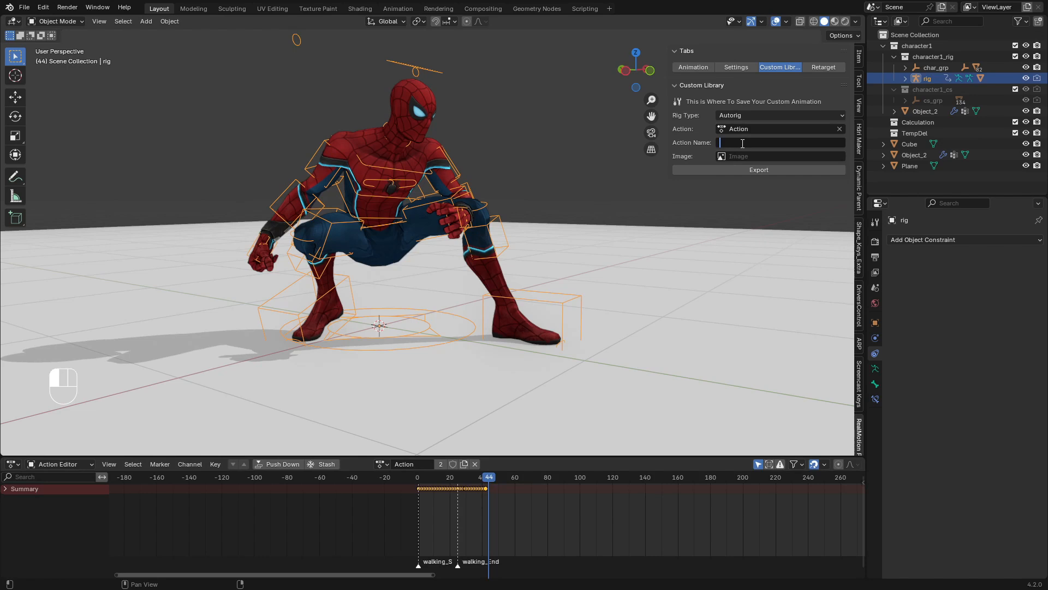
{"action": "key", "text": "BackSpace"}
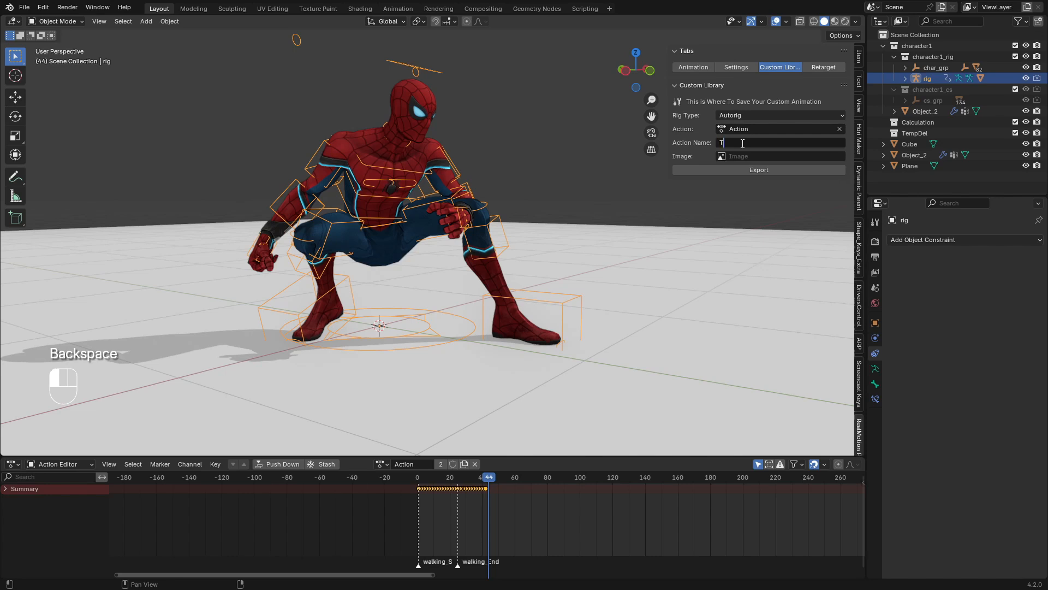
{"action": "left_click", "coordinate": [688, 158]}
{"action": "left_click", "coordinate": [730, 143]}
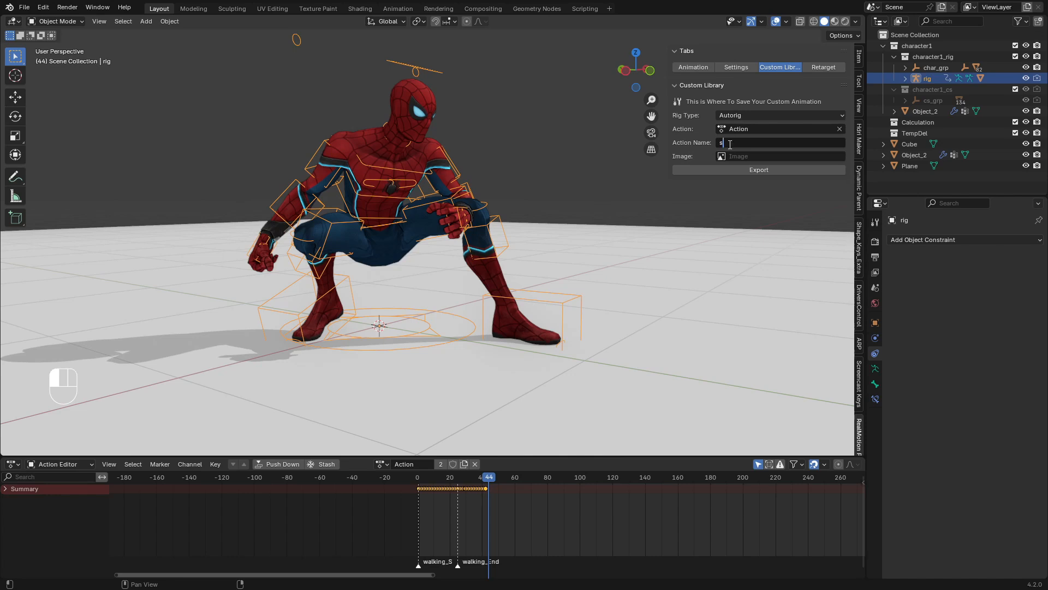
{"action": "type", "text": "sWAP"}
{"action": "key", "text": "Return"}
{"action": "left_click", "coordinate": [98, 7]}
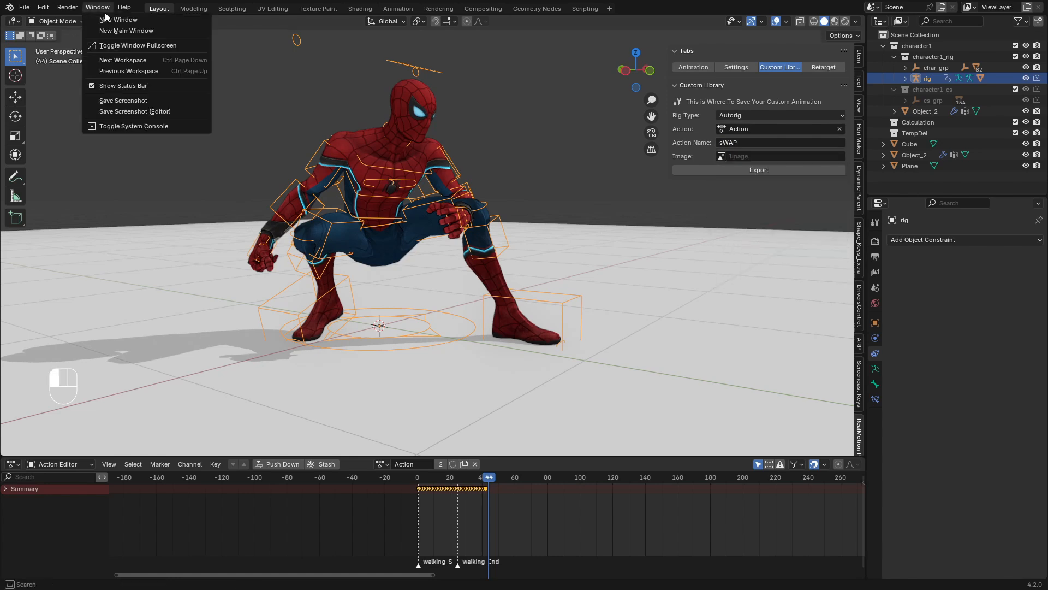
- Render the current viewport view of the crouching character as an image and close the render window
{"action": "left_click", "coordinate": [99, 23]}
{"action": "left_click", "coordinate": [166, 231]}
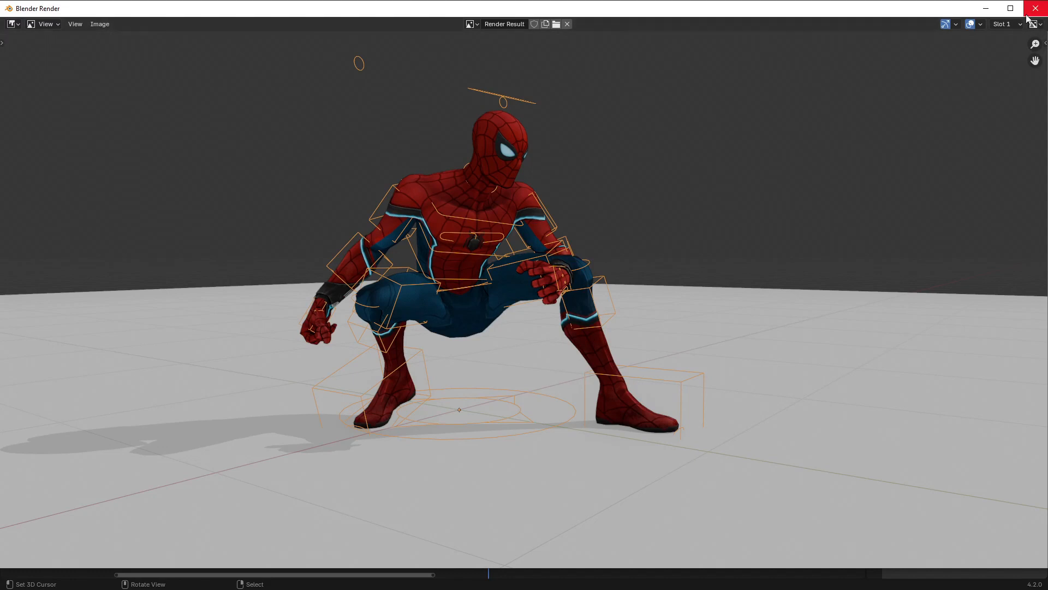
{"action": "left_click", "coordinate": [1036, 8]}
- Use Render Result as the preview image for the sWAP custom library entry and export it
{"action": "left_click", "coordinate": [757, 155]}
{"action": "left_click", "coordinate": [735, 184]}
{"action": "left_click", "coordinate": [730, 170]}
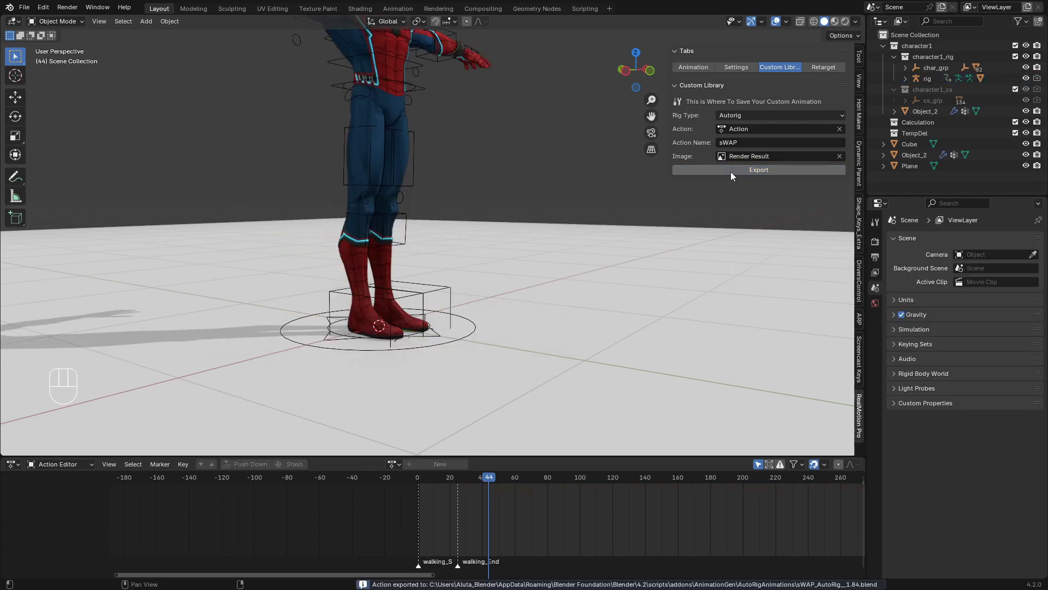
- Select the character rig and scrub its sword slash to frame 16 to review the motion
{"action": "scroll", "coordinate": [546, 243], "scroll_direction": "down", "scroll_amount": 2}
{"action": "middle_click_drag", "start_coordinate": [532, 240], "coordinate": [486, 366], "text": "shift"}
{"action": "left_click_drag", "start_coordinate": [474, 536], "coordinate": [450, 513]}
{"action": "middle_click_drag", "start_coordinate": [458, 374], "coordinate": [444, 327], "text": "shift"}
{"action": "left_click", "coordinate": [428, 267]}
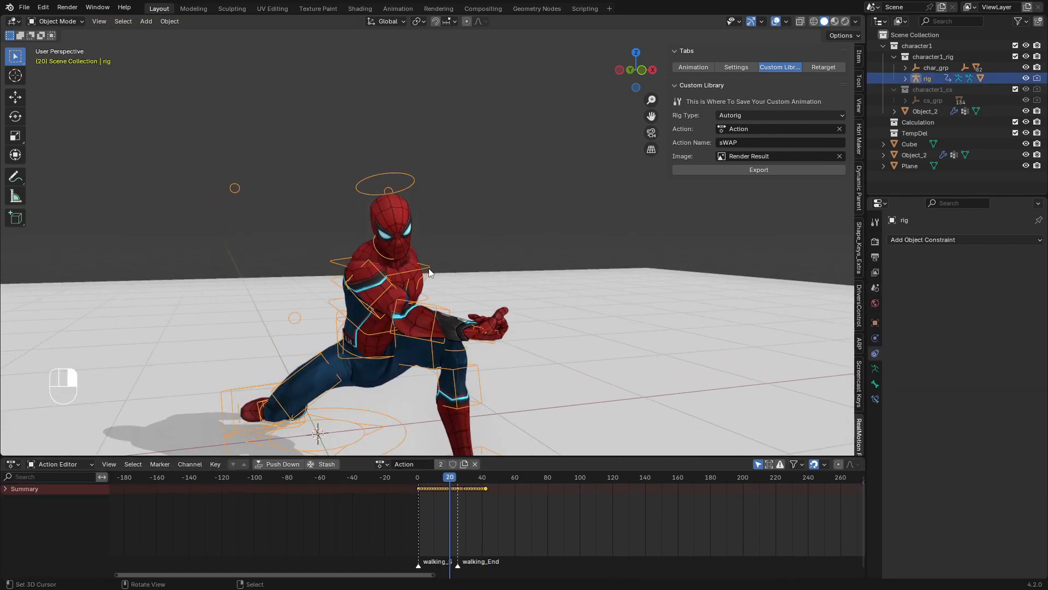
{"action": "left_click", "coordinate": [446, 500]}
{"action": "left_click_drag", "start_coordinate": [446, 501], "coordinate": [443, 501]}
- Switch the Action Editor area back to the Timeline and force-reset the character rig's pose
{"action": "left_click", "coordinate": [11, 464]}
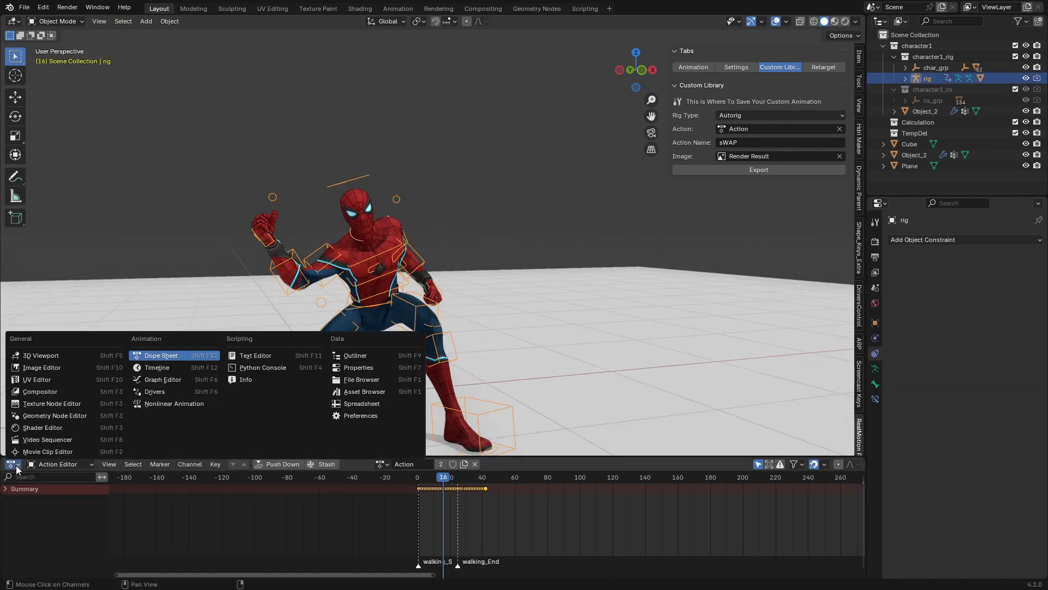
{"action": "left_click", "coordinate": [160, 374]}
{"action": "left_click", "coordinate": [736, 67]}
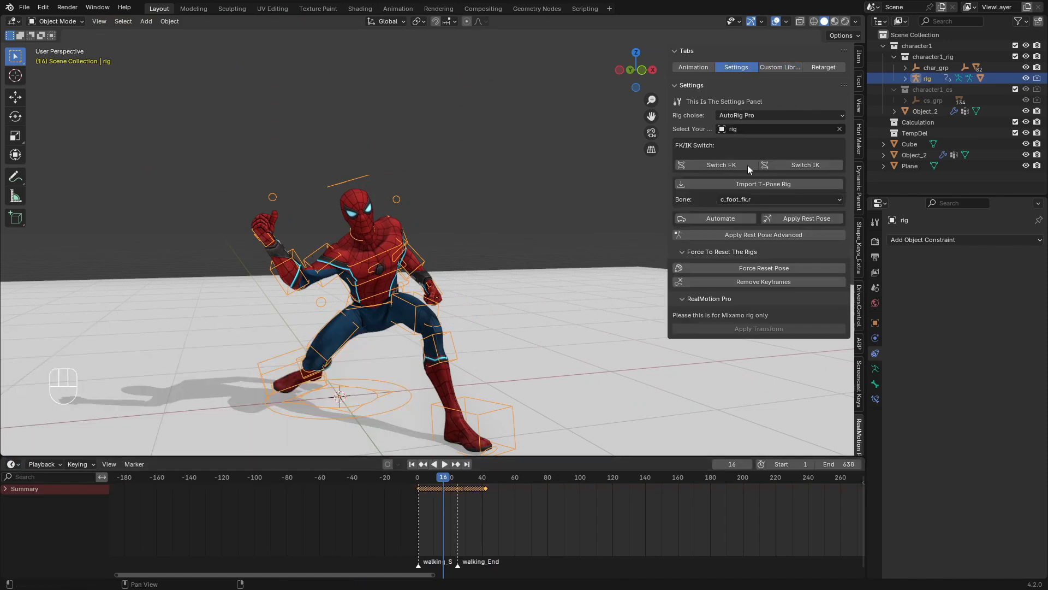
{"action": "left_click", "coordinate": [711, 267]}
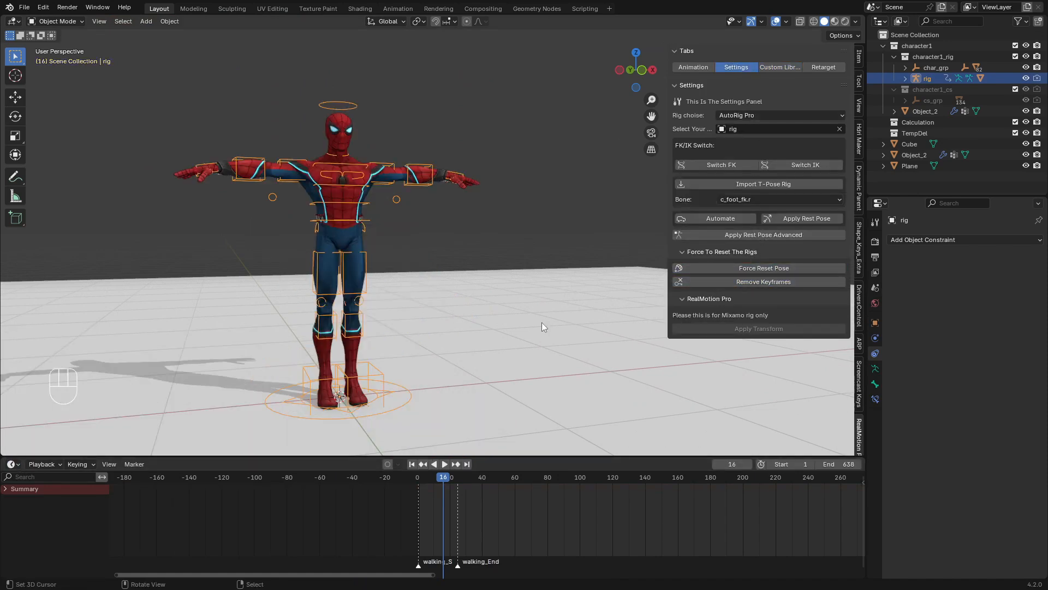
- Go to frame 2, expand the Animation settings and remove the walking markers from the timeline
{"action": "key", "text": "space"}
{"action": "left_click", "coordinate": [421, 496]}
{"action": "left_click", "coordinate": [692, 66]}
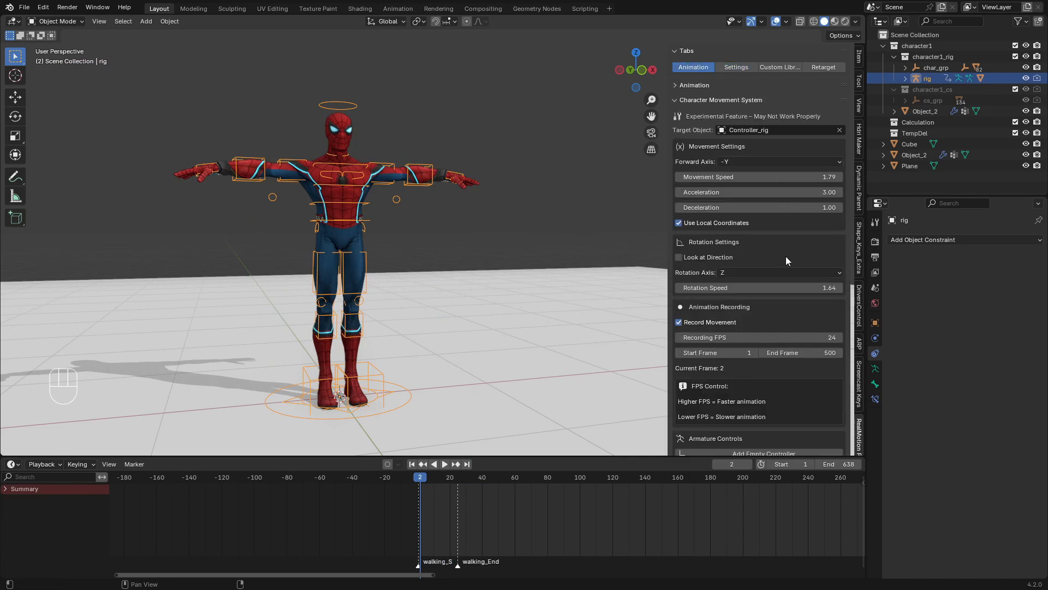
{"action": "left_click", "coordinate": [705, 101]}
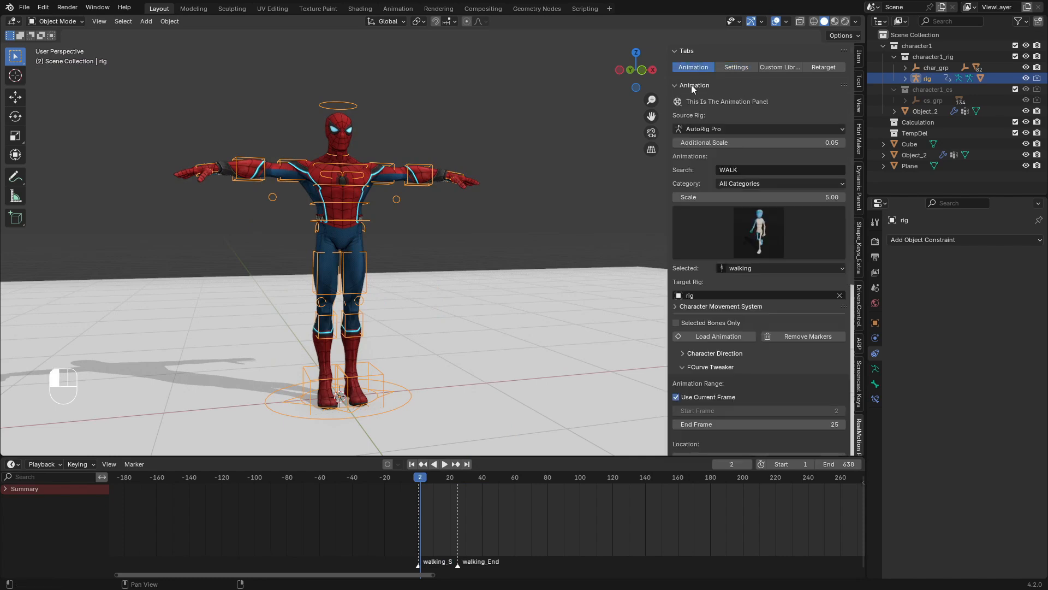
{"action": "left_click", "coordinate": [692, 85]}
{"action": "left_click", "coordinate": [794, 335]}
- Clear the WALK animation search, filter the library to the Autorig category and choose the saved sWAP animation
{"action": "left_click", "coordinate": [732, 169]}
{"action": "key", "text": "Return"}
{"action": "left_click", "coordinate": [746, 183]}
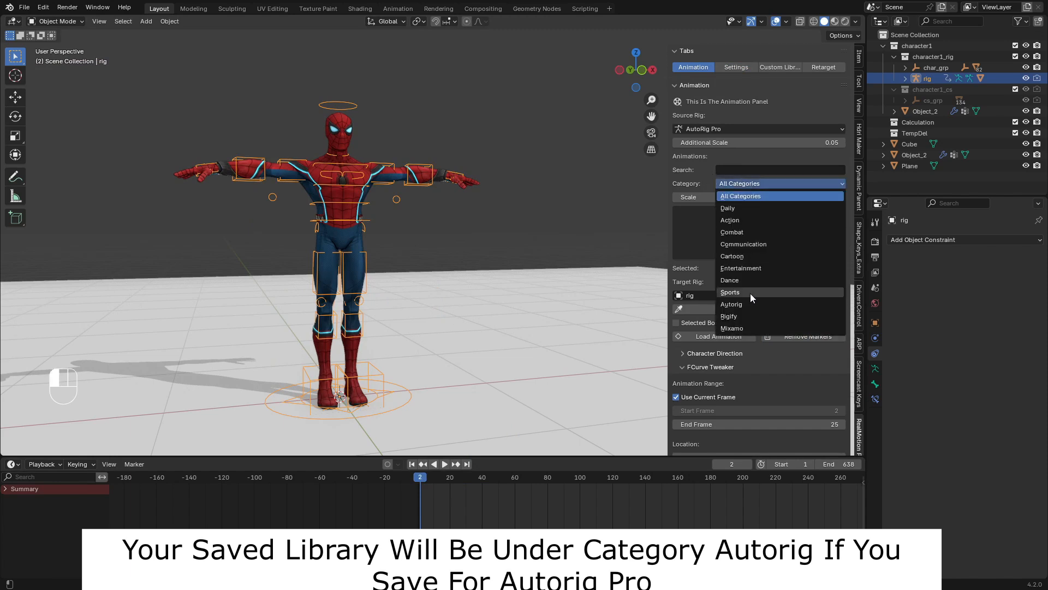
{"action": "left_click", "coordinate": [732, 304]}
{"action": "left_click", "coordinate": [723, 228]}
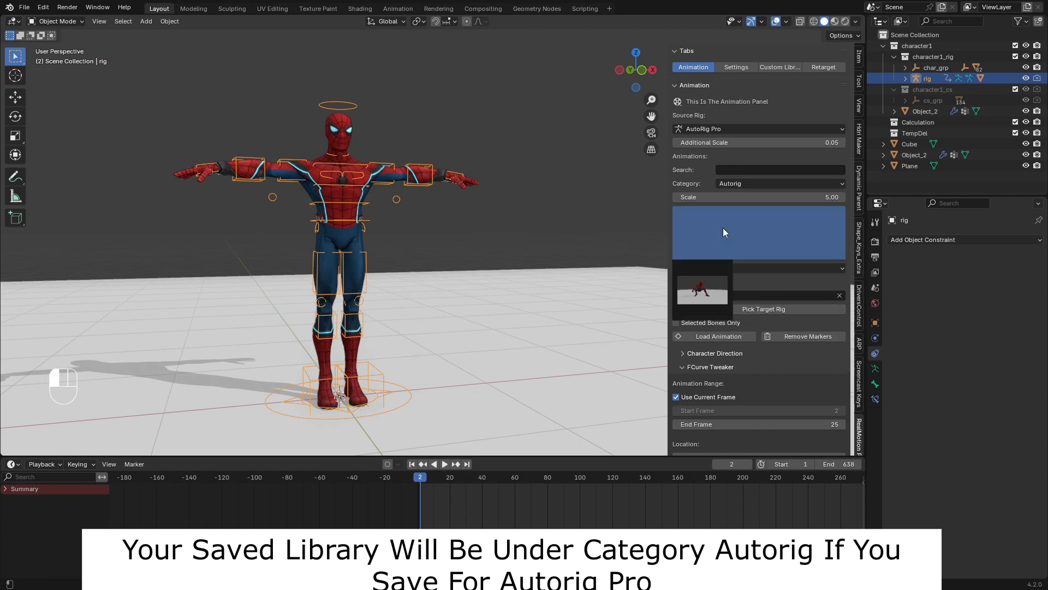
{"action": "left_click", "coordinate": [708, 295]}
- Load the sWAP_AutoRig__1.84 animation onto the rig at frame 21
{"action": "scroll", "coordinate": [461, 507], "scroll_direction": "up", "scroll_amount": 5}
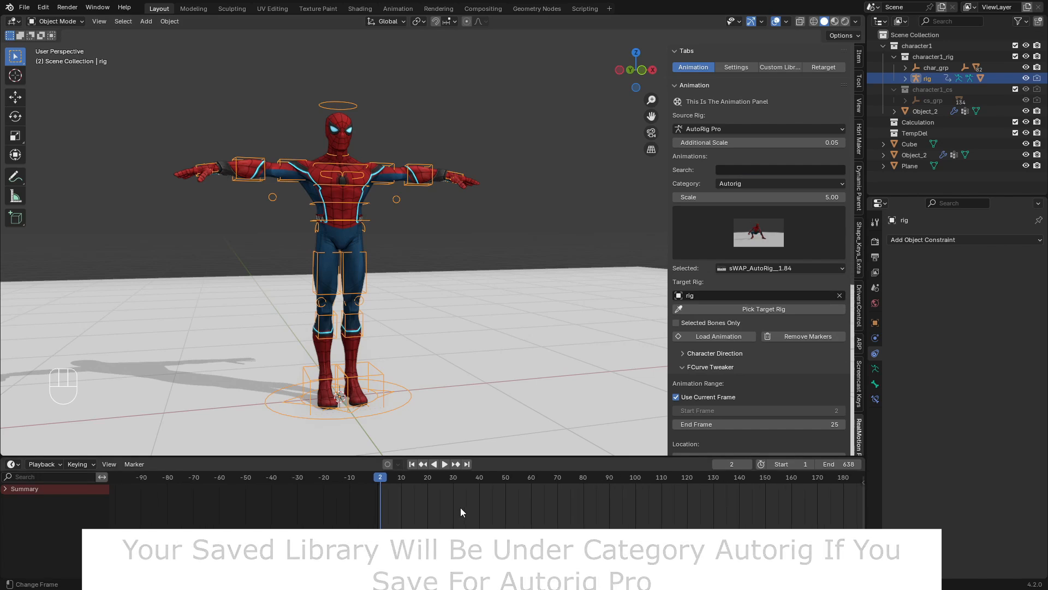
{"action": "left_click_drag", "start_coordinate": [384, 501], "coordinate": [408, 504]}
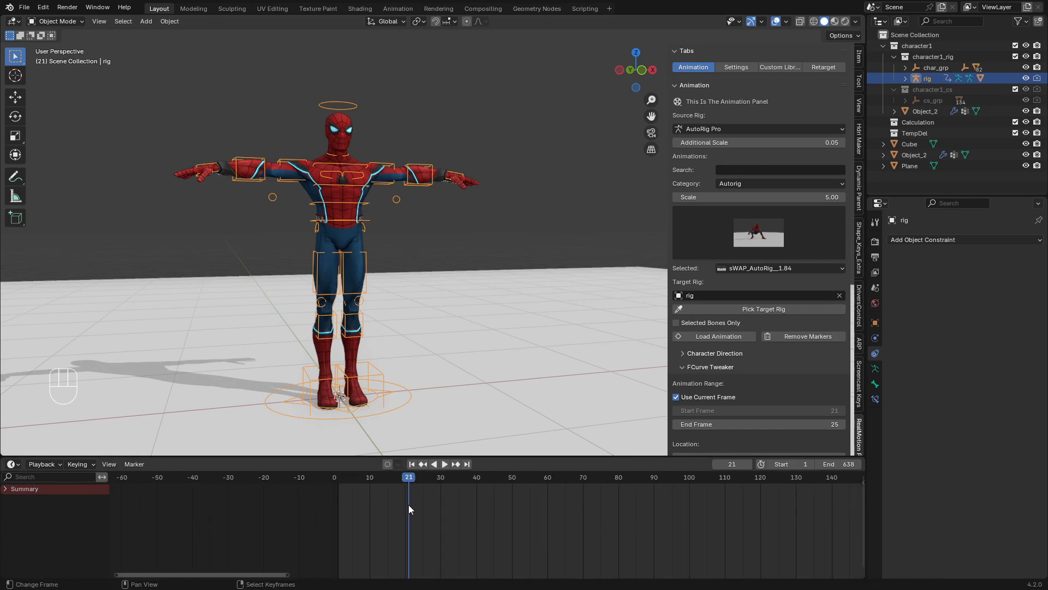
{"action": "left_click", "coordinate": [747, 337]}
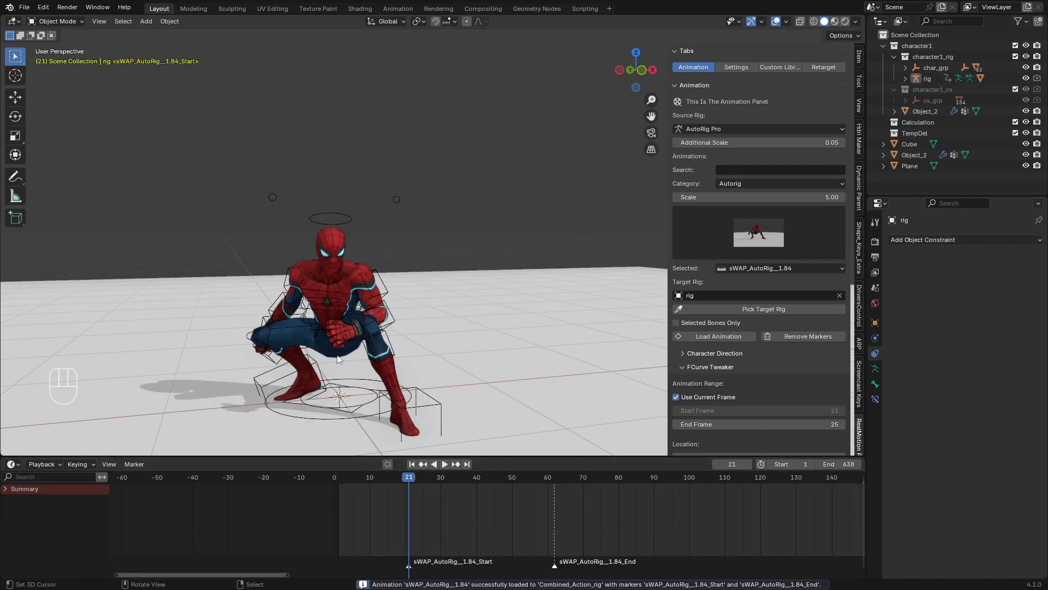
- Play the loaded sWAP animation from near its start several times and inspect it from another angle
{"action": "key", "text": "space"}
{"action": "left_click", "coordinate": [392, 516]}
{"action": "middle_click_drag", "start_coordinate": [460, 333], "coordinate": [491, 316]}
{"action": "left_click", "coordinate": [399, 497]}
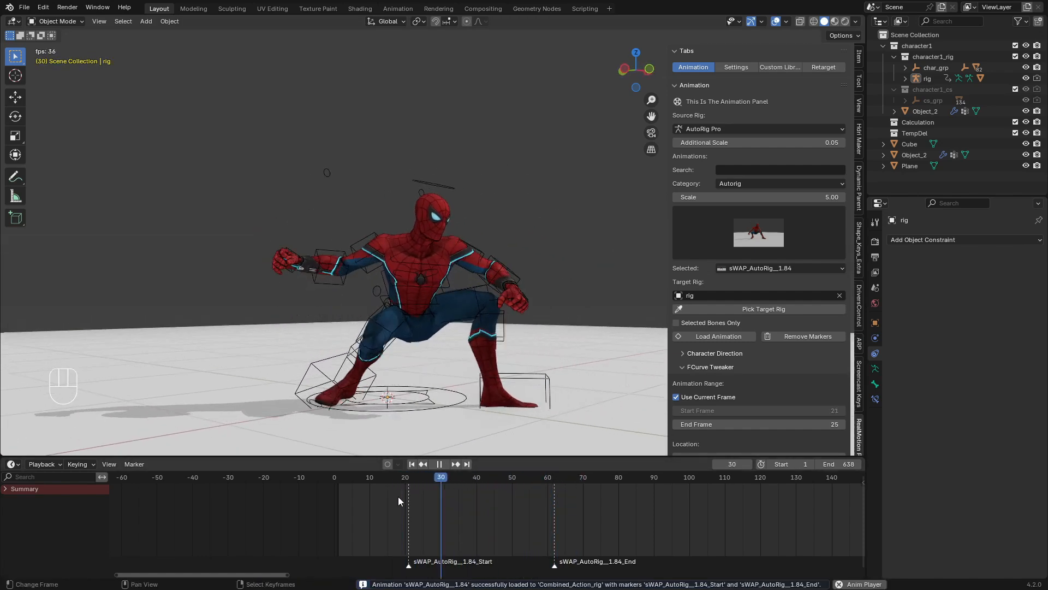
{"action": "left_click", "coordinate": [399, 497]}
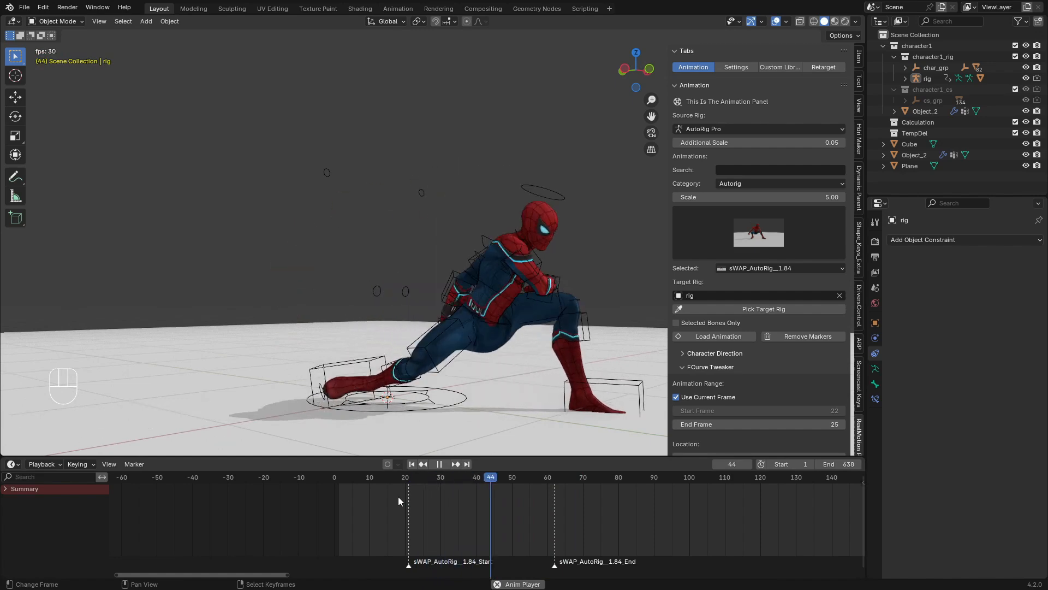
{"action": "left_click", "coordinate": [398, 496]}
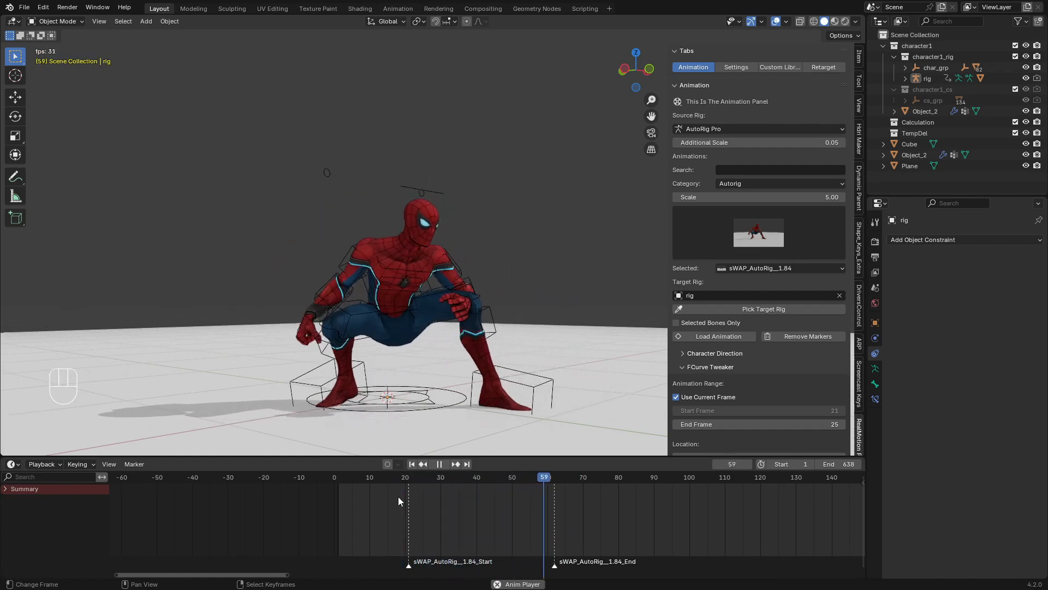
{"action": "left_click", "coordinate": [398, 496]}
{"action": "key", "text": "space"}
- Set the animation library category back to All Categories and browse the available animation previews
{"action": "left_click", "coordinate": [714, 255]}
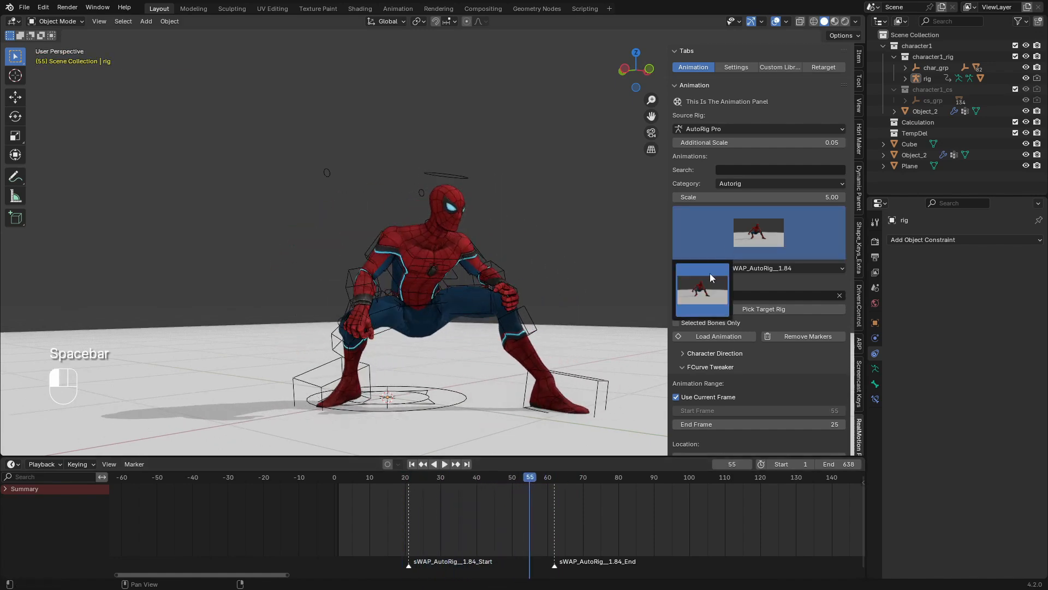
{"action": "left_click", "coordinate": [732, 183]}
{"action": "left_click", "coordinate": [739, 202]}
{"action": "left_click", "coordinate": [736, 184]}
{"action": "left_click", "coordinate": [738, 196]}
{"action": "left_click", "coordinate": [757, 232]}
{"action": "scroll", "coordinate": [653, 511], "scroll_direction": "down", "scroll_amount": 3}
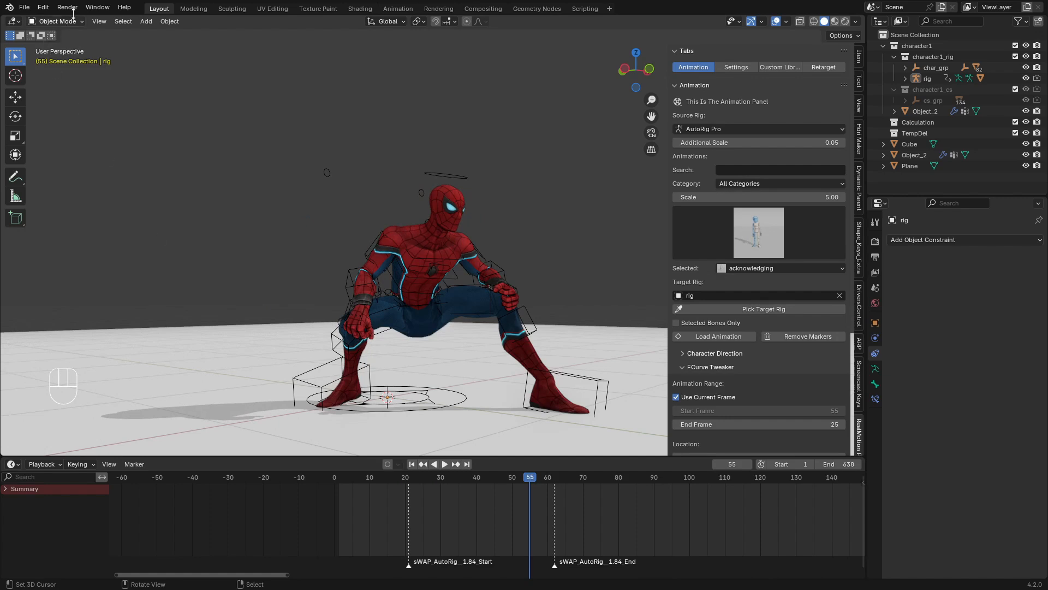
- Replay the sword slash, move to frame 63 just past its end marker and load the acknowledging animation there
{"action": "key", "text": "space"}
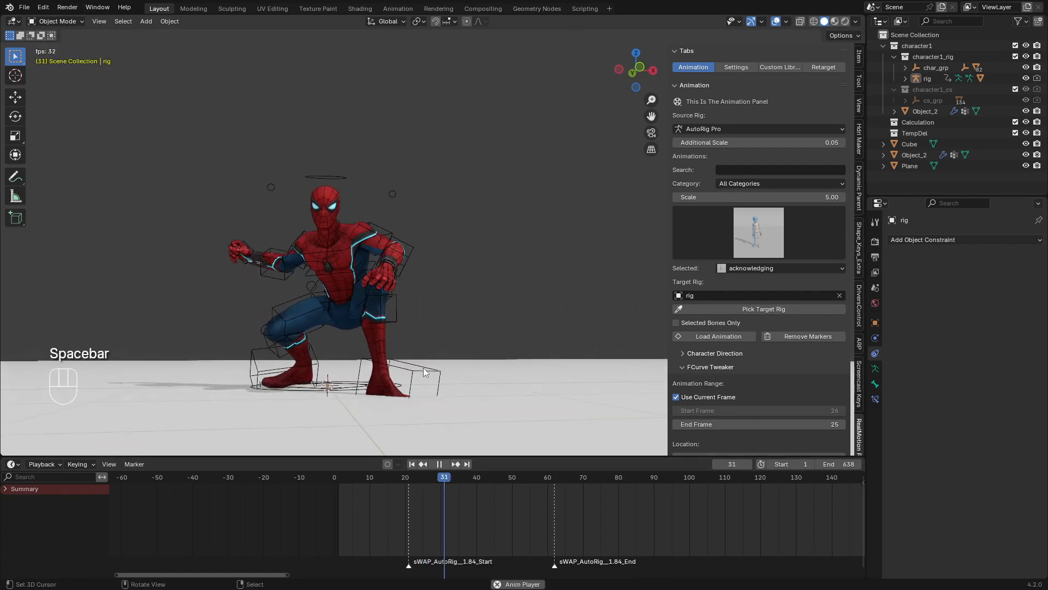
{"action": "key", "text": "space"}
{"action": "left_click", "coordinate": [555, 520]}
{"action": "left_click_drag", "start_coordinate": [555, 520], "coordinate": [557, 521]}
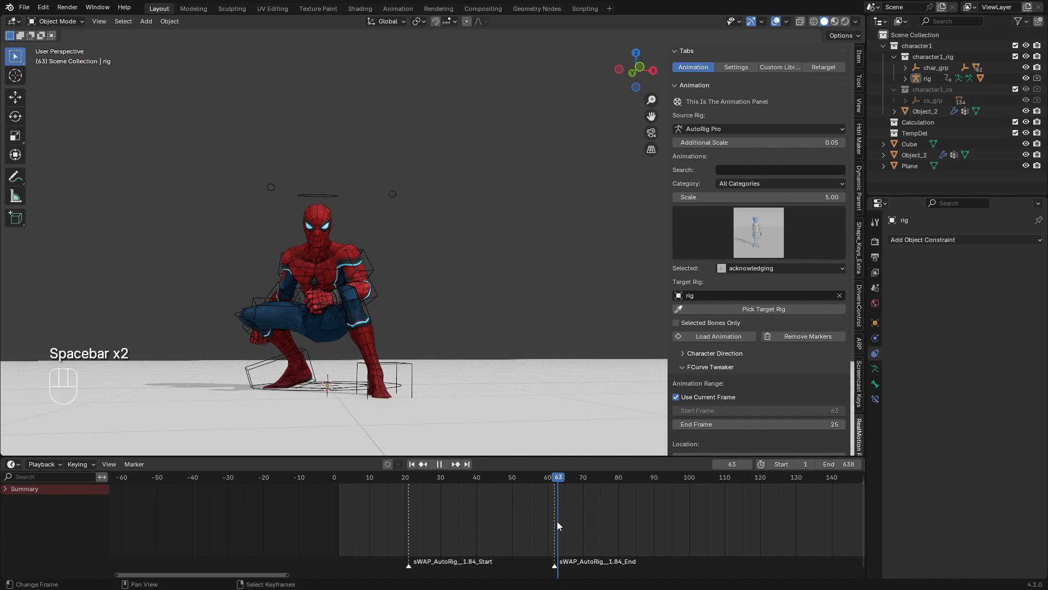
{"action": "left_click", "coordinate": [718, 336]}
- Play the added acknowledging animation through its end and view the character from above
{"action": "key", "text": "space"}
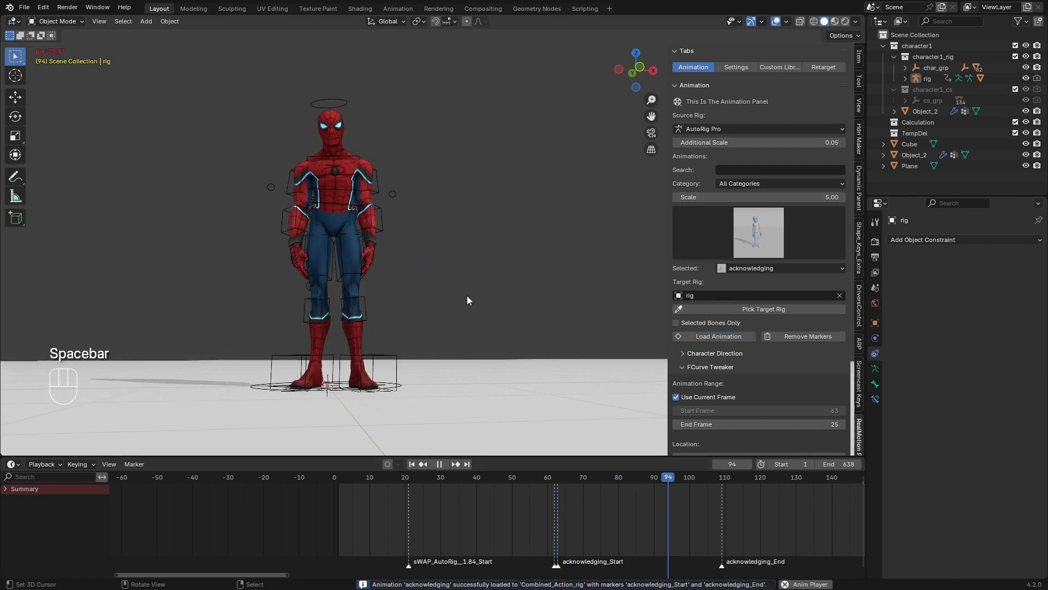
{"action": "key", "text": "space"}
{"action": "middle_click_drag", "start_coordinate": [437, 261], "coordinate": [319, 361]}
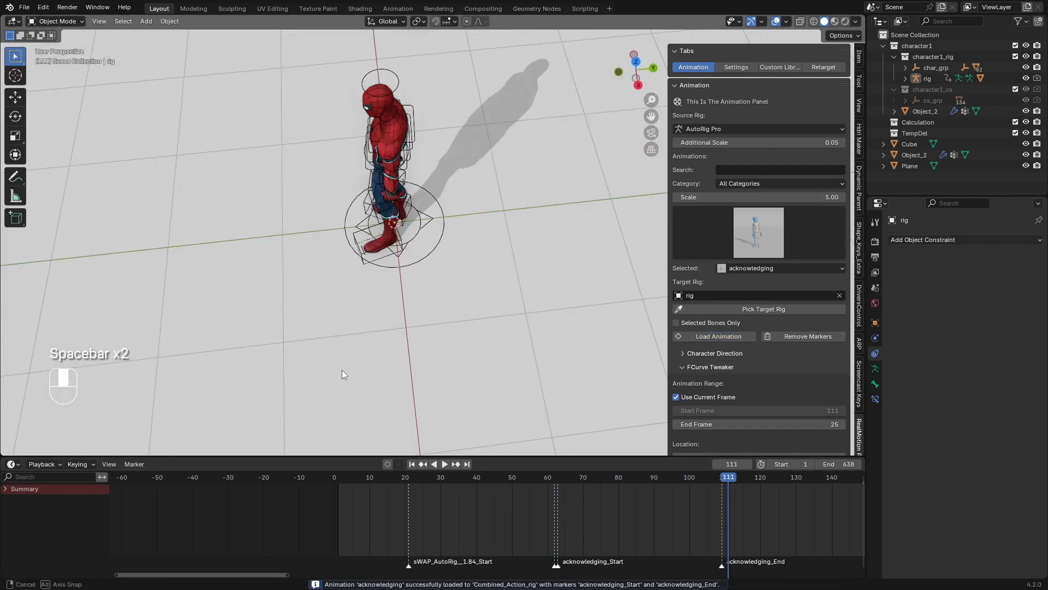